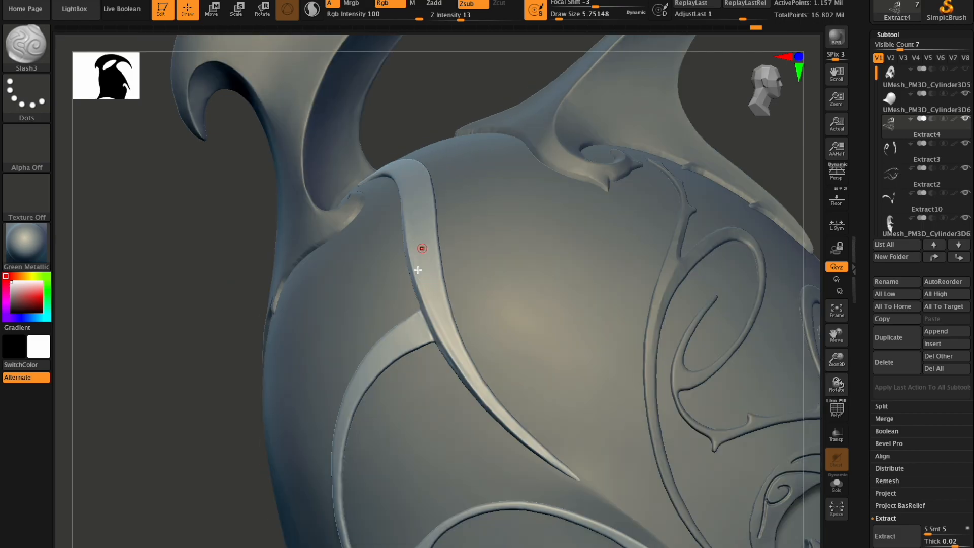
Carve a lengthwise crease with the Slash3 brush from the middle of the long raised strip down towards its lower tip
{"action": "left_click_drag", "start_coordinate": [837, 384], "coordinate": [824, 367]}
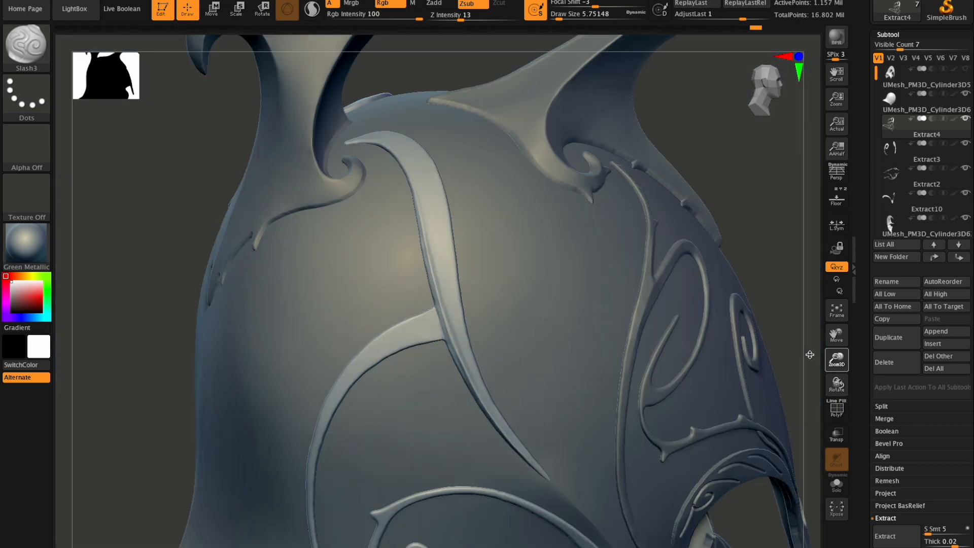
{"action": "left_click_drag", "start_coordinate": [837, 358], "coordinate": [837, 387]}
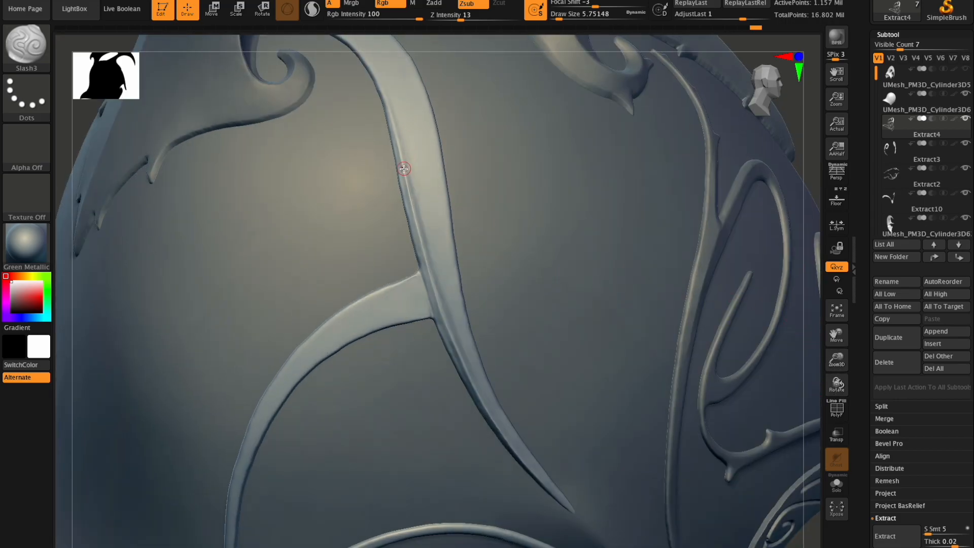
{"action": "left_click_drag", "start_coordinate": [407, 182], "coordinate": [428, 251]}
{"action": "left_click_drag", "start_coordinate": [413, 202], "coordinate": [451, 324]}
{"action": "left_click_drag", "start_coordinate": [427, 257], "coordinate": [454, 339]}
{"action": "left_click_drag", "start_coordinate": [435, 287], "coordinate": [473, 380]}
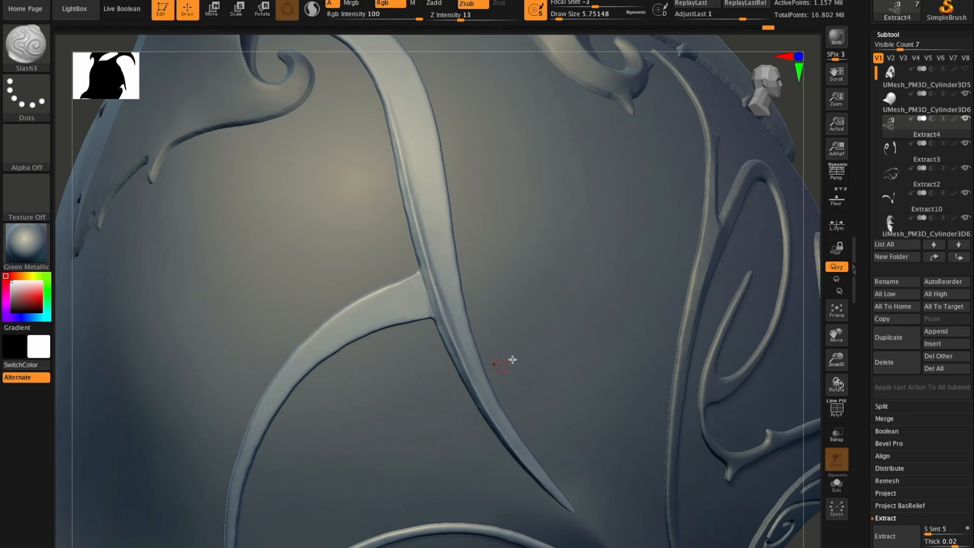
{"action": "left_click_drag", "start_coordinate": [449, 325], "coordinate": [467, 366]}
{"action": "left_click_drag", "start_coordinate": [449, 333], "coordinate": [488, 410]}
{"action": "left_click_drag", "start_coordinate": [461, 358], "coordinate": [485, 406]}
{"action": "left_click_drag", "start_coordinate": [465, 366], "coordinate": [510, 445]}
Deepen the Slash3 crease beside the branch junction and extend it along the upper part of the strip
{"action": "left_click_drag", "start_coordinate": [429, 266], "coordinate": [445, 324]}
{"action": "left_click_drag", "start_coordinate": [435, 288], "coordinate": [468, 371]}
{"action": "left_click_drag", "start_coordinate": [418, 225], "coordinate": [443, 305]}
{"action": "left_click_drag", "start_coordinate": [411, 198], "coordinate": [421, 226]}
{"action": "left_click_drag", "start_coordinate": [383, 92], "coordinate": [401, 152]}
{"action": "left_click_drag", "start_coordinate": [392, 113], "coordinate": [410, 193]}
{"action": "left_click_drag", "start_coordinate": [400, 129], "coordinate": [418, 211]}
{"action": "left_click_drag", "start_coordinate": [406, 155], "coordinate": [431, 261]}
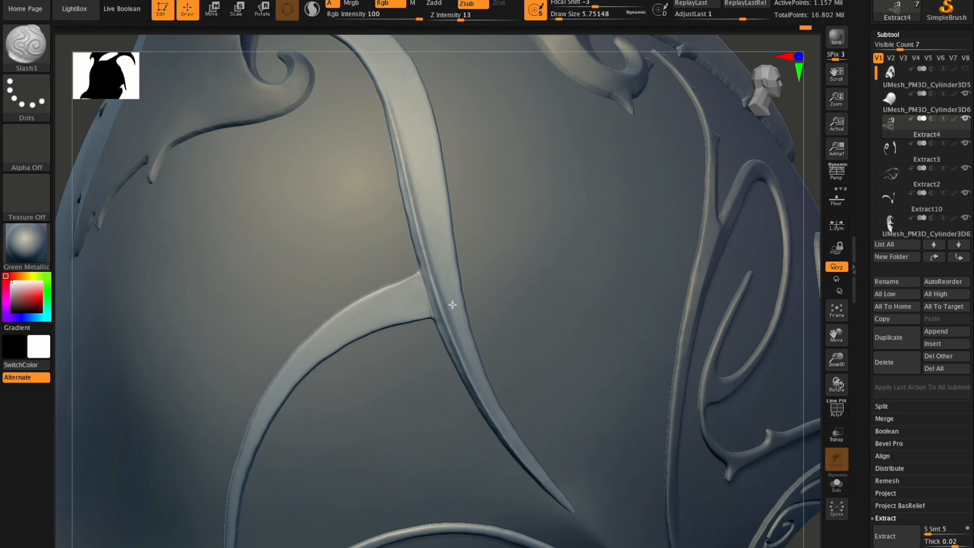
Select the Flatten brush and remesh the Extract4 subtool with DynaMesh at resolution 3416
{"action": "mouse_move", "coordinate": [838, 383]}
{"action": "left_mouse_down"}
{"action": "mouse_move", "coordinate": [848, 378]}
{"action": "mouse_move", "coordinate": [838, 381]}
{"action": "left_mouse_up"}
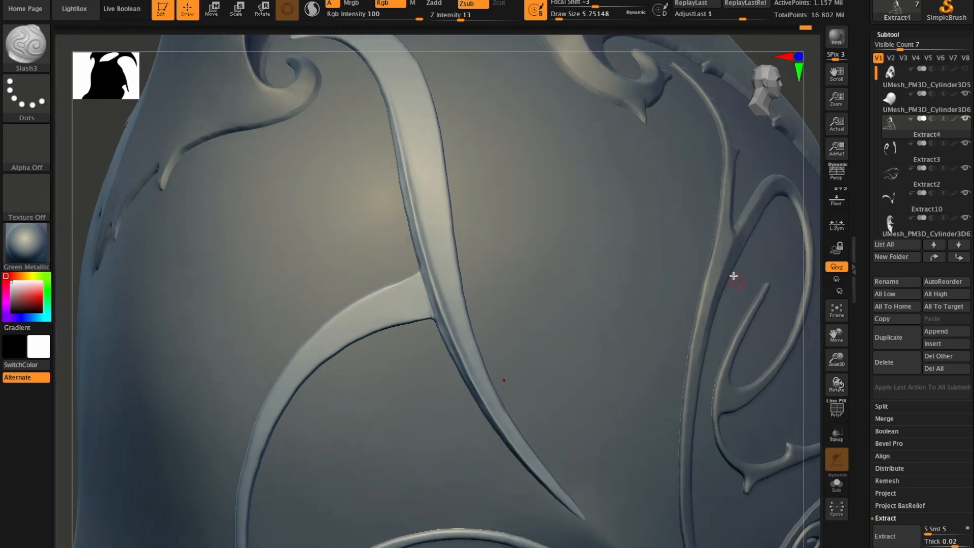
{"action": "left_click_drag", "start_coordinate": [837, 337], "coordinate": [707, 349]}
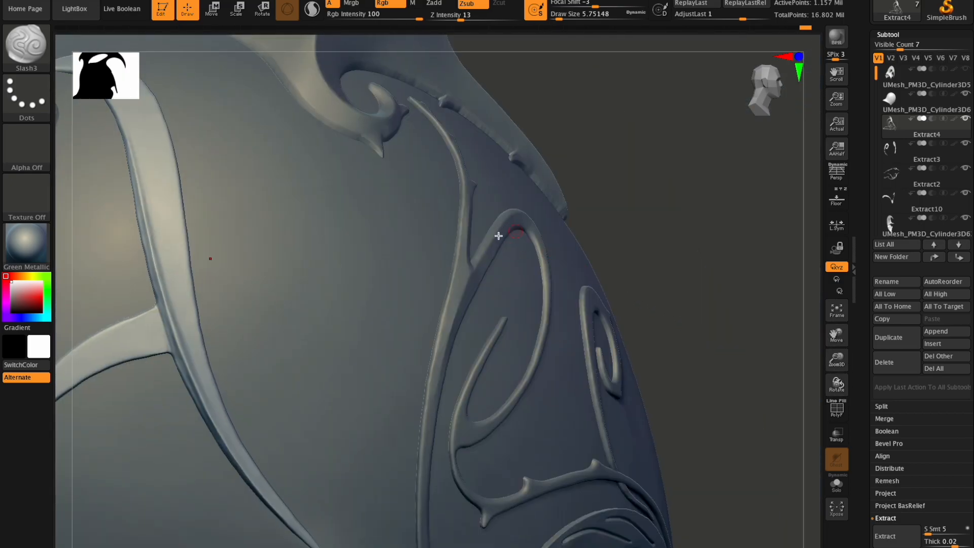
{"action": "left_click_drag", "start_coordinate": [837, 381], "coordinate": [812, 406]}
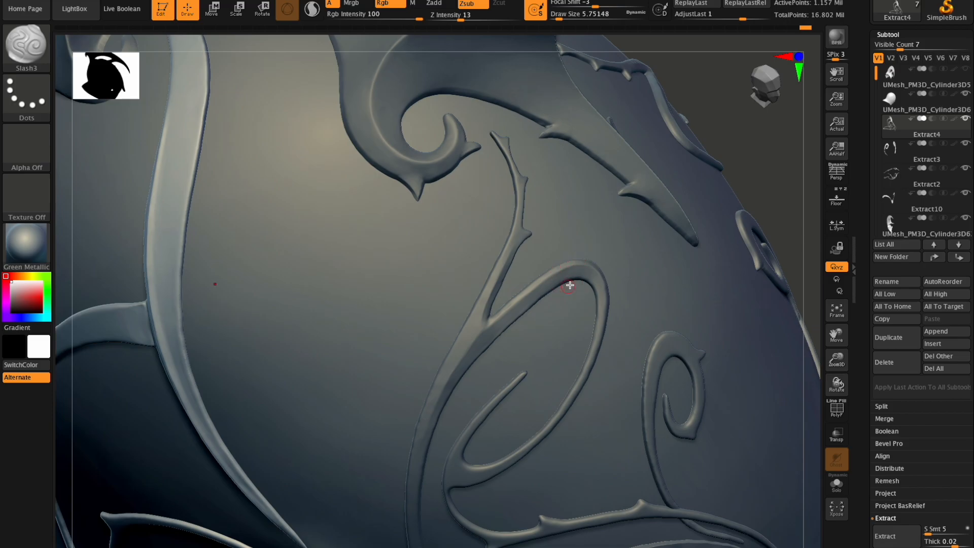
{"action": "mouse_move", "coordinate": [837, 358]}
{"action": "left_mouse_down"}
{"action": "mouse_move", "coordinate": [835, 374]}
{"action": "mouse_move", "coordinate": [821, 358]}
{"action": "mouse_move", "coordinate": [836, 363]}
{"action": "mouse_move", "coordinate": [830, 349]}
{"action": "mouse_move", "coordinate": [843, 371]}
{"action": "left_mouse_up"}
{"action": "mouse_move", "coordinate": [835, 358]}
{"action": "left_mouse_down"}
{"action": "mouse_move", "coordinate": [823, 356]}
{"action": "mouse_move", "coordinate": [813, 394]}
{"action": "mouse_move", "coordinate": [840, 404]}
{"action": "mouse_move", "coordinate": [853, 359]}
{"action": "mouse_move", "coordinate": [842, 352]}
{"action": "mouse_move", "coordinate": [832, 379]}
{"action": "mouse_move", "coordinate": [835, 417]}
{"action": "mouse_move", "coordinate": [837, 360]}
{"action": "left_mouse_up"}
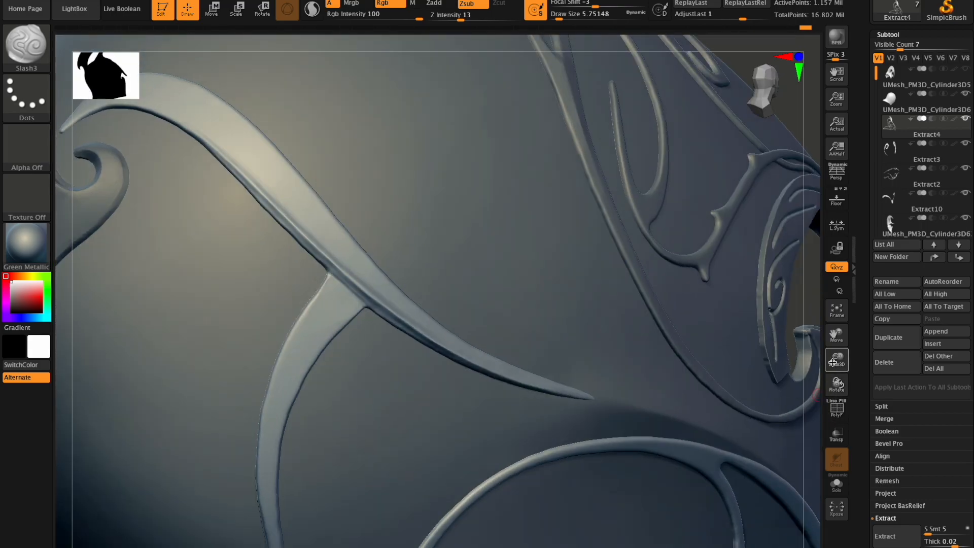
{"action": "left_click", "coordinate": [27, 45]}
{"action": "left_click", "coordinate": [202, 63]}
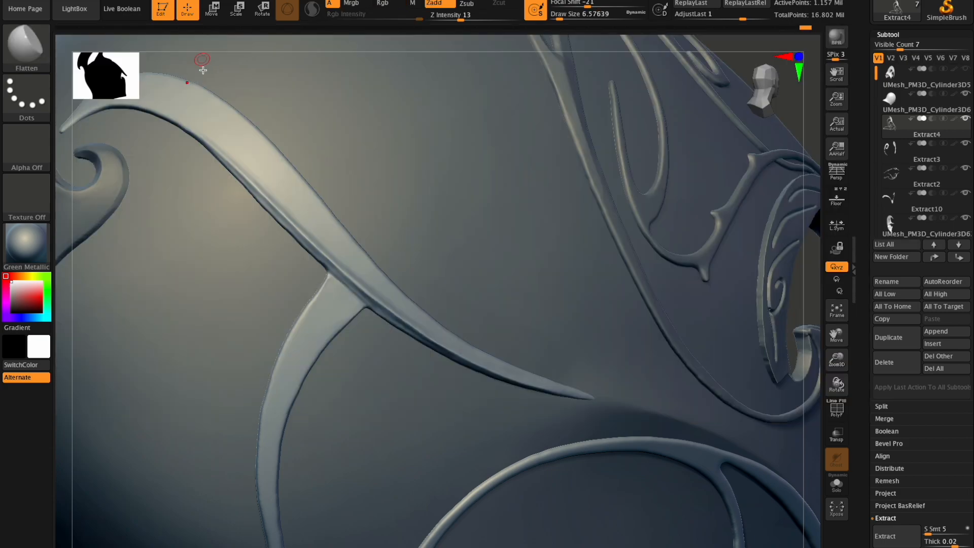
{"action": "left_click_drag", "start_coordinate": [837, 359], "coordinate": [837, 395]}
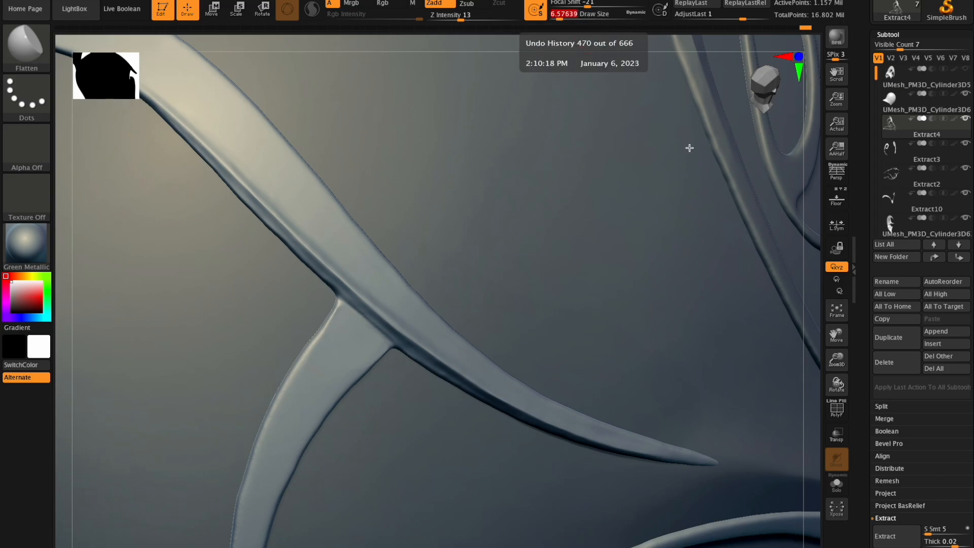
{"action": "scroll", "coordinate": [903, 380], "scroll_direction": "down", "scroll_amount": 5}
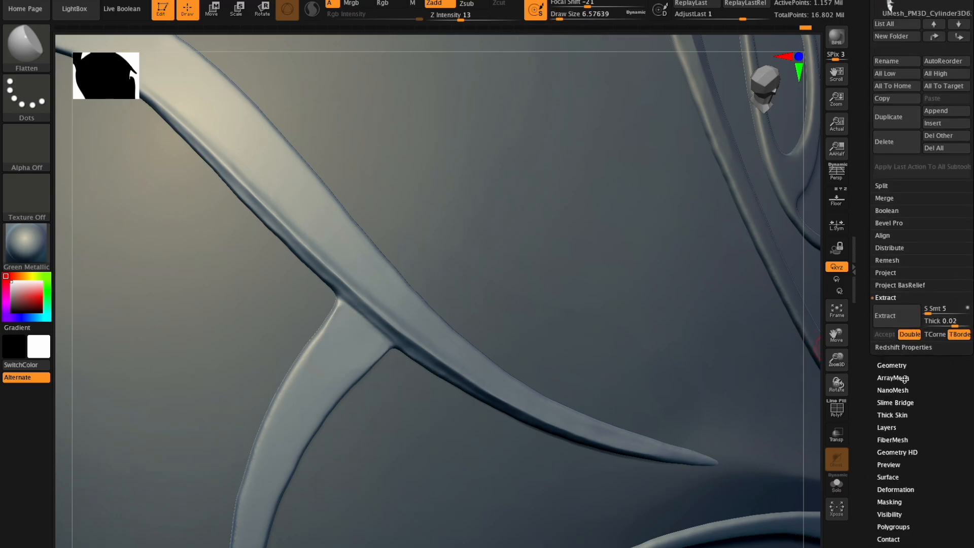
{"action": "left_click", "coordinate": [891, 365]}
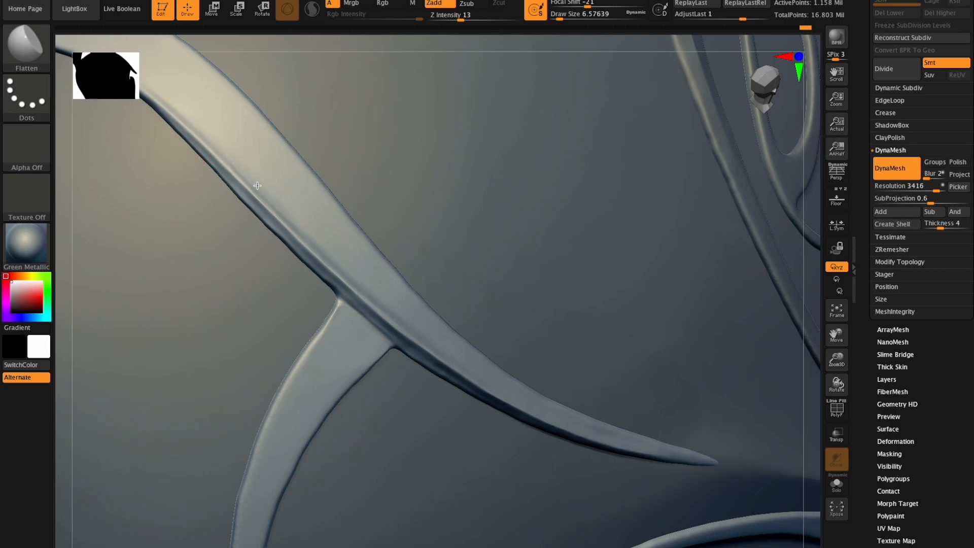
Flatten the strip's surface beside the crease above the branch junction, using a draw size of 7.4673
{"action": "left_click", "coordinate": [560, 18]}
{"action": "left_click_drag", "start_coordinate": [262, 184], "coordinate": [285, 213]}
{"action": "left_click", "coordinate": [39, 1]}
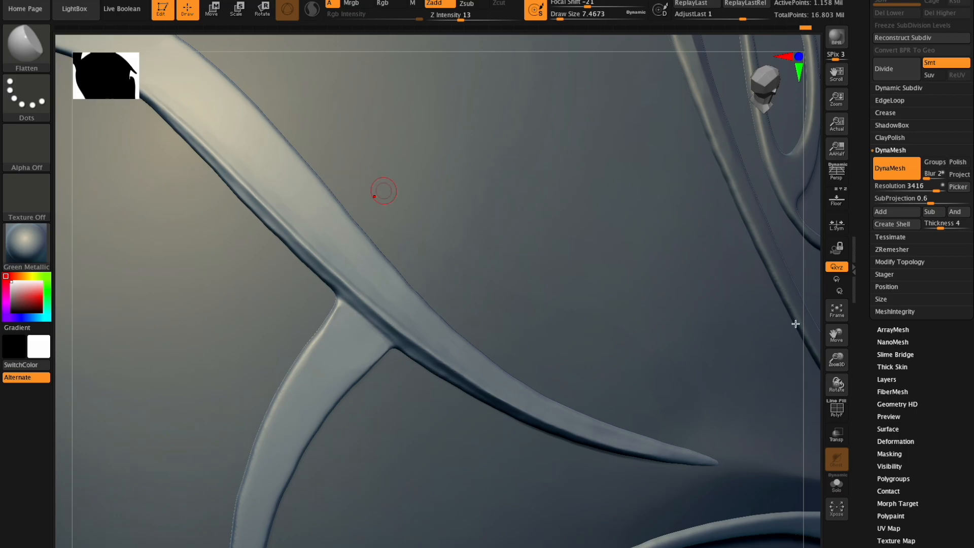
Flatten the faces beside the crease on the strip's narrowing section below the branch junction
{"action": "mouse_move", "coordinate": [837, 388]}
{"action": "left_mouse_down"}
{"action": "mouse_move", "coordinate": [854, 406]}
{"action": "mouse_move", "coordinate": [850, 393]}
{"action": "mouse_move", "coordinate": [802, 369]}
{"action": "mouse_move", "coordinate": [843, 357]}
{"action": "mouse_move", "coordinate": [835, 429]}
{"action": "mouse_move", "coordinate": [794, 401]}
{"action": "left_mouse_up"}
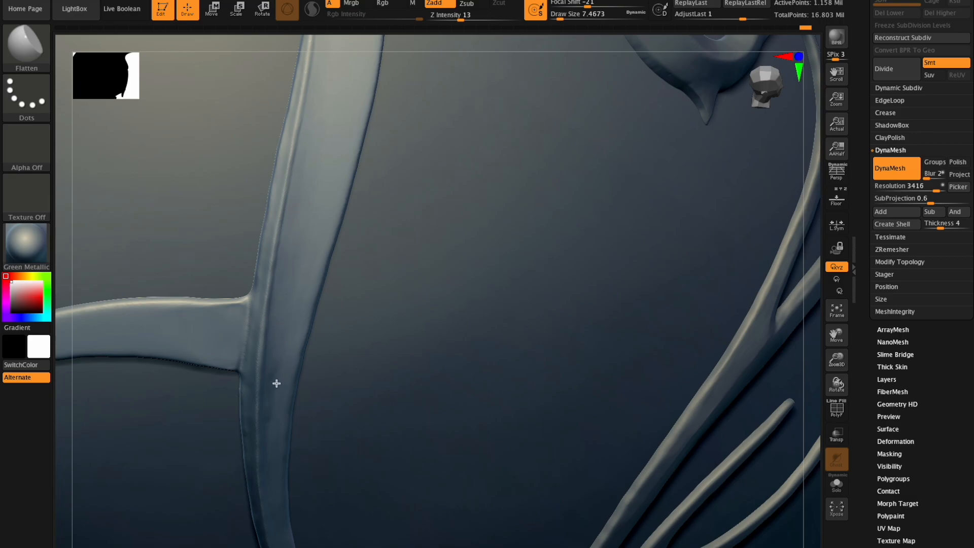
{"action": "left_click_drag", "start_coordinate": [265, 418], "coordinate": [285, 420]}
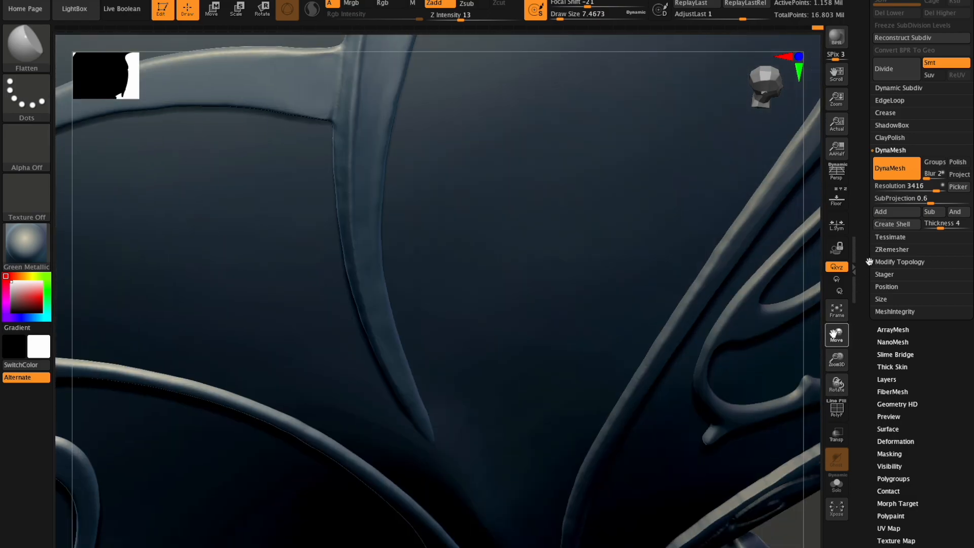
{"action": "left_click_drag", "start_coordinate": [869, 262], "coordinate": [869, 265]}
{"action": "mouse_move", "coordinate": [835, 385]}
{"action": "left_mouse_down"}
{"action": "mouse_move", "coordinate": [828, 365]}
{"action": "mouse_move", "coordinate": [835, 391]}
{"action": "mouse_move", "coordinate": [835, 382]}
{"action": "left_mouse_up"}
{"action": "left_click_drag", "start_coordinate": [837, 336], "coordinate": [847, 424]}
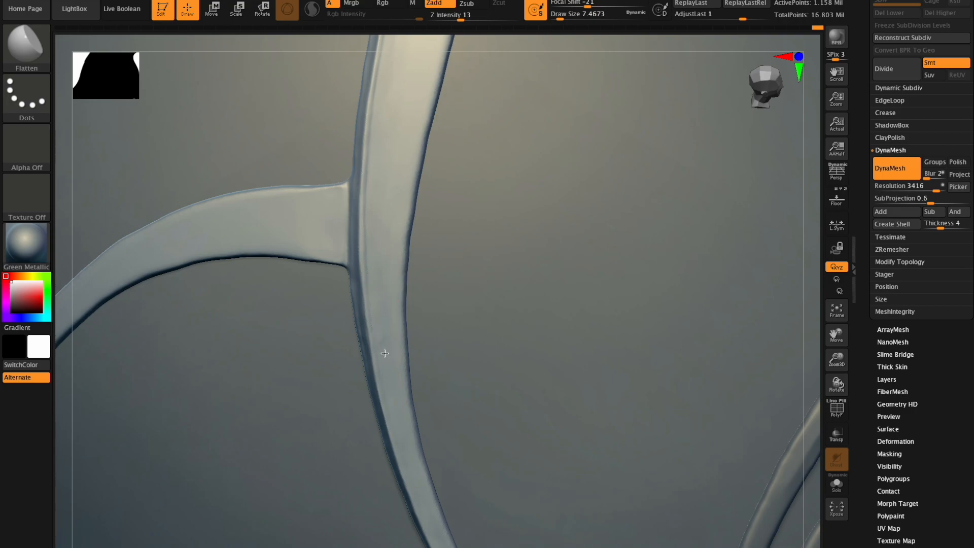
{"action": "left_click_drag", "start_coordinate": [837, 386], "coordinate": [838, 386]}
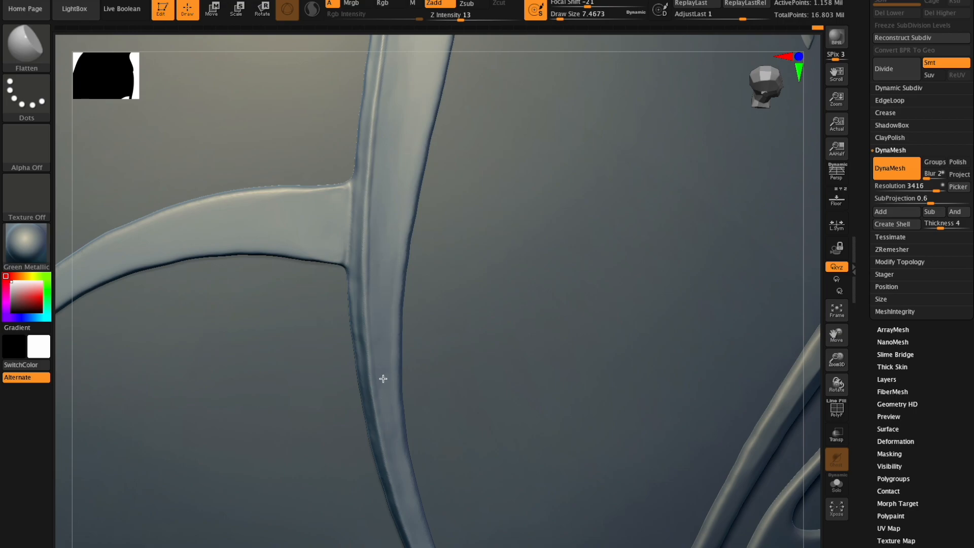
{"action": "mouse_move", "coordinate": [389, 456]}
{"action": "left_mouse_down"}
{"action": "mouse_move", "coordinate": [391, 443]}
{"action": "mouse_move", "coordinate": [401, 475]}
{"action": "mouse_move", "coordinate": [397, 458]}
{"action": "left_mouse_up"}
Reduce the Flatten brush's draw size to 4.99256 and clean up the narrow ridge beside the branch junction
{"action": "left_click_drag", "start_coordinate": [837, 384], "coordinate": [752, 301]}
{"action": "left_click_drag", "start_coordinate": [845, 378], "coordinate": [626, 174]}
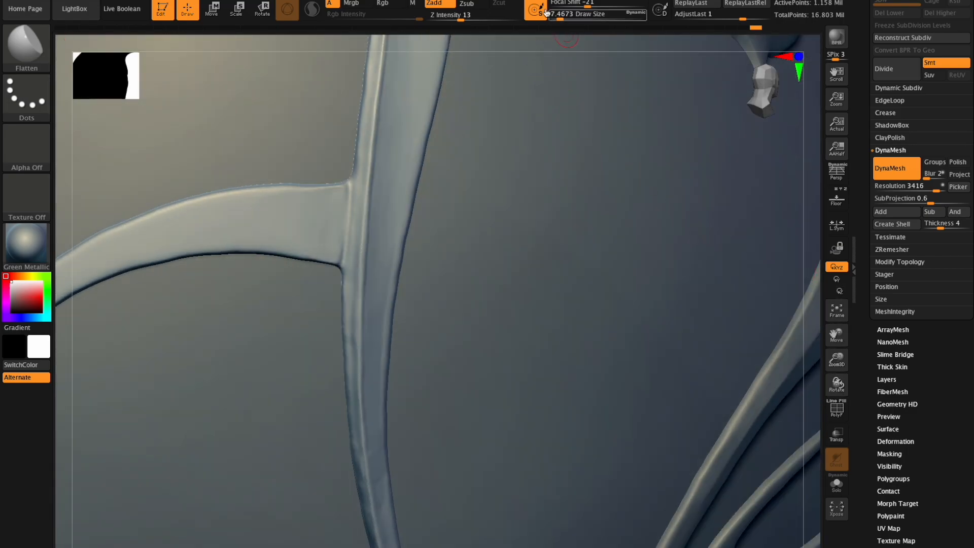
{"action": "left_click", "coordinate": [561, 17]}
{"action": "left_click_drag", "start_coordinate": [561, 17], "coordinate": [559, 17]}
{"action": "left_click_drag", "start_coordinate": [350, 275], "coordinate": [351, 272]}
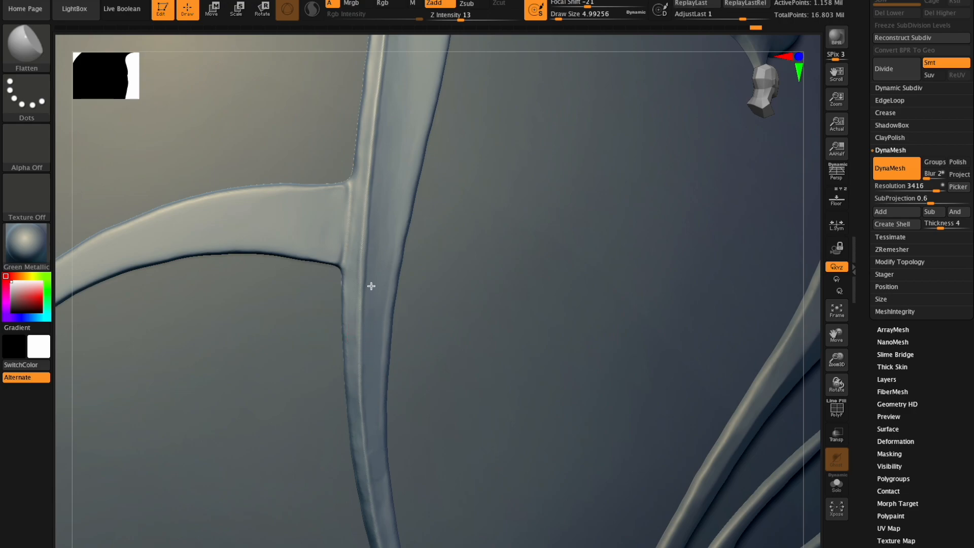
{"action": "left_click_drag", "start_coordinate": [370, 288], "coordinate": [380, 269]}
{"action": "left_click_drag", "start_coordinate": [830, 357], "coordinate": [800, 342]}
{"action": "left_click_drag", "start_coordinate": [837, 384], "coordinate": [839, 384]}
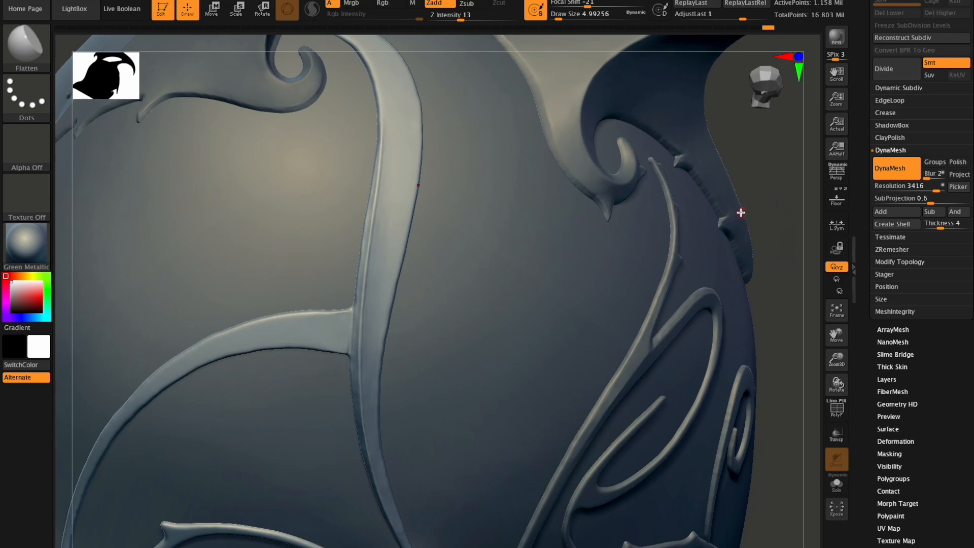
Remesh the ornament with DynaMesh again and switch to the Pinch brush
{"action": "left_click_drag", "start_coordinate": [763, 225], "coordinate": [768, 207], "text": "ctrl"}
{"action": "left_click", "coordinate": [26, 44]}
{"action": "left_click", "coordinate": [34, 47]}
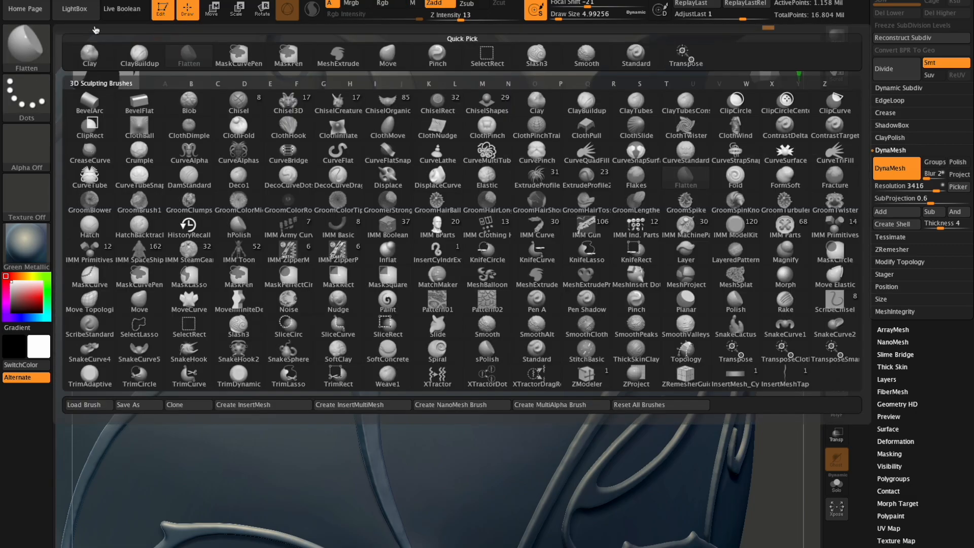
{"action": "left_click", "coordinate": [19, 48]}
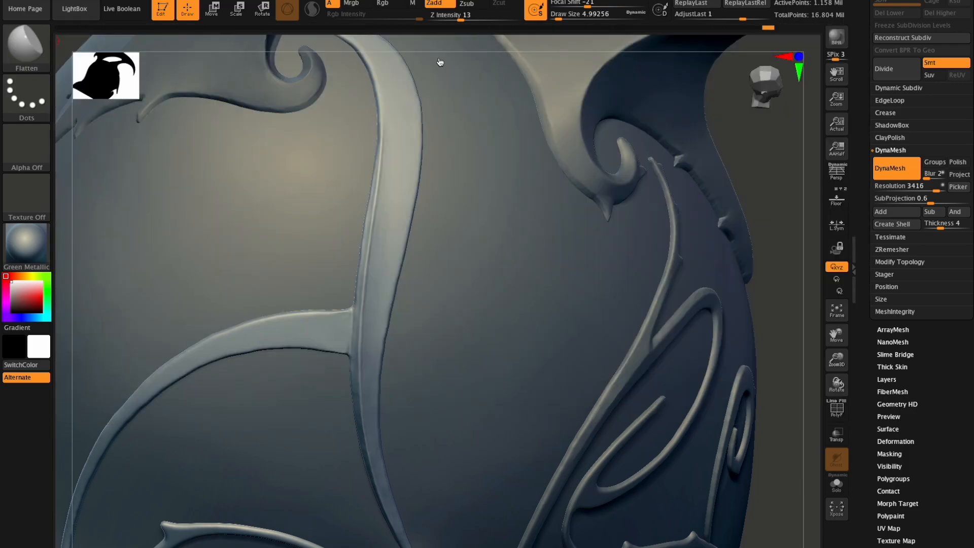
{"action": "key", "text": "b"}
{"action": "key", "text": "p"}
{"action": "key", "text": "i"}
Sharpen the ridge on the strip's upper section with the Pinch brush at draw size 6.57639
{"action": "left_click_drag", "start_coordinate": [836, 384], "coordinate": [835, 386]}
{"action": "left_click", "coordinate": [558, 15]}
{"action": "left_click", "coordinate": [560, 15]}
{"action": "mouse_move", "coordinate": [372, 154]}
{"action": "left_mouse_down"}
{"action": "mouse_move", "coordinate": [391, 185]}
{"action": "mouse_move", "coordinate": [381, 174]}
{"action": "mouse_move", "coordinate": [375, 207]}
{"action": "left_mouse_up"}
{"action": "left_click_drag", "start_coordinate": [381, 174], "coordinate": [368, 245]}
{"action": "left_click_drag", "start_coordinate": [375, 212], "coordinate": [363, 298]}
{"action": "left_click_drag", "start_coordinate": [372, 241], "coordinate": [364, 309]}
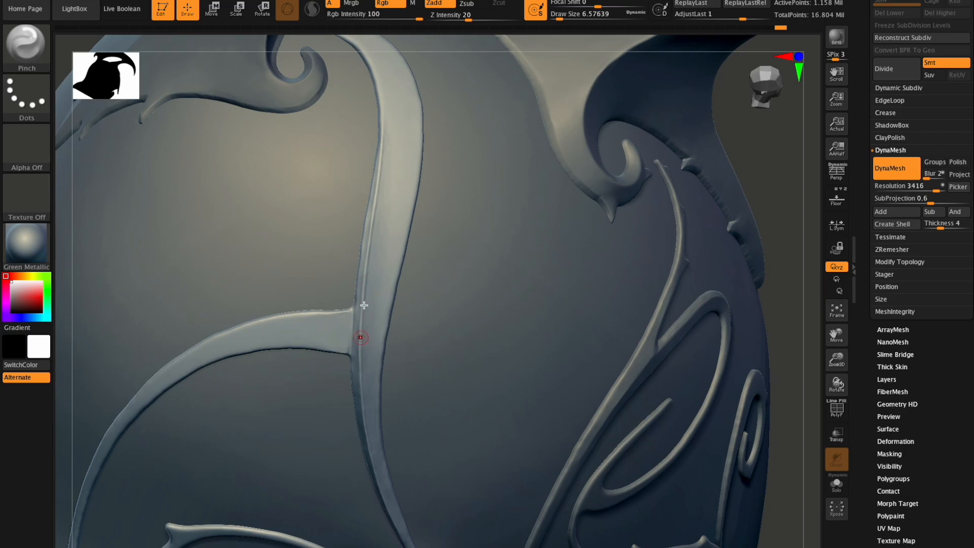
Pinch the ridge tighter where the strip passes the side branch
{"action": "mouse_move", "coordinate": [832, 384]}
{"action": "left_mouse_down"}
{"action": "mouse_move", "coordinate": [817, 381]}
{"action": "mouse_move", "coordinate": [832, 382]}
{"action": "mouse_move", "coordinate": [831, 366]}
{"action": "mouse_move", "coordinate": [837, 382]}
{"action": "left_mouse_up"}
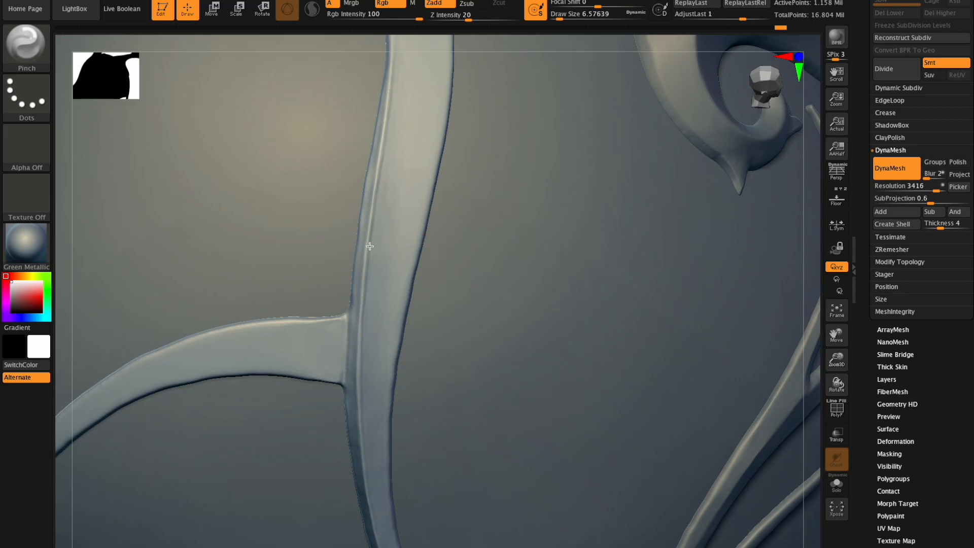
{"action": "left_click_drag", "start_coordinate": [364, 285], "coordinate": [363, 290]}
{"action": "left_click_drag", "start_coordinate": [365, 264], "coordinate": [363, 302]}
{"action": "left_click_drag", "start_coordinate": [364, 291], "coordinate": [362, 348]}
{"action": "left_click_drag", "start_coordinate": [363, 314], "coordinate": [360, 381]}
Switch to the Flatten brush at draw size 8.42419 and flatten the wide face of the strip's tapering lower end
{"action": "left_click_drag", "start_coordinate": [837, 381], "coordinate": [841, 332]}
{"action": "mouse_move", "coordinate": [840, 381]}
{"action": "left_mouse_down"}
{"action": "mouse_move", "coordinate": [811, 377]}
{"action": "mouse_move", "coordinate": [837, 388]}
{"action": "mouse_move", "coordinate": [833, 451]}
{"action": "mouse_move", "coordinate": [835, 366]}
{"action": "left_mouse_up"}
{"action": "left_click_drag", "start_coordinate": [833, 333], "coordinate": [848, 280]}
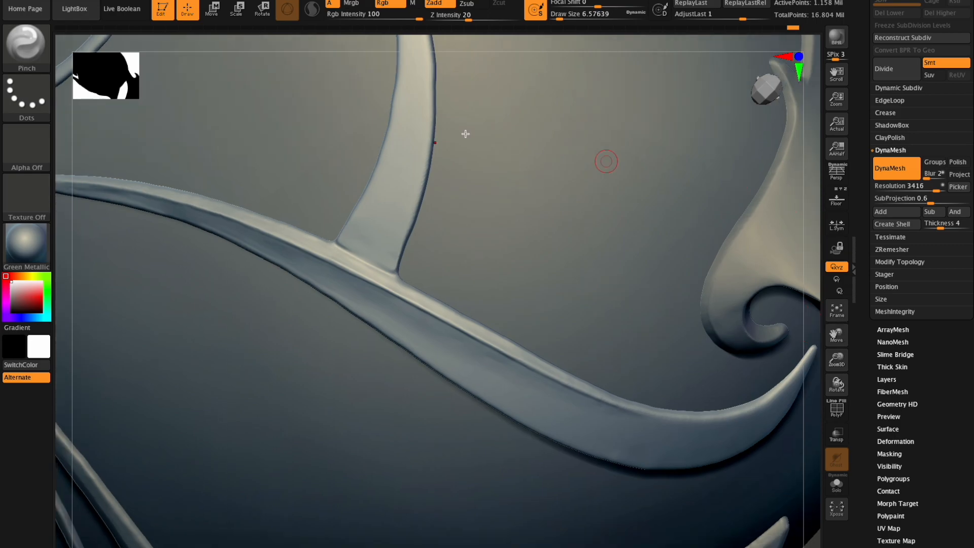
{"action": "left_click", "coordinate": [8, 37]}
{"action": "left_click", "coordinate": [176, 61]}
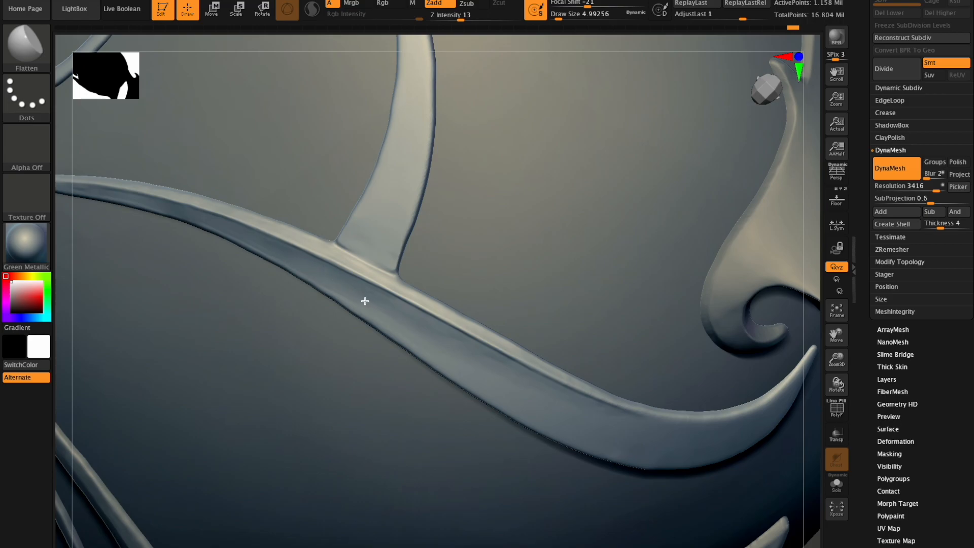
{"action": "left_click_drag", "start_coordinate": [558, 17], "coordinate": [560, 17]}
{"action": "left_click_drag", "start_coordinate": [155, 199], "coordinate": [238, 236]}
{"action": "left_click_drag", "start_coordinate": [258, 242], "coordinate": [132, 200]}
{"action": "mouse_move", "coordinate": [198, 216]}
{"action": "left_mouse_down"}
{"action": "mouse_move", "coordinate": [113, 191]}
{"action": "mouse_move", "coordinate": [157, 204]}
{"action": "left_mouse_up"}
{"action": "mouse_move", "coordinate": [140, 201]}
{"action": "left_mouse_down"}
{"action": "mouse_move", "coordinate": [181, 216]}
{"action": "mouse_move", "coordinate": [127, 197]}
{"action": "mouse_move", "coordinate": [177, 211]}
{"action": "left_mouse_up"}
{"action": "left_click_drag", "start_coordinate": [310, 265], "coordinate": [283, 251]}
Adjust the outline of the curved side branch above the junction with the Move brush at draw size 14.19857
{"action": "left_click_drag", "start_coordinate": [837, 384], "coordinate": [793, 503]}
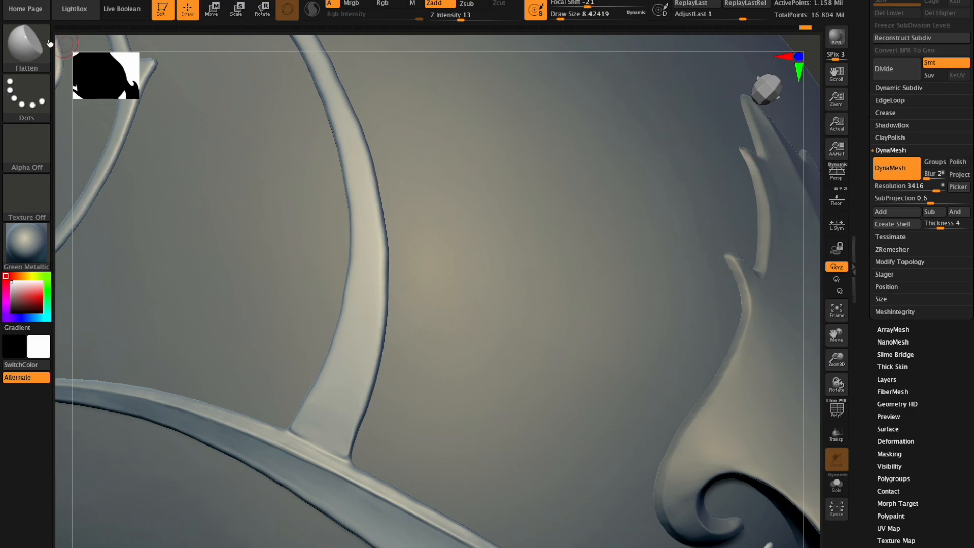
{"action": "key", "text": "b"}
{"action": "left_click", "coordinate": [394, 59]}
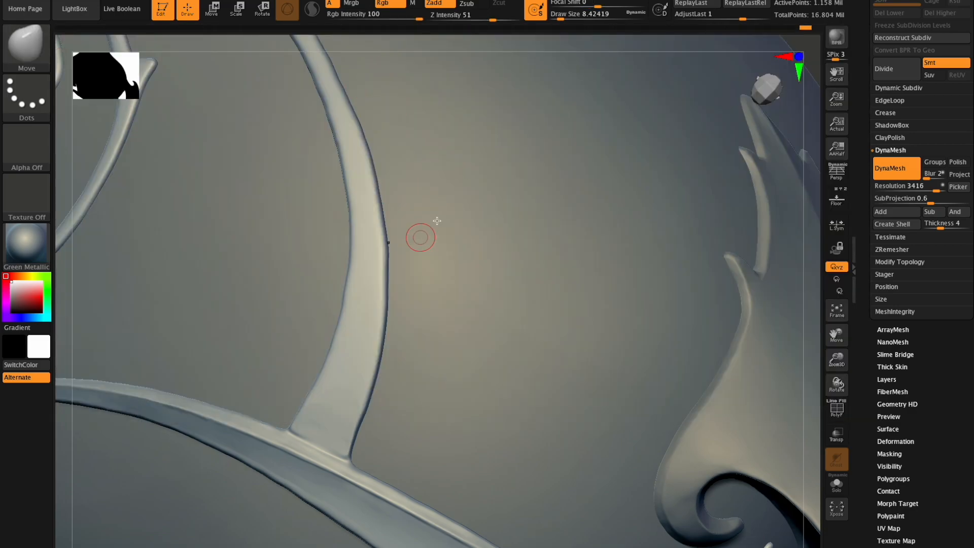
{"action": "left_click", "coordinate": [563, 17]}
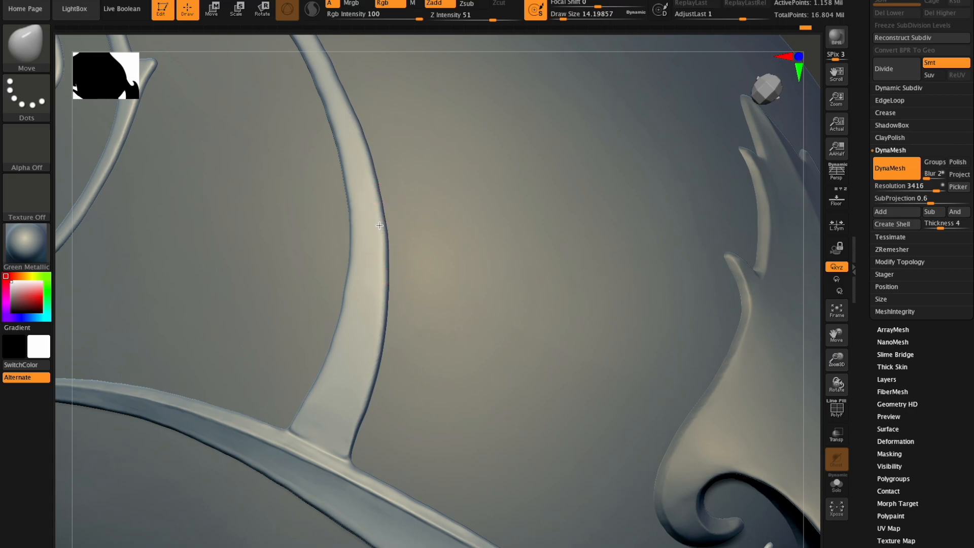
{"action": "scroll", "coordinate": [913, 152], "scroll_direction": "up", "scroll_amount": 5}
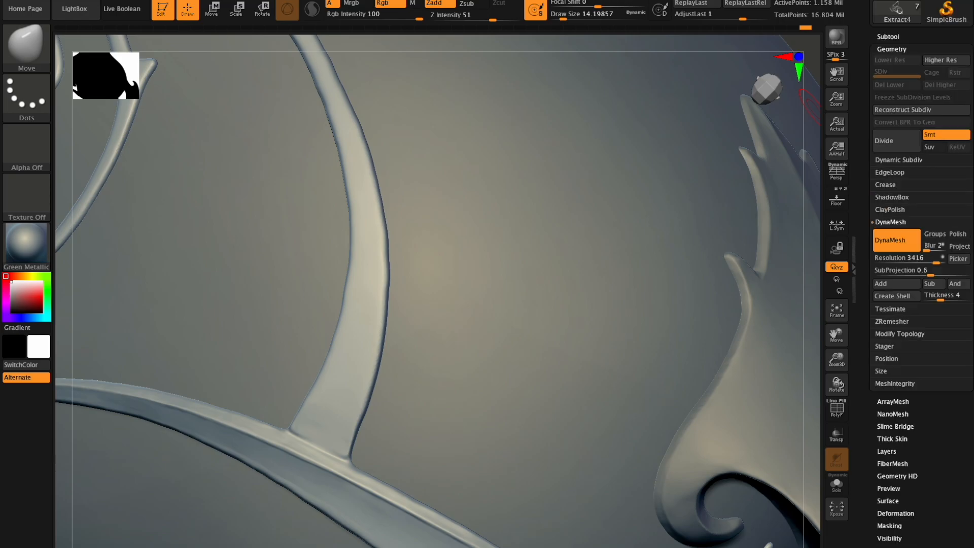
{"action": "left_click", "coordinate": [894, 237]}
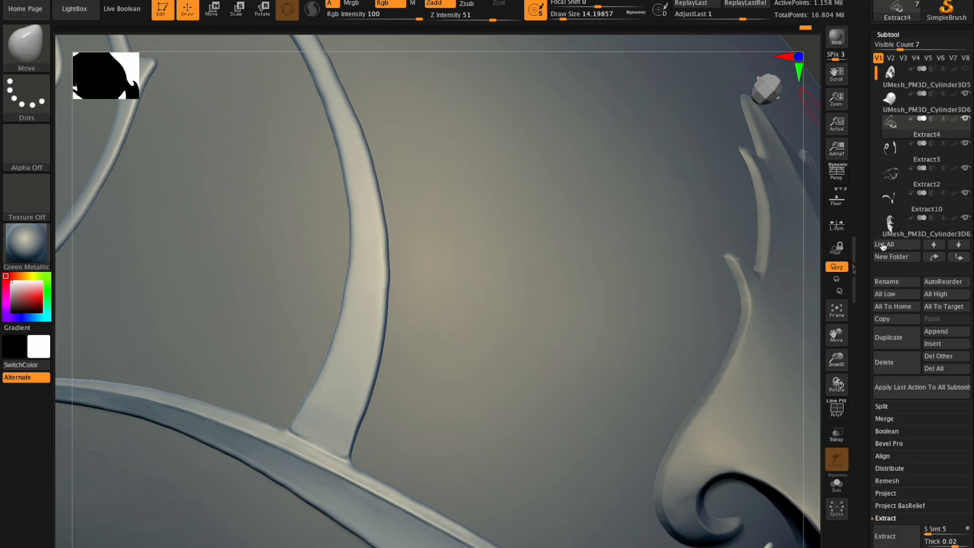
{"action": "scroll", "coordinate": [892, 118], "scroll_direction": "up", "scroll_amount": 5}
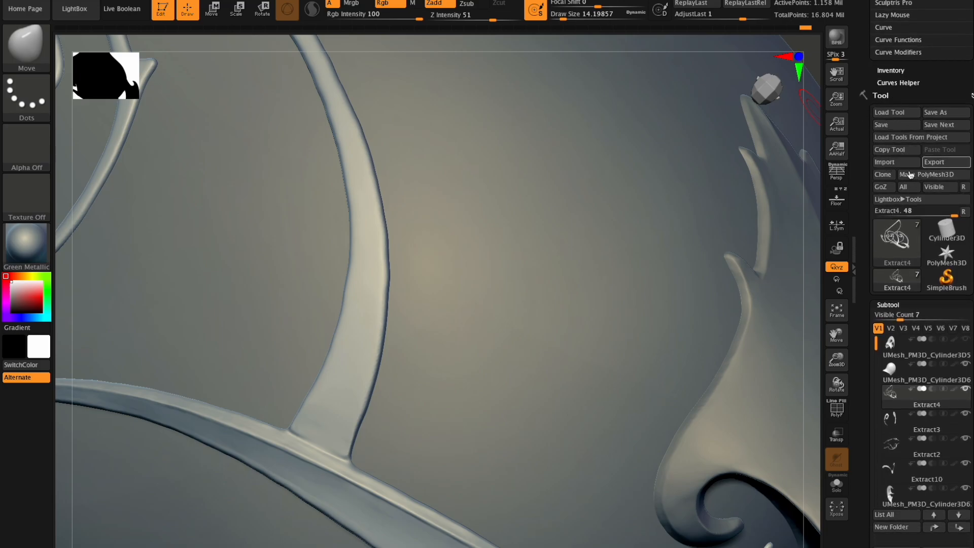
{"action": "left_click_drag", "start_coordinate": [385, 210], "coordinate": [383, 189]}
{"action": "mouse_move", "coordinate": [389, 255]}
{"action": "left_mouse_down"}
{"action": "mouse_move", "coordinate": [382, 295]}
{"action": "mouse_move", "coordinate": [337, 290]}
{"action": "left_mouse_up"}
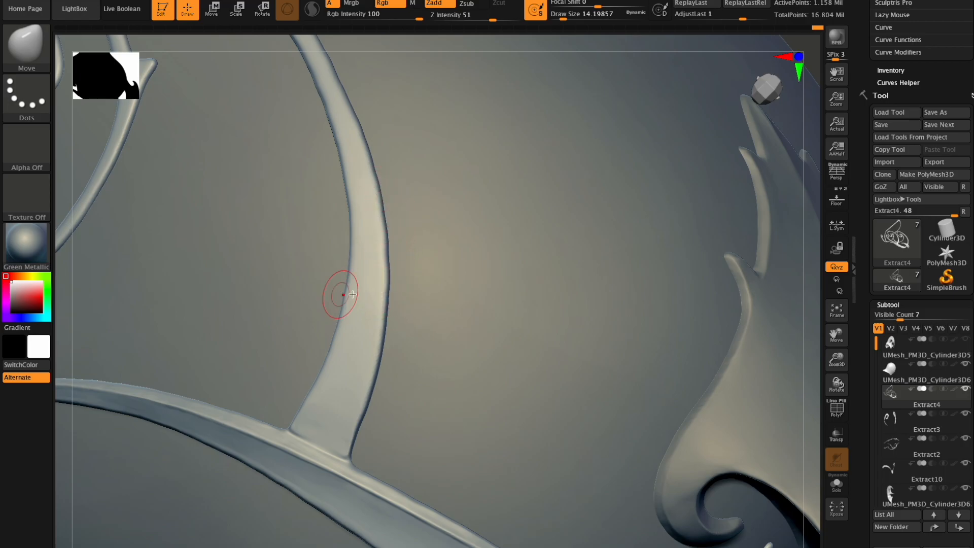
{"action": "mouse_move", "coordinate": [835, 359]}
{"action": "left_mouse_down"}
{"action": "mouse_move", "coordinate": [835, 381]}
{"action": "mouse_move", "coordinate": [835, 307]}
{"action": "mouse_move", "coordinate": [835, 330]}
{"action": "left_mouse_up"}
{"action": "mouse_move", "coordinate": [837, 383]}
{"action": "left_mouse_down"}
{"action": "mouse_move", "coordinate": [826, 380]}
{"action": "mouse_move", "coordinate": [852, 391]}
{"action": "mouse_move", "coordinate": [879, 375]}
{"action": "mouse_move", "coordinate": [834, 400]}
{"action": "mouse_move", "coordinate": [789, 391]}
{"action": "mouse_move", "coordinate": [840, 387]}
{"action": "mouse_move", "coordinate": [832, 379]}
{"action": "mouse_move", "coordinate": [832, 406]}
{"action": "left_mouse_up"}
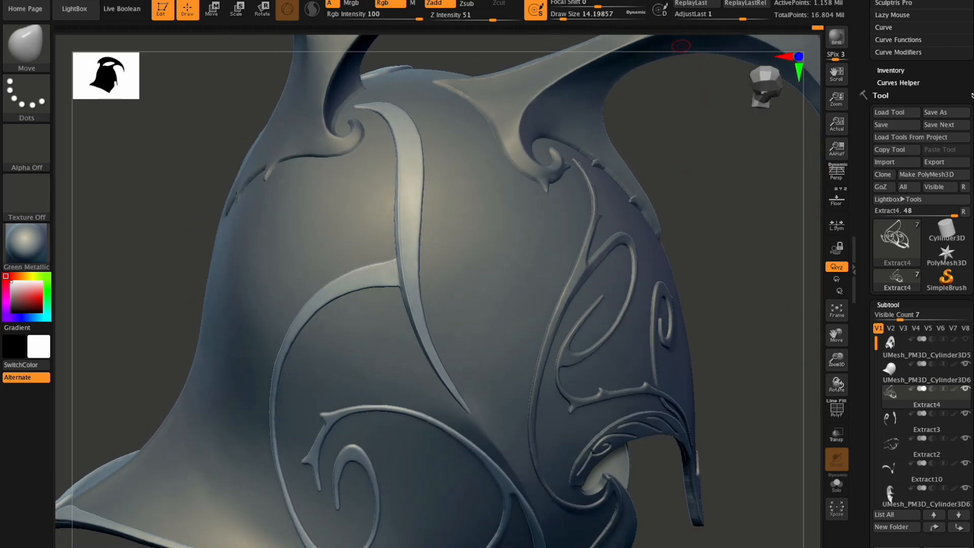
{"action": "left_click", "coordinate": [681, 1]}
{"action": "left_click_drag", "start_coordinate": [832, 379], "coordinate": [836, 371]}
{"action": "left_click_drag", "start_coordinate": [832, 335], "coordinate": [835, 373]}
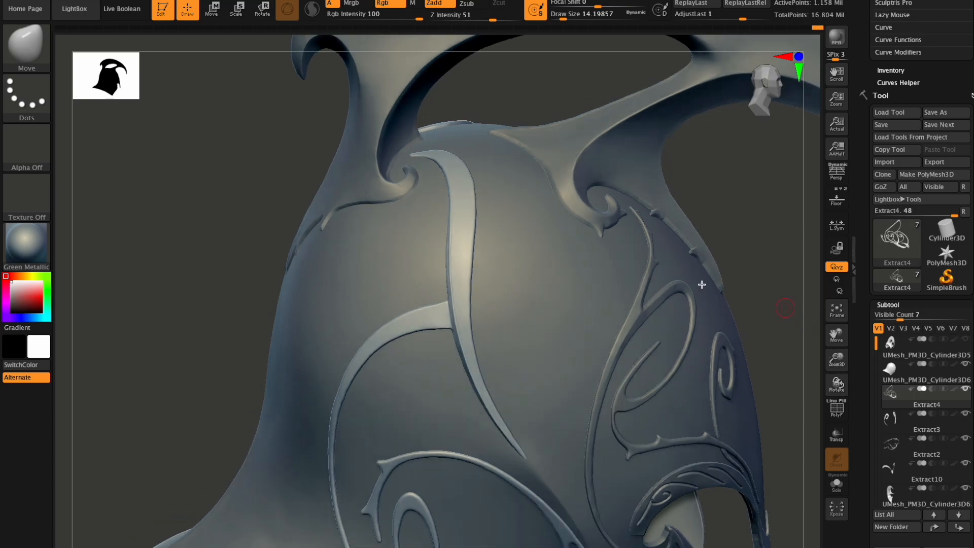
Mask the long central strip of the ornament down to its tapered tip, switching the MaskPen stroke to Rect below the painted upper section
{"action": "key", "text": "ctrl"}
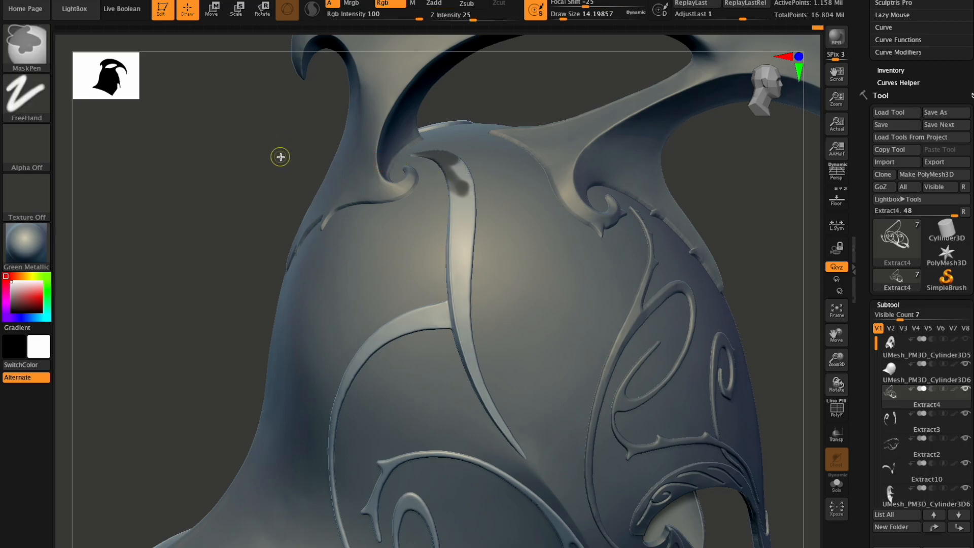
{"action": "left_click_drag", "start_coordinate": [275, 139], "coordinate": [550, 303], "text": "ctrl"}
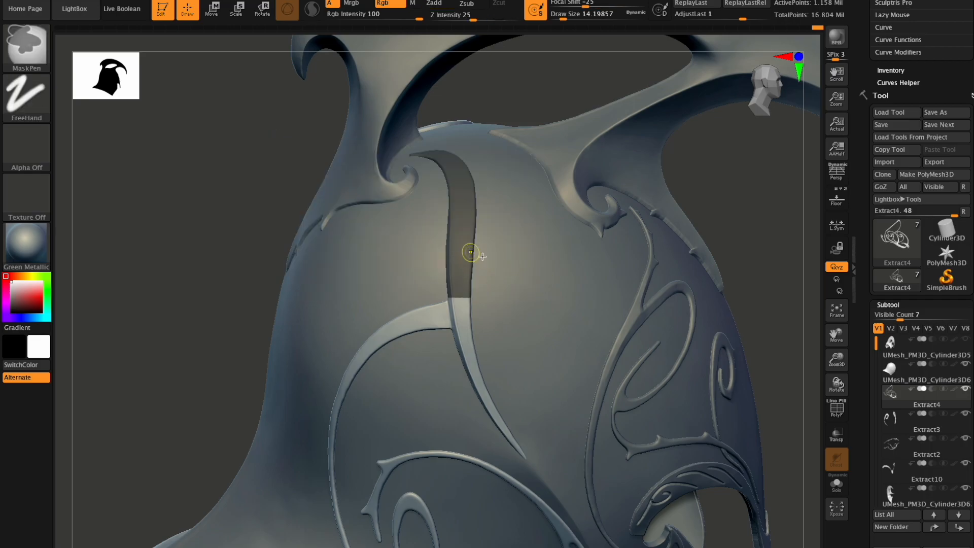
{"action": "left_click", "coordinate": [26, 94]}
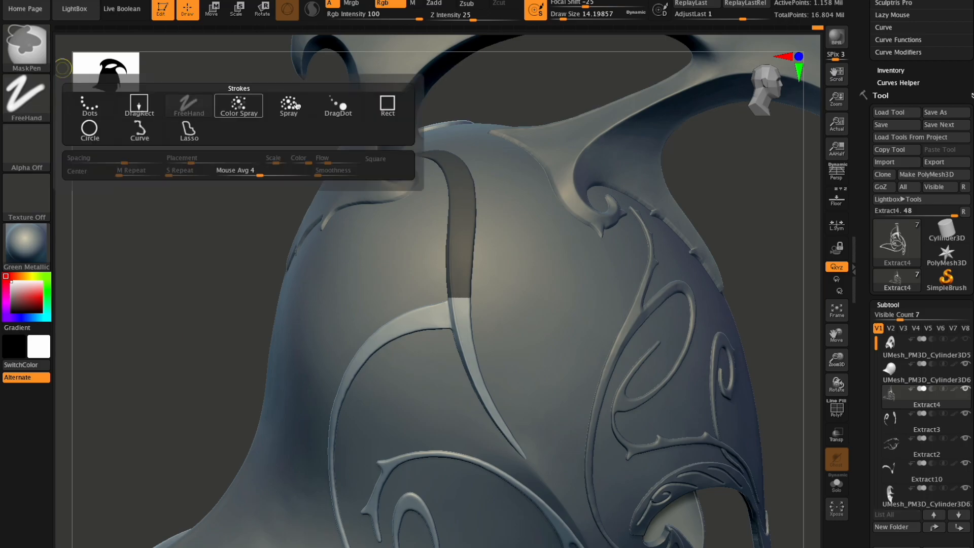
{"action": "left_click", "coordinate": [388, 104]}
{"action": "mouse_move", "coordinate": [543, 464]}
{"action": "left_mouse_down", "text": "ctrl"}
{"action": "mouse_move", "coordinate": [499, 426]}
{"action": "mouse_move", "coordinate": [465, 434]}
{"action": "left_mouse_up", "text": "ctrl"}
{"action": "mouse_move", "coordinate": [526, 395]}
{"action": "left_mouse_down", "text": "ctrl"}
{"action": "mouse_move", "coordinate": [447, 427]}
{"action": "mouse_move", "coordinate": [452, 407]}
{"action": "left_mouse_up", "text": "ctrl"}
{"action": "left_click_drag", "start_coordinate": [498, 366], "coordinate": [435, 400], "text": "ctrl"}
{"action": "mouse_move", "coordinate": [499, 349]}
{"action": "left_mouse_down", "text": "ctrl"}
{"action": "mouse_move", "coordinate": [432, 385]}
{"action": "mouse_move", "coordinate": [433, 369]}
{"action": "left_mouse_up", "text": "ctrl"}
{"action": "left_click_drag", "start_coordinate": [486, 329], "coordinate": [434, 361], "text": "ctrl"}
{"action": "left_click_drag", "start_coordinate": [510, 277], "coordinate": [453, 342], "text": "ctrl"}
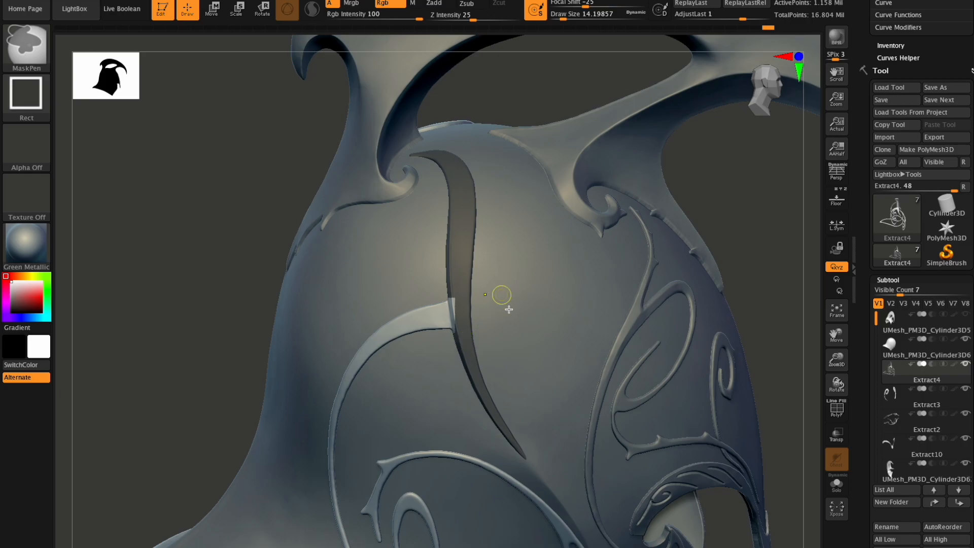
Complete the strip's mask at the side-branch junction and unmask the branch up to the strip's edge
{"action": "mouse_move", "coordinate": [837, 384]}
{"action": "left_mouse_down"}
{"action": "mouse_move", "coordinate": [836, 361]}
{"action": "mouse_move", "coordinate": [837, 406]}
{"action": "mouse_move", "coordinate": [838, 387]}
{"action": "mouse_move", "coordinate": [844, 399]}
{"action": "left_mouse_up"}
{"action": "right_click_drag", "start_coordinate": [538, 345], "coordinate": [545, 318], "text": "ctrl"}
{"action": "left_click_drag", "start_coordinate": [523, 274], "coordinate": [436, 380], "text": "ctrl"}
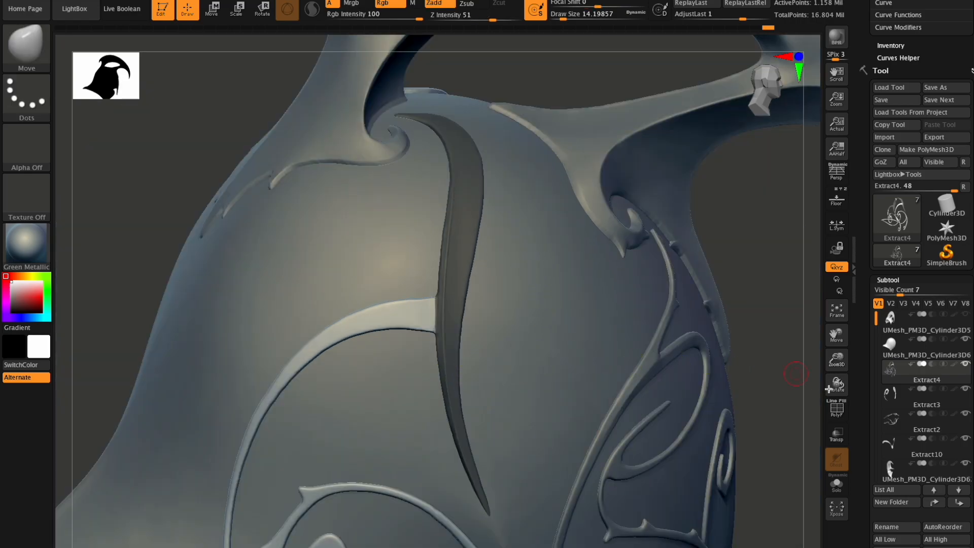
{"action": "left_click_drag", "start_coordinate": [843, 367], "coordinate": [854, 408]}
{"action": "left_click_drag", "start_coordinate": [303, 284], "coordinate": [401, 409], "text": "ctrl"}
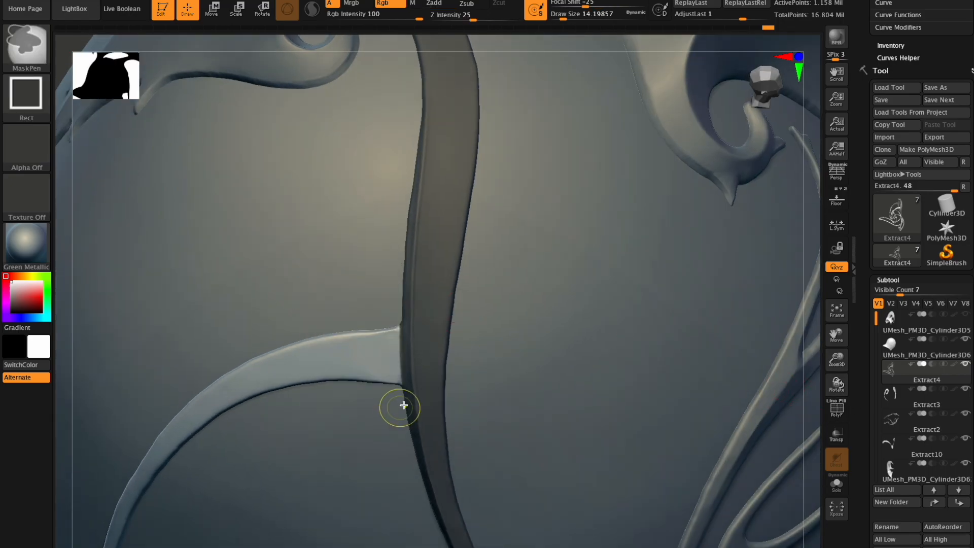
{"action": "left_click_drag", "start_coordinate": [344, 293], "coordinate": [387, 389], "text": "ctrl"}
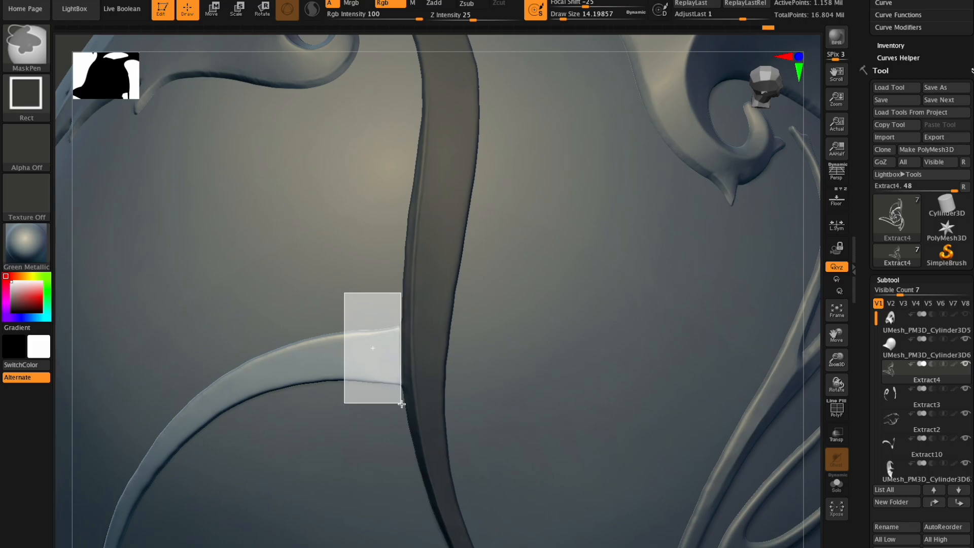
Clear the mask from the ornament on the opposite half of the helmet with a rectangular selection
{"action": "left_click_drag", "start_coordinate": [795, 352], "coordinate": [834, 374], "text": "alt"}
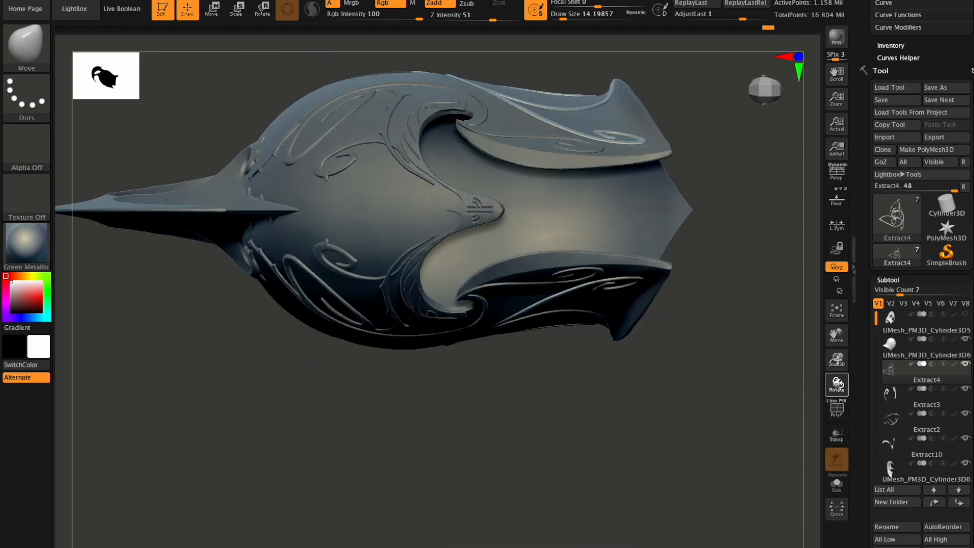
{"action": "key", "text": "ctrl"}
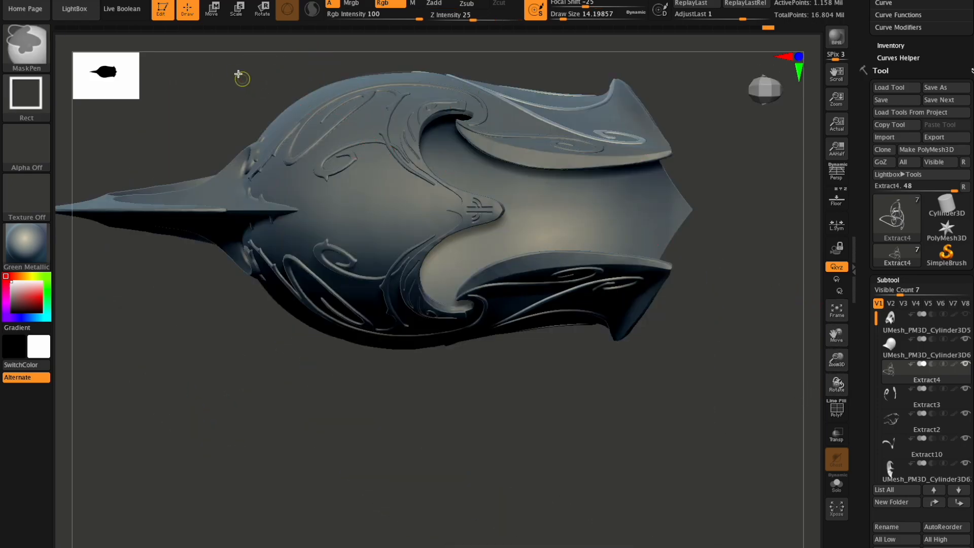
{"action": "left_click_drag", "start_coordinate": [185, 52], "coordinate": [695, 211], "text": "ctrl"}
{"action": "left_click_drag", "start_coordinate": [836, 378], "coordinate": [836, 401]}
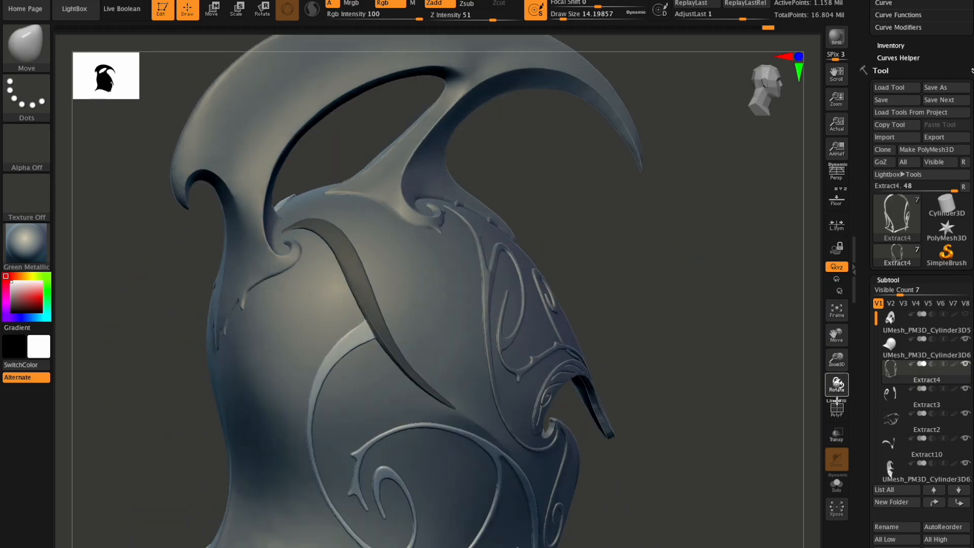
Split the masked strip off into its own subtool and duplicate it
{"action": "scroll", "coordinate": [923, 385], "scroll_direction": "down", "scroll_amount": 5}
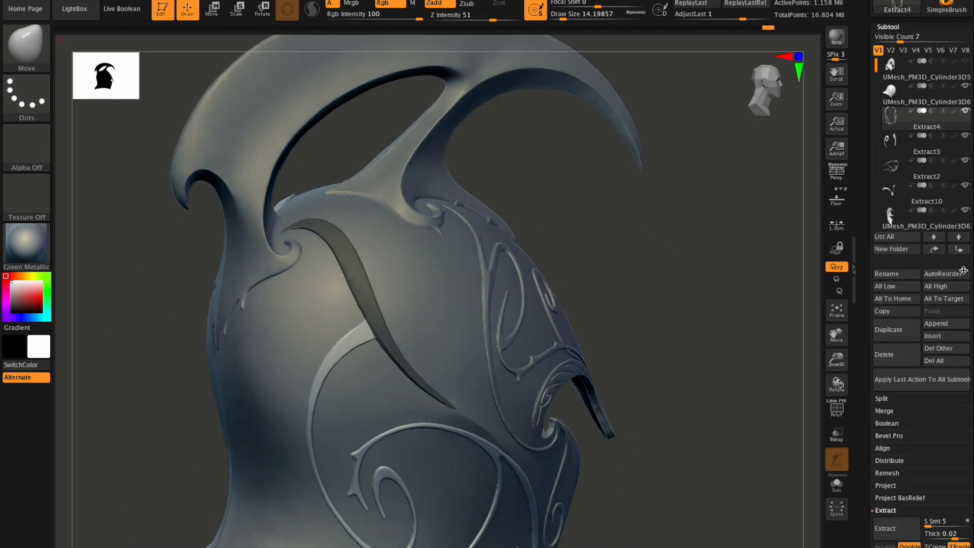
{"action": "left_click", "coordinate": [889, 403]}
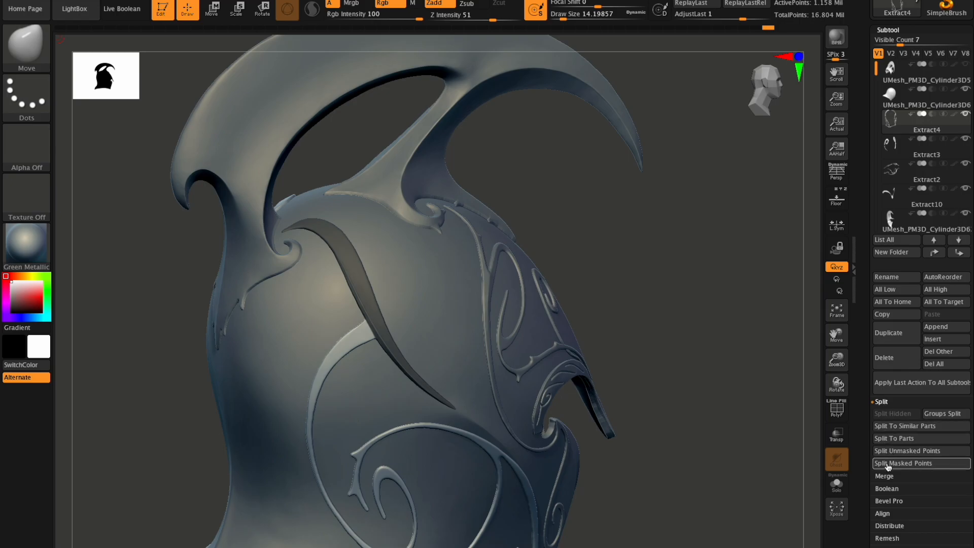
{"action": "left_click", "coordinate": [890, 464]}
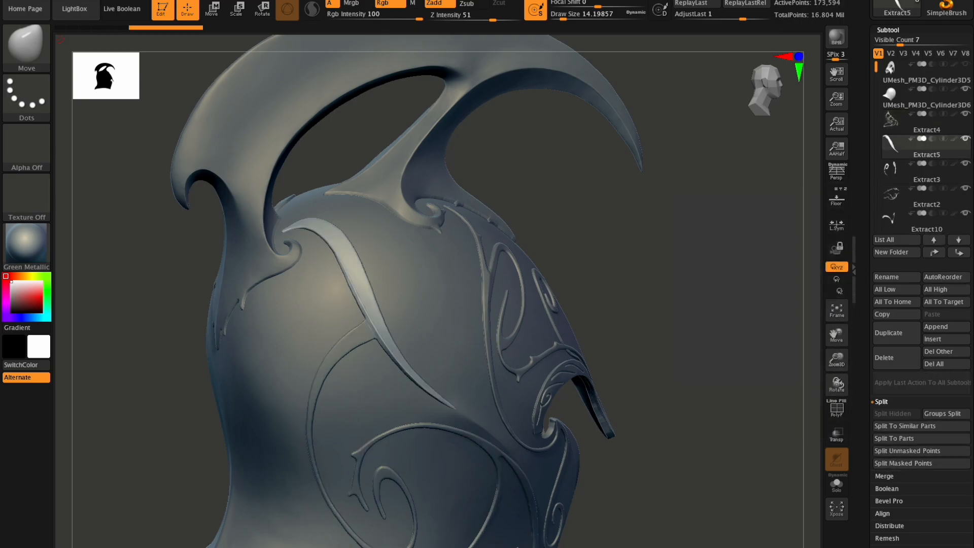
{"action": "scroll", "coordinate": [921, 289], "scroll_direction": "down", "scroll_amount": 1}
{"action": "left_click", "coordinate": [892, 326]}
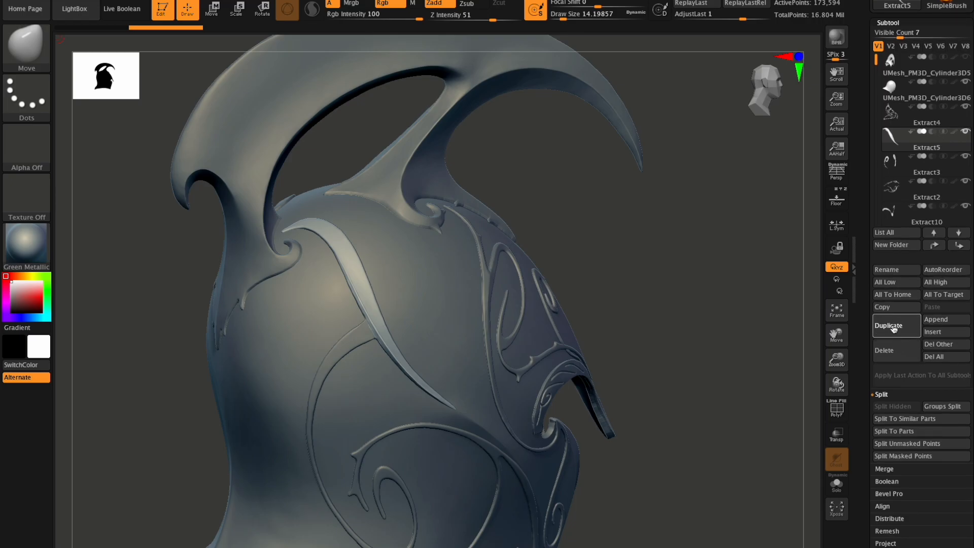
Merge the Extract4 ornament down with the split strip Extract5 and clear the mask
{"action": "left_click", "coordinate": [906, 123]}
{"action": "left_click", "coordinate": [885, 469]}
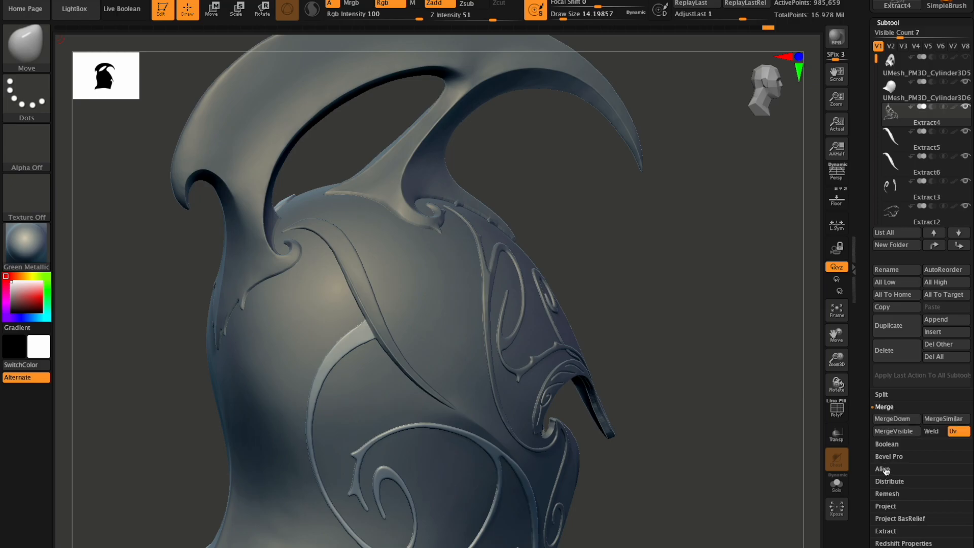
{"action": "left_click", "coordinate": [884, 419]}
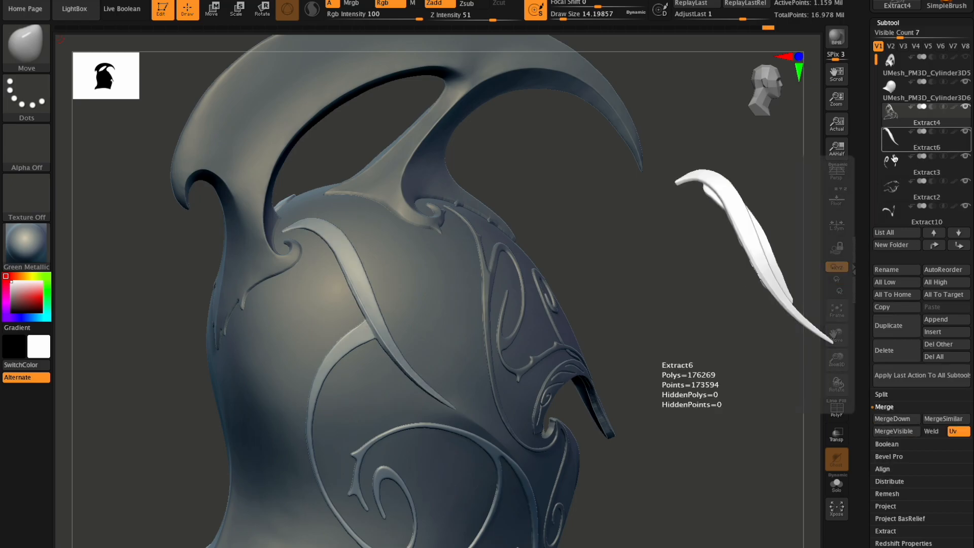
{"action": "left_click_drag", "start_coordinate": [655, 248], "coordinate": [784, 346], "text": "ctrl"}
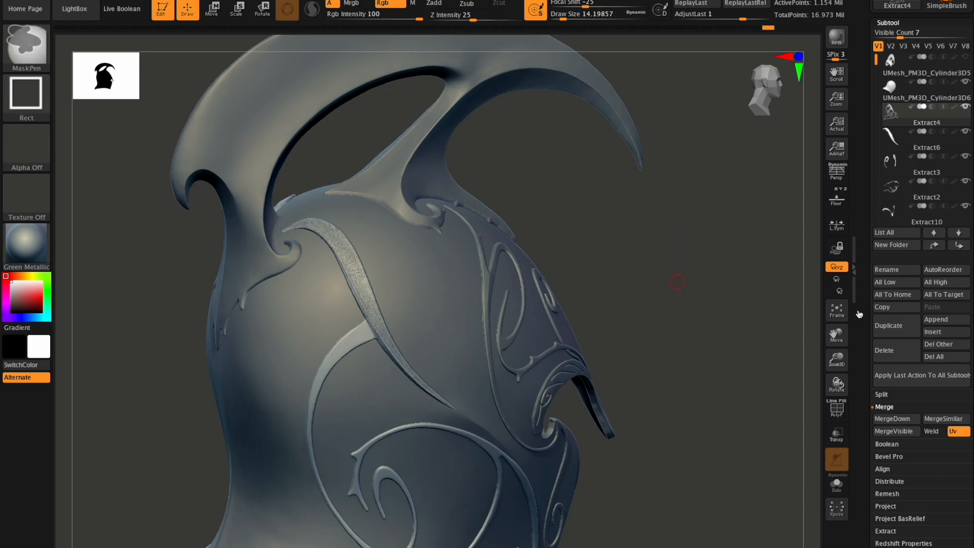
Select the duplicated strip Extract6 and open its Deformation settings
{"action": "left_click", "coordinate": [945, 145]}
{"action": "left_click_drag", "start_coordinate": [900, 517], "coordinate": [899, 297]}
{"action": "scroll", "coordinate": [918, 401], "scroll_direction": "down", "scroll_amount": 3}
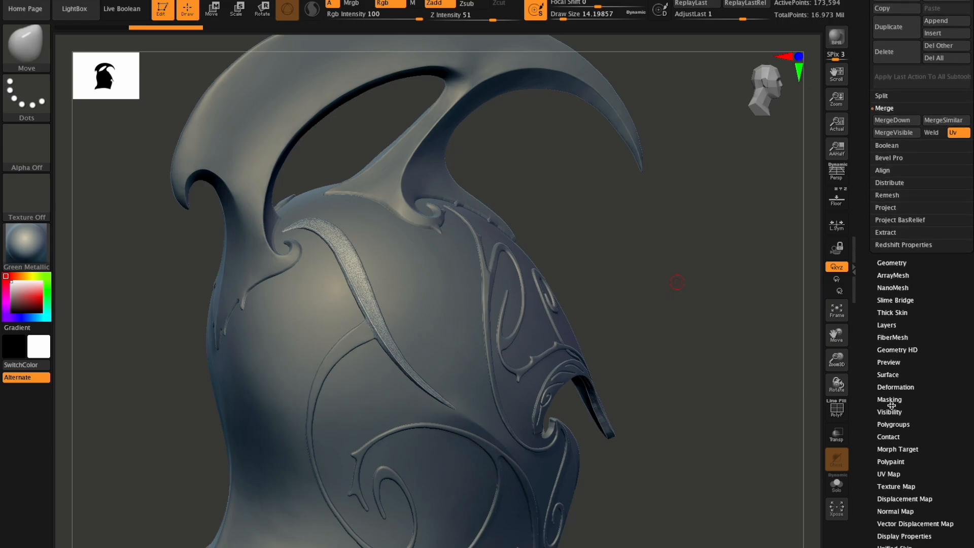
{"action": "left_click", "coordinate": [895, 387]}
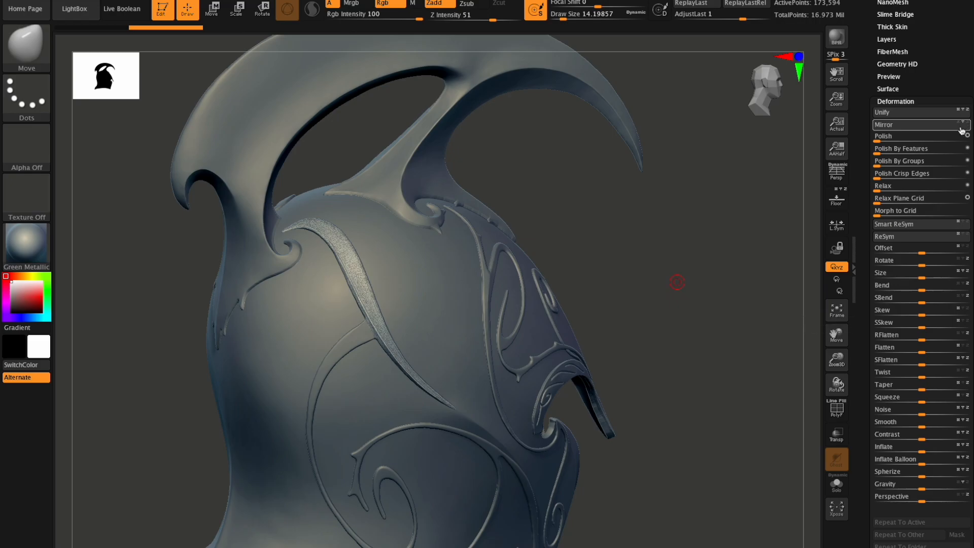
Try to mirror the duplicated strip along the Y axis and with another axis setting, undoing the attempts
{"action": "key", "text": "ctrl"}
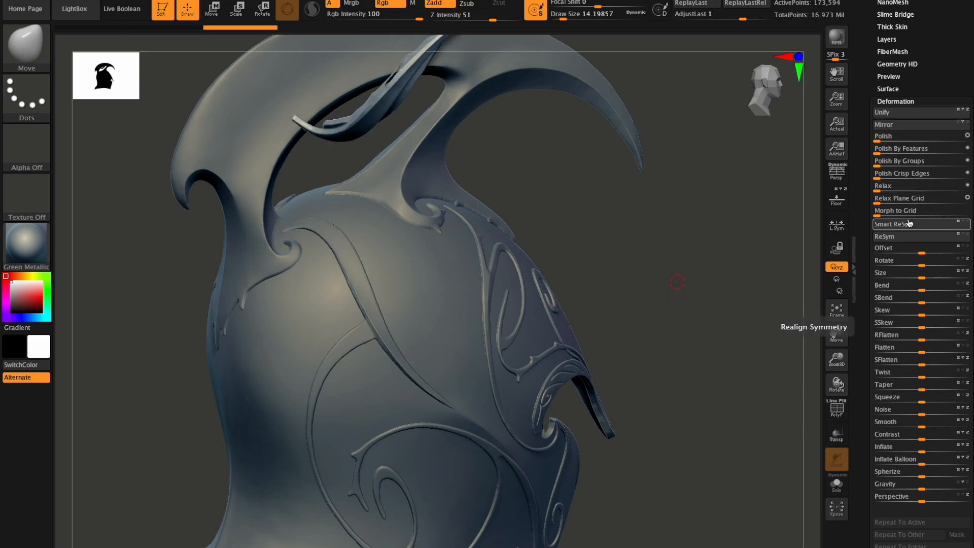
{"action": "mouse_move", "coordinate": [910, 208]}
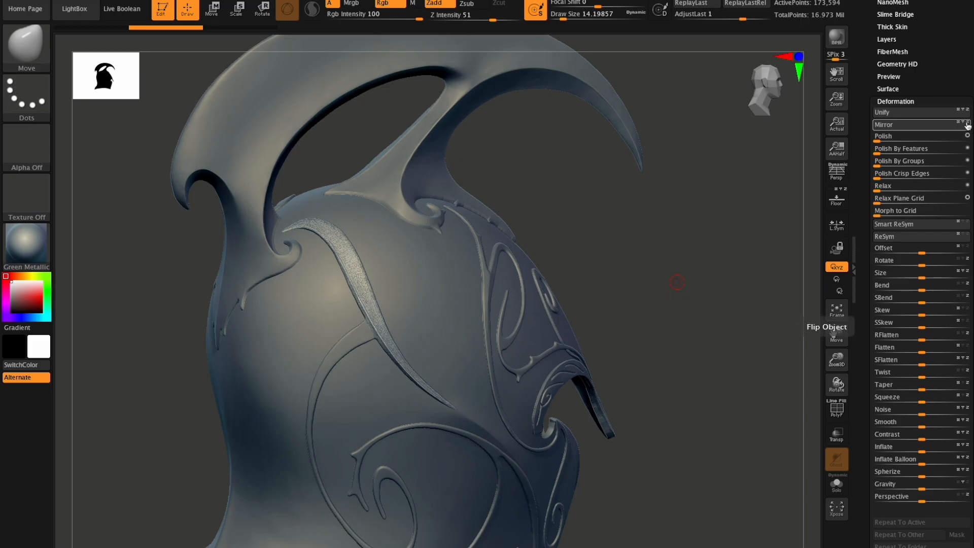
{"action": "left_click_drag", "start_coordinate": [845, 391], "coordinate": [808, 381], "text": "shift"}
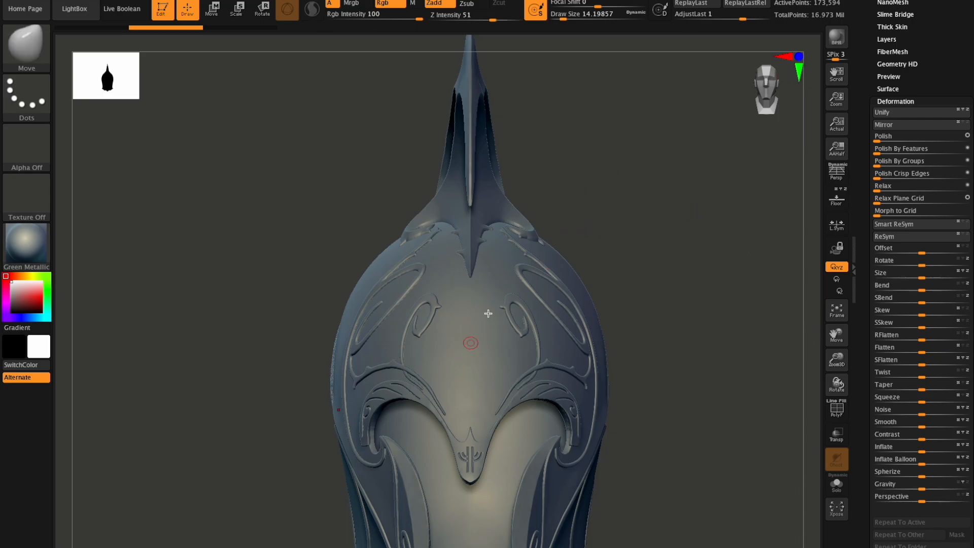
{"action": "left_click_drag", "start_coordinate": [837, 386], "coordinate": [883, 383]}
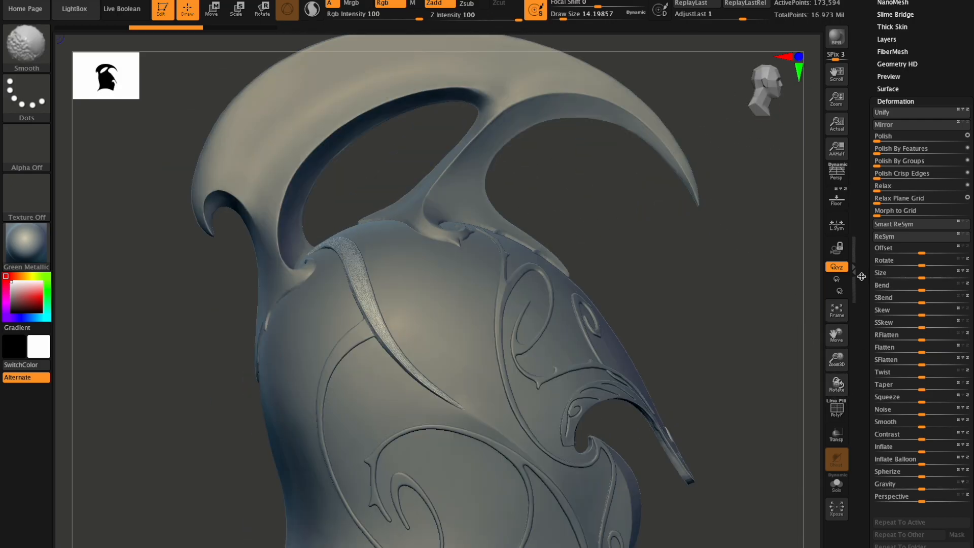
{"action": "left_click_drag", "start_coordinate": [837, 384], "coordinate": [823, 268]}
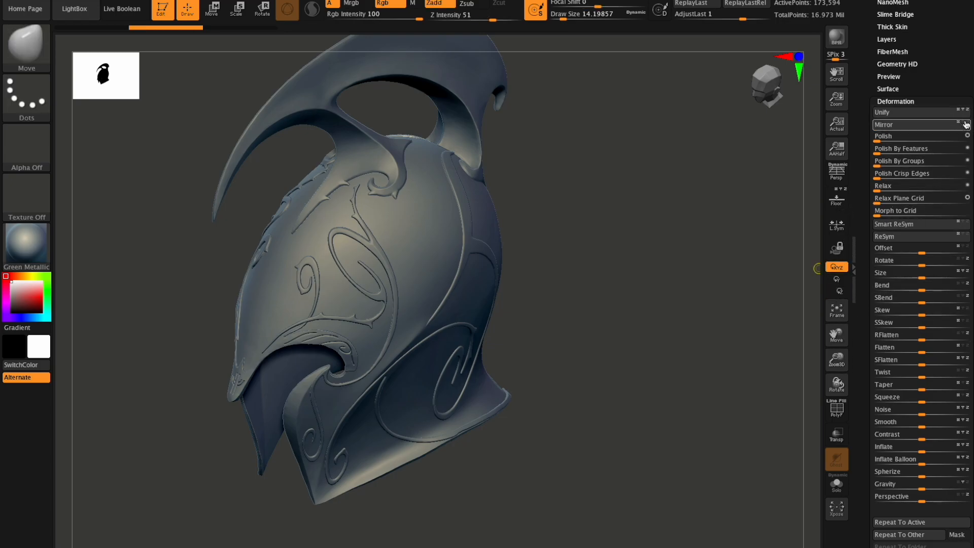
{"action": "left_click", "coordinate": [937, 128]}
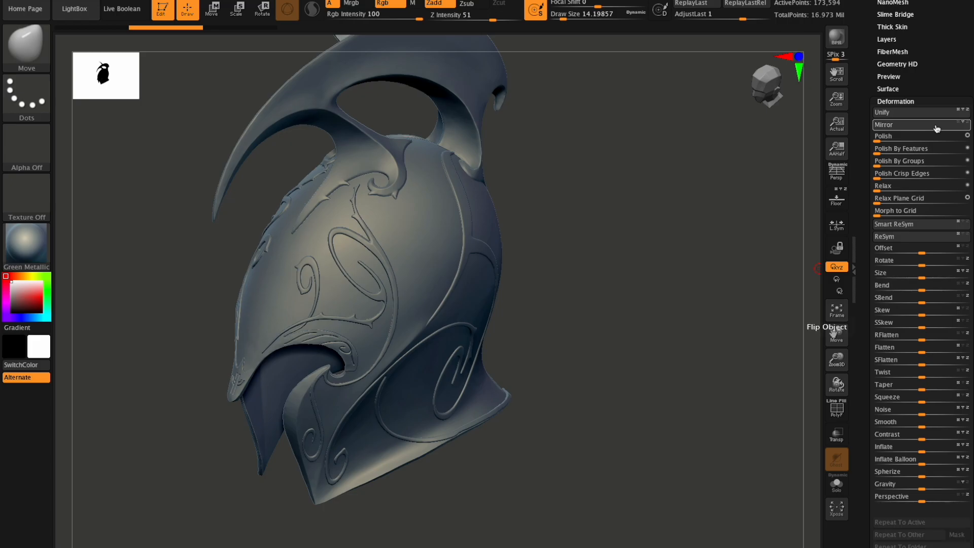
{"action": "key", "text": "ctrl+z"}
Mirror the duplicated strip onto the opposite side of the helmet
{"action": "left_click", "coordinate": [964, 126]}
{"action": "left_click_drag", "start_coordinate": [950, 87], "coordinate": [920, 132]}
{"action": "left_click", "coordinate": [900, 129]}
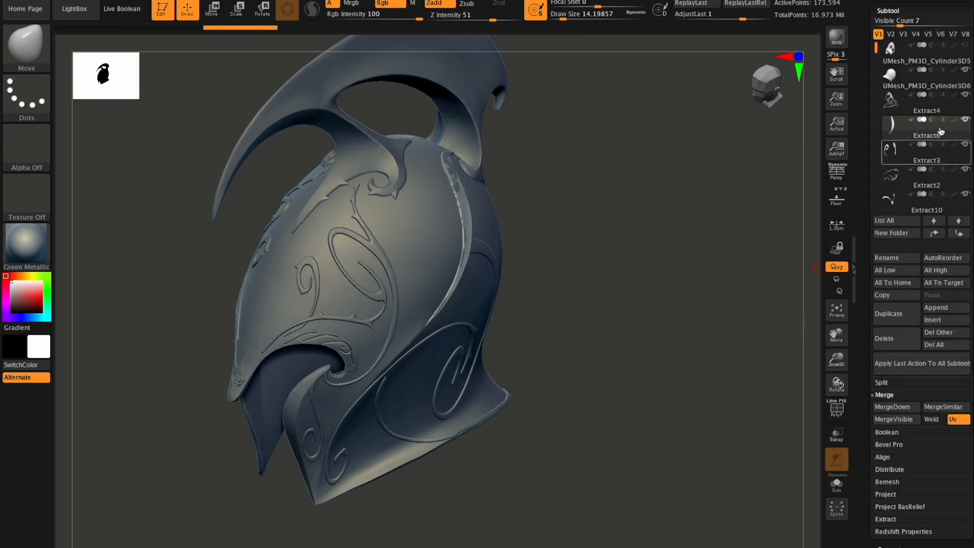
{"action": "mouse_move", "coordinate": [953, 151]}
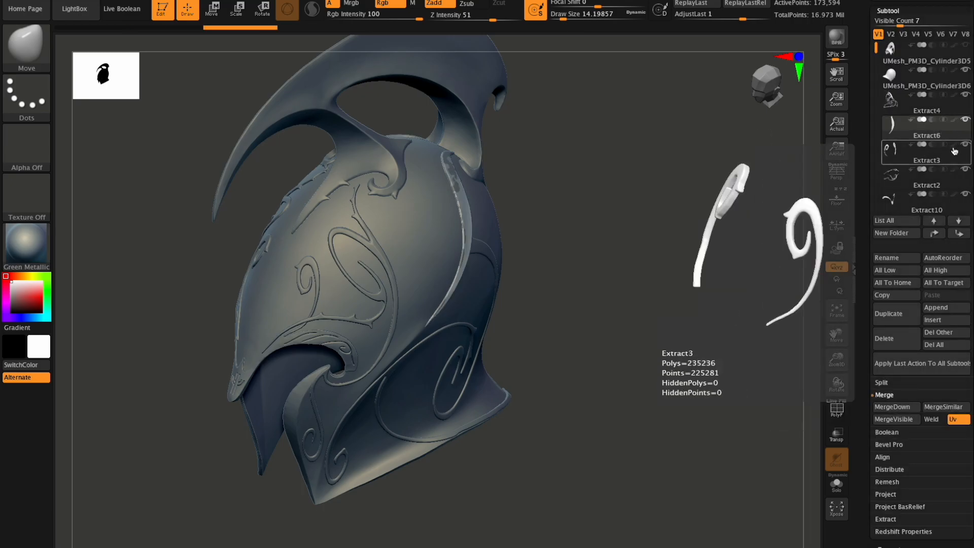
{"action": "mouse_move", "coordinate": [836, 383]}
{"action": "left_mouse_down"}
{"action": "mouse_move", "coordinate": [838, 338]}
{"action": "mouse_move", "coordinate": [830, 365]}
{"action": "mouse_move", "coordinate": [844, 357]}
{"action": "mouse_move", "coordinate": [832, 385]}
{"action": "mouse_move", "coordinate": [846, 377]}
{"action": "left_mouse_up"}
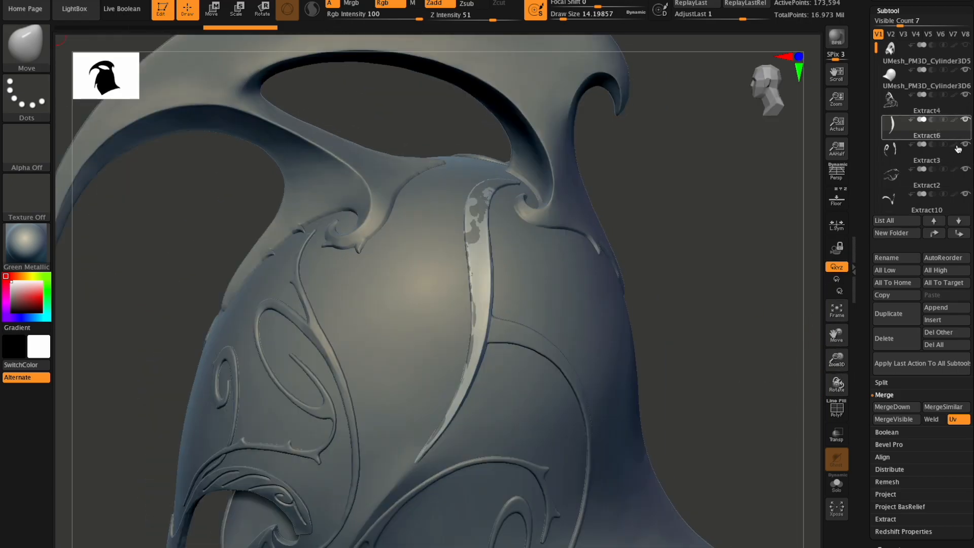
Activate the Extract4 ornament and push its strip's upper curve beneath the mirrored strip with the Move brush at draw size 26.8692
{"action": "left_click", "coordinate": [962, 104]}
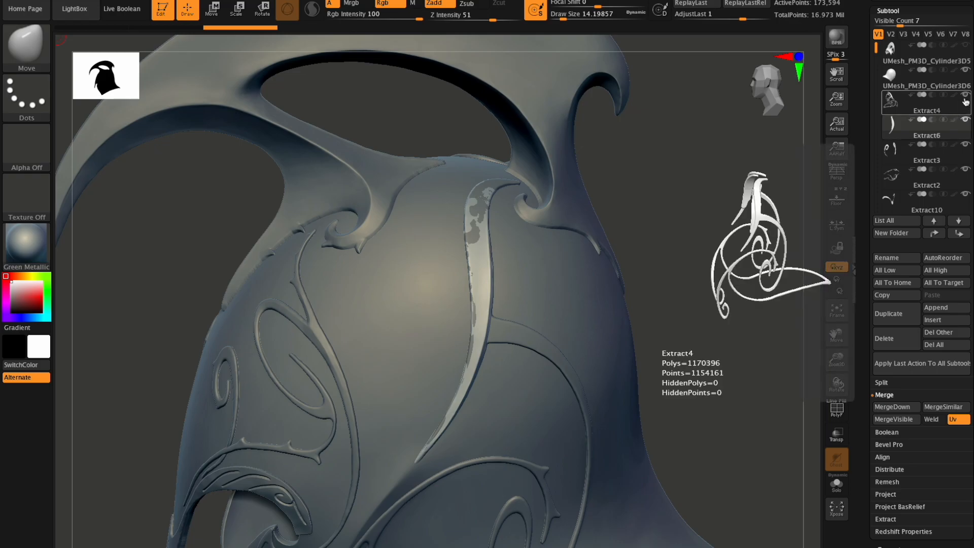
{"action": "left_click_drag", "start_coordinate": [838, 383], "coordinate": [850, 384]}
{"action": "left_click_drag", "start_coordinate": [840, 327], "coordinate": [842, 267]}
{"action": "left_click_drag", "start_coordinate": [843, 379], "coordinate": [827, 377]}
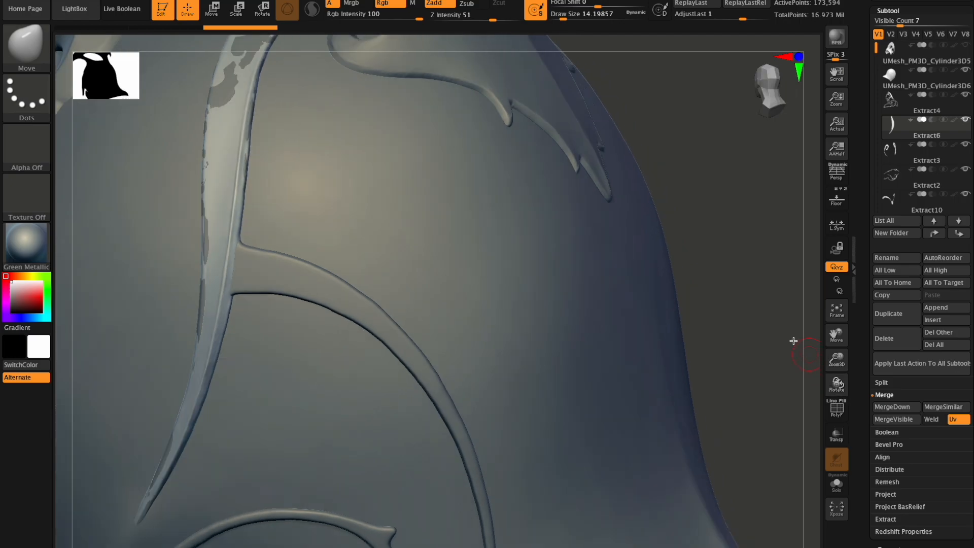
{"action": "left_click", "coordinate": [43, 46]}
{"action": "left_click", "coordinate": [265, 263], "text": "alt"}
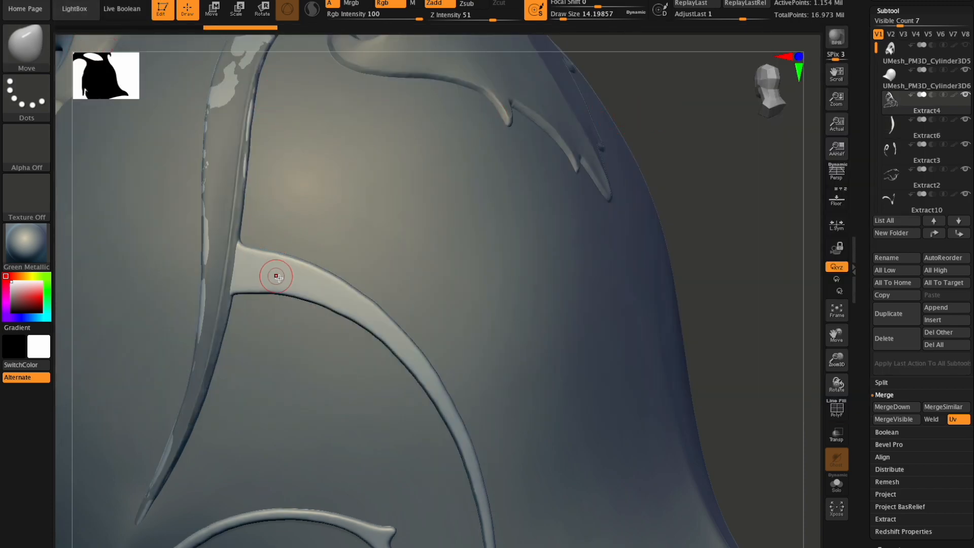
{"action": "left_click_drag", "start_coordinate": [837, 334], "coordinate": [938, 396]}
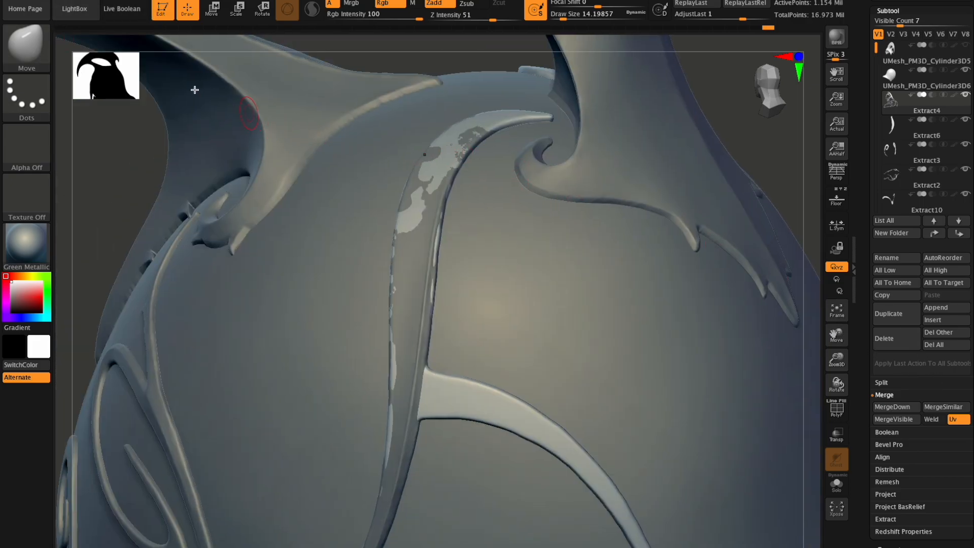
{"action": "left_click_drag", "start_coordinate": [562, 19], "coordinate": [565, 19]}
{"action": "mouse_move", "coordinate": [435, 291]}
{"action": "left_mouse_down"}
{"action": "mouse_move", "coordinate": [432, 180]}
{"action": "mouse_move", "coordinate": [444, 162]}
{"action": "left_mouse_up"}
{"action": "left_click_drag", "start_coordinate": [468, 130], "coordinate": [495, 115]}
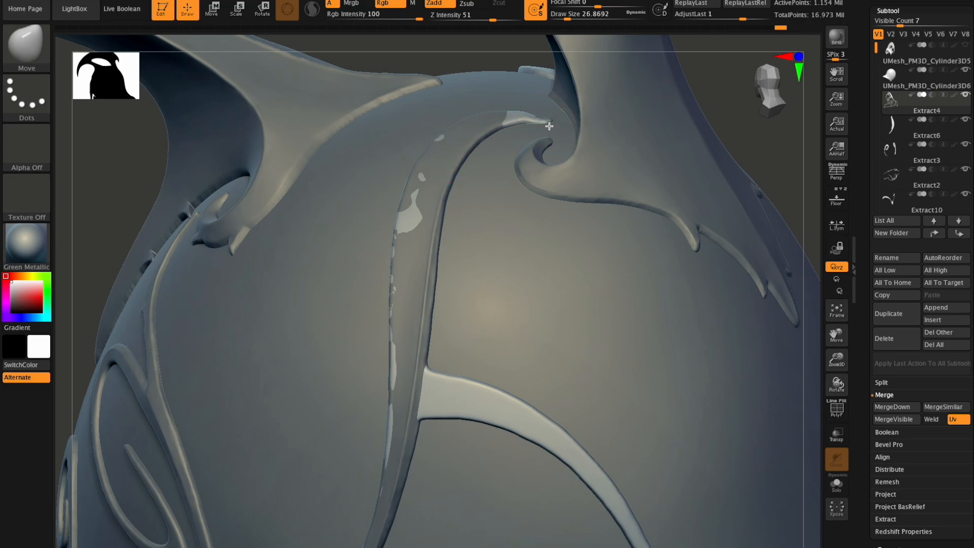
Push the remaining protruding edge of Extract4's strip beneath the mirrored strip, past the side branch toward the tapered tip
{"action": "mouse_move", "coordinate": [429, 166]}
{"action": "left_mouse_down"}
{"action": "mouse_move", "coordinate": [403, 242]}
{"action": "mouse_move", "coordinate": [392, 320]}
{"action": "left_mouse_up"}
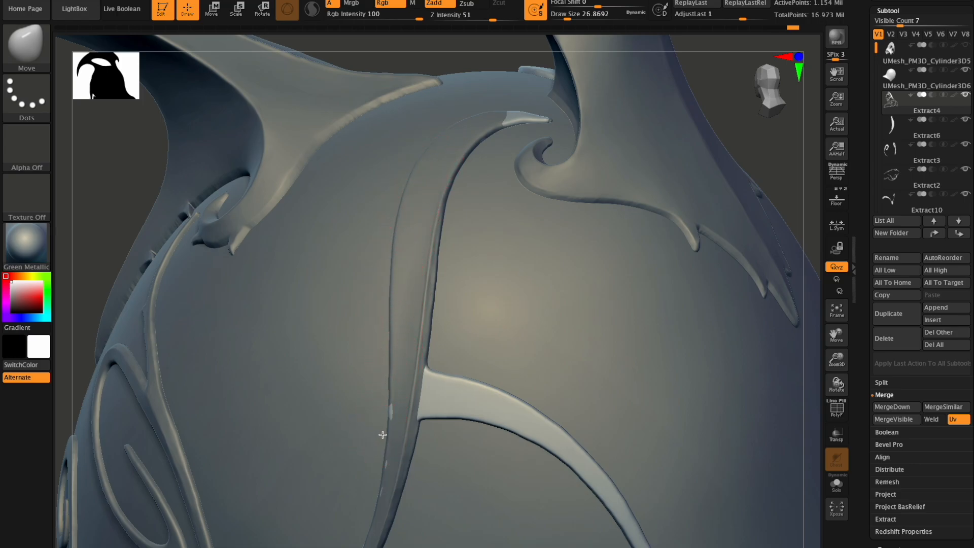
{"action": "left_click_drag", "start_coordinate": [387, 414], "coordinate": [380, 436]}
{"action": "left_click_drag", "start_coordinate": [840, 327], "coordinate": [919, 138]}
{"action": "mouse_move", "coordinate": [430, 374]}
{"action": "left_mouse_down"}
{"action": "mouse_move", "coordinate": [404, 444]}
{"action": "mouse_move", "coordinate": [424, 423]}
{"action": "left_mouse_up"}
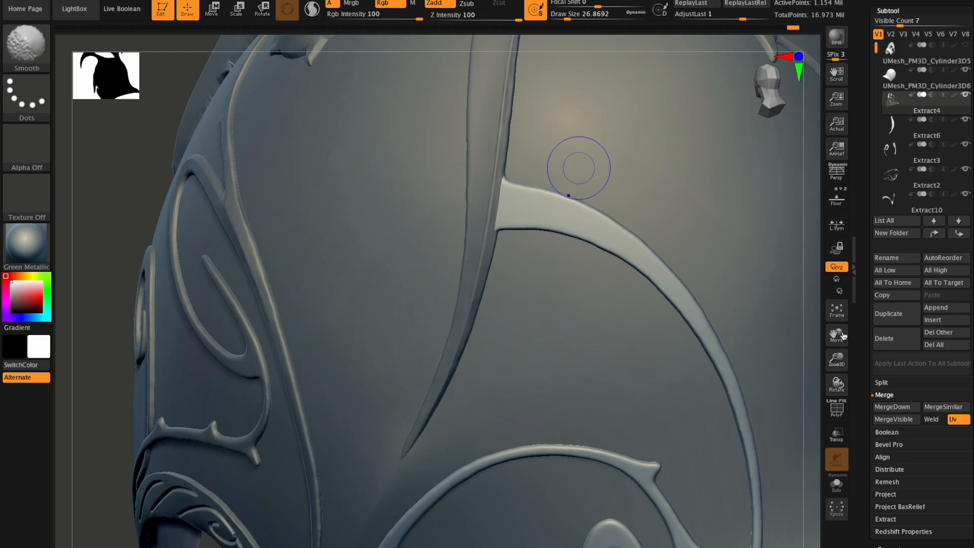
Push the protruding upper end of Extract4's strip beneath the mirrored strip near the crest base with the Move brush at draw size 51.18757
{"action": "mouse_move", "coordinate": [837, 385]}
{"action": "left_mouse_down"}
{"action": "mouse_move", "coordinate": [845, 403]}
{"action": "mouse_move", "coordinate": [837, 369]}
{"action": "mouse_move", "coordinate": [837, 384]}
{"action": "mouse_move", "coordinate": [772, 327]}
{"action": "left_mouse_up"}
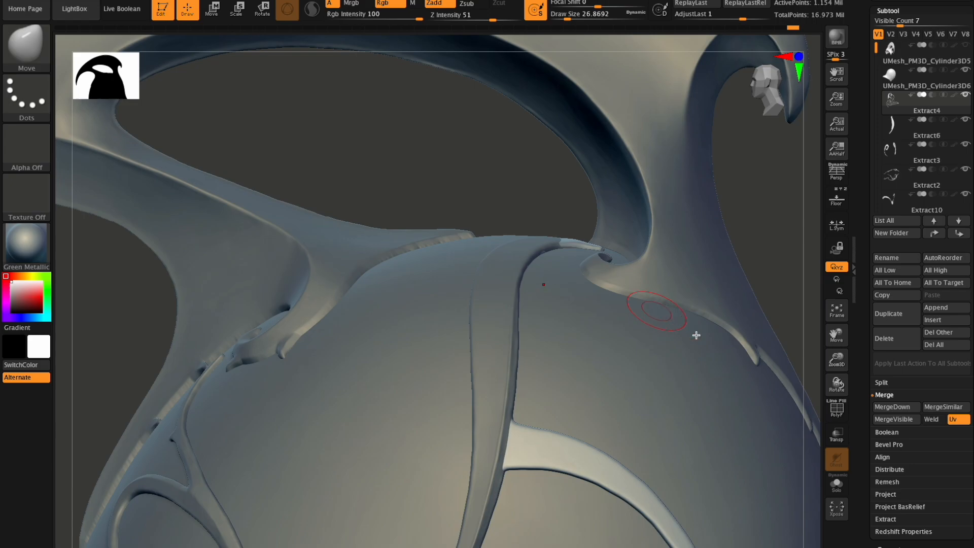
{"action": "left_click_drag", "start_coordinate": [846, 403], "coordinate": [851, 419]}
{"action": "left_click_drag", "start_coordinate": [777, 352], "coordinate": [817, 325]}
{"action": "left_click_drag", "start_coordinate": [568, 16], "coordinate": [574, 17]}
{"action": "left_click_drag", "start_coordinate": [540, 172], "coordinate": [537, 180]}
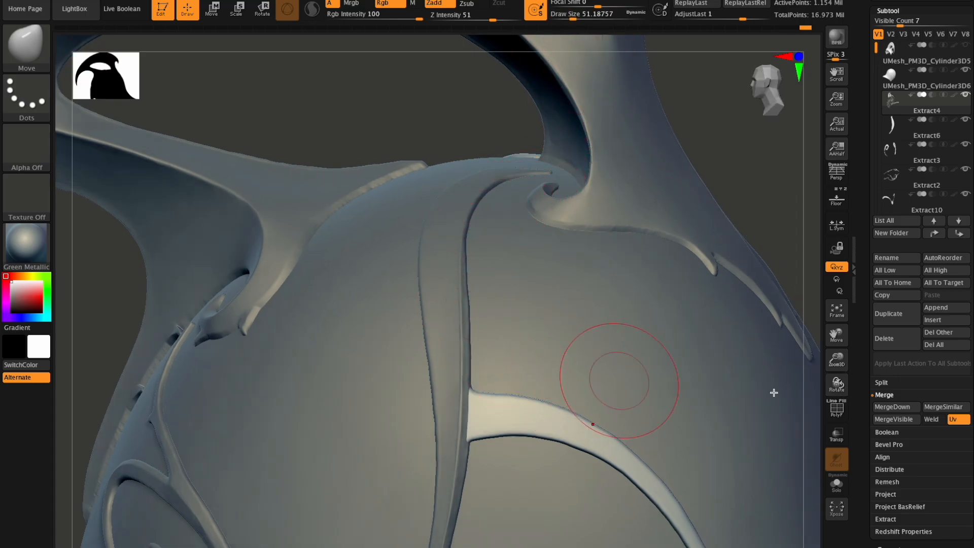
Merge the Extract4 ornament with the mirrored strip Extract6 below it into one subtool
{"action": "left_click_drag", "start_coordinate": [837, 387], "coordinate": [819, 215]}
{"action": "left_click_drag", "start_coordinate": [908, 108], "coordinate": [918, 135]}
{"action": "left_click", "coordinate": [918, 133]}
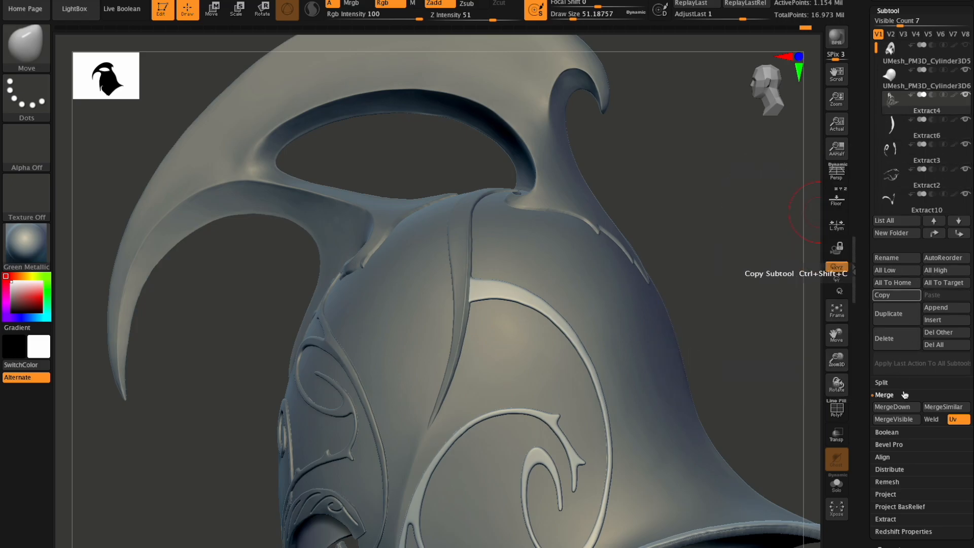
{"action": "left_click", "coordinate": [899, 407]}
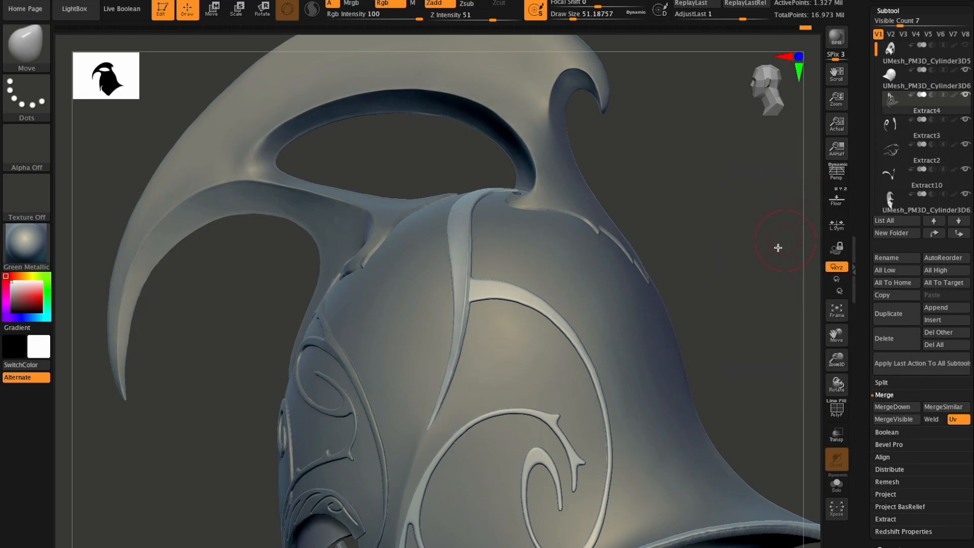
{"action": "left_click_drag", "start_coordinate": [707, 215], "coordinate": [758, 296], "text": "ctrl"}
{"action": "left_click_drag", "start_coordinate": [837, 385], "coordinate": [841, 391]}
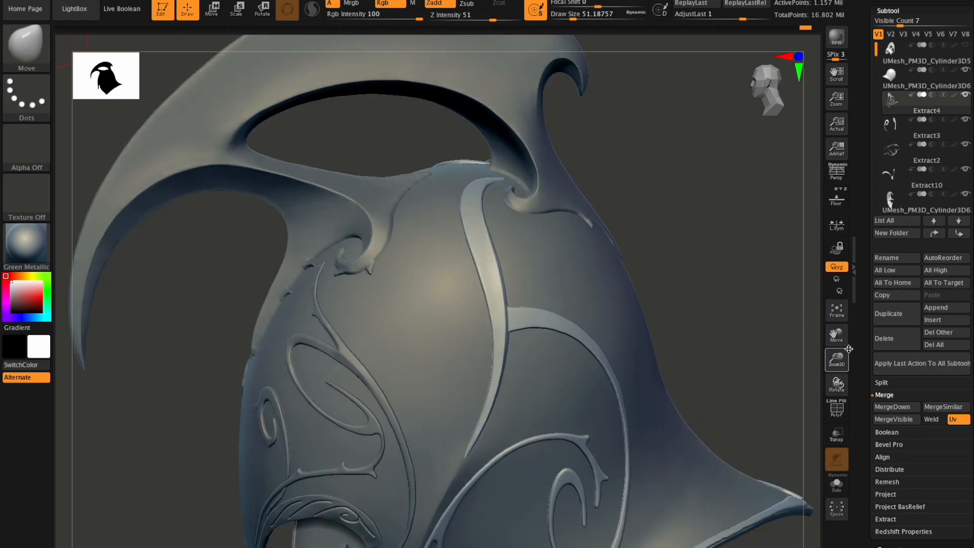
{"action": "key", "text": "ctrl+z"}
Remesh the merged ornament with DynaMesh at resolution 4096
{"action": "left_click_drag", "start_coordinate": [916, 546], "coordinate": [915, 343]}
{"action": "left_click", "coordinate": [900, 330]}
{"action": "left_click_drag", "start_coordinate": [939, 188], "coordinate": [953, 193]}
{"action": "left_click", "coordinate": [907, 177]}
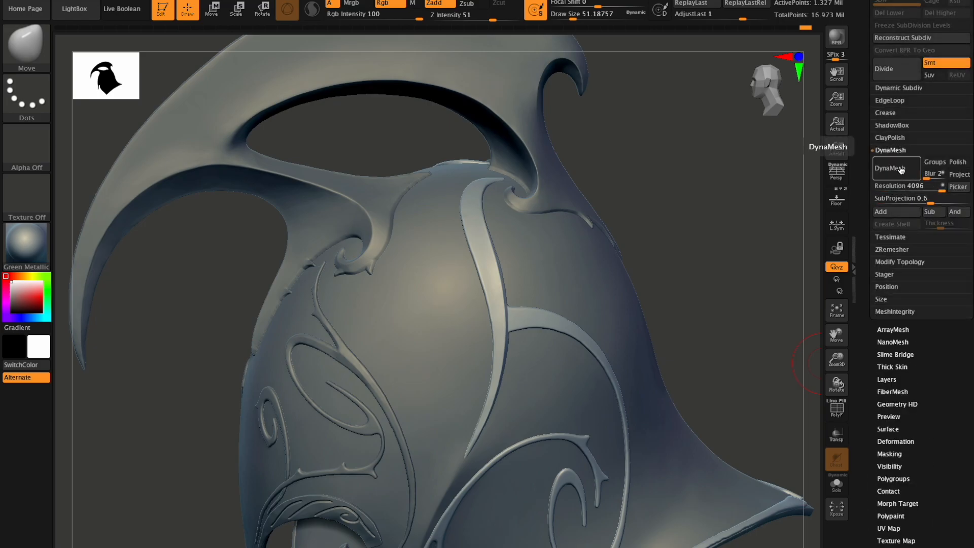
{"action": "left_click", "coordinate": [908, 168]}
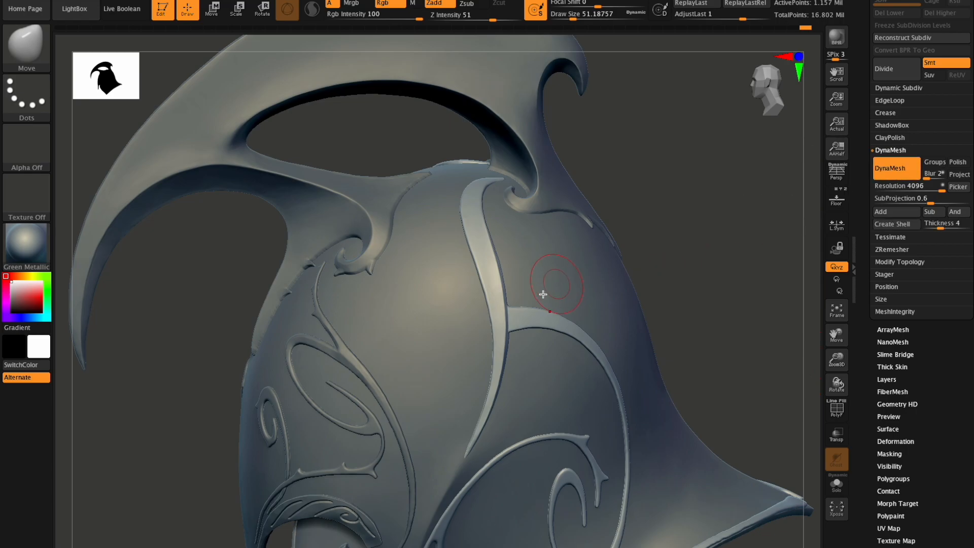
Smooth the rough artifacts along the merged strip's surface and ridge, reducing the brush to draw size 7.4673 for the finer areas
{"action": "left_click_drag", "start_coordinate": [844, 372], "coordinate": [835, 415]}
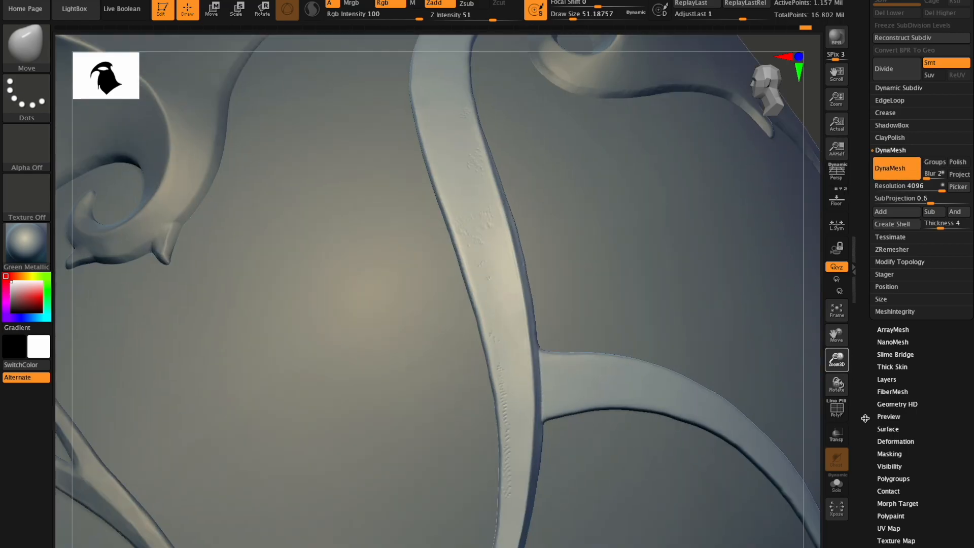
{"action": "left_click", "coordinate": [569, 19]}
{"action": "left_click_drag", "start_coordinate": [568, 18], "coordinate": [563, 19]}
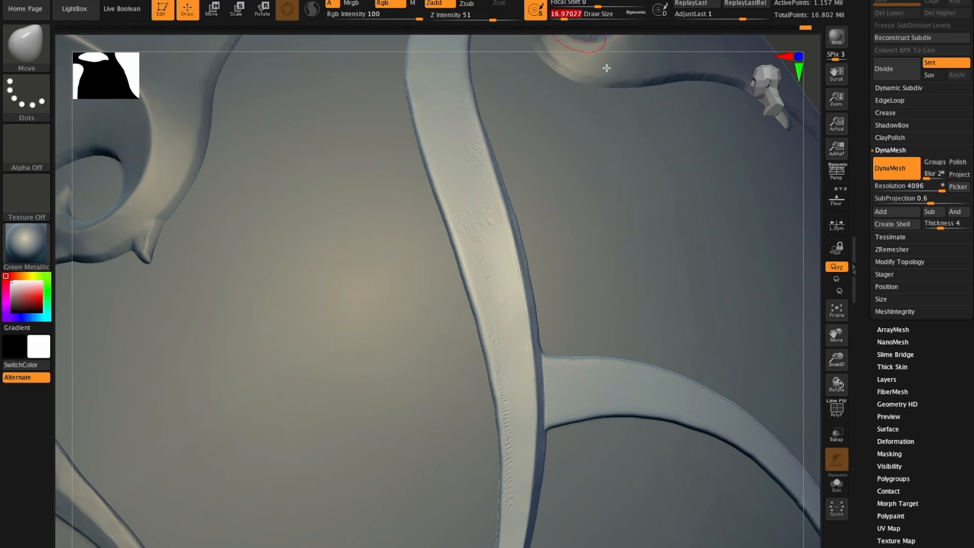
{"action": "mouse_move", "coordinate": [836, 384]}
{"action": "left_mouse_down"}
{"action": "mouse_move", "coordinate": [820, 408]}
{"action": "mouse_move", "coordinate": [818, 396]}
{"action": "left_mouse_up"}
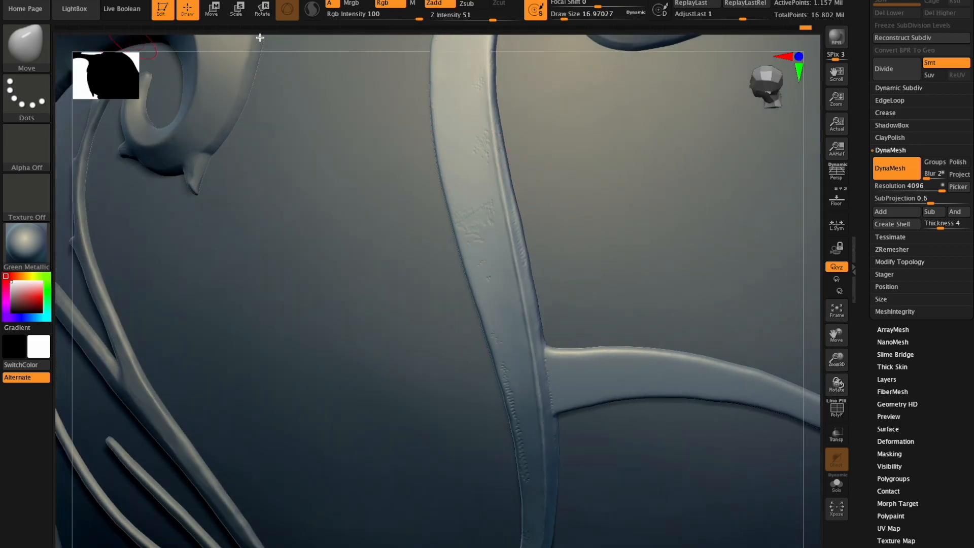
{"action": "key", "text": "shift"}
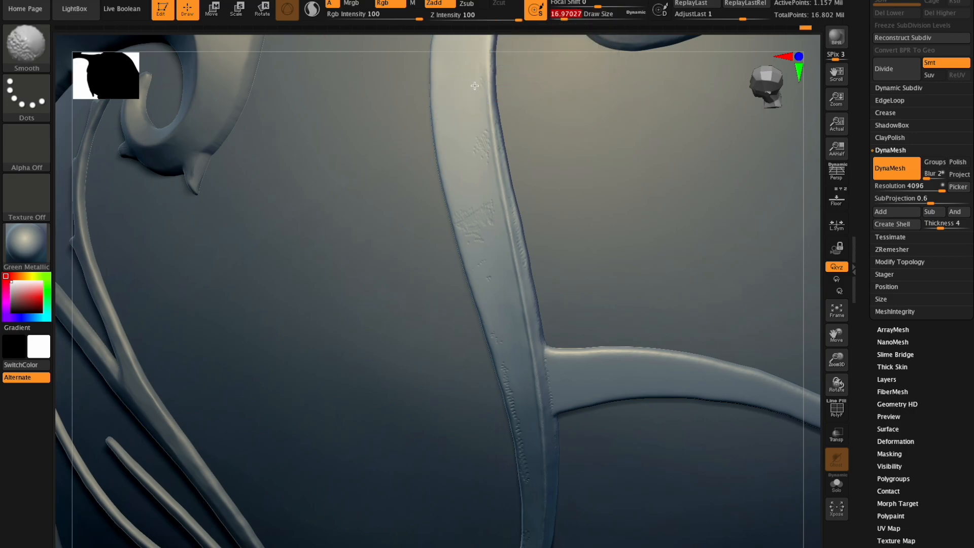
{"action": "left_click_drag", "start_coordinate": [574, 16], "coordinate": [560, 18]}
{"action": "key", "text": "shift"}
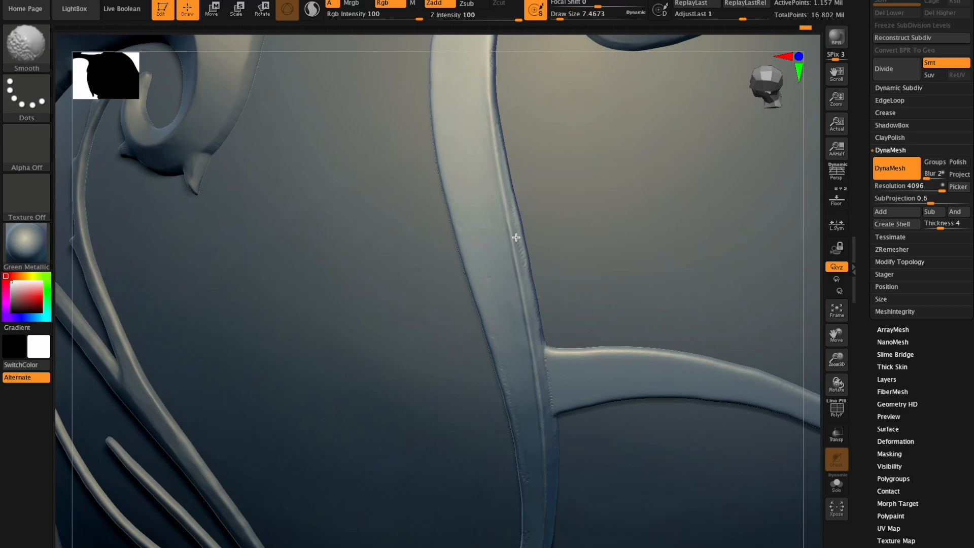
Activate symmetry and pull the ends of the lower rim trim toward the helmet's rear point with the Move brush at draw size 26.8692
{"action": "mouse_move", "coordinate": [837, 357]}
{"action": "left_mouse_down"}
{"action": "mouse_move", "coordinate": [798, 350]}
{"action": "mouse_move", "coordinate": [847, 353]}
{"action": "mouse_move", "coordinate": [833, 381]}
{"action": "mouse_move", "coordinate": [833, 361]}
{"action": "mouse_move", "coordinate": [815, 365]}
{"action": "mouse_move", "coordinate": [850, 395]}
{"action": "left_mouse_up"}
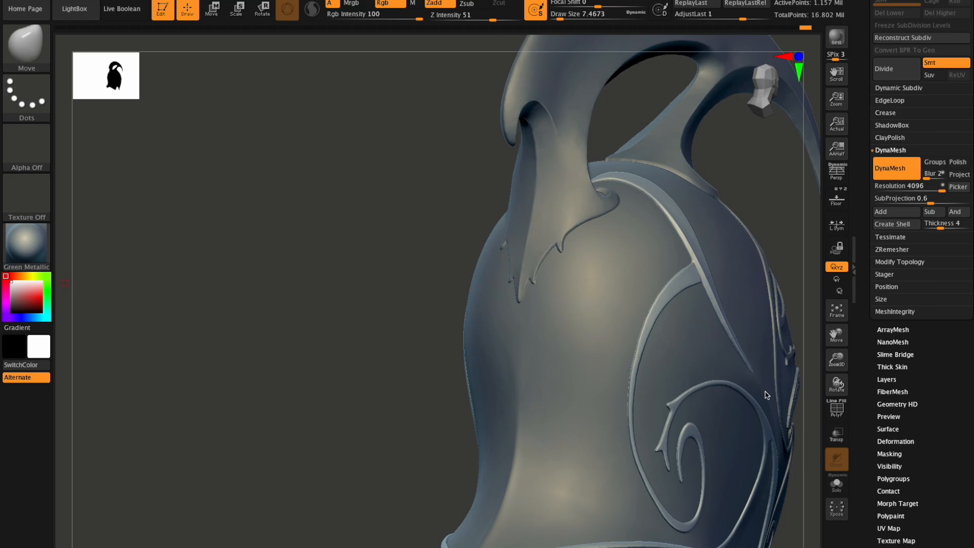
{"action": "left_click_drag", "start_coordinate": [841, 337], "coordinate": [787, 159]}
{"action": "left_click_drag", "start_coordinate": [837, 385], "coordinate": [836, 416]}
{"action": "left_click_drag", "start_coordinate": [836, 336], "coordinate": [726, 97]}
{"action": "left_click_drag", "start_coordinate": [838, 384], "coordinate": [833, 387]}
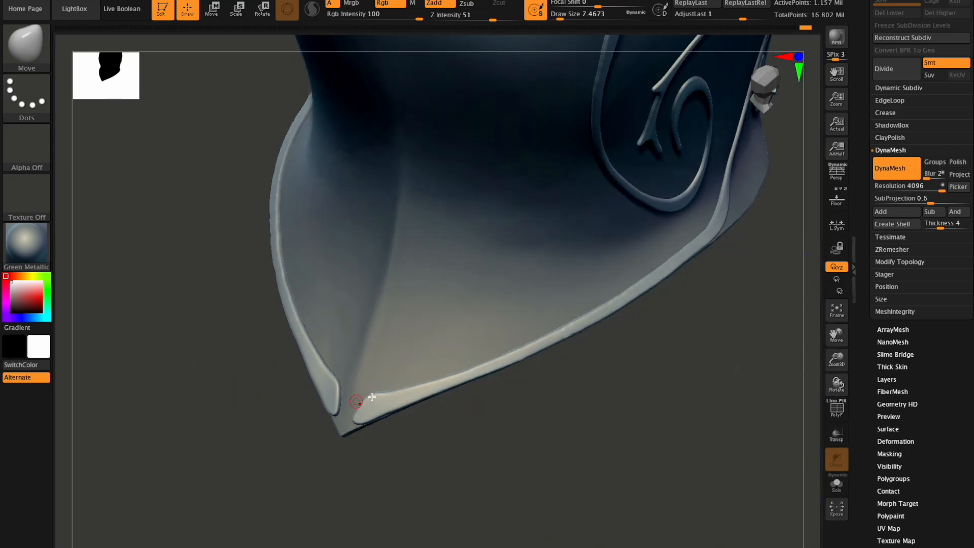
{"action": "left_click_drag", "start_coordinate": [560, 17], "coordinate": [567, 16]}
{"action": "mouse_move", "coordinate": [647, 0]}
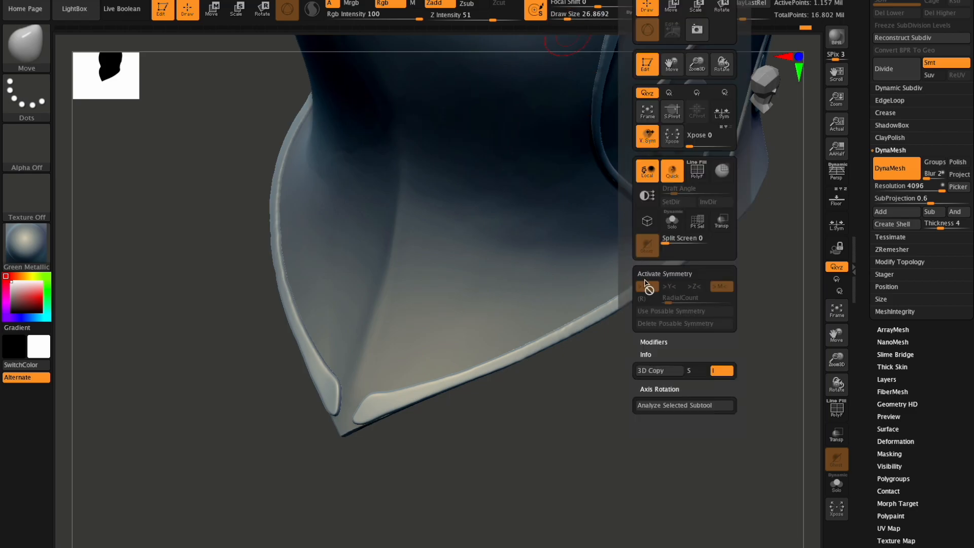
{"action": "left_click", "coordinate": [662, 274]}
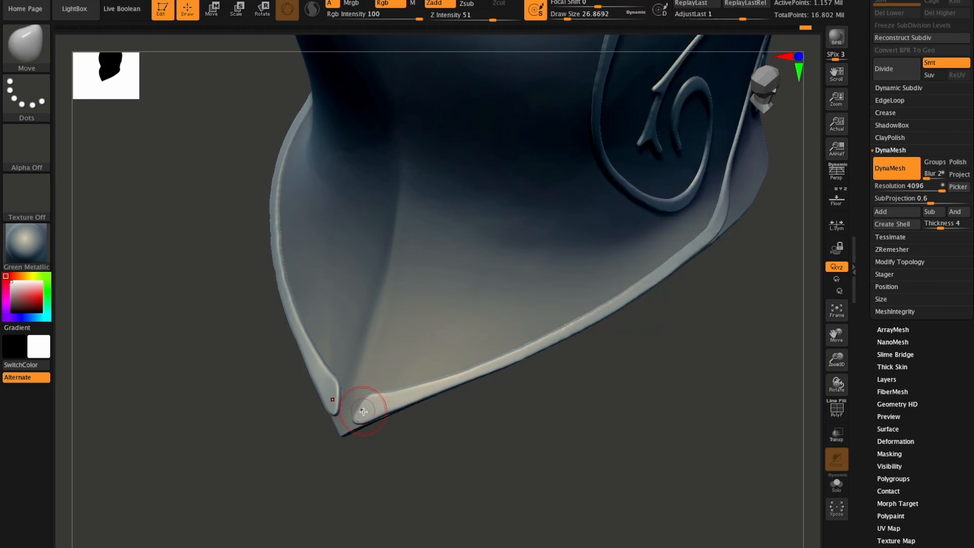
{"action": "mouse_move", "coordinate": [368, 399]}
{"action": "left_mouse_down"}
{"action": "mouse_move", "coordinate": [356, 399]}
{"action": "mouse_move", "coordinate": [351, 415]}
{"action": "mouse_move", "coordinate": [350, 401]}
{"action": "left_mouse_up"}
Pull the lower corners of both rim trim ends into the rear tip, narrowing the gap between them
{"action": "left_click_drag", "start_coordinate": [833, 361], "coordinate": [836, 363]}
{"action": "left_click_drag", "start_coordinate": [836, 341], "coordinate": [849, 339]}
{"action": "left_click_drag", "start_coordinate": [837, 386], "coordinate": [833, 351]}
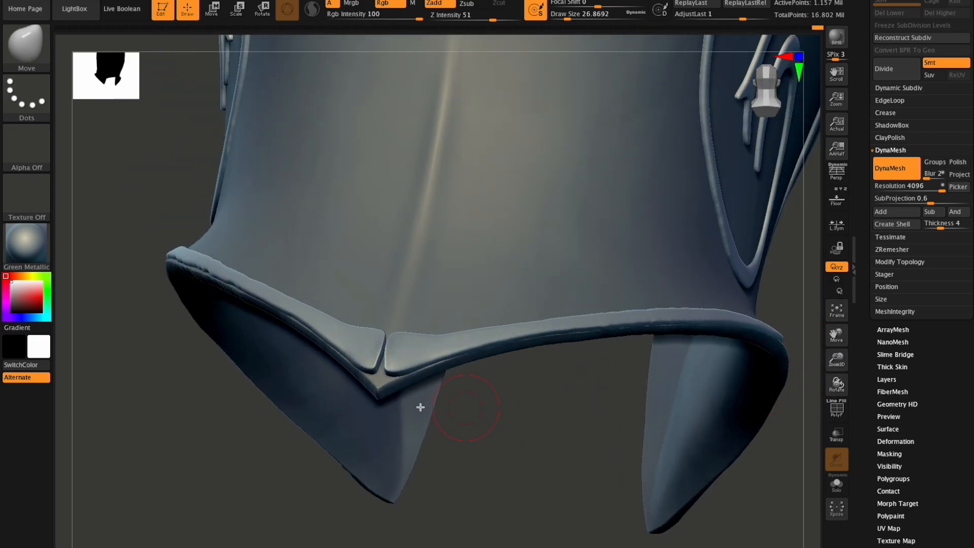
{"action": "mouse_move", "coordinate": [394, 377]}
{"action": "left_mouse_down"}
{"action": "mouse_move", "coordinate": [378, 383]}
{"action": "mouse_move", "coordinate": [403, 360]}
{"action": "mouse_move", "coordinate": [388, 371]}
{"action": "left_mouse_up"}
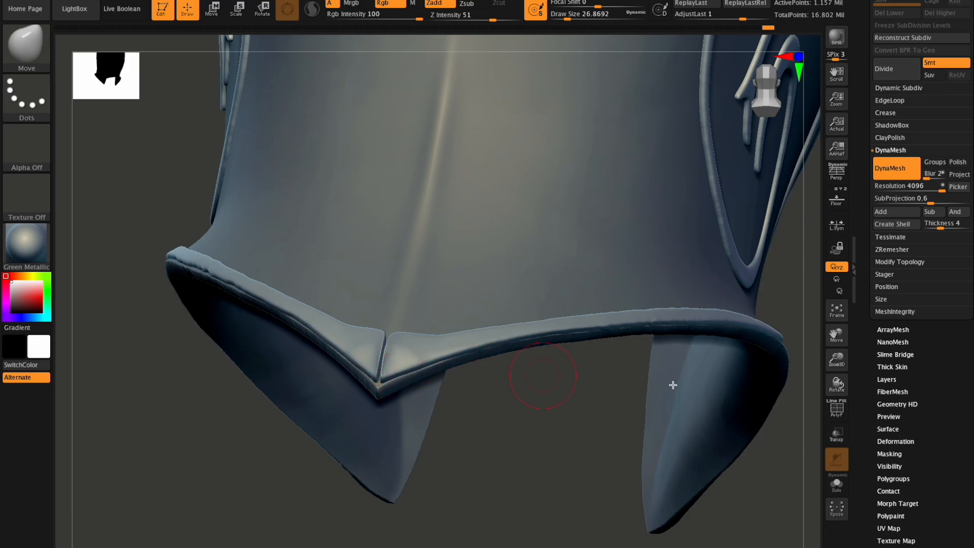
{"action": "left_click_drag", "start_coordinate": [837, 383], "coordinate": [826, 383]}
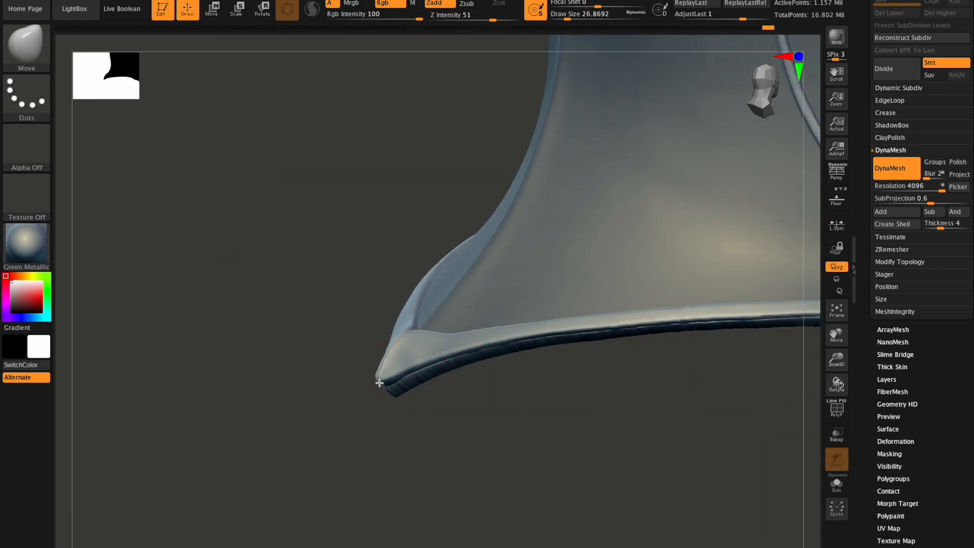
{"action": "left_click_drag", "start_coordinate": [836, 384], "coordinate": [751, 367]}
{"action": "left_click_drag", "start_coordinate": [831, 387], "coordinate": [825, 356]}
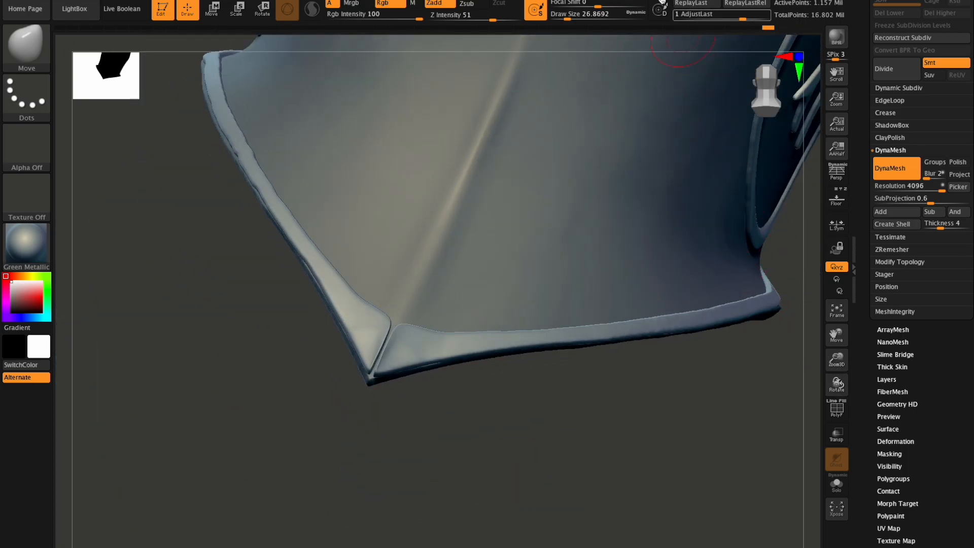
With symmetry off, isolate one rim trim end using an inverted mask and pull its inner edge over the center seam
{"action": "mouse_move", "coordinate": [661, 0]}
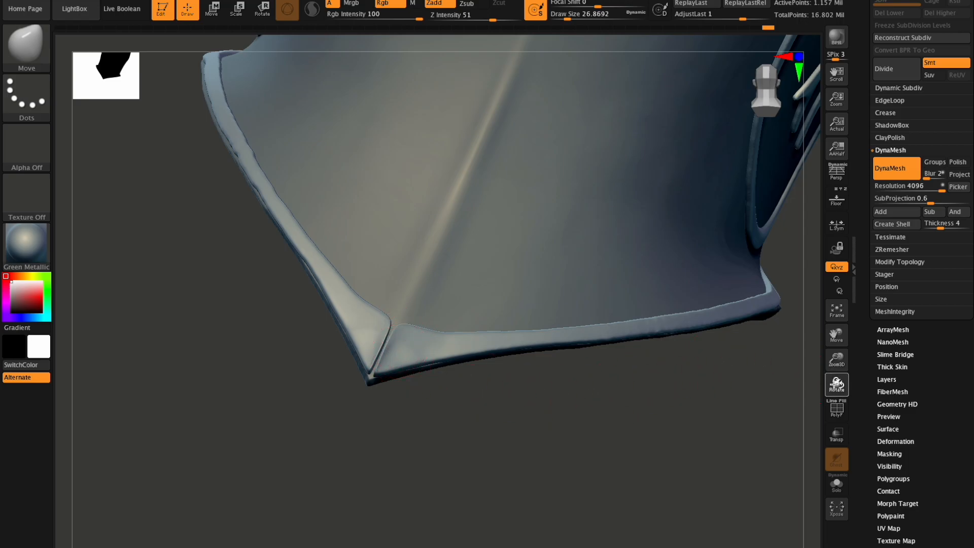
{"action": "left_click_drag", "start_coordinate": [836, 384], "coordinate": [840, 383], "text": "shift"}
{"action": "left_click_drag", "start_coordinate": [533, 497], "coordinate": [382, 270], "text": "ctrl"}
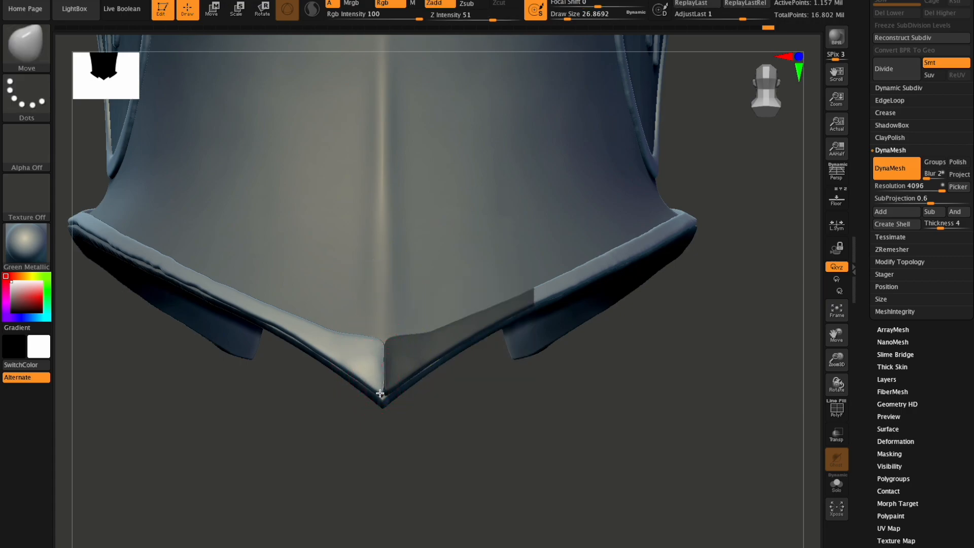
{"action": "left_click_drag", "start_coordinate": [444, 398], "coordinate": [452, 402], "text": "ctrl"}
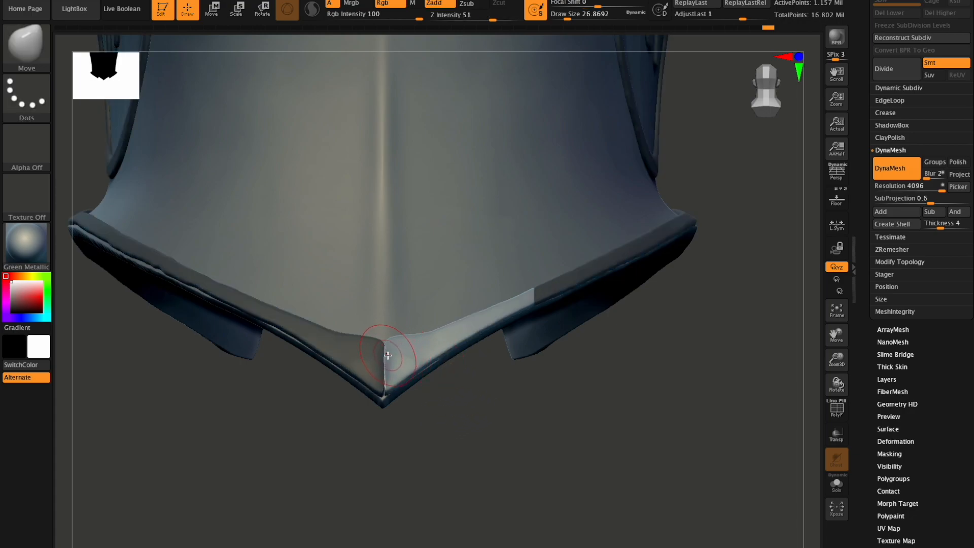
{"action": "left_click_drag", "start_coordinate": [381, 369], "coordinate": [383, 390]}
Shape the isolated trim's upper corner at draw size 14.19857, then invert the mask and fit the opposite trim's corner against it
{"action": "mouse_move", "coordinate": [833, 382]}
{"action": "left_mouse_down"}
{"action": "mouse_move", "coordinate": [838, 396]}
{"action": "mouse_move", "coordinate": [816, 392]}
{"action": "mouse_move", "coordinate": [839, 409]}
{"action": "mouse_move", "coordinate": [835, 358]}
{"action": "left_mouse_up"}
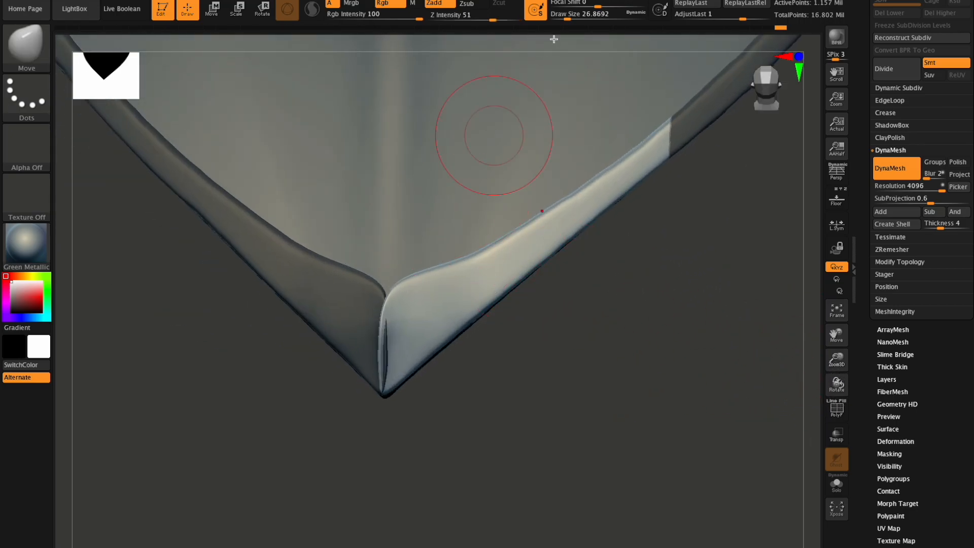
{"action": "left_click", "coordinate": [563, 18]}
{"action": "mouse_move", "coordinate": [390, 286]}
{"action": "left_mouse_down"}
{"action": "mouse_move", "coordinate": [377, 285]}
{"action": "mouse_move", "coordinate": [390, 289]}
{"action": "left_mouse_up"}
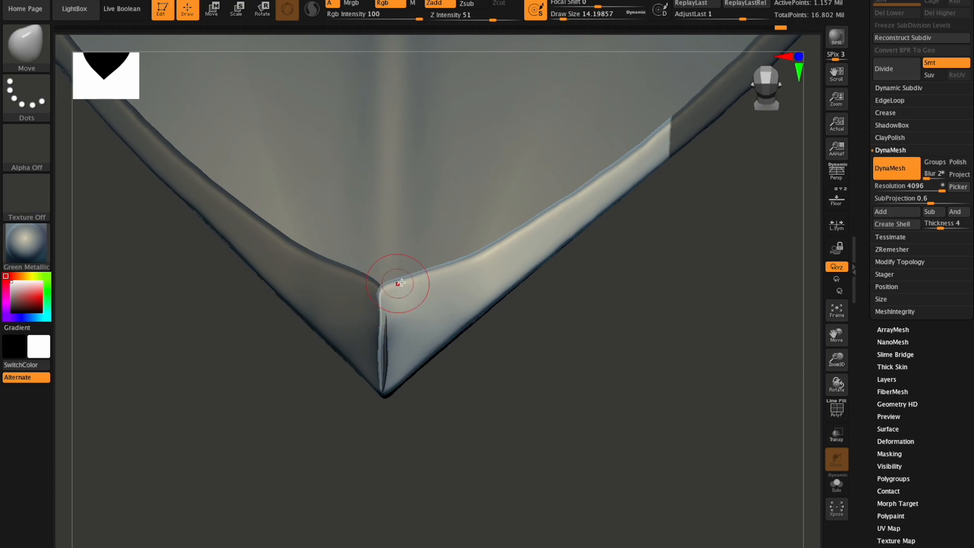
{"action": "left_click", "coordinate": [528, 341], "text": "ctrl"}
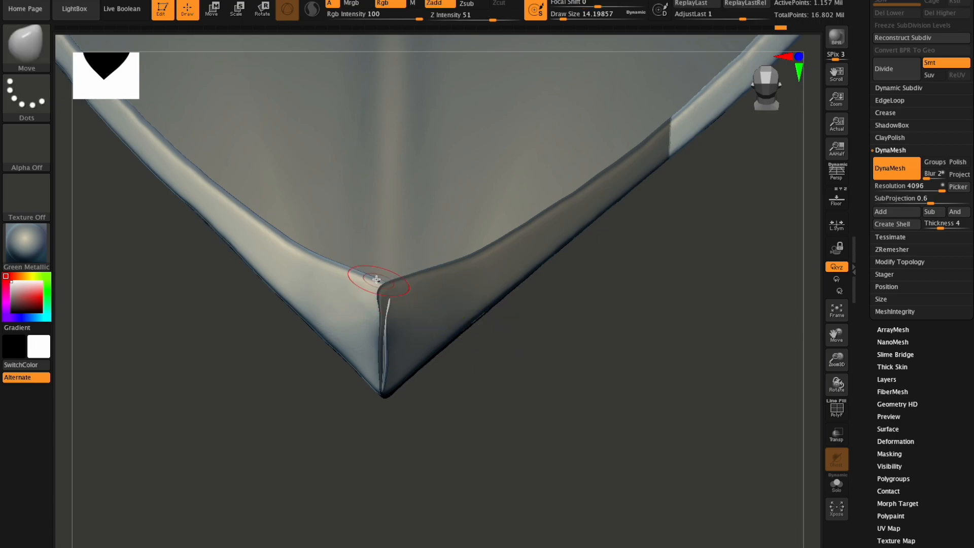
{"action": "mouse_move", "coordinate": [379, 287]}
{"action": "left_mouse_down"}
{"action": "mouse_move", "coordinate": [392, 290]}
{"action": "mouse_move", "coordinate": [376, 281]}
{"action": "left_mouse_up"}
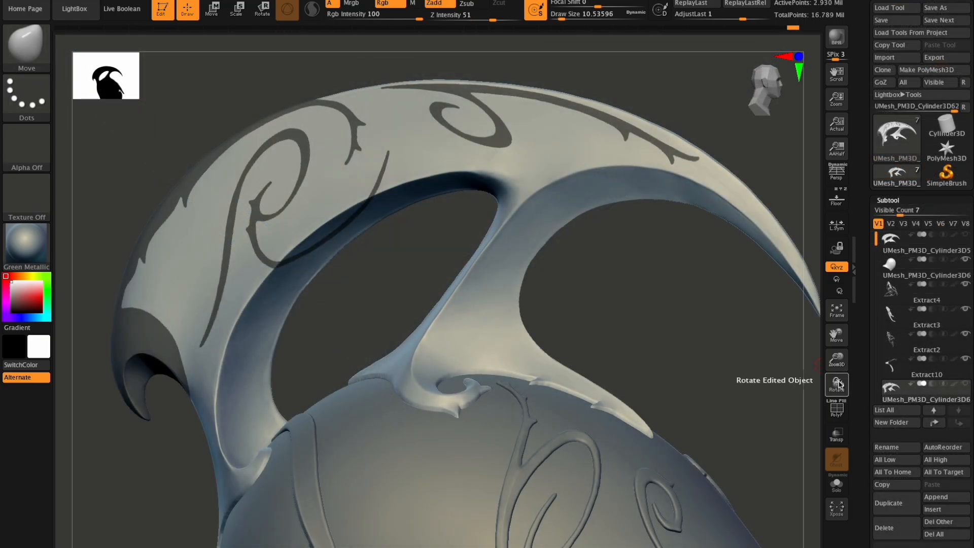
Extract the masked scroll pattern on the horned crest as a new subtool with thickness 0.01, and clear the extracted piece's mask
{"action": "mouse_move", "coordinate": [838, 384]}
{"action": "left_mouse_down"}
{"action": "mouse_move", "coordinate": [834, 375]}
{"action": "mouse_move", "coordinate": [837, 384]}
{"action": "left_mouse_up"}
{"action": "left_click_drag", "start_coordinate": [836, 337], "coordinate": [832, 338]}
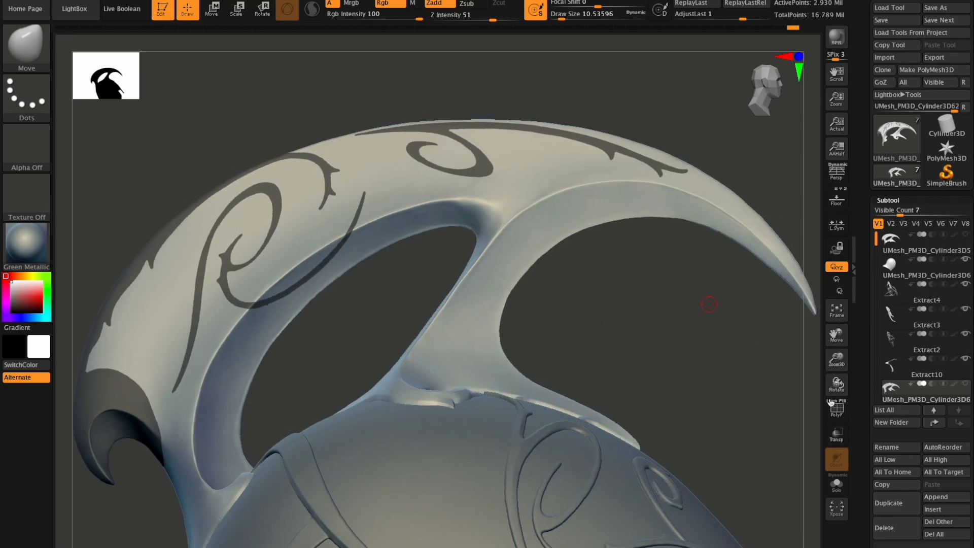
{"action": "scroll", "coordinate": [969, 389], "scroll_direction": "down", "scroll_amount": 5}
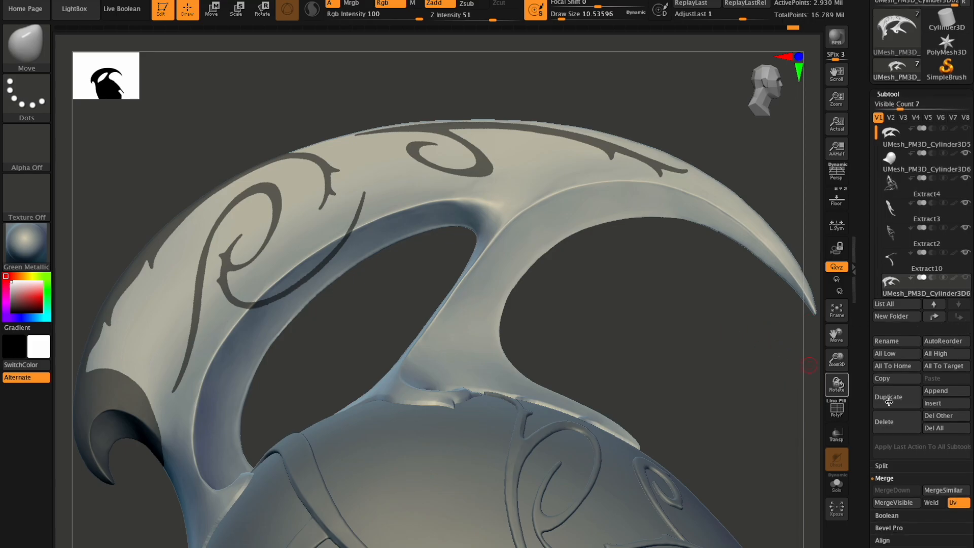
{"action": "scroll", "coordinate": [888, 388], "scroll_direction": "down", "scroll_amount": 8}
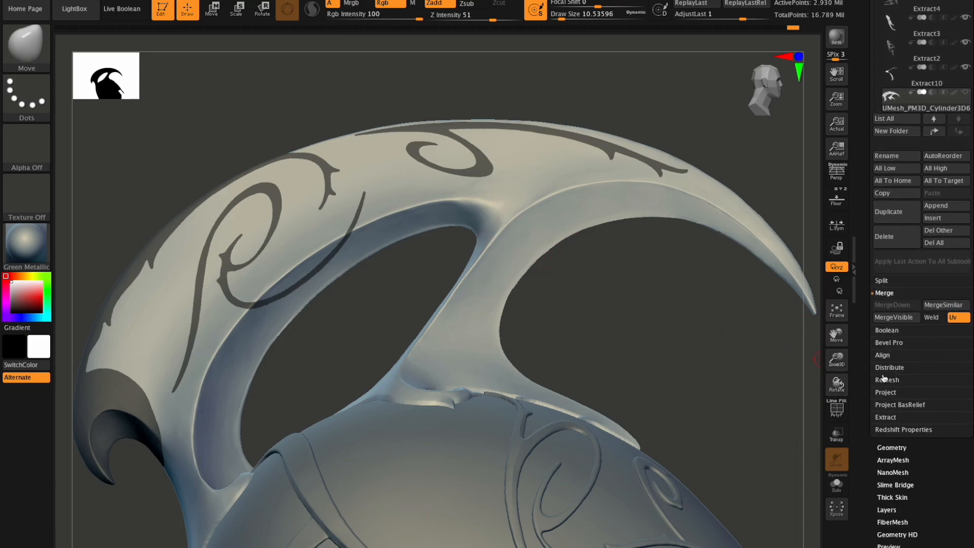
{"action": "left_click", "coordinate": [886, 416]}
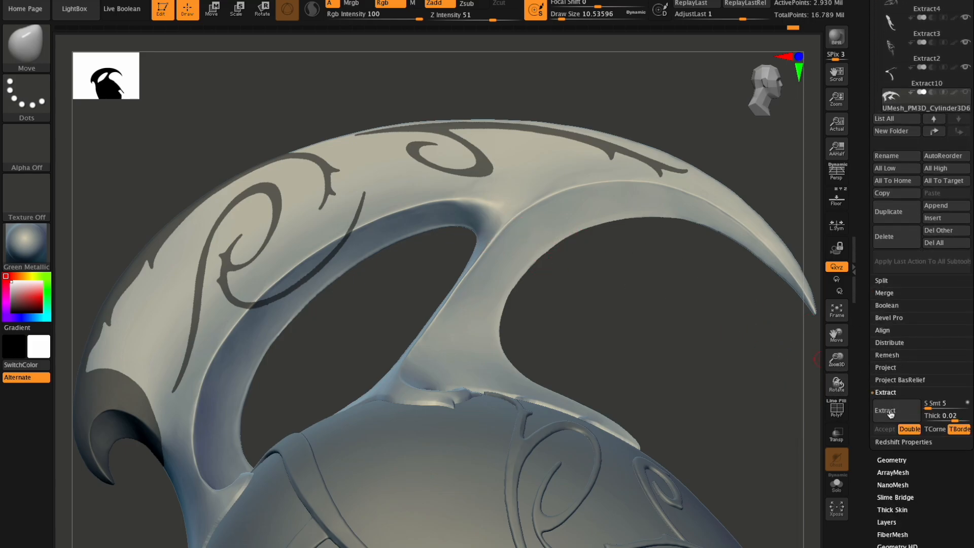
{"action": "left_click", "coordinate": [939, 416]}
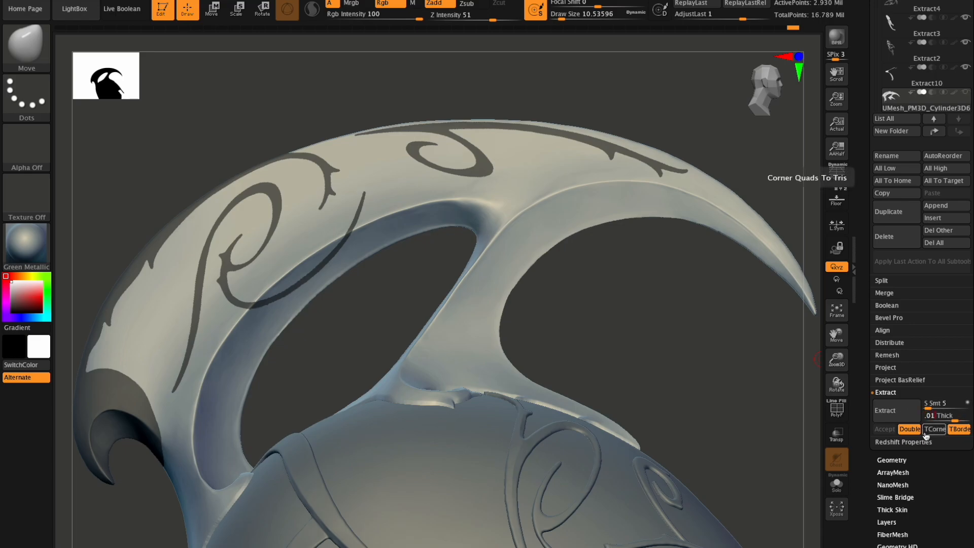
{"action": "key", "text": "Return"}
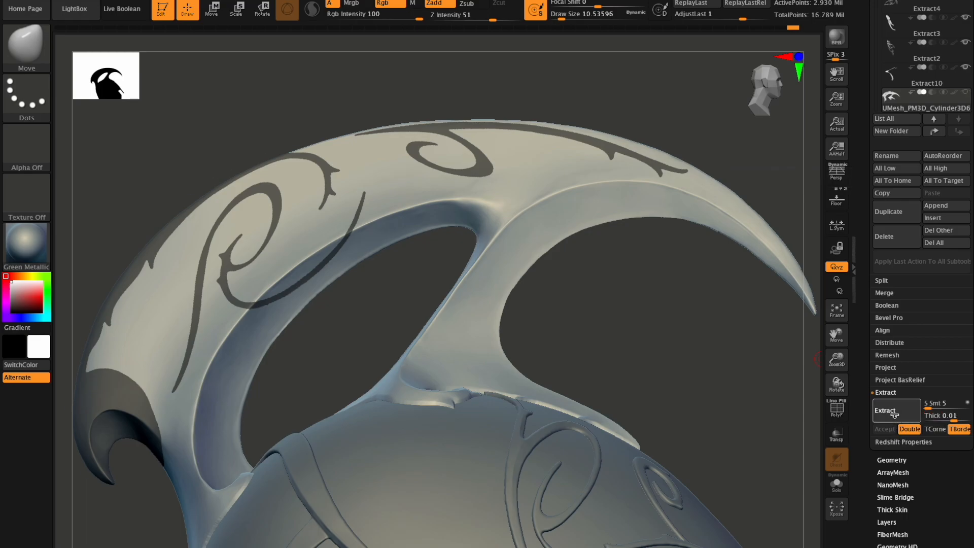
{"action": "left_click", "coordinate": [894, 414]}
{"action": "left_click", "coordinate": [884, 428]}
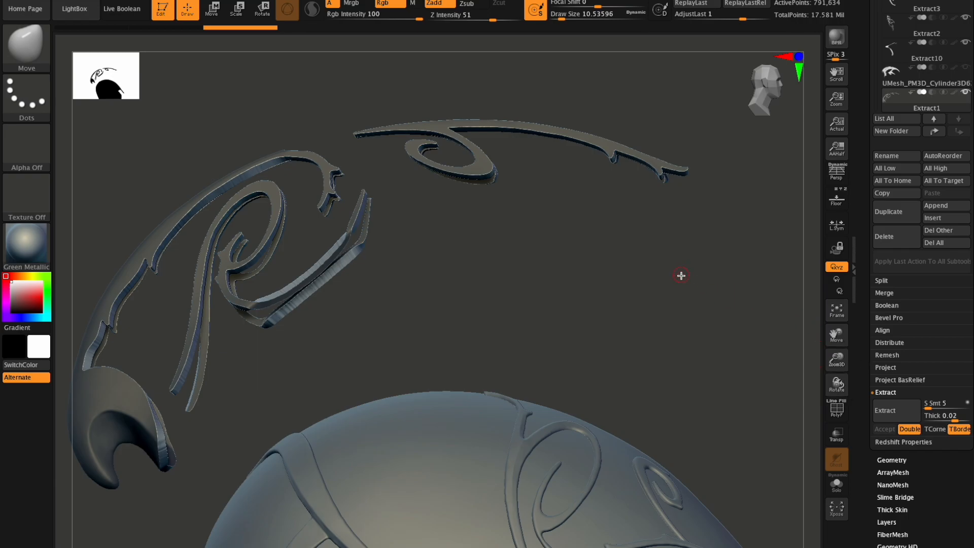
{"action": "left_click_drag", "start_coordinate": [684, 278], "coordinate": [703, 316], "text": "ctrl"}
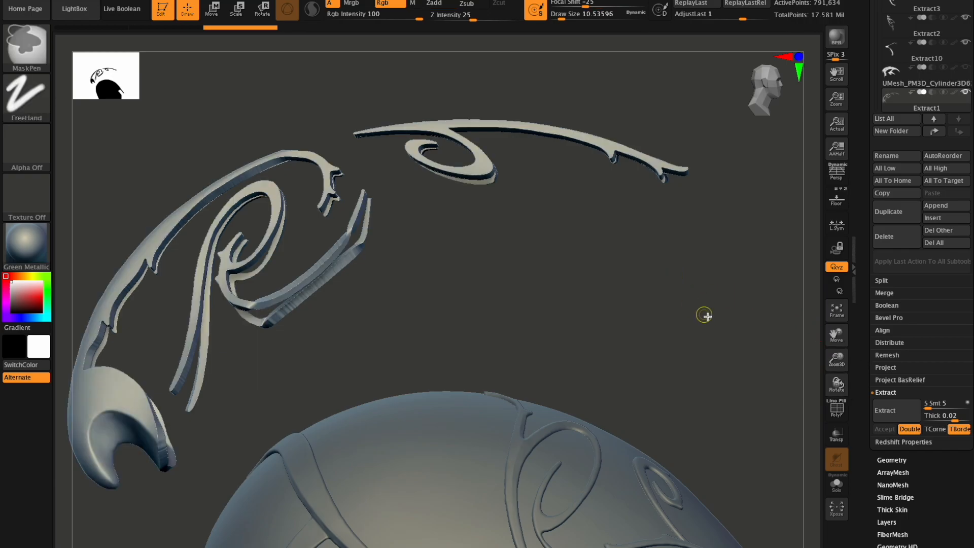
Unhide the horned crest beneath the extracted scroll ornaments and check how they sit on its surface
{"action": "left_click", "coordinate": [964, 69]}
{"action": "left_click_drag", "start_coordinate": [835, 369], "coordinate": [837, 384]}
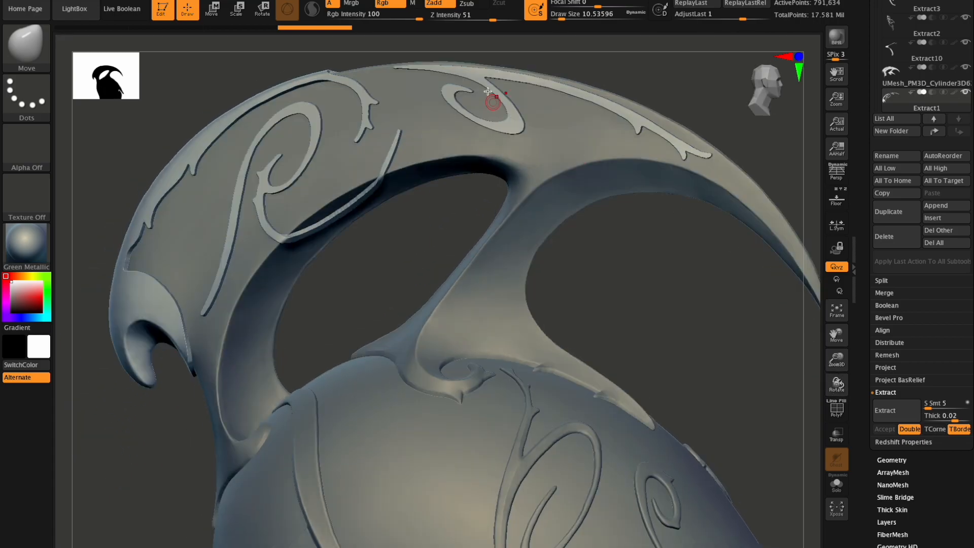
{"action": "left_click_drag", "start_coordinate": [836, 334], "coordinate": [837, 373]}
{"action": "left_click_drag", "start_coordinate": [836, 336], "coordinate": [858, 303]}
{"action": "mouse_move", "coordinate": [837, 384]}
{"action": "left_mouse_down"}
{"action": "mouse_move", "coordinate": [850, 367]}
{"action": "mouse_move", "coordinate": [842, 373]}
{"action": "left_mouse_up"}
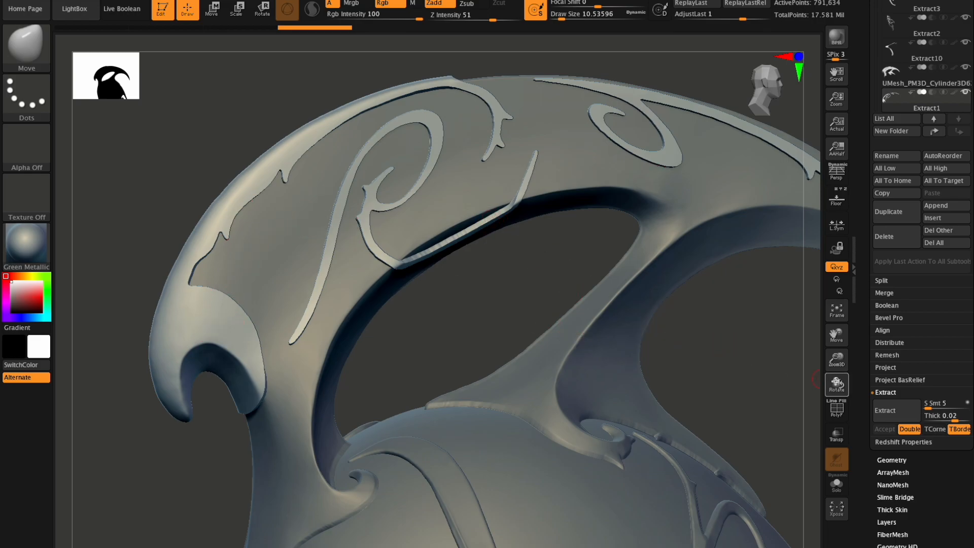
{"action": "left_click_drag", "start_coordinate": [837, 384], "coordinate": [830, 382]}
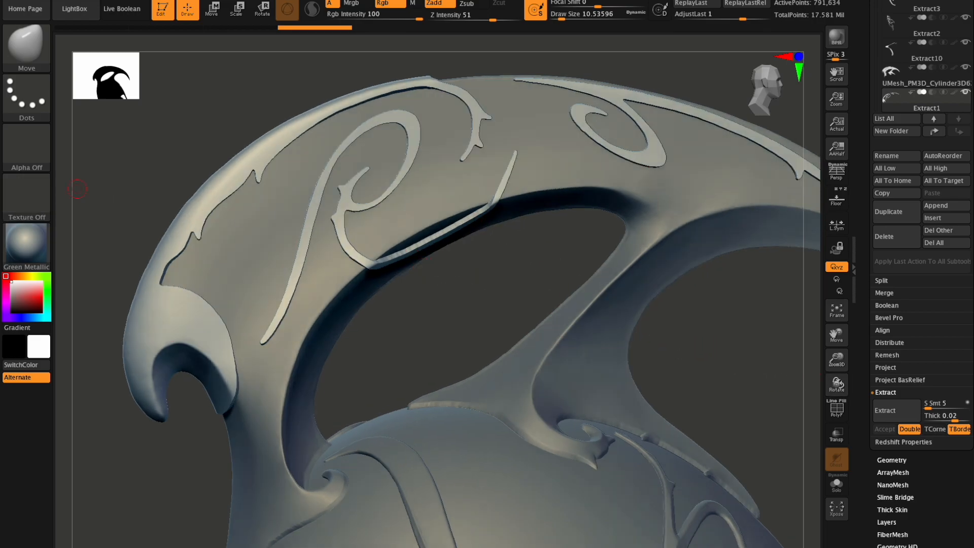
Remesh the extracted scroll ornaments with DynaMesh at resolution 4096
{"action": "left_click", "coordinate": [902, 460]}
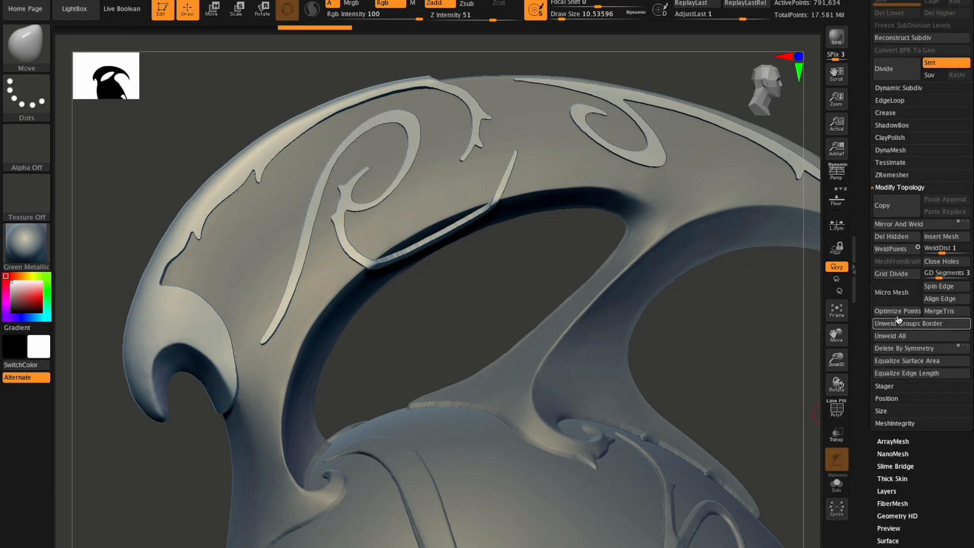
{"action": "left_click", "coordinate": [893, 150]}
{"action": "left_click_drag", "start_coordinate": [899, 186], "coordinate": [946, 187]}
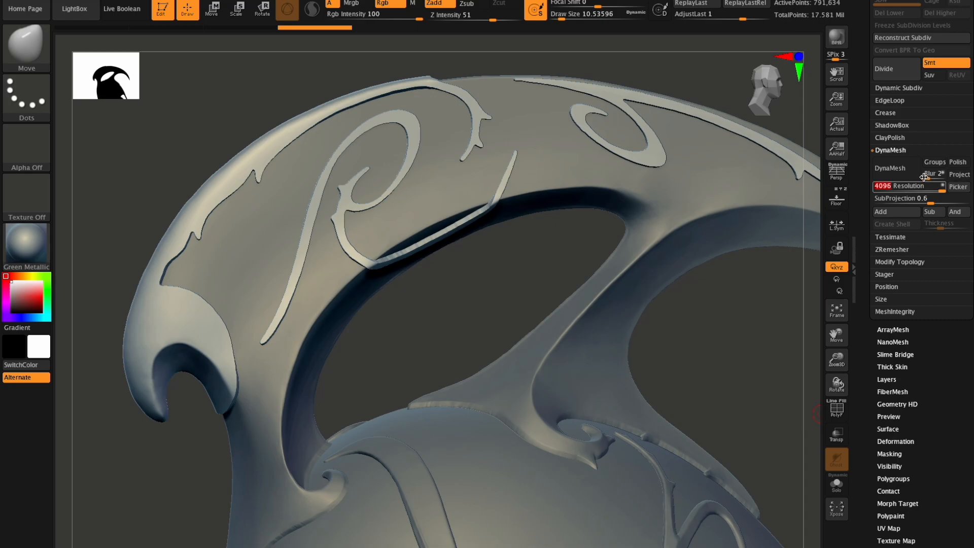
{"action": "left_click", "coordinate": [910, 175]}
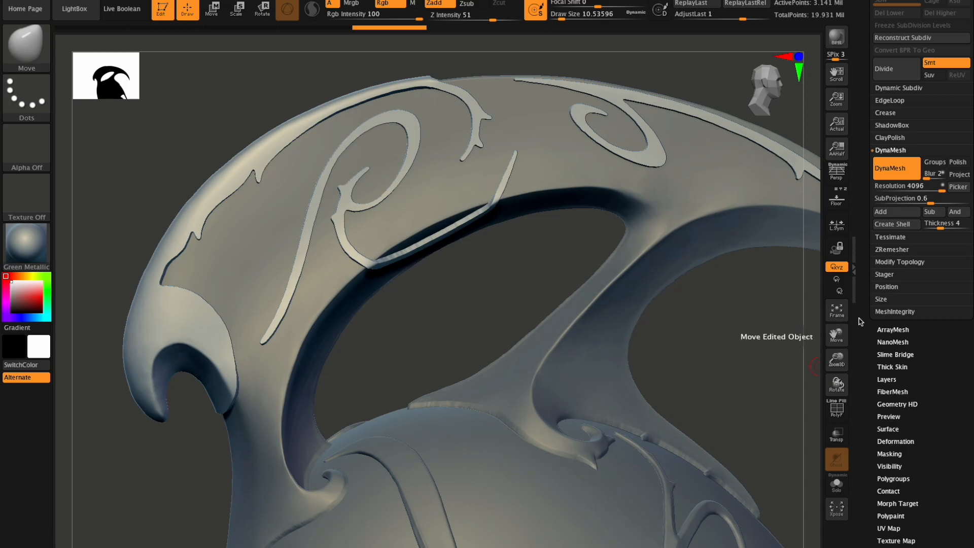
Try smoothing the thorned end of the long scroll strip on the crest at draw size 26.8692
{"action": "left_click_drag", "start_coordinate": [836, 335], "coordinate": [853, 296]}
{"action": "left_click_drag", "start_coordinate": [834, 380], "coordinate": [836, 409]}
{"action": "left_click_drag", "start_coordinate": [835, 384], "coordinate": [862, 384]}
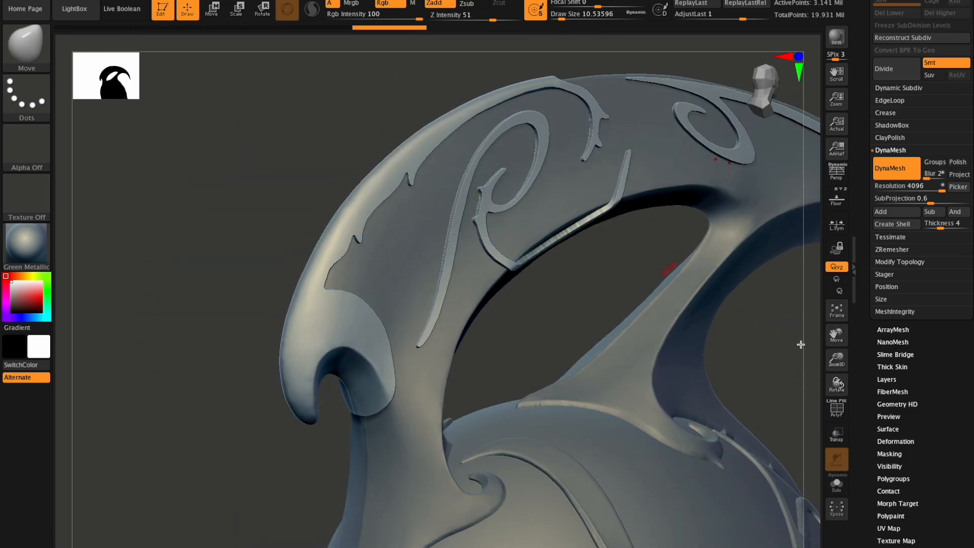
{"action": "left_click_drag", "start_coordinate": [837, 358], "coordinate": [772, 300]}
{"action": "left_click_drag", "start_coordinate": [837, 384], "coordinate": [686, 218]}
{"action": "left_click_drag", "start_coordinate": [562, 19], "coordinate": [567, 19]}
{"action": "mouse_move", "coordinate": [696, 178]}
{"action": "left_mouse_down", "text": "shift"}
{"action": "mouse_move", "coordinate": [713, 188]}
{"action": "mouse_move", "coordinate": [697, 185]}
{"action": "left_mouse_up", "text": "shift"}
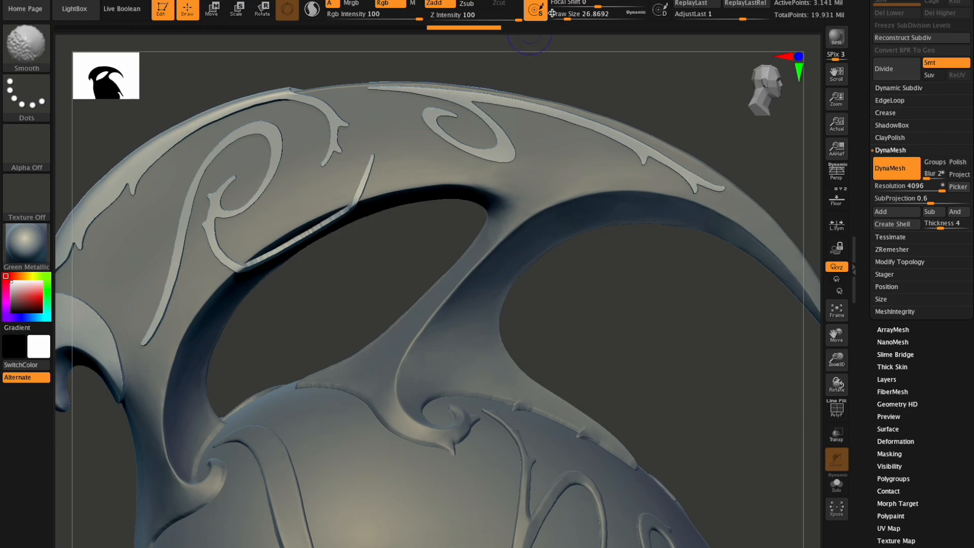
With draw size 34.78834, undo back past the first remesh and DynaMesh the scroll ornaments at resolution 2848
{"action": "left_click", "coordinate": [569, 18]}
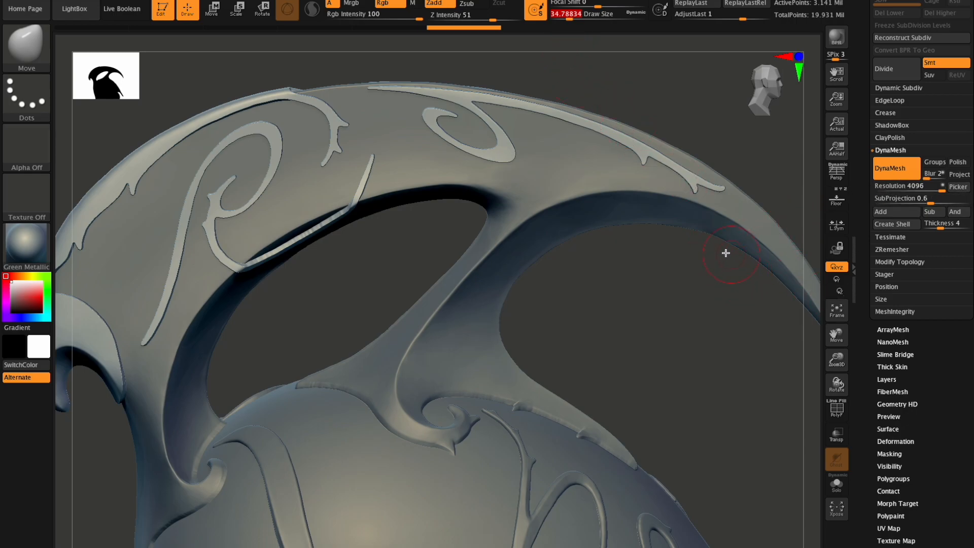
{"action": "left_click_drag", "start_coordinate": [710, 239], "coordinate": [724, 239], "text": "shift"}
{"action": "key", "text": "ctrl+z"}
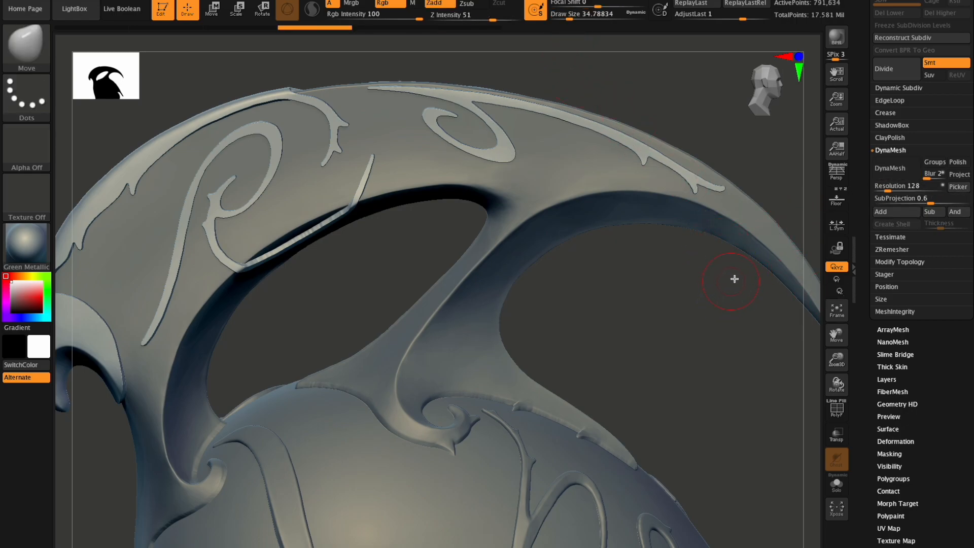
{"action": "left_click_drag", "start_coordinate": [900, 186], "coordinate": [924, 187]}
{"action": "left_click", "coordinate": [904, 177]}
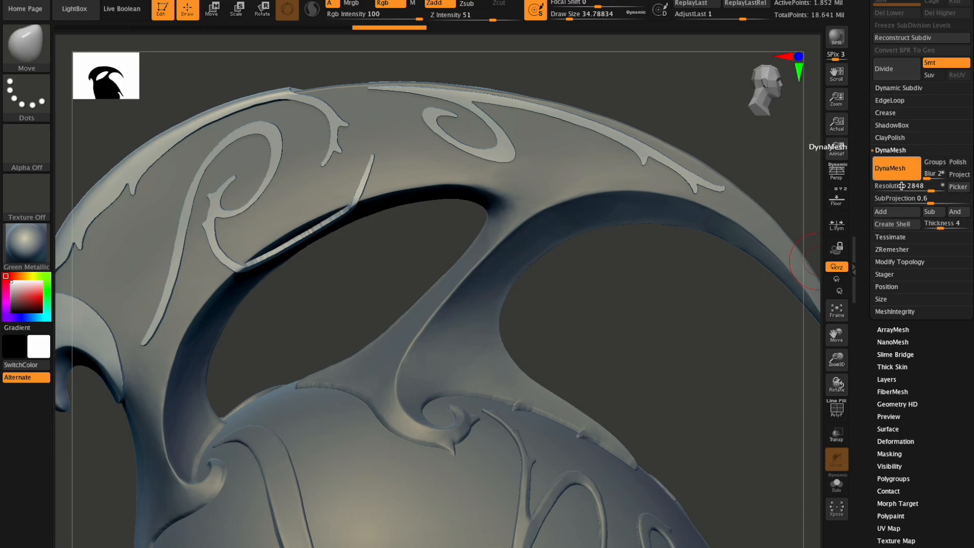
Smooth the hard edges of the long thorned strip and its small spiral toward the crest's tapering end
{"action": "key", "text": "shift"}
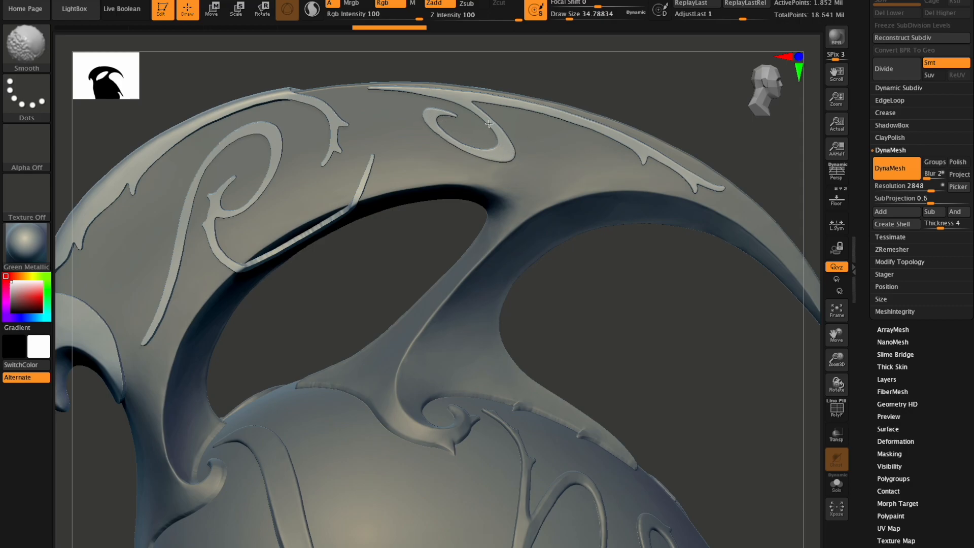
{"action": "mouse_move", "coordinate": [836, 357]}
{"action": "left_mouse_down"}
{"action": "mouse_move", "coordinate": [826, 383]}
{"action": "mouse_move", "coordinate": [835, 381]}
{"action": "mouse_move", "coordinate": [744, 289]}
{"action": "left_mouse_up"}
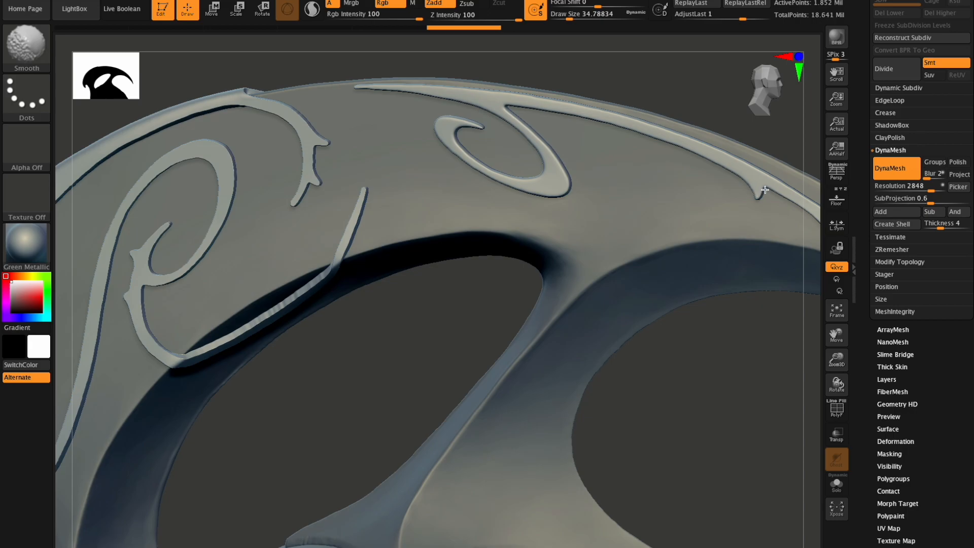
{"action": "left_click_drag", "start_coordinate": [773, 335], "coordinate": [693, 291], "text": "alt"}
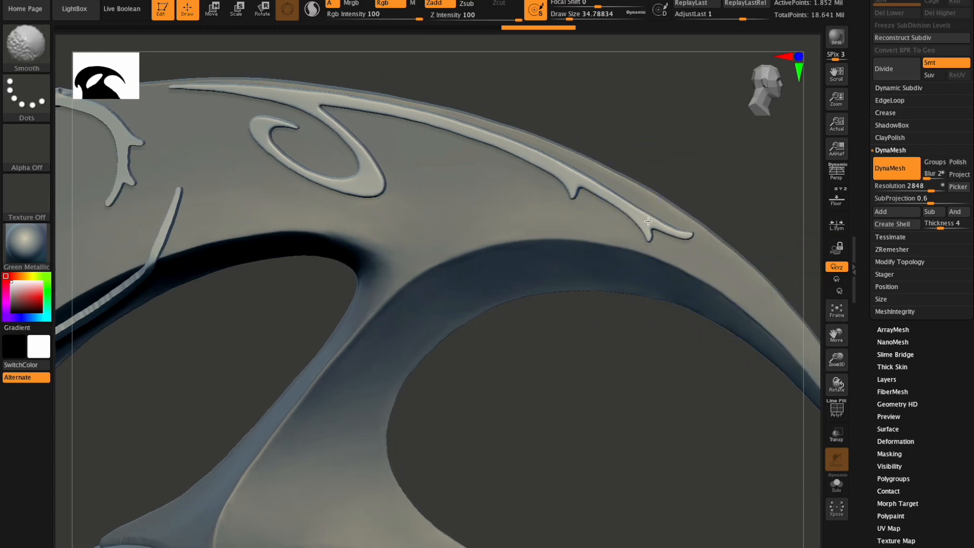
{"action": "left_click_drag", "start_coordinate": [461, 132], "coordinate": [213, 94], "text": "shift"}
On the crest's opposite side, smooth the thin curved strip that crosses the rim of the opening
{"action": "left_click_drag", "start_coordinate": [836, 384], "coordinate": [823, 354]}
{"action": "left_click", "coordinate": [837, 309]}
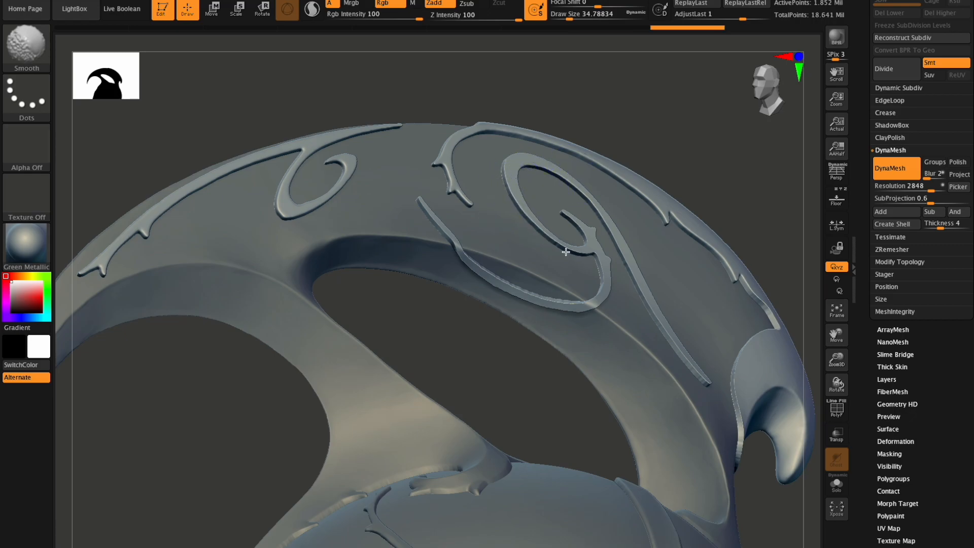
{"action": "left_click_drag", "start_coordinate": [829, 394], "coordinate": [820, 390]}
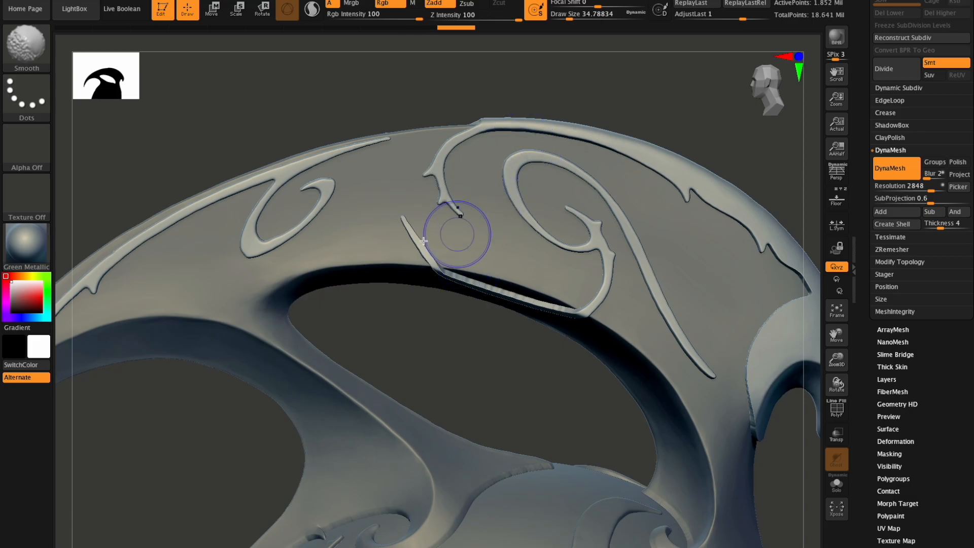
{"action": "left_click_drag", "start_coordinate": [461, 281], "coordinate": [568, 316], "text": "shift"}
{"action": "left_click_drag", "start_coordinate": [836, 387], "coordinate": [832, 352]}
{"action": "left_click_drag", "start_coordinate": [580, 289], "coordinate": [522, 294], "text": "shift"}
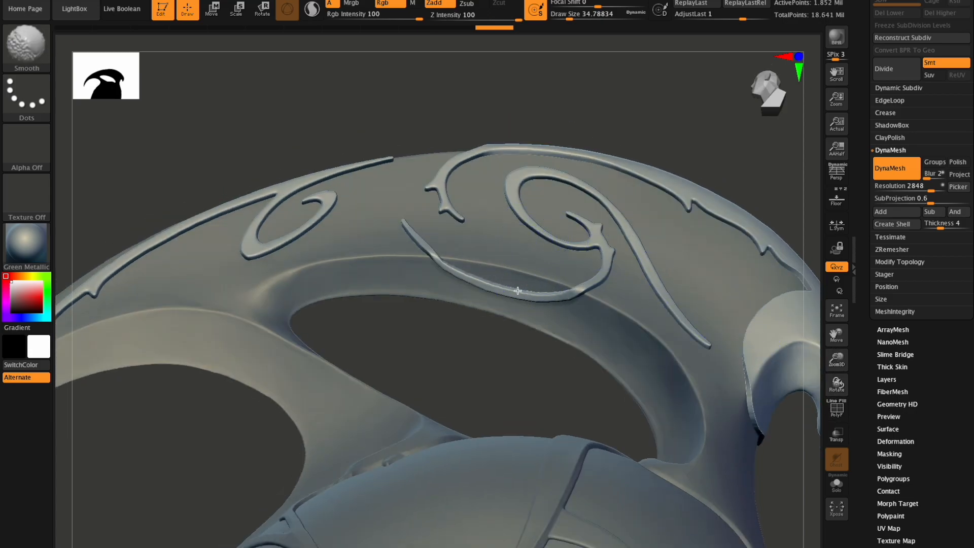
{"action": "mouse_move", "coordinate": [837, 384]}
{"action": "left_mouse_down"}
{"action": "mouse_move", "coordinate": [855, 314]}
{"action": "mouse_move", "coordinate": [875, 298]}
{"action": "mouse_move", "coordinate": [865, 300]}
{"action": "left_mouse_up"}
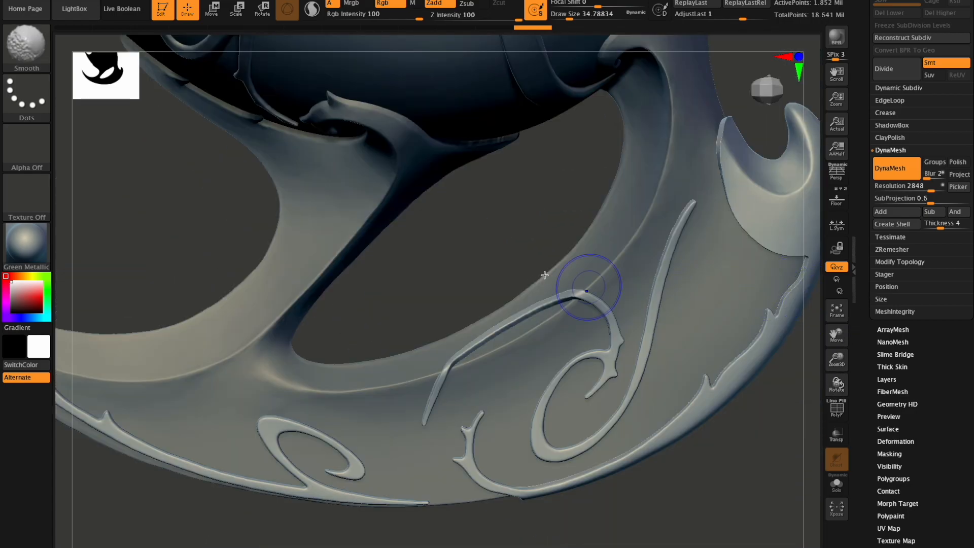
{"action": "left_click_drag", "start_coordinate": [579, 308], "coordinate": [556, 299], "text": "shift"}
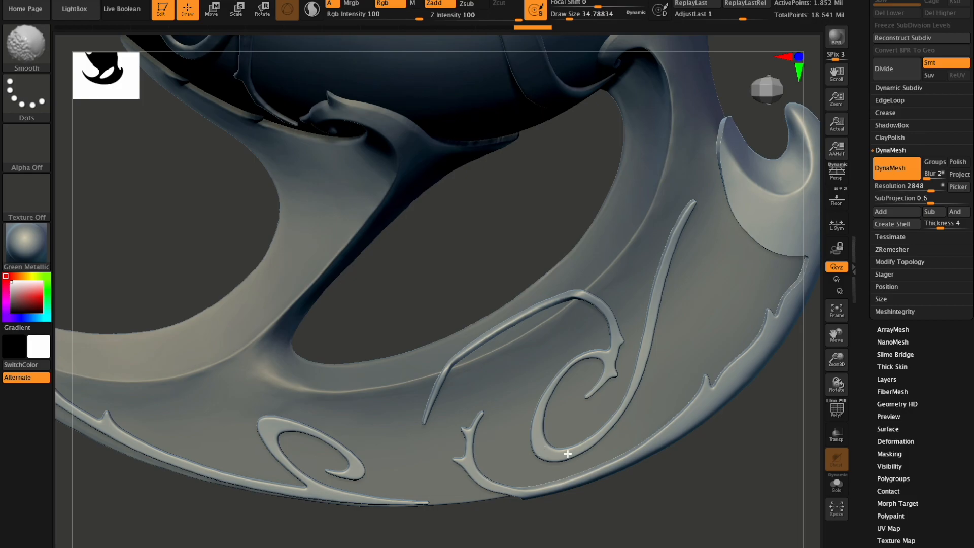
Smooth the long tapering scroll stem down to its tip and the thorned border beside it
{"action": "mouse_move", "coordinate": [650, 354]}
{"action": "left_mouse_down", "text": "shift"}
{"action": "mouse_move", "coordinate": [675, 283]}
{"action": "mouse_move", "coordinate": [673, 294]}
{"action": "left_mouse_up", "text": "shift"}
{"action": "left_click_drag", "start_coordinate": [697, 221], "coordinate": [688, 213], "text": "shift"}
{"action": "mouse_move", "coordinate": [837, 387]}
{"action": "left_mouse_down"}
{"action": "mouse_move", "coordinate": [834, 271]}
{"action": "mouse_move", "coordinate": [837, 294]}
{"action": "left_mouse_up"}
{"action": "mouse_move", "coordinate": [835, 334]}
{"action": "left_mouse_down"}
{"action": "mouse_move", "coordinate": [767, 360]}
{"action": "mouse_move", "coordinate": [712, 305]}
{"action": "mouse_move", "coordinate": [728, 281]}
{"action": "left_mouse_up"}
{"action": "mouse_move", "coordinate": [481, 190]}
{"action": "left_mouse_down", "text": "shift"}
{"action": "mouse_move", "coordinate": [545, 245]}
{"action": "mouse_move", "coordinate": [510, 198]}
{"action": "left_mouse_up", "text": "shift"}
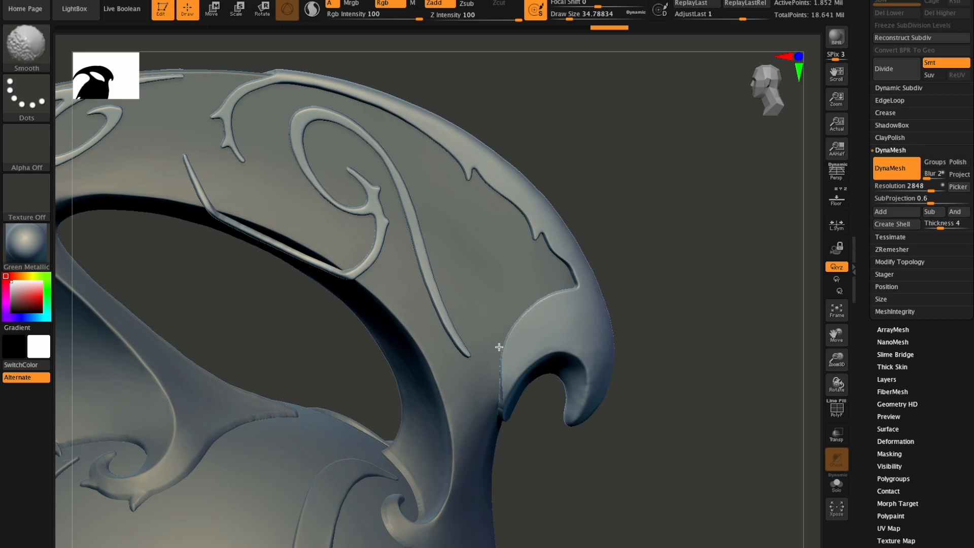
Smooth the outer edges and inner arch of the hooked cap at the crest's blunt end
{"action": "mouse_move", "coordinate": [512, 353]}
{"action": "left_mouse_down", "text": "shift"}
{"action": "mouse_move", "coordinate": [497, 377]}
{"action": "mouse_move", "coordinate": [516, 375]}
{"action": "left_mouse_up", "text": "shift"}
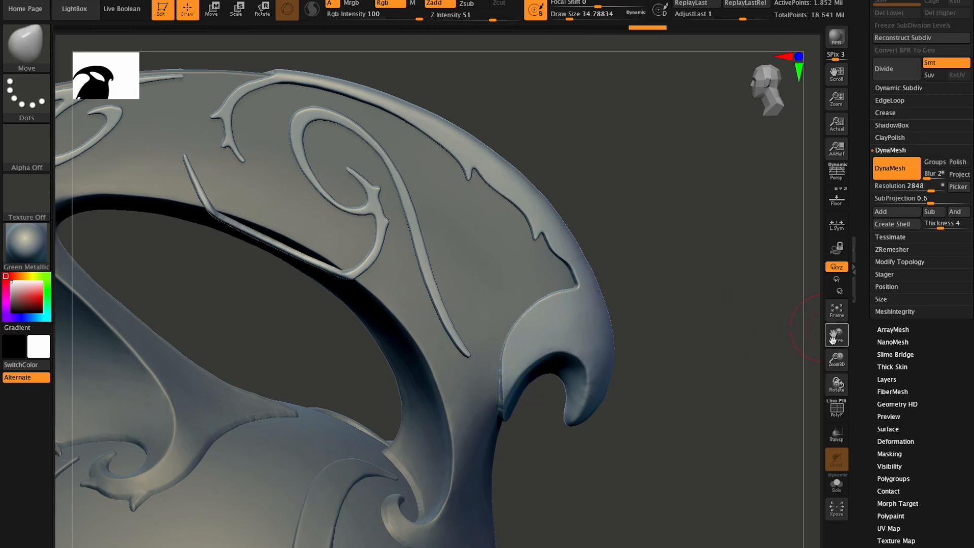
{"action": "mouse_move", "coordinate": [834, 380]}
{"action": "left_mouse_down"}
{"action": "mouse_move", "coordinate": [787, 369]}
{"action": "mouse_move", "coordinate": [770, 325]}
{"action": "left_mouse_up"}
{"action": "left_click_drag", "start_coordinate": [508, 271], "coordinate": [486, 257], "text": "shift"}
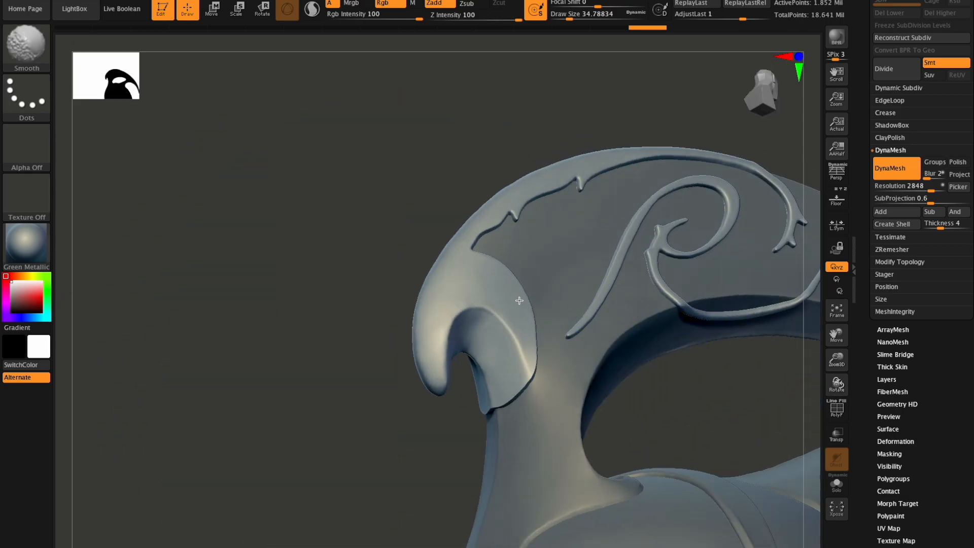
{"action": "mouse_move", "coordinate": [540, 335]}
{"action": "left_mouse_down", "text": "shift"}
{"action": "mouse_move", "coordinate": [523, 271]}
{"action": "mouse_move", "coordinate": [472, 310]}
{"action": "left_mouse_up", "text": "shift"}
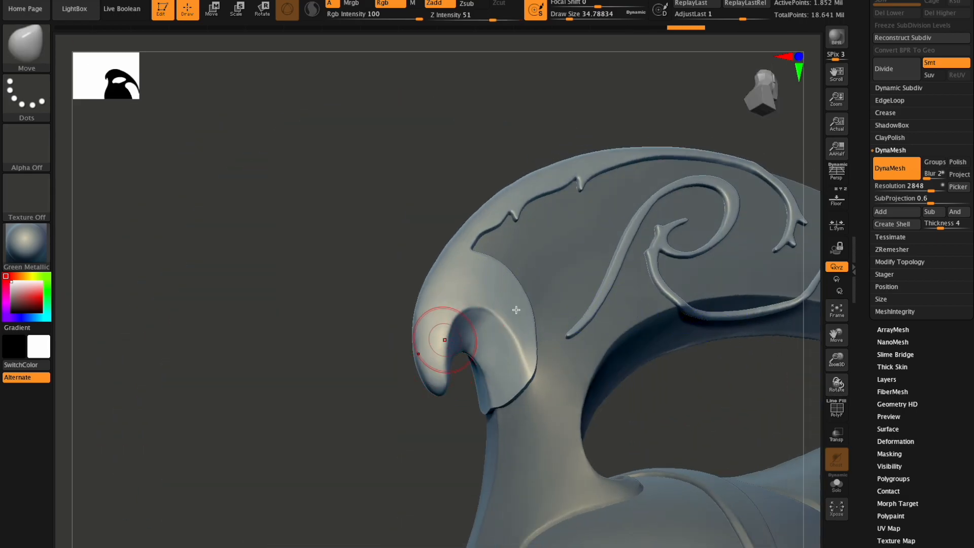
{"action": "left_click_drag", "start_coordinate": [824, 379], "coordinate": [821, 388]}
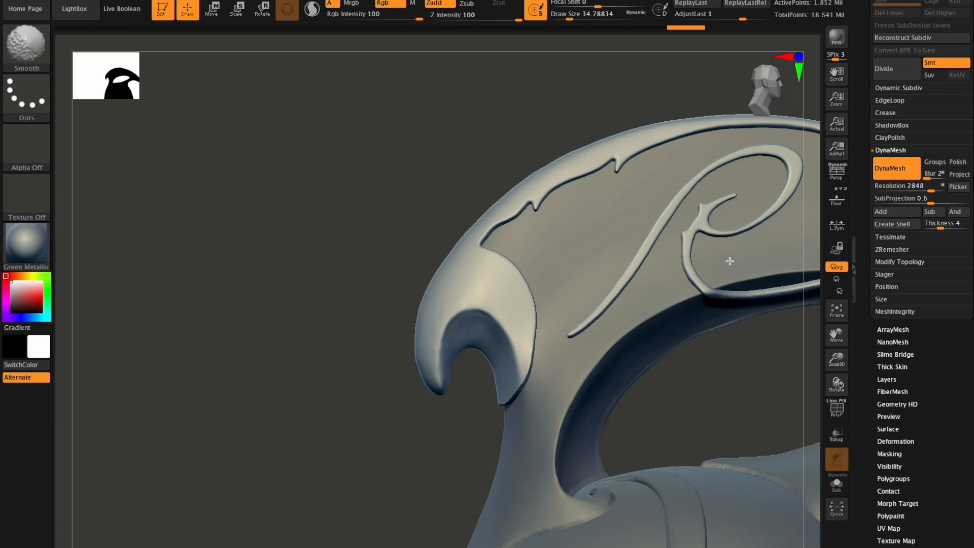
{"action": "left_click_drag", "start_coordinate": [836, 337], "coordinate": [702, 330]}
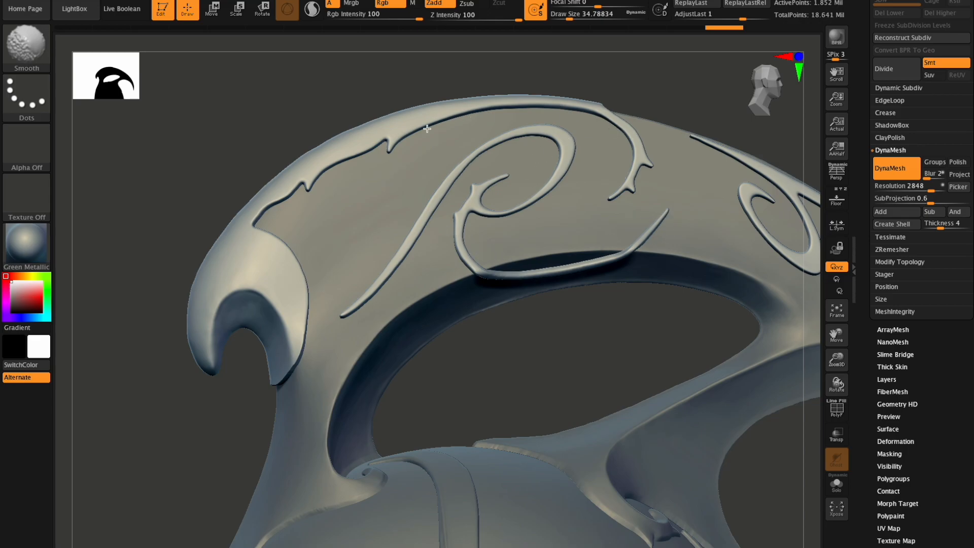
{"action": "left_click_drag", "start_coordinate": [296, 304], "coordinate": [260, 315], "text": "shift"}
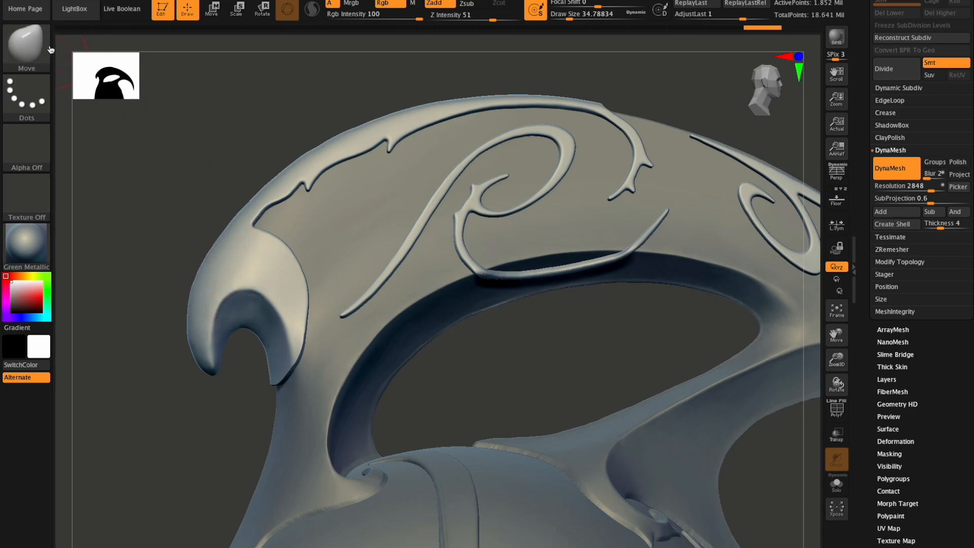
Switch to the Pinch brush at draw size 6.57639 and sharpen the ridge running up from the hooked cap's tip
{"action": "left_click", "coordinate": [49, 51]}
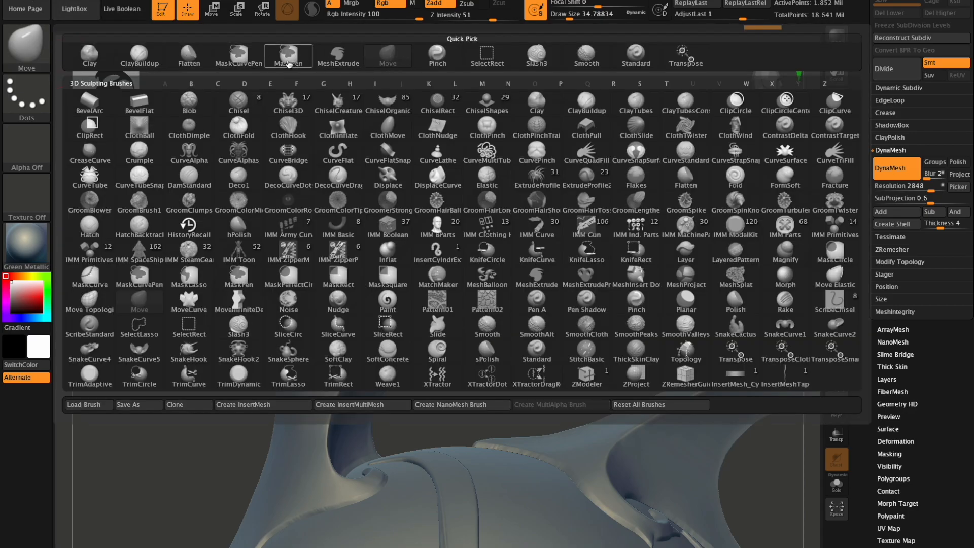
{"action": "left_click", "coordinate": [440, 56]}
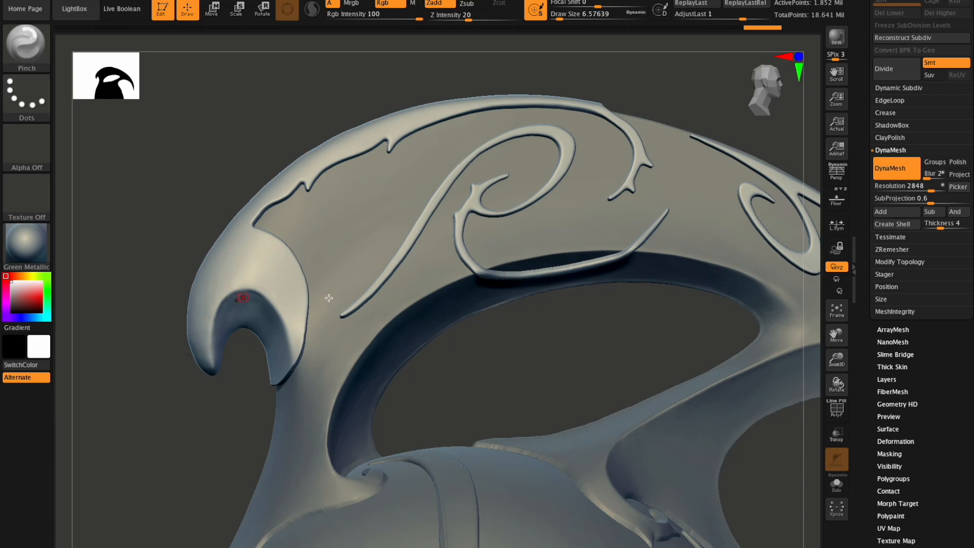
{"action": "left_click_drag", "start_coordinate": [837, 361], "coordinate": [839, 420]}
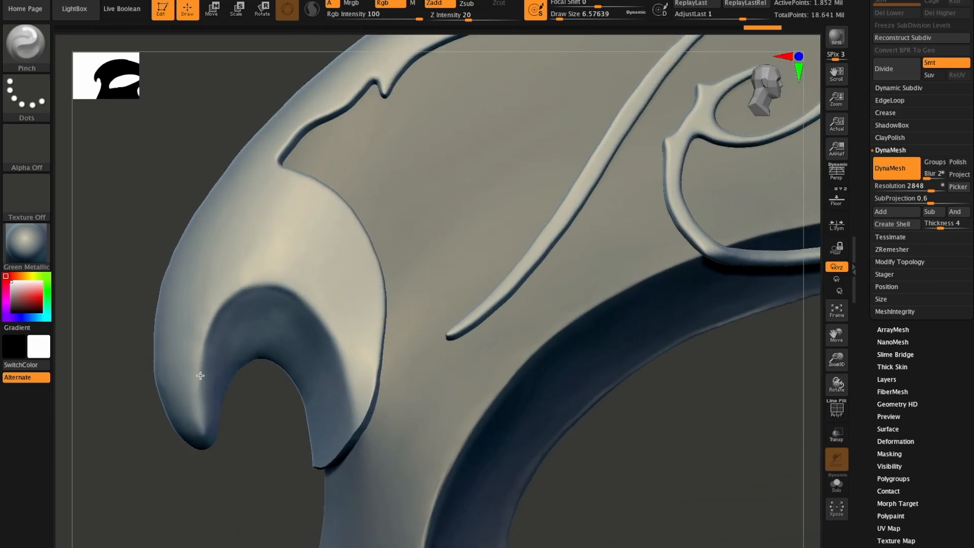
{"action": "left_click_drag", "start_coordinate": [200, 415], "coordinate": [208, 330]}
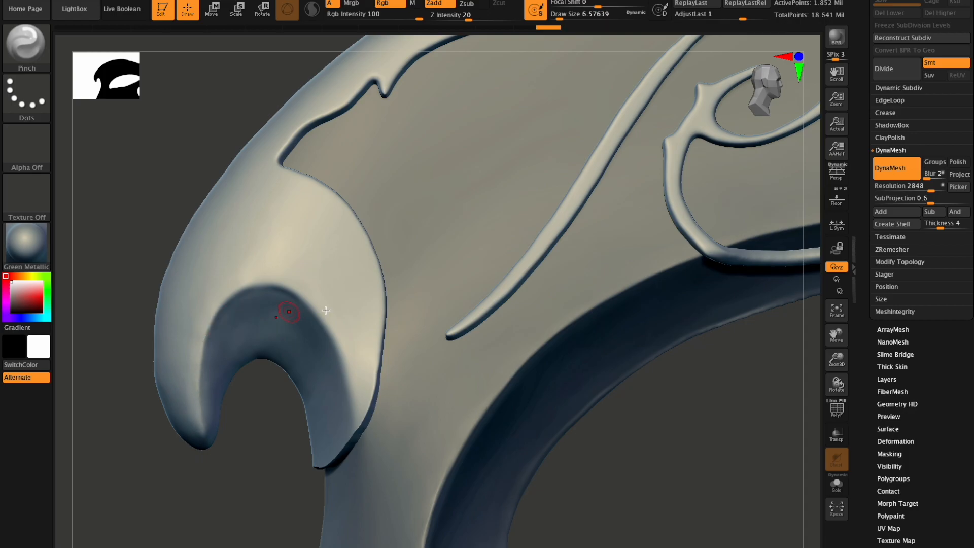
{"action": "left_click_drag", "start_coordinate": [828, 389], "coordinate": [827, 374]}
{"action": "left_click_drag", "start_coordinate": [215, 438], "coordinate": [211, 420]}
Pinch the ridge around the top of the hooked cap's inner arch and lightly smooth its inner side
{"action": "mouse_move", "coordinate": [830, 381]}
{"action": "left_mouse_down"}
{"action": "mouse_move", "coordinate": [847, 384]}
{"action": "mouse_move", "coordinate": [829, 367]}
{"action": "left_mouse_up"}
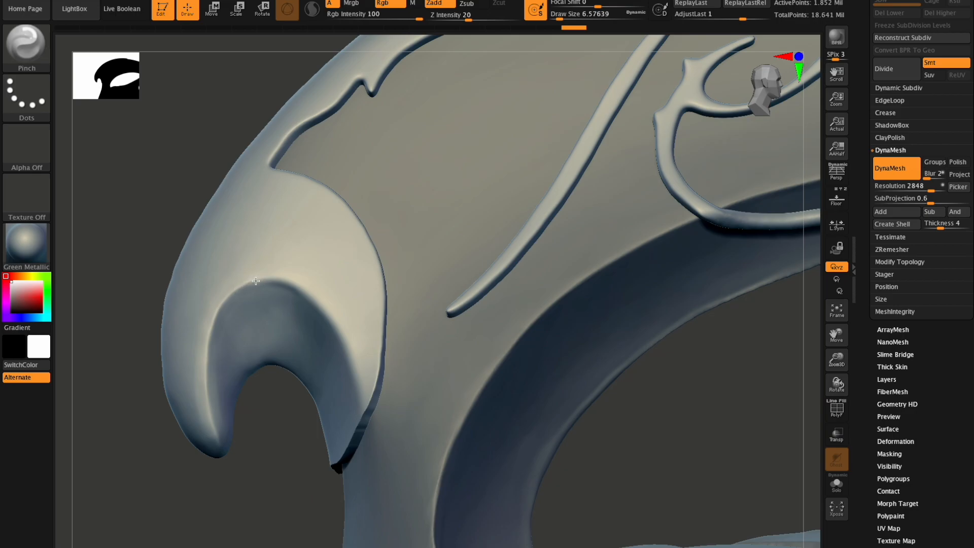
{"action": "mouse_move", "coordinate": [279, 280]}
{"action": "left_mouse_down"}
{"action": "mouse_move", "coordinate": [261, 278]}
{"action": "mouse_move", "coordinate": [280, 283]}
{"action": "left_mouse_up"}
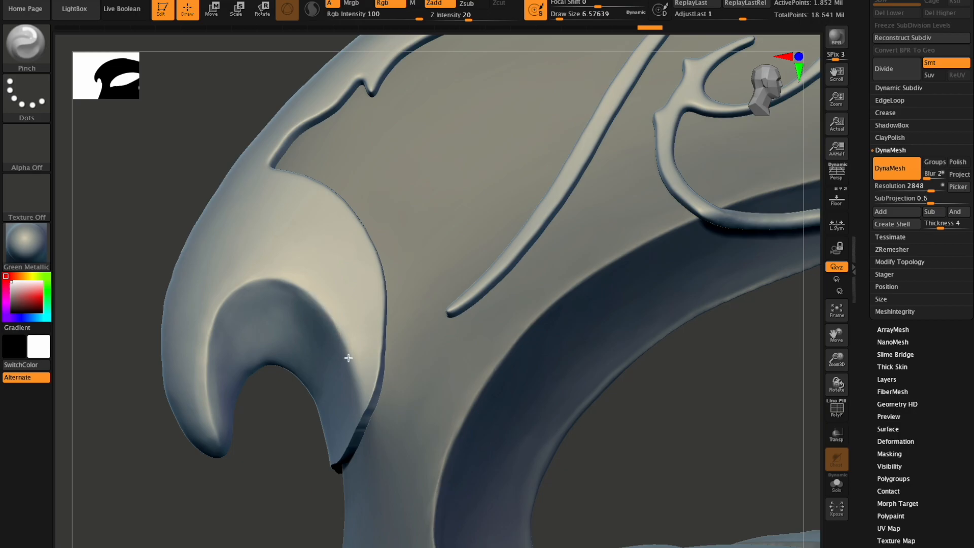
{"action": "left_click_drag", "start_coordinate": [299, 291], "coordinate": [291, 285]}
{"action": "left_click_drag", "start_coordinate": [233, 293], "coordinate": [219, 306]}
{"action": "left_click_drag", "start_coordinate": [217, 347], "coordinate": [313, 344]}
{"action": "key", "text": "shift"}
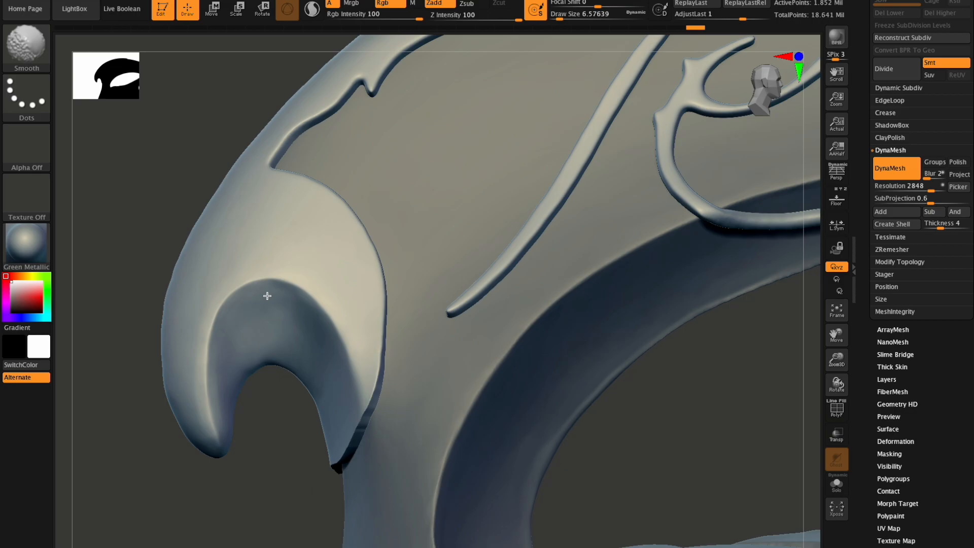
{"action": "left_click_drag", "start_coordinate": [222, 391], "coordinate": [261, 386], "text": "shift"}
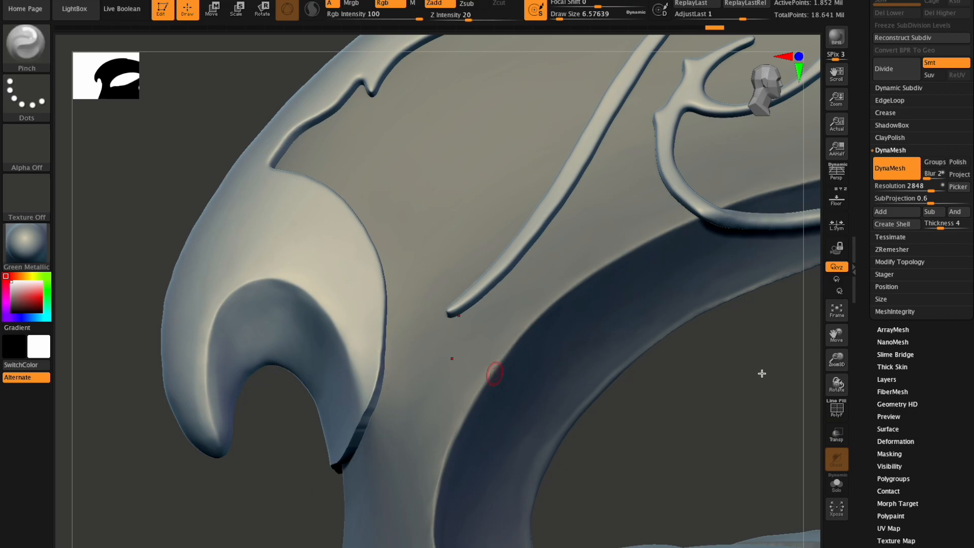
{"action": "left_click_drag", "start_coordinate": [836, 383], "coordinate": [700, 370]}
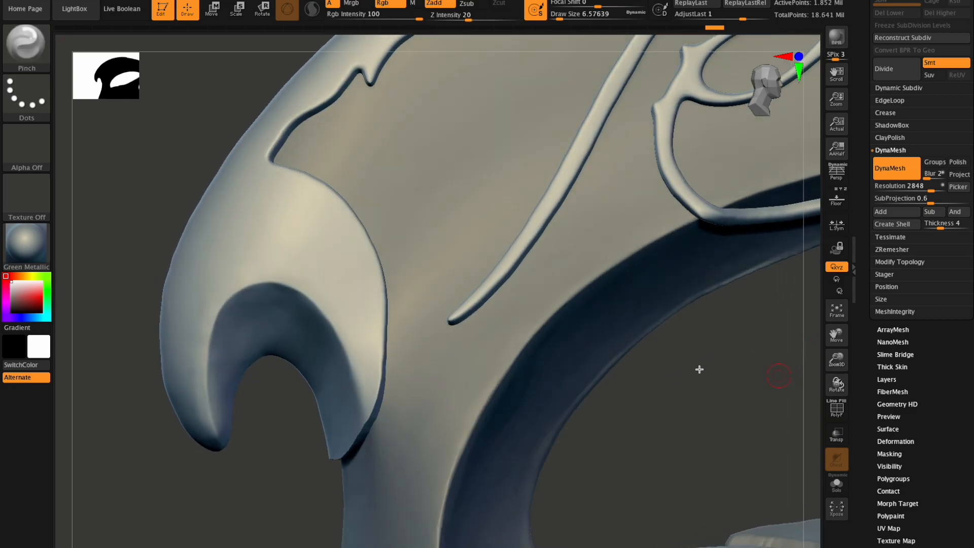
Smooth the outer side of the hooked cap, then set the draw size to 18.45511 and smooth its rounded front ridge
{"action": "key", "text": "shift"}
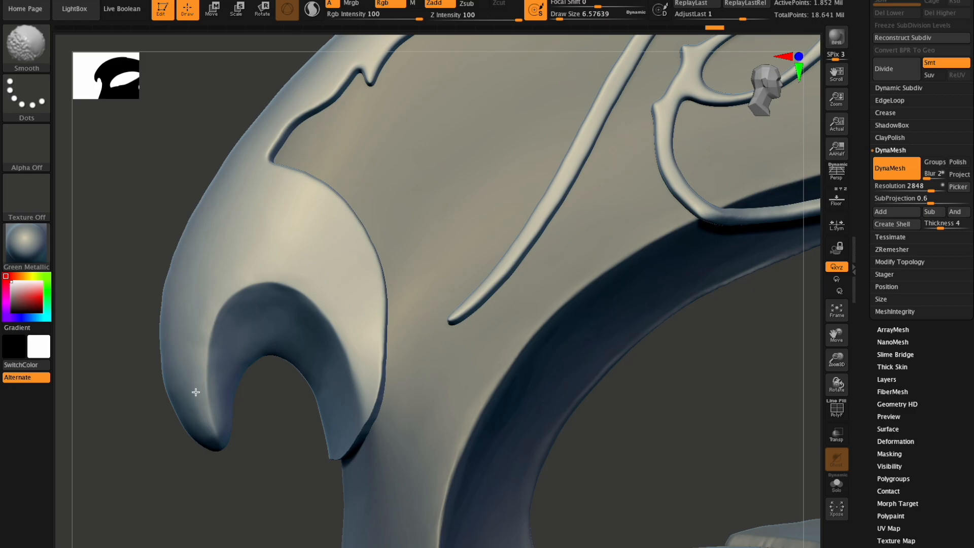
{"action": "left_click_drag", "start_coordinate": [181, 339], "coordinate": [187, 325], "text": "shift"}
{"action": "left_click_drag", "start_coordinate": [840, 388], "coordinate": [910, 341]}
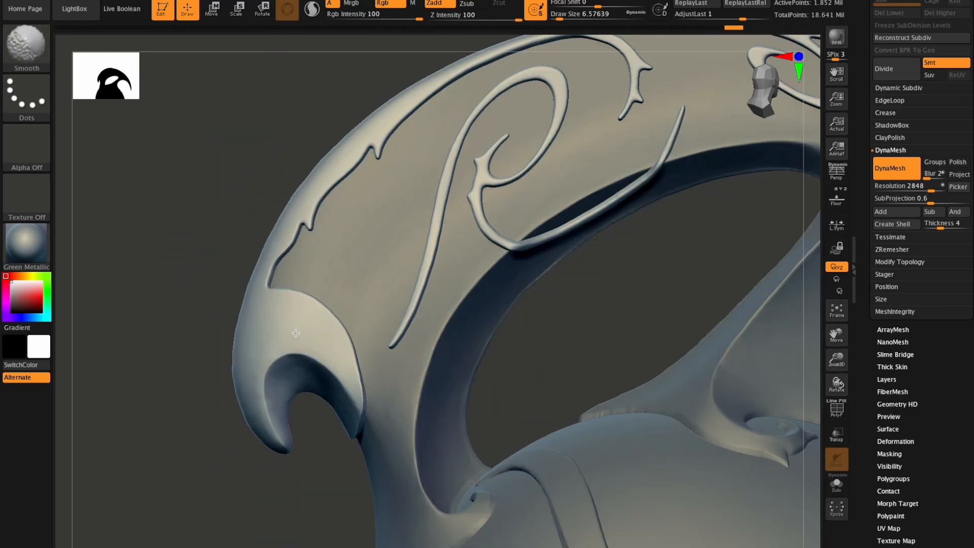
{"action": "mouse_move", "coordinate": [836, 386]}
{"action": "left_mouse_down"}
{"action": "mouse_move", "coordinate": [856, 389]}
{"action": "mouse_move", "coordinate": [193, 349]}
{"action": "left_mouse_up"}
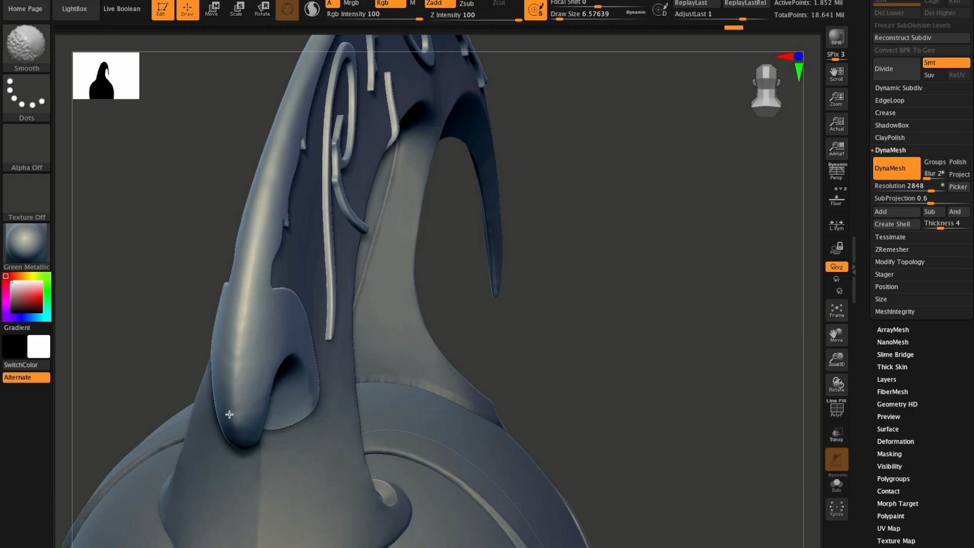
{"action": "left_click", "coordinate": [564, 17]}
{"action": "left_click_drag", "start_coordinate": [242, 356], "coordinate": [238, 378], "text": "shift"}
{"action": "mouse_move", "coordinate": [837, 384]}
{"action": "left_mouse_down"}
{"action": "mouse_move", "coordinate": [823, 369]}
{"action": "mouse_move", "coordinate": [827, 390]}
{"action": "left_mouse_up"}
Bring up the Move gizmo on the crest ornaments and centre it on the unmasked mesh
{"action": "left_click_drag", "start_coordinate": [837, 333], "coordinate": [869, 246]}
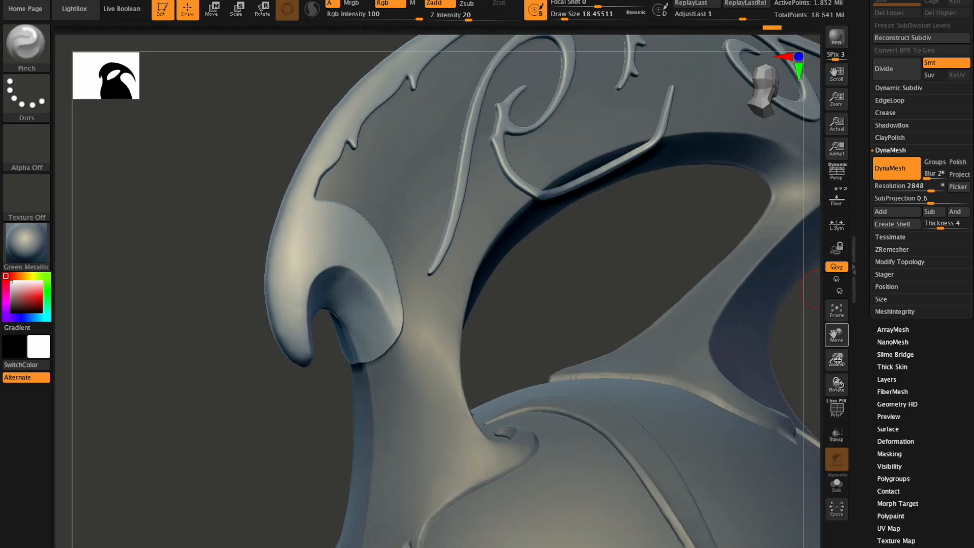
{"action": "left_click_drag", "start_coordinate": [836, 384], "coordinate": [749, 402]}
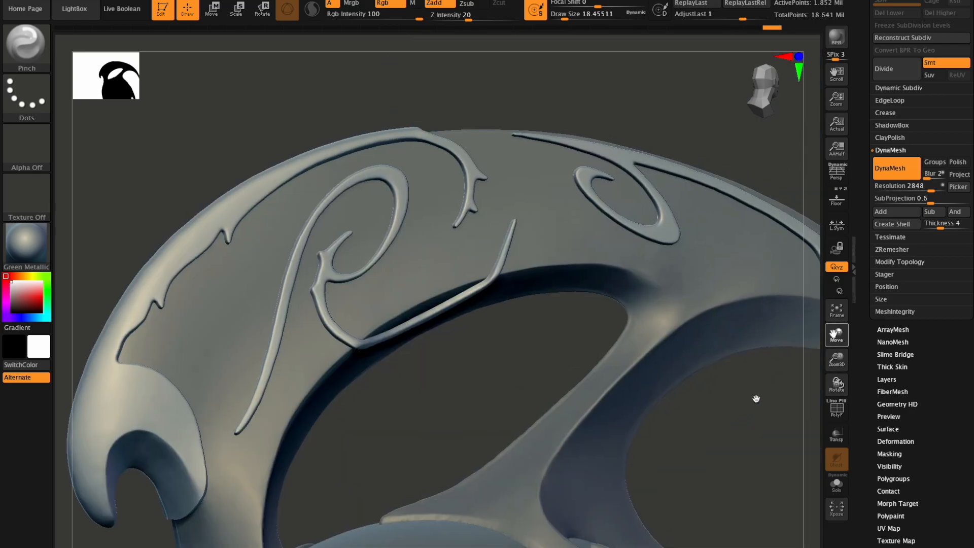
{"action": "left_click_drag", "start_coordinate": [837, 363], "coordinate": [791, 362]}
{"action": "left_click_drag", "start_coordinate": [835, 384], "coordinate": [814, 389]}
{"action": "left_click_drag", "start_coordinate": [832, 343], "coordinate": [870, 324]}
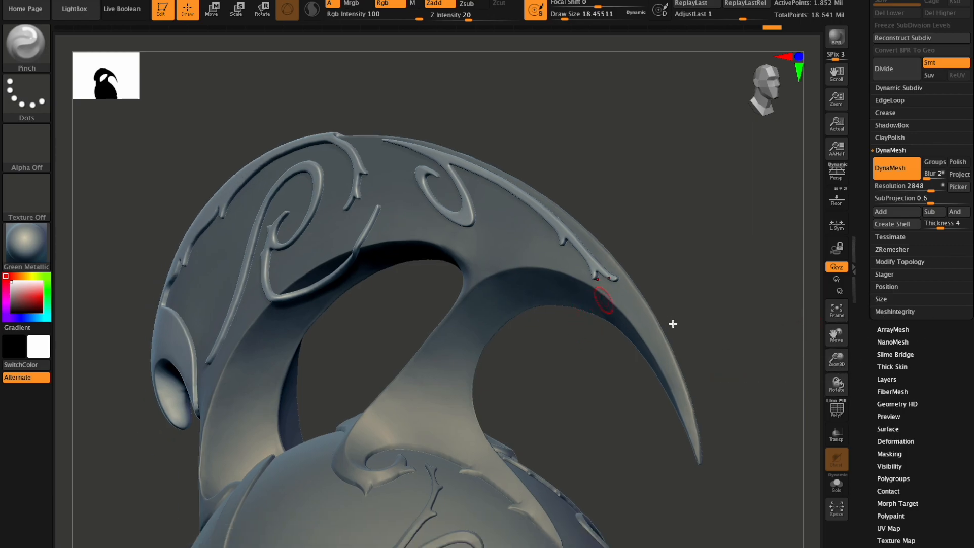
{"action": "mouse_move", "coordinate": [834, 384]}
{"action": "left_mouse_down"}
{"action": "mouse_move", "coordinate": [830, 392]}
{"action": "mouse_move", "coordinate": [837, 383]}
{"action": "left_mouse_up"}
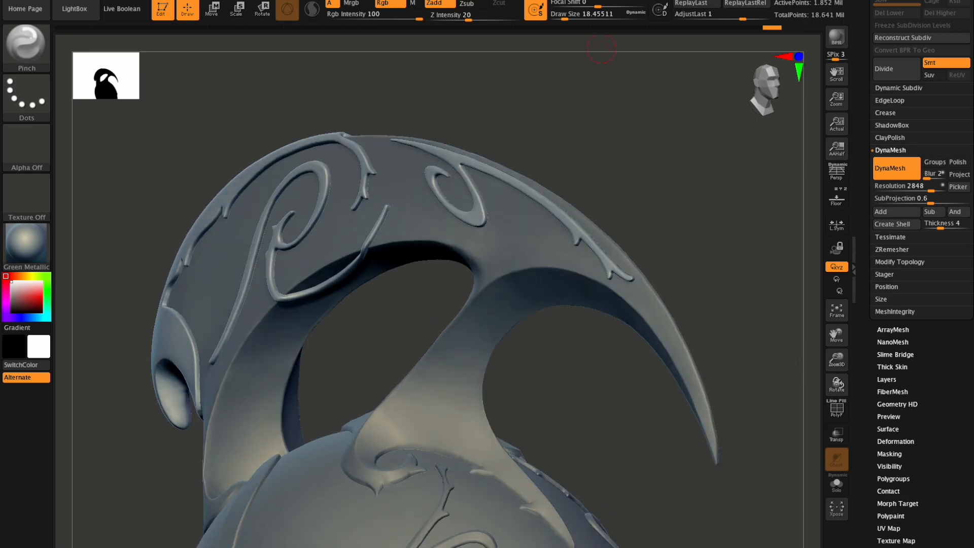
{"action": "mouse_move", "coordinate": [584, 10]}
{"action": "mouse_move", "coordinate": [652, 1]}
{"action": "key", "text": "w"}
{"action": "left_click", "coordinate": [445, 319]}
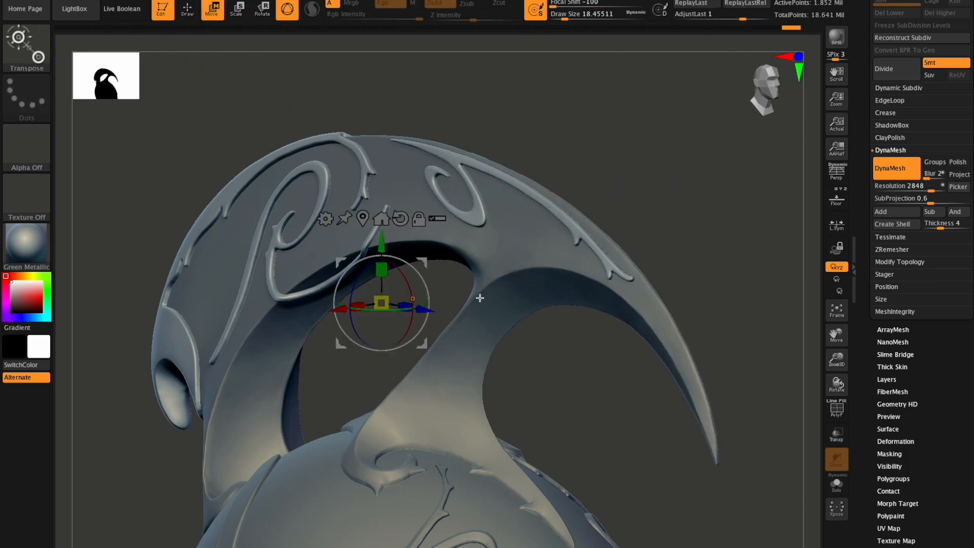
{"action": "left_click_drag", "start_coordinate": [851, 372], "coordinate": [843, 352]}
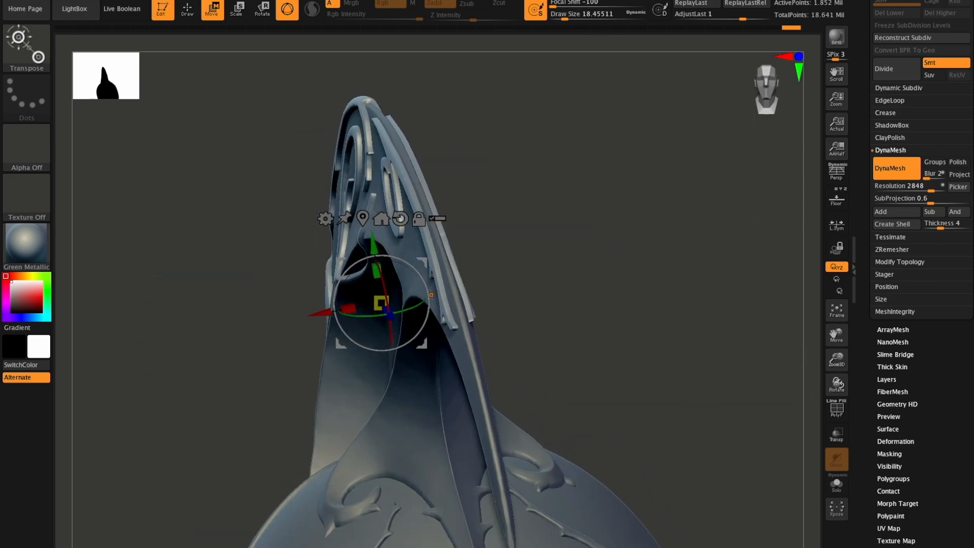
{"action": "mouse_move", "coordinate": [635, 1]}
{"action": "left_click", "coordinate": [668, 273]}
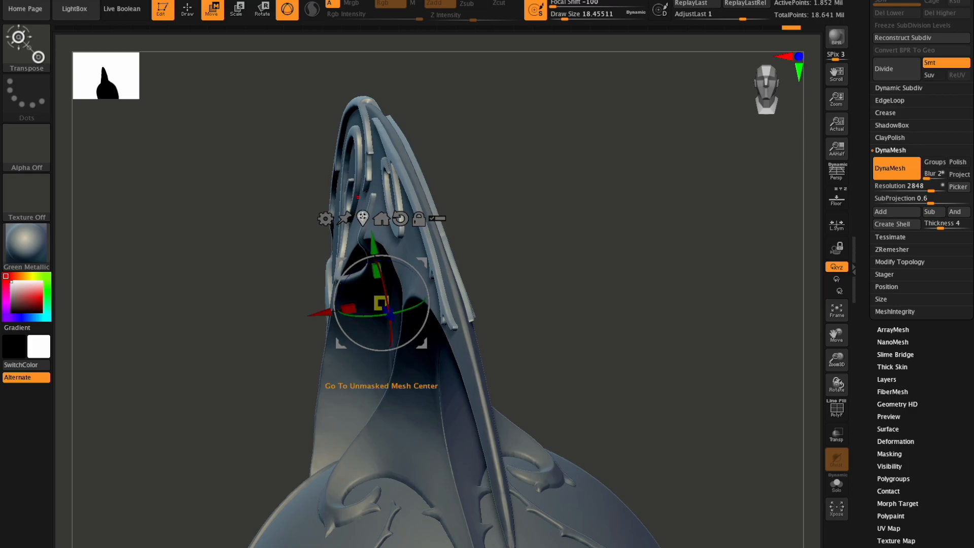
{"action": "left_click", "coordinate": [362, 217]}
{"action": "left_click_drag", "start_coordinate": [837, 362], "coordinate": [848, 366]}
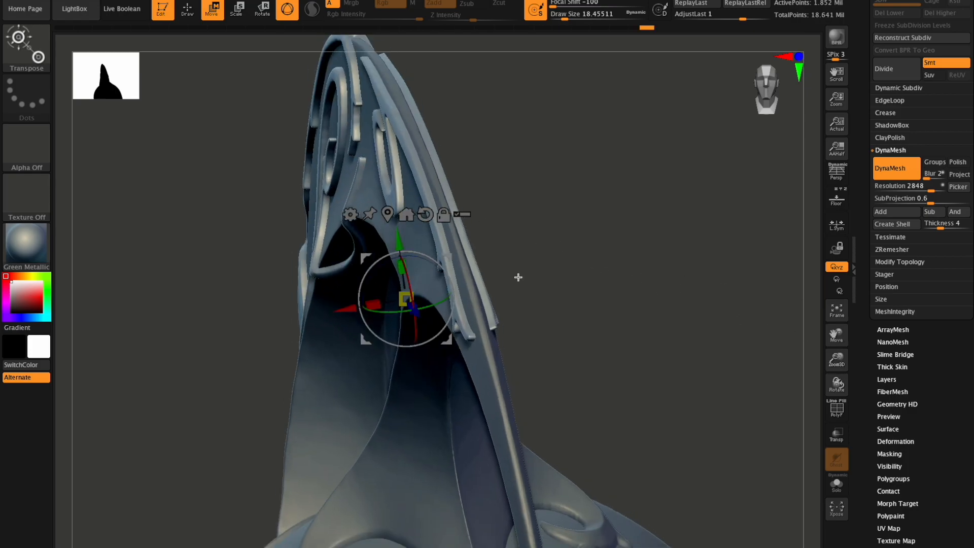
Try scaling and then moving the crest ornaments along X, undoing both attempts
{"action": "left_click_drag", "start_coordinate": [377, 306], "coordinate": [403, 301]}
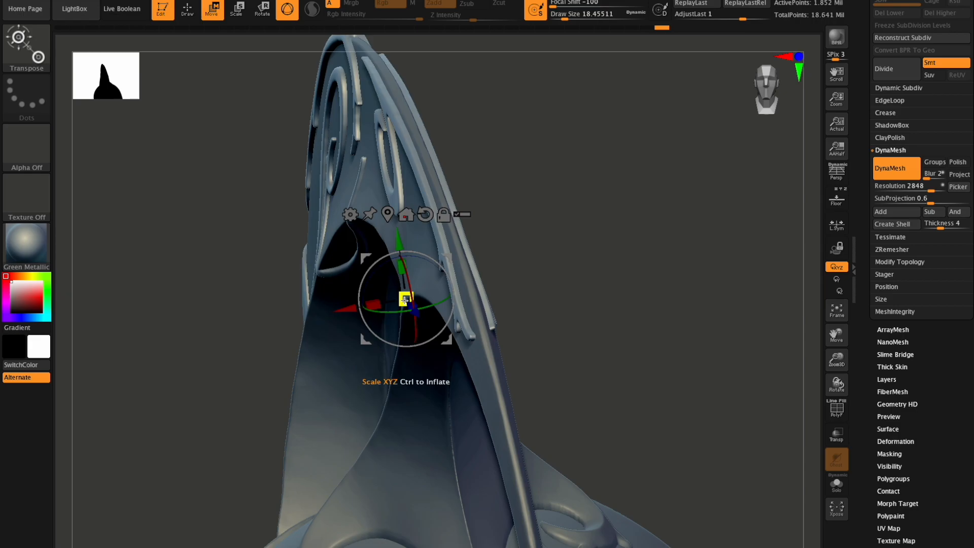
{"action": "key", "text": "ctrl+z"}
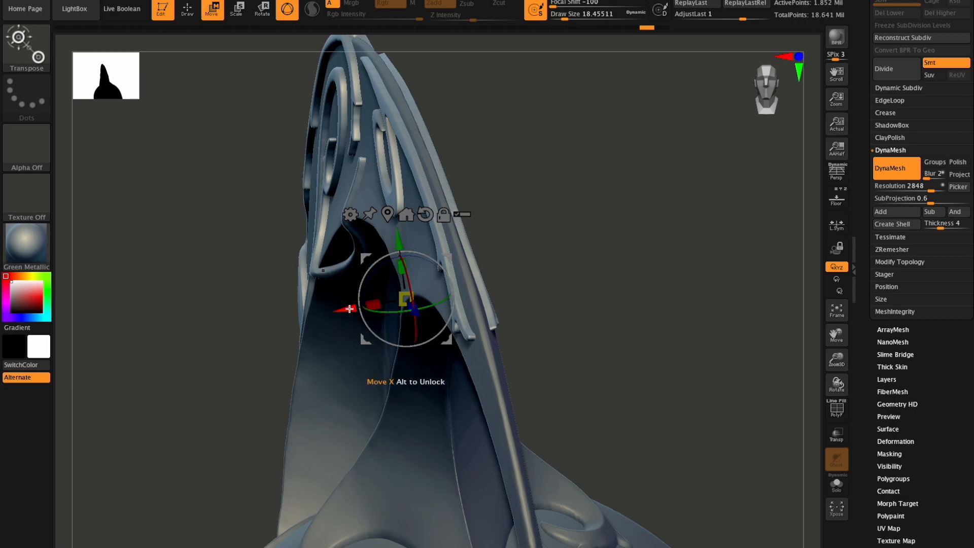
{"action": "left_click_drag", "start_coordinate": [347, 309], "coordinate": [363, 307]}
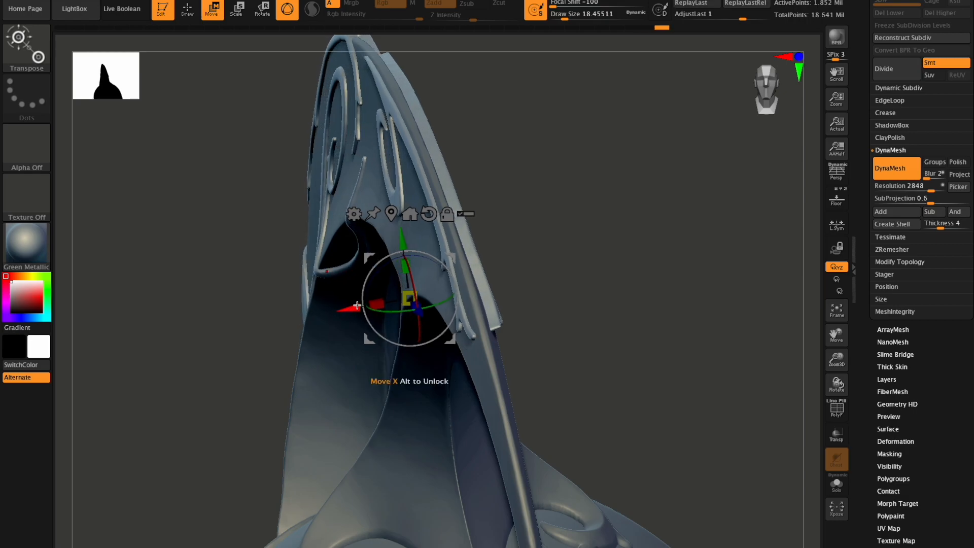
{"action": "key", "text": "ctrl+z"}
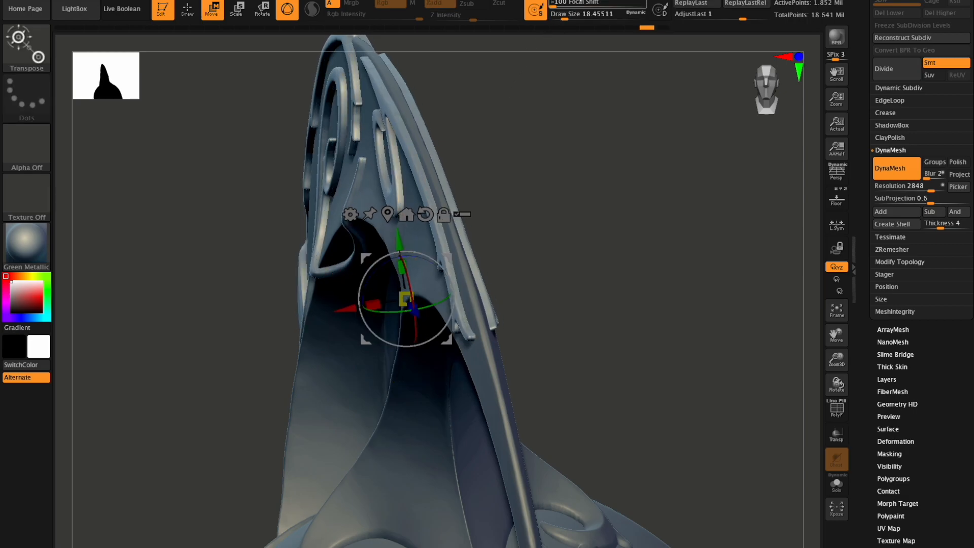
Activate symmetry, recentre the gizmo on the unmasked mesh, and pull the ornaments on both sides inward along X, closer to the crest
{"action": "mouse_move", "coordinate": [655, 1]}
{"action": "left_click", "coordinate": [663, 275]}
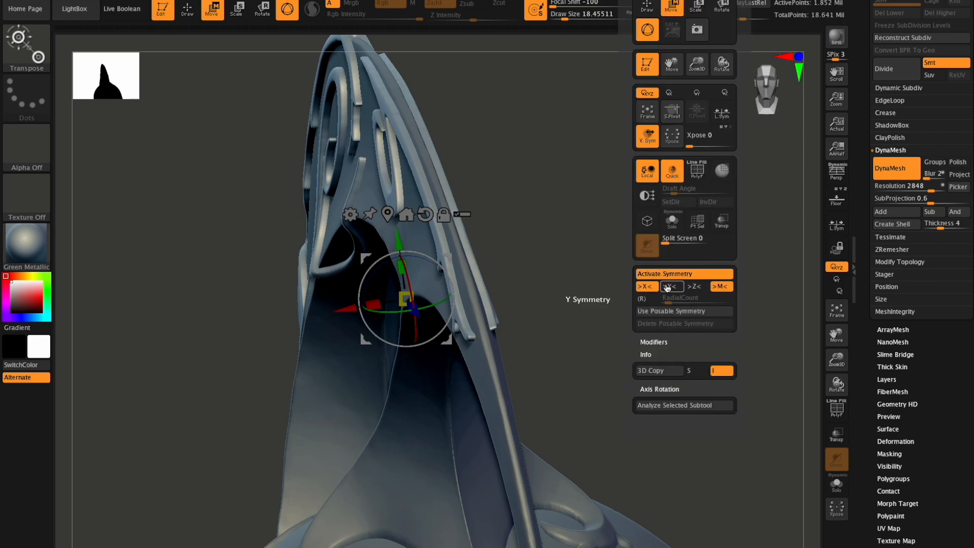
{"action": "left_click", "coordinate": [388, 214]}
{"action": "left_click_drag", "start_coordinate": [372, 303], "coordinate": [385, 307]}
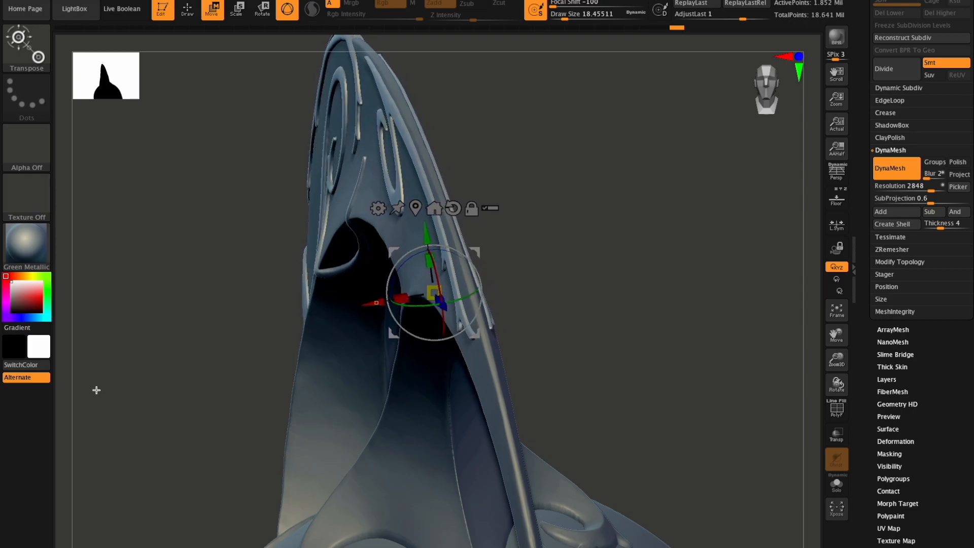
{"action": "left_click", "coordinate": [376, 302]}
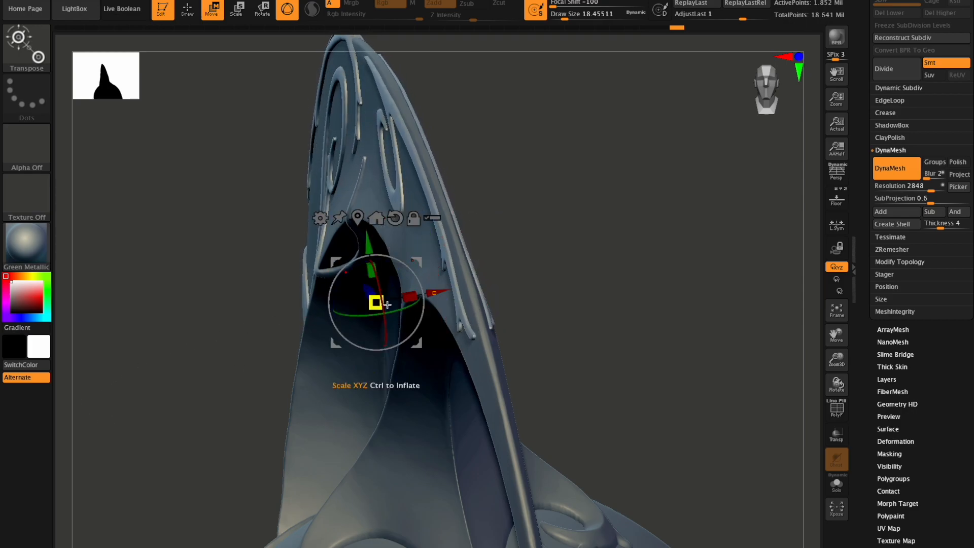
{"action": "key", "text": "ctrl+z"}
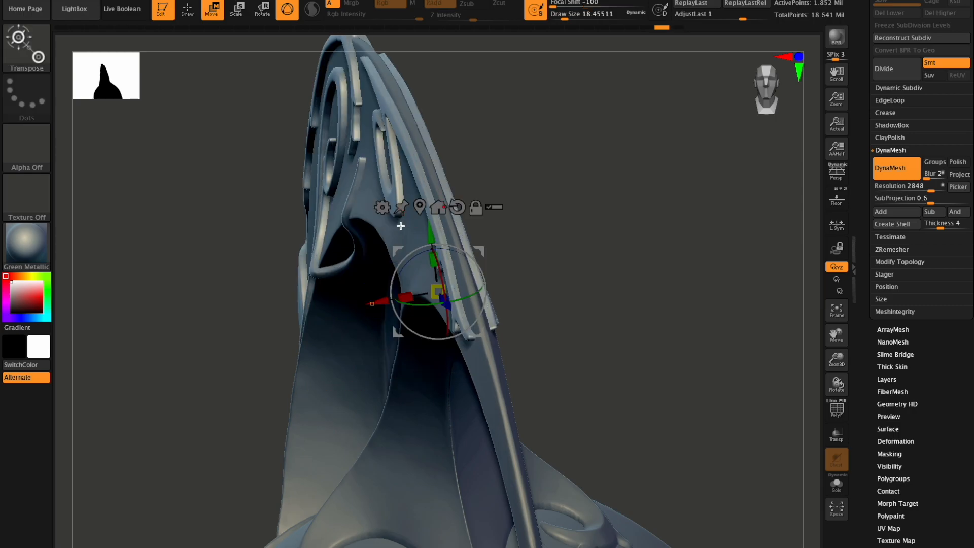
{"action": "left_click_drag", "start_coordinate": [381, 303], "coordinate": [376, 305]}
{"action": "left_click_drag", "start_coordinate": [839, 359], "coordinate": [838, 350]}
{"action": "left_click_drag", "start_coordinate": [837, 384], "coordinate": [836, 364]}
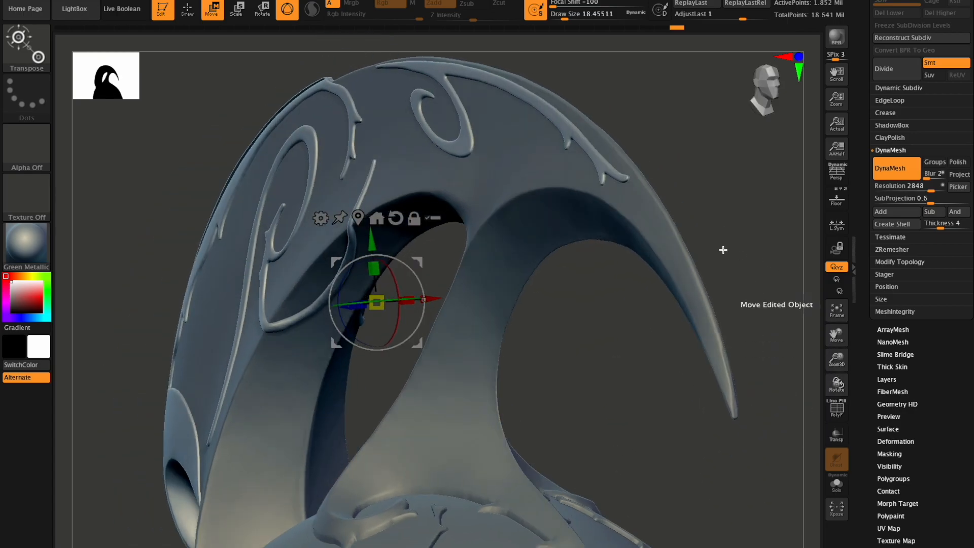
{"action": "left_click", "coordinate": [425, 303]}
{"action": "left_click", "coordinate": [374, 302]}
Nudge the thin strip crossing the upper edge of the crest's opening with the Move brush at draw size 56.467
{"action": "left_click_drag", "start_coordinate": [837, 384], "coordinate": [877, 385]}
{"action": "left_click_drag", "start_coordinate": [836, 335], "coordinate": [943, 310]}
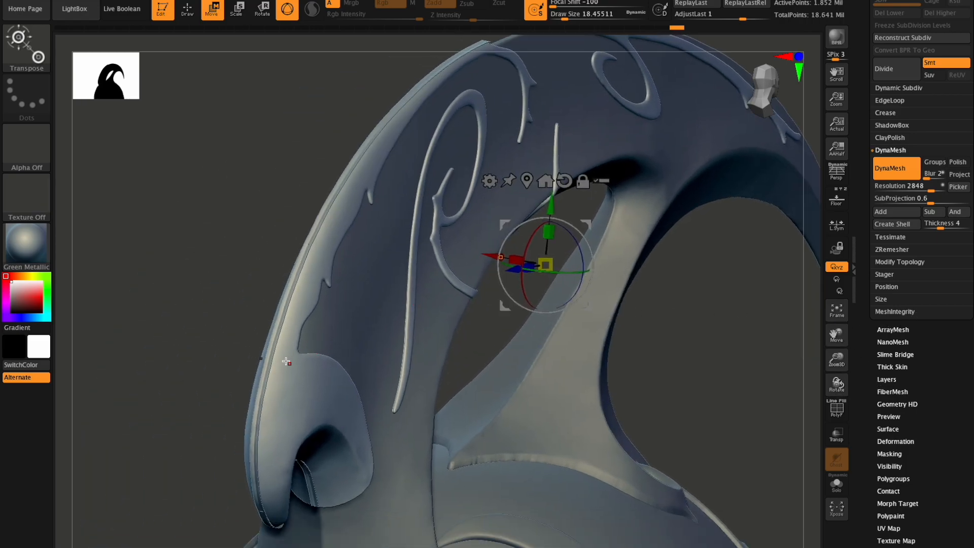
{"action": "left_click_drag", "start_coordinate": [836, 384], "coordinate": [850, 403]}
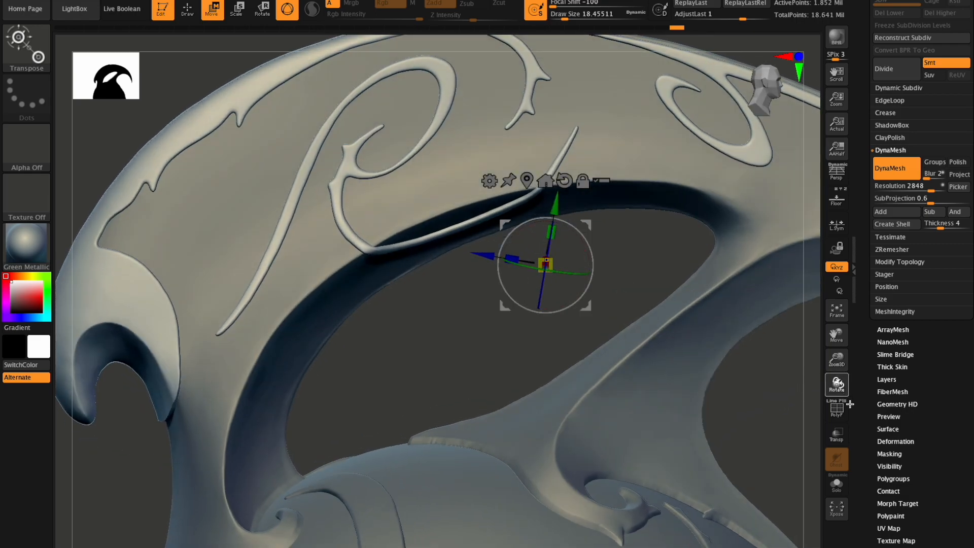
{"action": "key", "text": "q"}
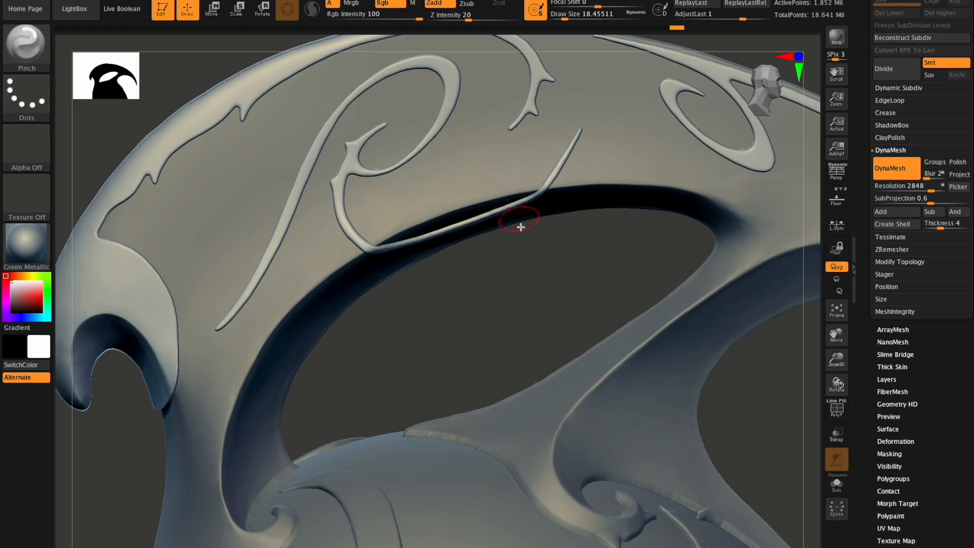
{"action": "left_click", "coordinate": [572, 19]}
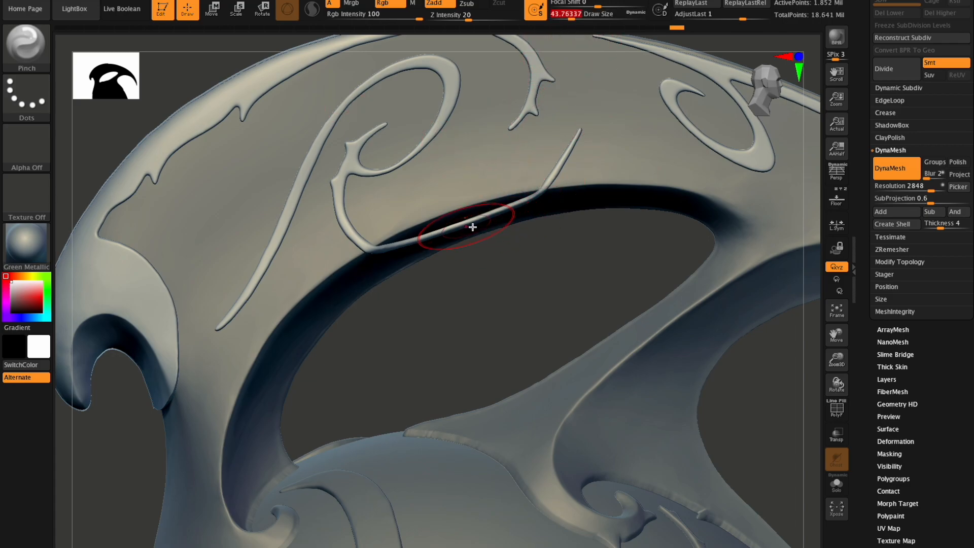
{"action": "left_click_drag", "start_coordinate": [468, 225], "coordinate": [467, 222]}
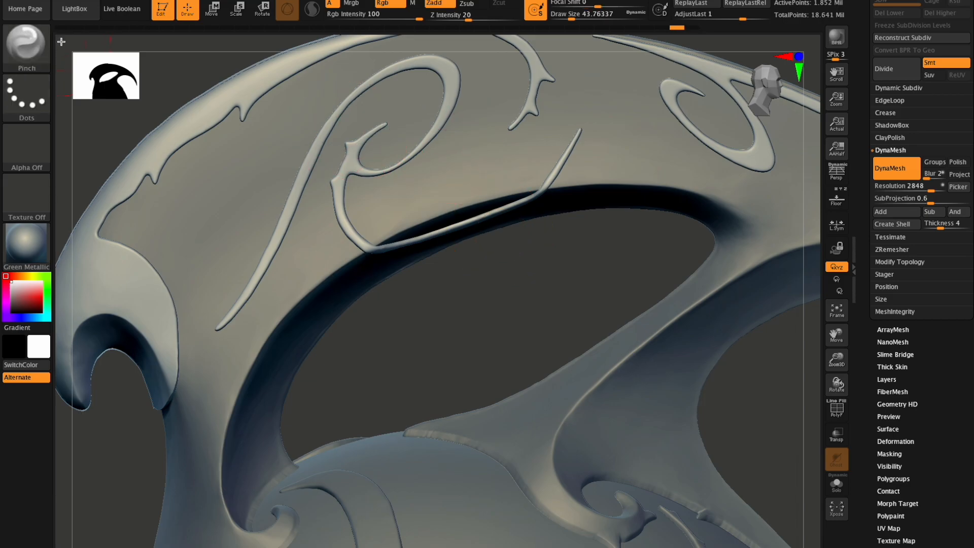
{"action": "left_click", "coordinate": [26, 44]}
{"action": "left_click", "coordinate": [385, 53]}
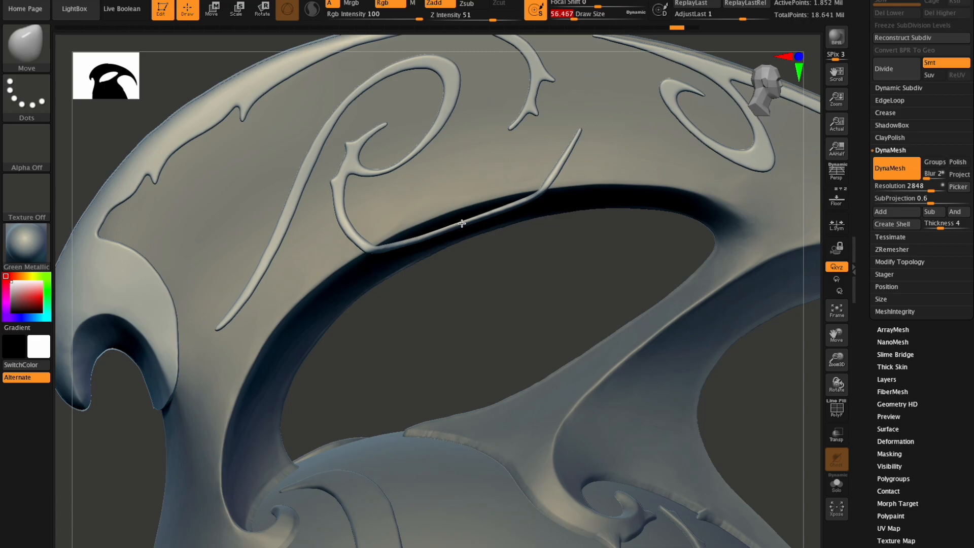
{"action": "left_click_drag", "start_coordinate": [417, 240], "coordinate": [418, 238]}
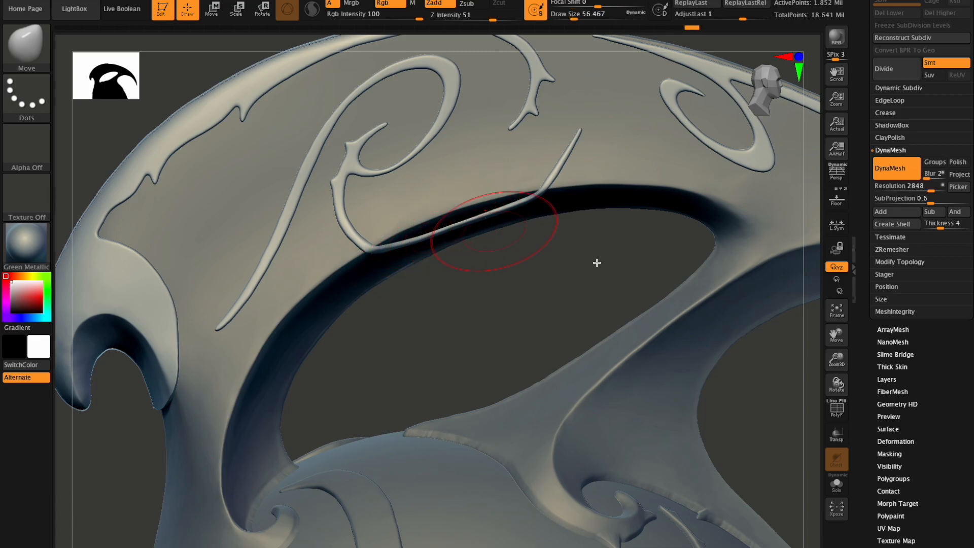
Remesh the inset crest ornaments with DynaMesh at resolution 2848
{"action": "left_click_drag", "start_coordinate": [838, 359], "coordinate": [794, 354]}
{"action": "left_click_drag", "start_coordinate": [836, 386], "coordinate": [687, 275]}
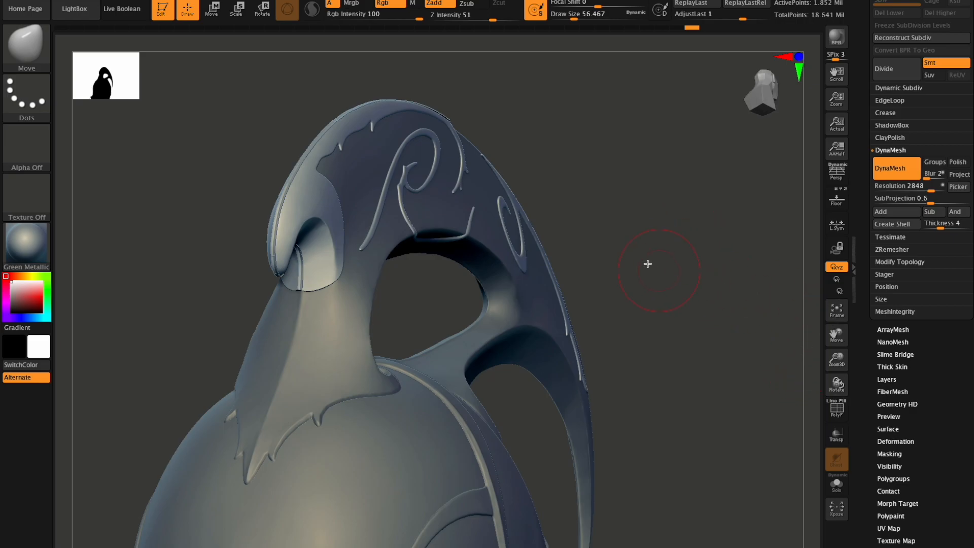
{"action": "key", "text": "ctrl"}
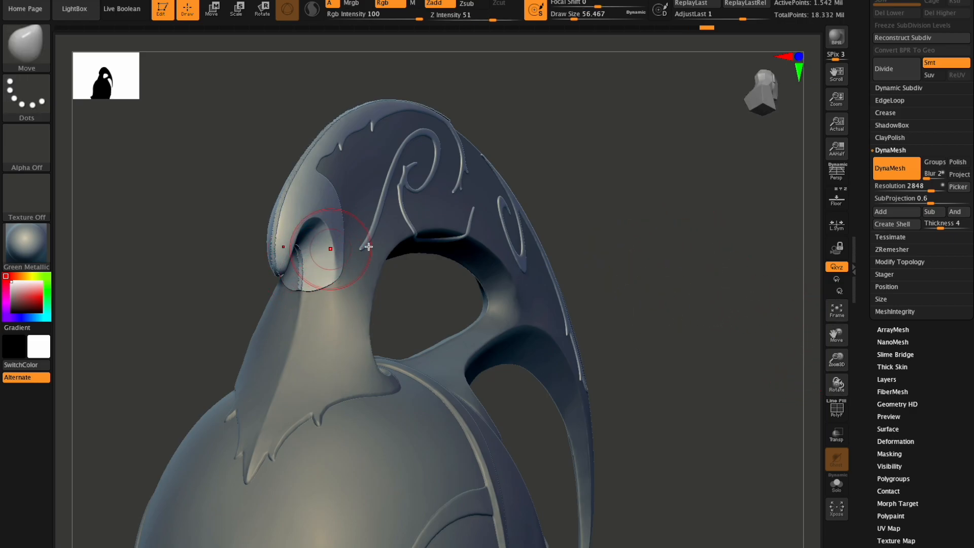
Set the draw size to 18.45511 and smooth the jagged centre seam down the front of the hooked cap
{"action": "left_click_drag", "start_coordinate": [837, 359], "coordinate": [837, 383]}
{"action": "left_click_drag", "start_coordinate": [837, 385], "coordinate": [895, 387]}
{"action": "left_click_drag", "start_coordinate": [578, 17], "coordinate": [564, 17]}
{"action": "key", "text": "shift"}
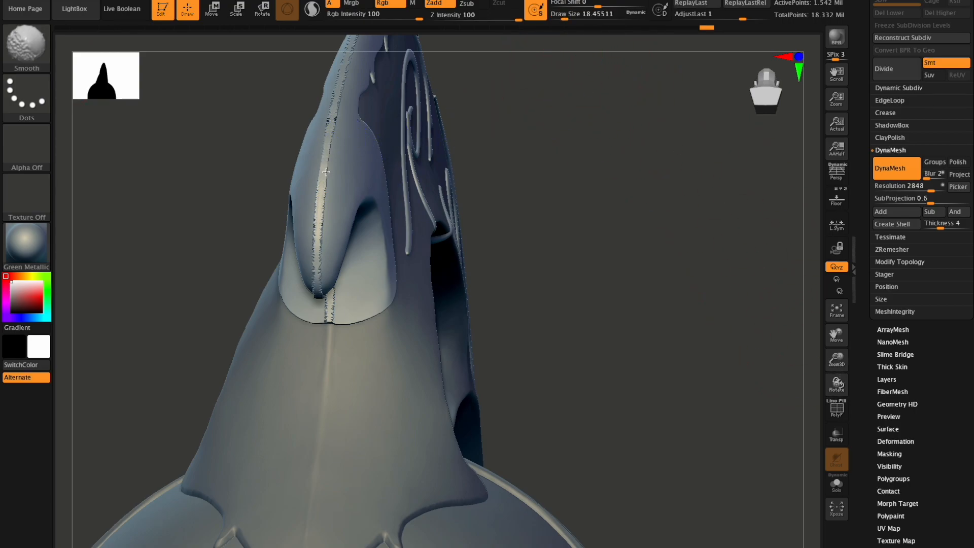
{"action": "left_click_drag", "start_coordinate": [837, 359], "coordinate": [837, 384]}
{"action": "key", "text": "shift"}
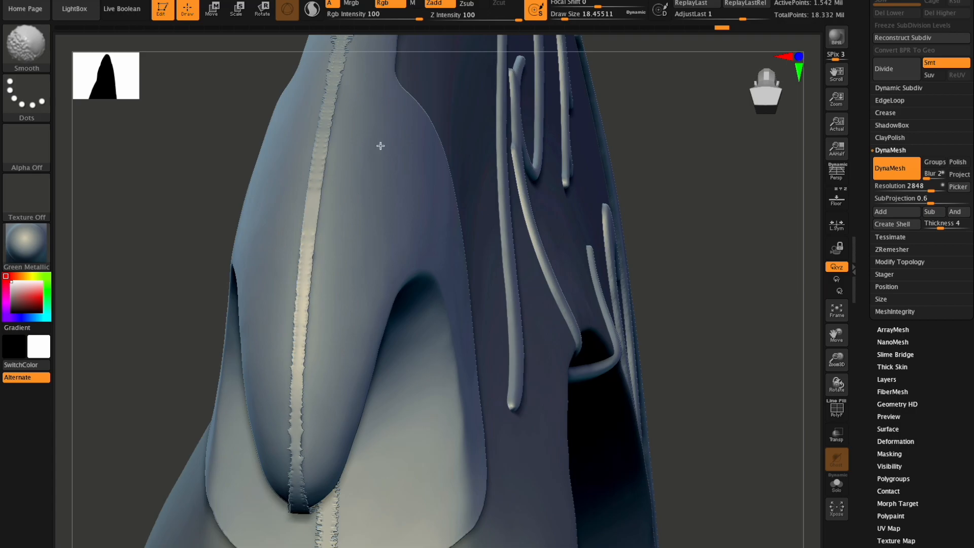
Smooth the jagged centre seam along the inner curve beneath the hooked cap and inspect the crest from both sides
{"action": "left_click_drag", "start_coordinate": [833, 377], "coordinate": [817, 334]}
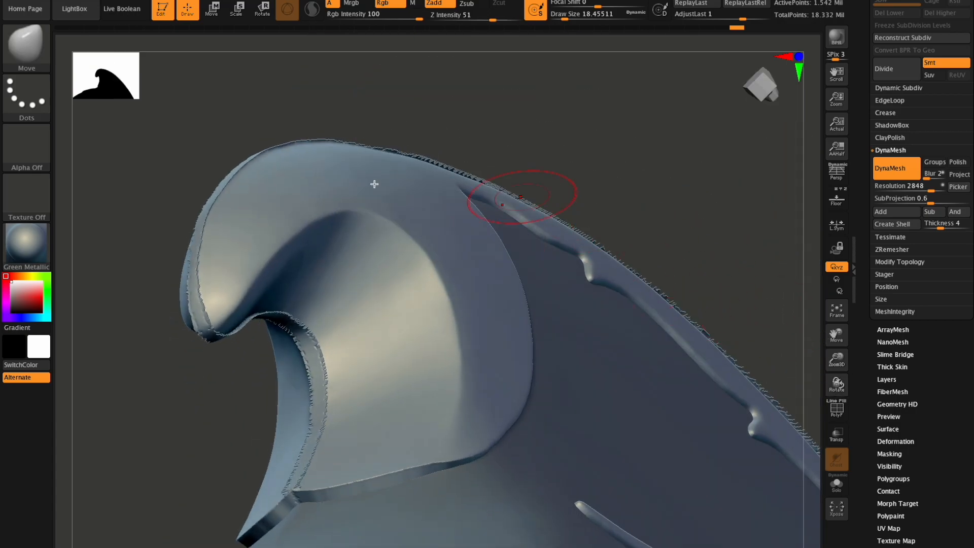
{"action": "left_click_drag", "start_coordinate": [300, 327], "coordinate": [308, 358], "text": "shift"}
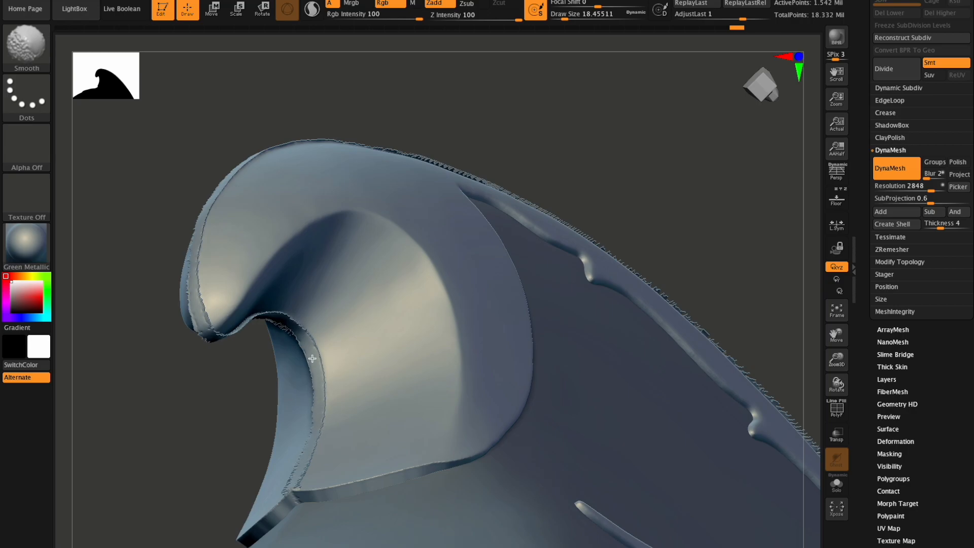
{"action": "mouse_move", "coordinate": [836, 384]}
{"action": "left_mouse_down"}
{"action": "mouse_move", "coordinate": [816, 398]}
{"action": "mouse_move", "coordinate": [860, 391]}
{"action": "mouse_move", "coordinate": [866, 404]}
{"action": "left_mouse_up"}
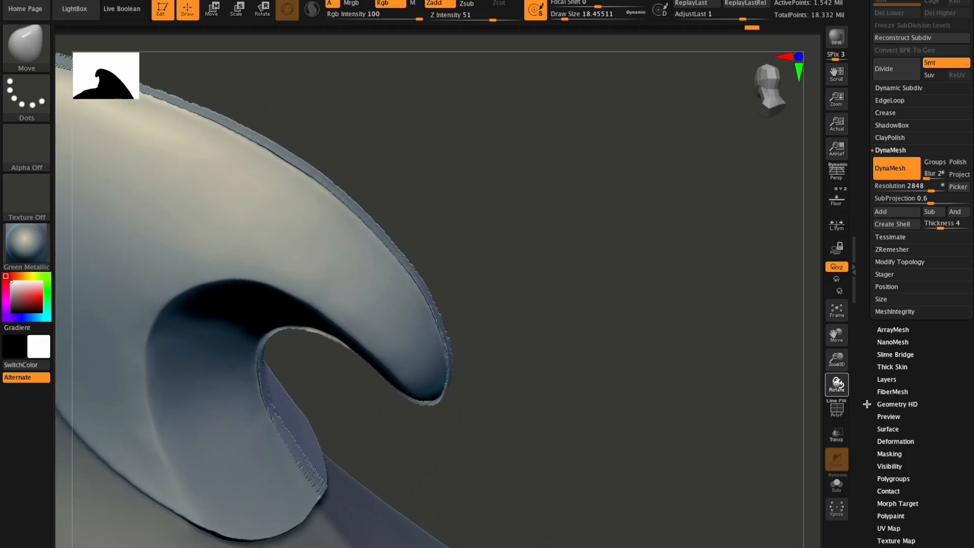
{"action": "left_click_drag", "start_coordinate": [838, 360], "coordinate": [795, 350]}
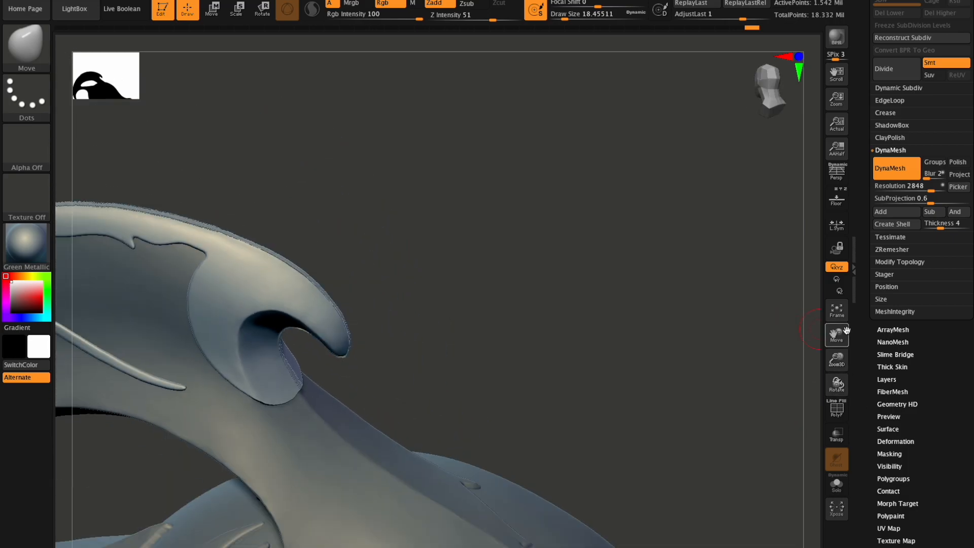
{"action": "left_click_drag", "start_coordinate": [847, 331], "coordinate": [921, 327]}
{"action": "mouse_move", "coordinate": [842, 362]}
{"action": "left_mouse_down"}
{"action": "mouse_move", "coordinate": [840, 379]}
{"action": "mouse_move", "coordinate": [836, 363]}
{"action": "mouse_move", "coordinate": [845, 367]}
{"action": "left_mouse_up"}
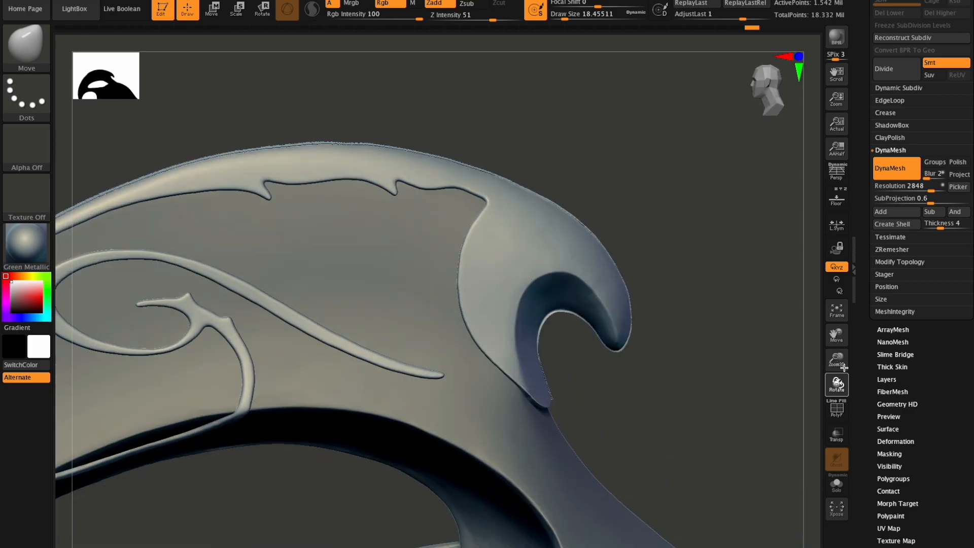
{"action": "mouse_move", "coordinate": [845, 368]}
{"action": "left_mouse_down"}
{"action": "mouse_move", "coordinate": [814, 387]}
{"action": "mouse_move", "coordinate": [829, 375]}
{"action": "left_mouse_up"}
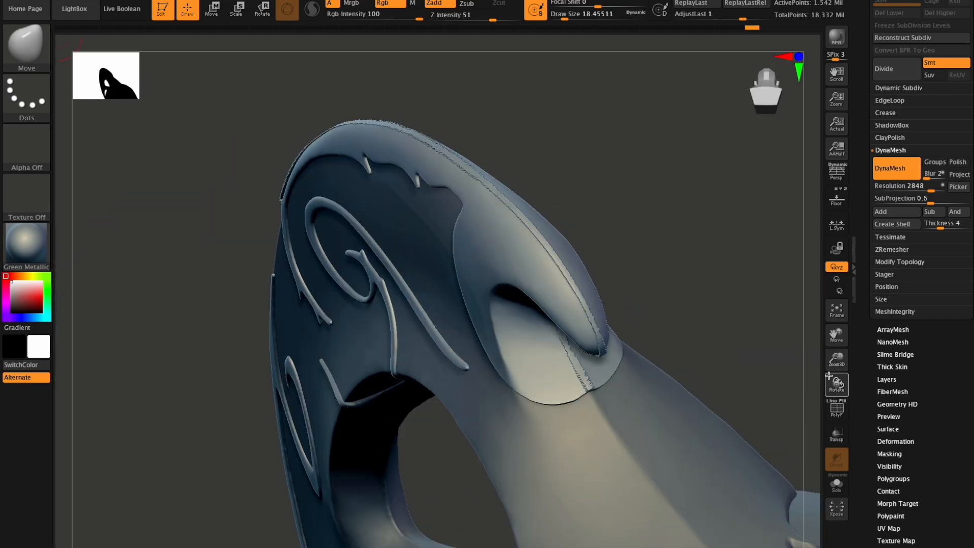
Roll the crest ornaments back through the undo history to the thicker version without the jagged centre seam
{"action": "left_click_drag", "start_coordinate": [731, 31], "coordinate": [639, 31]}
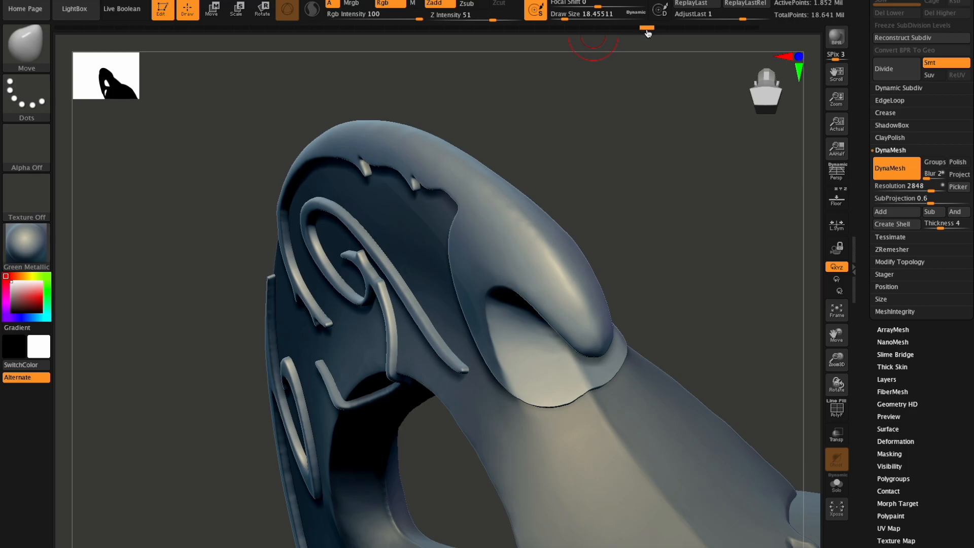
{"action": "left_click_drag", "start_coordinate": [671, 34], "coordinate": [678, 33]}
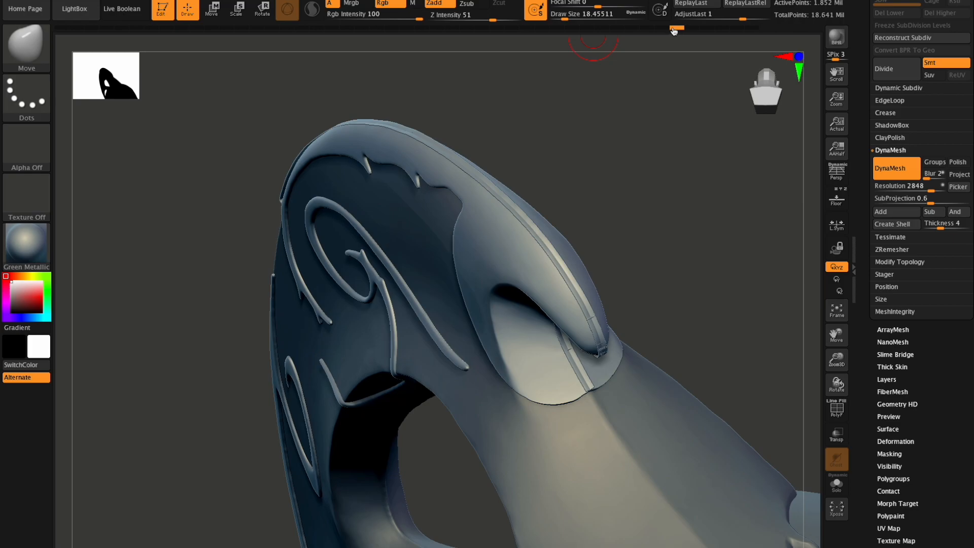
{"action": "left_click_drag", "start_coordinate": [674, 31], "coordinate": [670, 31]}
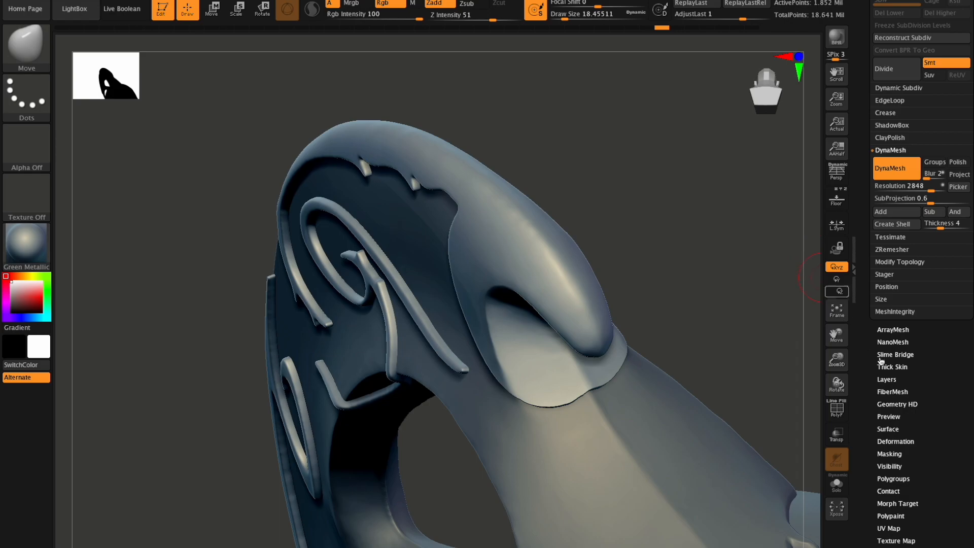
Hide one half of the crest ornament mesh, cutting it along the helmet's centreline from the front or rear view
{"action": "left_click_drag", "start_coordinate": [837, 384], "coordinate": [784, 406]}
{"action": "mouse_move", "coordinate": [833, 359]}
{"action": "left_mouse_down"}
{"action": "mouse_move", "coordinate": [785, 366]}
{"action": "mouse_move", "coordinate": [709, 290]}
{"action": "left_mouse_up"}
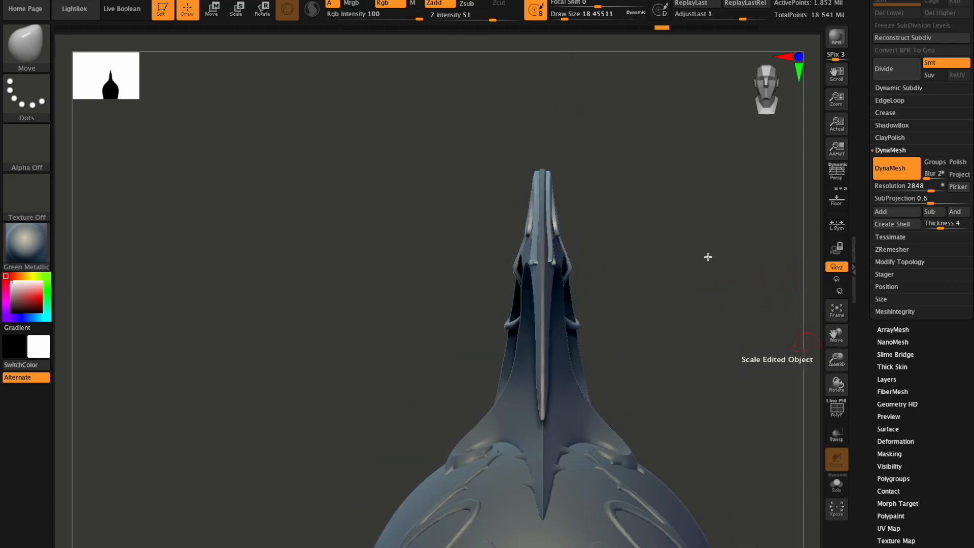
{"action": "left_click_drag", "start_coordinate": [835, 383], "coordinate": [833, 339]}
{"action": "left_click_drag", "start_coordinate": [838, 384], "coordinate": [845, 387], "text": "shift"}
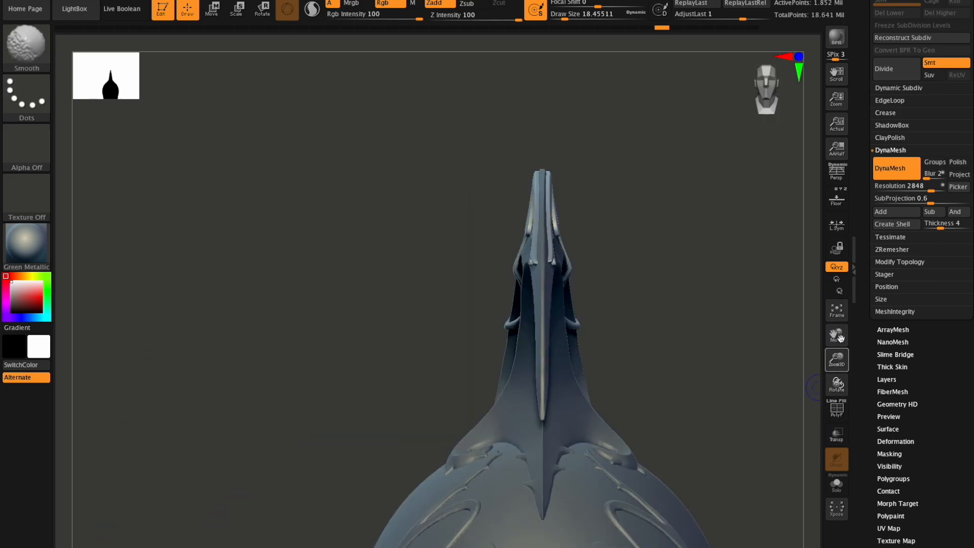
{"action": "mouse_move", "coordinate": [702, 120]}
{"action": "left_mouse_down", "text": "ctrl+alt+shift"}
{"action": "mouse_move", "coordinate": [576, 374]}
{"action": "mouse_move", "coordinate": [542, 421]}
{"action": "left_mouse_up", "text": "ctrl+alt+shift"}
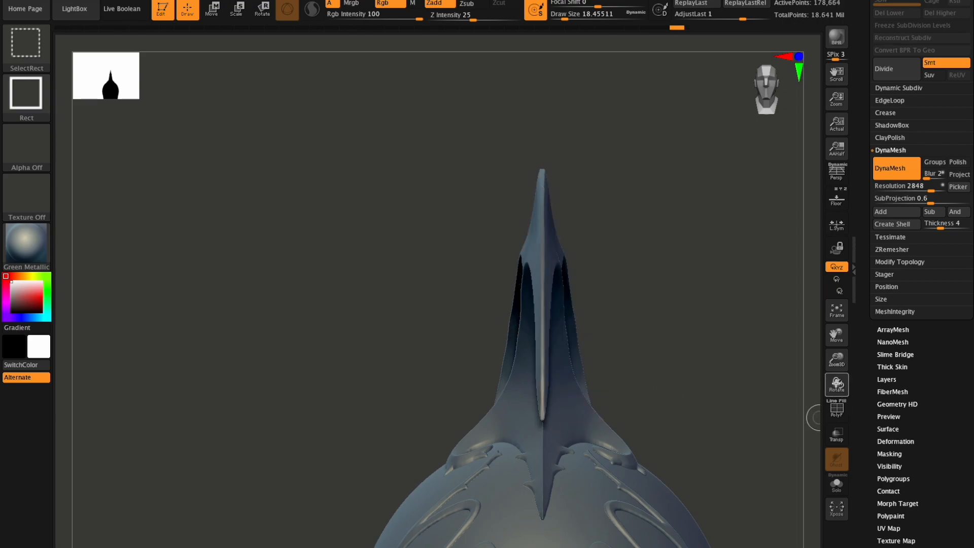
{"action": "left_click", "coordinate": [455, 285], "text": "ctrl+shift"}
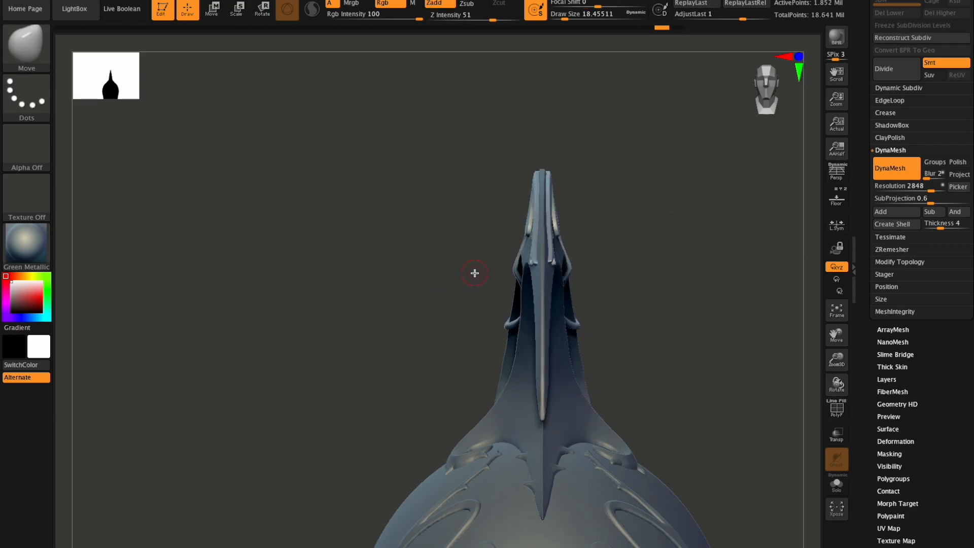
{"action": "left_click_drag", "start_coordinate": [673, 141], "coordinate": [545, 454], "text": "ctrl+alt+shift"}
{"action": "mouse_move", "coordinate": [837, 384]}
{"action": "left_mouse_down"}
{"action": "mouse_move", "coordinate": [789, 381]}
{"action": "mouse_move", "coordinate": [834, 367]}
{"action": "mouse_move", "coordinate": [821, 335]}
{"action": "left_mouse_up"}
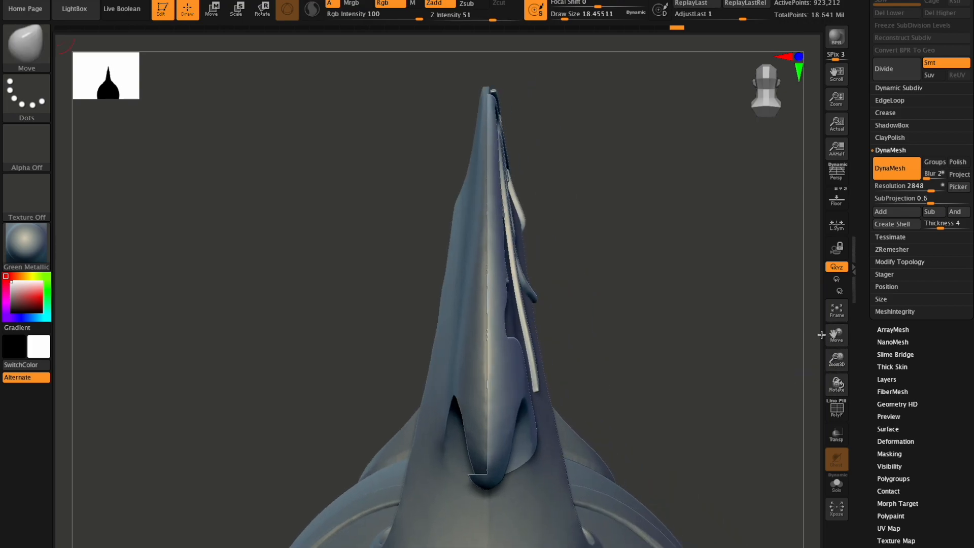
{"action": "left_click", "coordinate": [789, 355], "text": "ctrl+shift"}
{"action": "mouse_move", "coordinate": [314, 59]}
{"action": "left_mouse_down", "text": "ctrl+shift"}
{"action": "mouse_move", "coordinate": [394, 258]}
{"action": "mouse_move", "coordinate": [473, 533]}
{"action": "mouse_move", "coordinate": [486, 519]}
{"action": "left_mouse_up", "text": "ctrl+shift"}
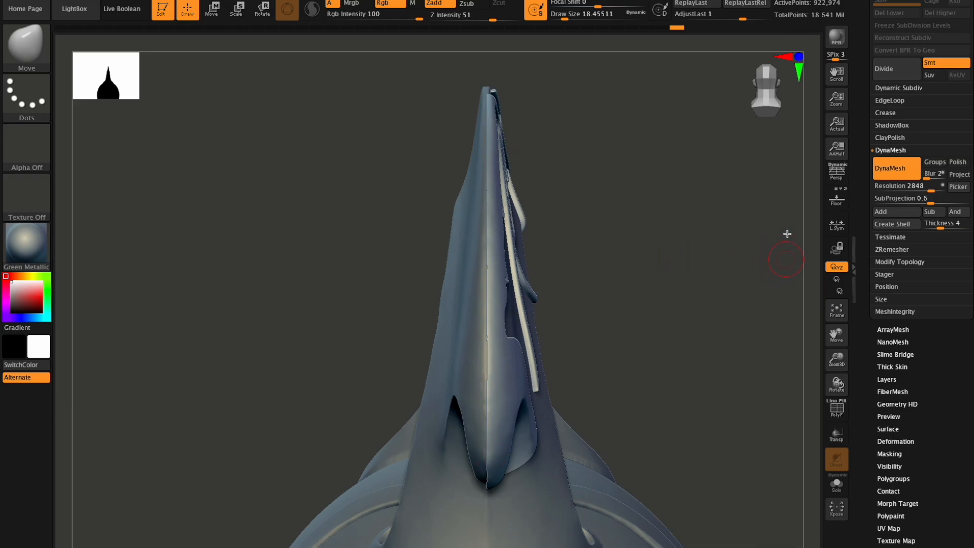
Delete the hidden half of the crest ornament mesh
{"action": "left_click", "coordinate": [901, 264]}
{"action": "left_click", "coordinate": [895, 249]}
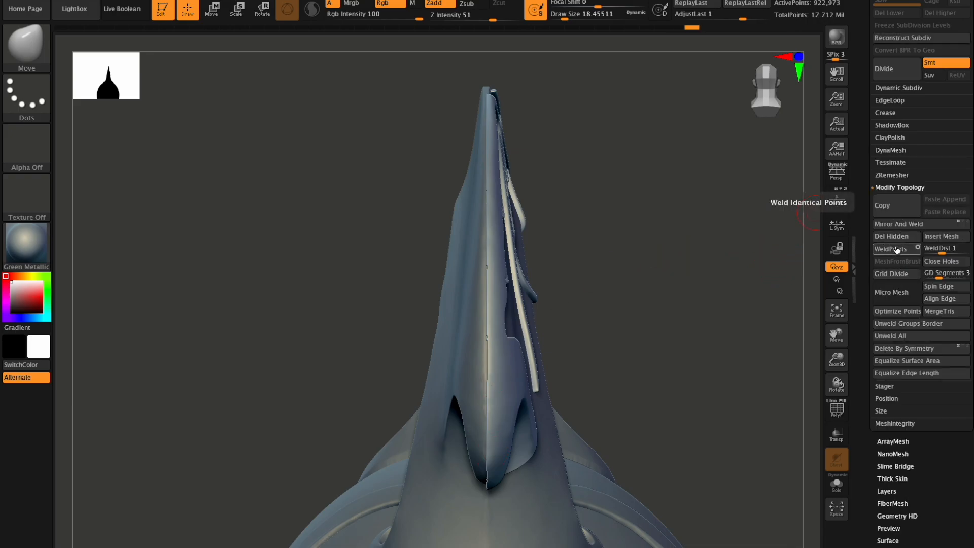
{"action": "left_click", "coordinate": [891, 150]}
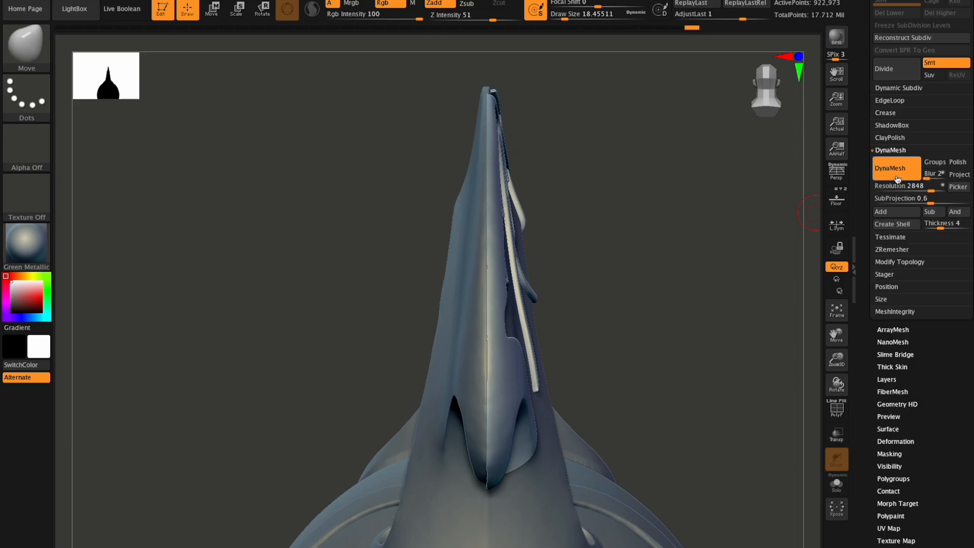
Duplicate the remaining half of the crest ornaments as a separate subtool and mirror the copy to the opposite side
{"action": "left_click_drag", "start_coordinate": [924, 60], "coordinate": [924, 100]}
{"action": "left_click", "coordinate": [888, 12]}
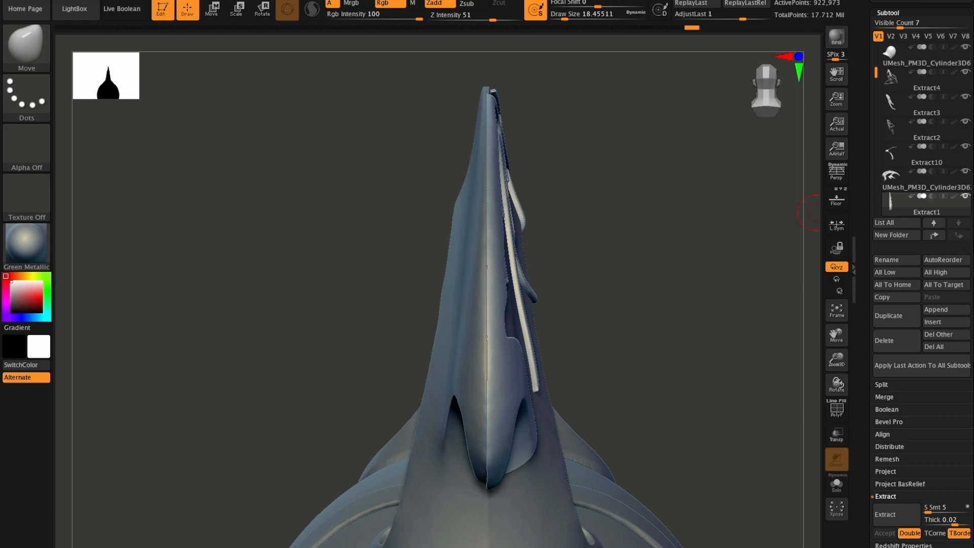
{"action": "scroll", "coordinate": [893, 238], "scroll_direction": "down", "scroll_amount": 1}
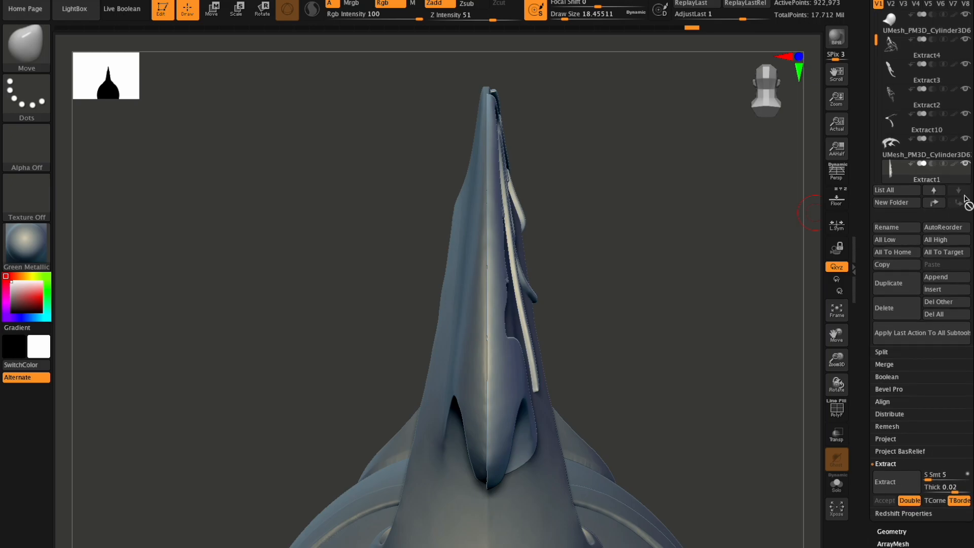
{"action": "left_click", "coordinate": [896, 284]}
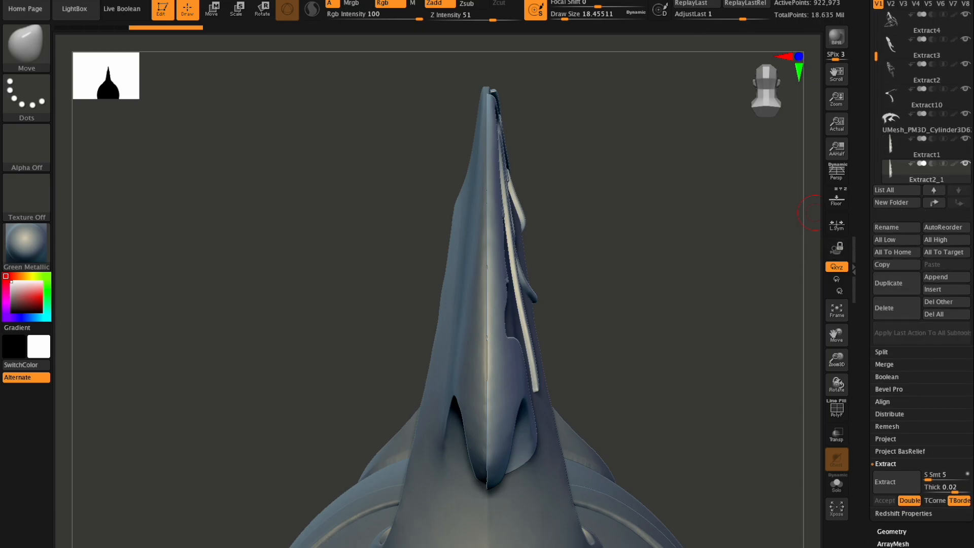
{"action": "scroll", "coordinate": [930, 236], "scroll_direction": "down", "scroll_amount": 6}
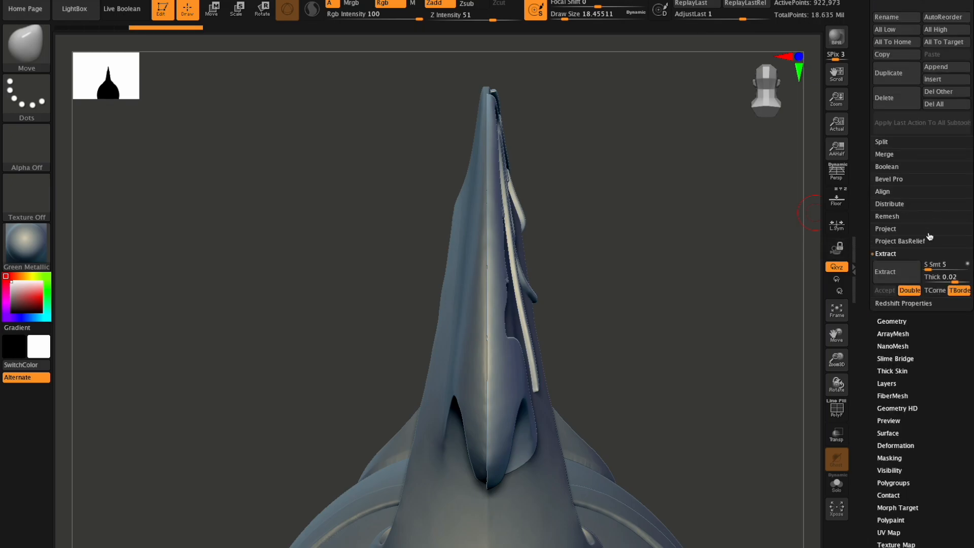
{"action": "left_click", "coordinate": [895, 445]}
{"action": "left_click", "coordinate": [893, 124]}
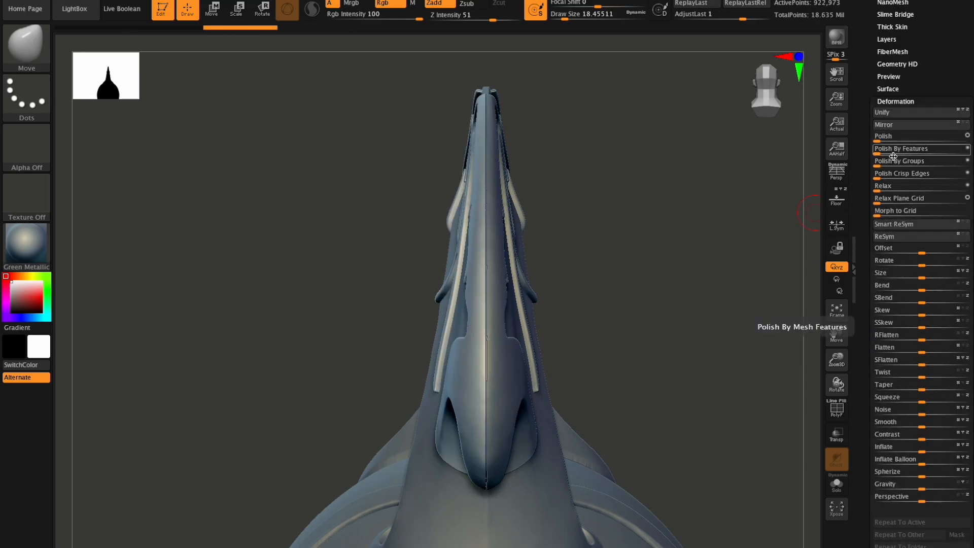
Undo the mirroring and delete the duplicated ornament subtool Extract2_1
{"action": "mouse_move", "coordinate": [837, 361]}
{"action": "left_mouse_down"}
{"action": "mouse_move", "coordinate": [842, 387]}
{"action": "mouse_move", "coordinate": [841, 377]}
{"action": "left_mouse_up"}
{"action": "key", "text": "ctrl+z"}
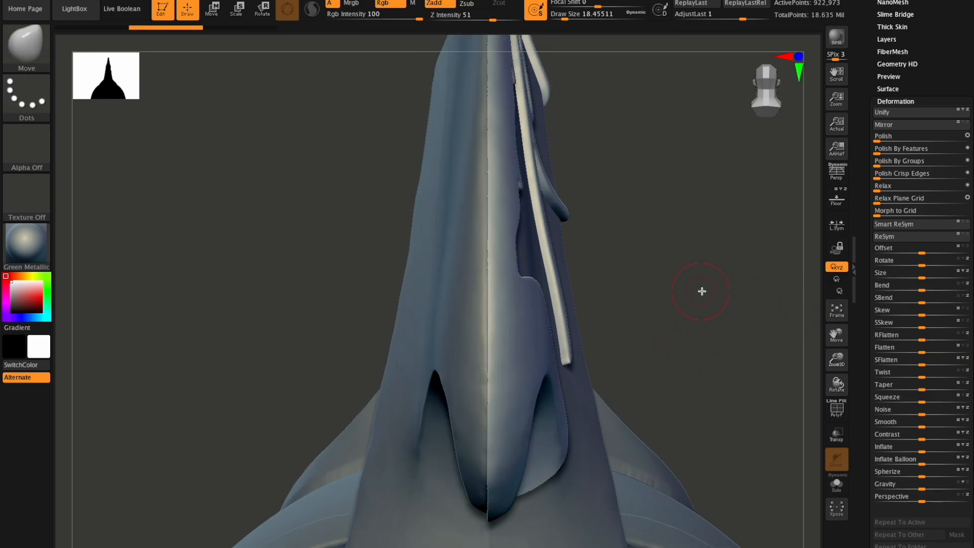
{"action": "scroll", "coordinate": [948, 54], "scroll_direction": "up", "scroll_amount": 3}
{"action": "left_click", "coordinate": [889, 41]}
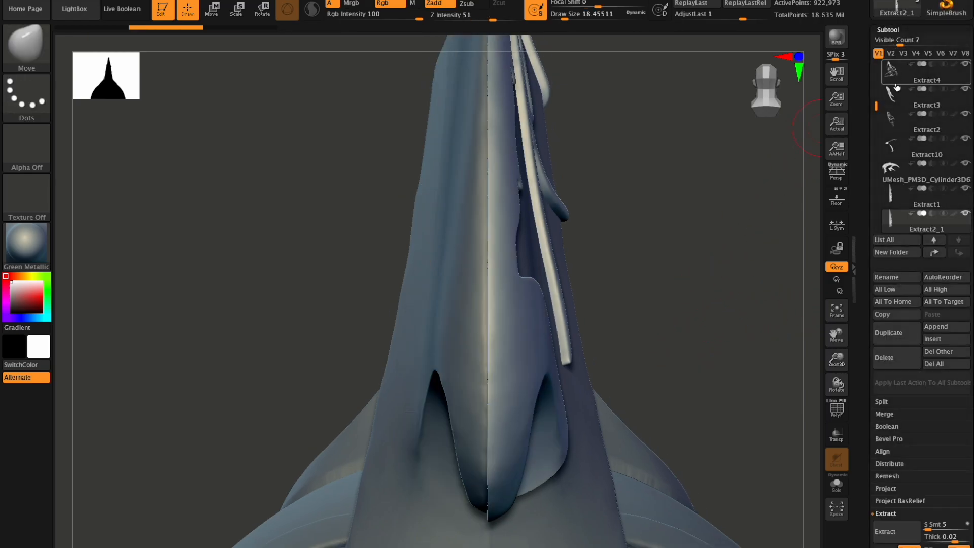
{"action": "left_click", "coordinate": [893, 355]}
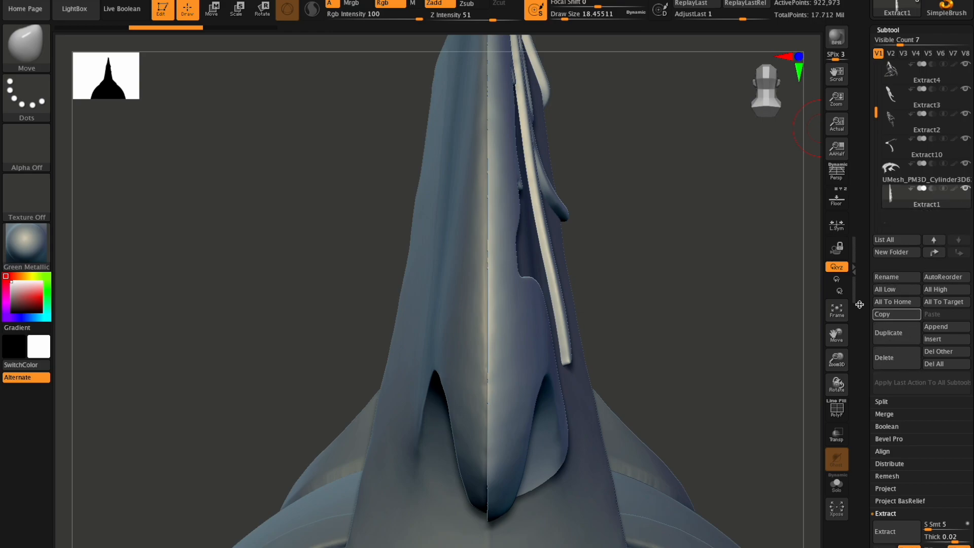
Restore the full ornament mesh and hide one half again with a rectangle ending closer to the centreline
{"action": "mouse_move", "coordinate": [837, 334]}
{"action": "left_mouse_down"}
{"action": "mouse_move", "coordinate": [830, 349]}
{"action": "mouse_move", "coordinate": [827, 317]}
{"action": "left_mouse_up"}
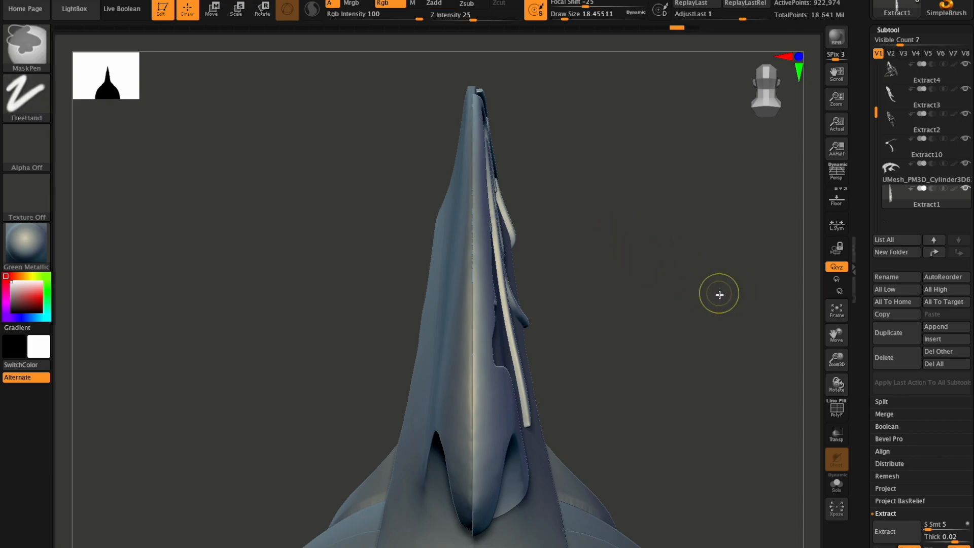
{"action": "key", "text": "ctrl+z"}
{"action": "mouse_move", "coordinate": [324, 63]}
{"action": "left_mouse_down", "text": "ctrl+shift"}
{"action": "mouse_move", "coordinate": [446, 402]}
{"action": "mouse_move", "coordinate": [467, 533]}
{"action": "mouse_move", "coordinate": [447, 507]}
{"action": "mouse_move", "coordinate": [471, 547]}
{"action": "left_mouse_up", "text": "ctrl+shift"}
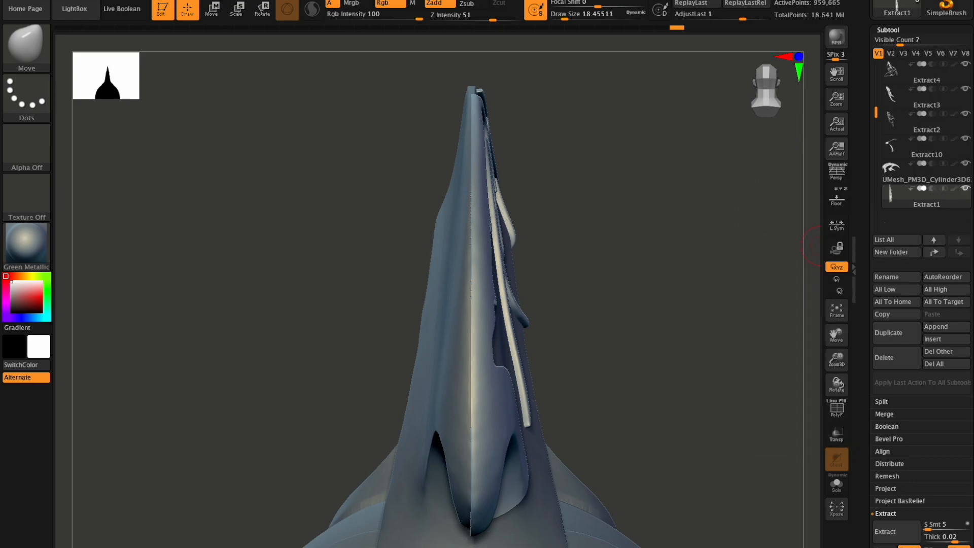
Duplicate the half-hidden Extract1 ornament subtool and open the deformation options for the copy
{"action": "scroll", "coordinate": [933, 255], "scroll_direction": "down", "scroll_amount": 5}
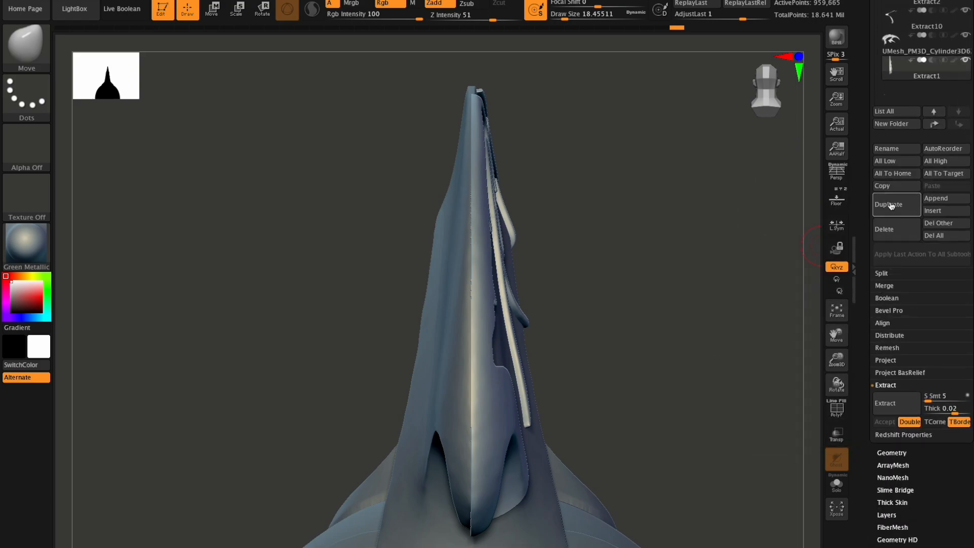
{"action": "scroll", "coordinate": [888, 398], "scroll_direction": "down", "scroll_amount": 6}
{"action": "left_click", "coordinate": [895, 410]}
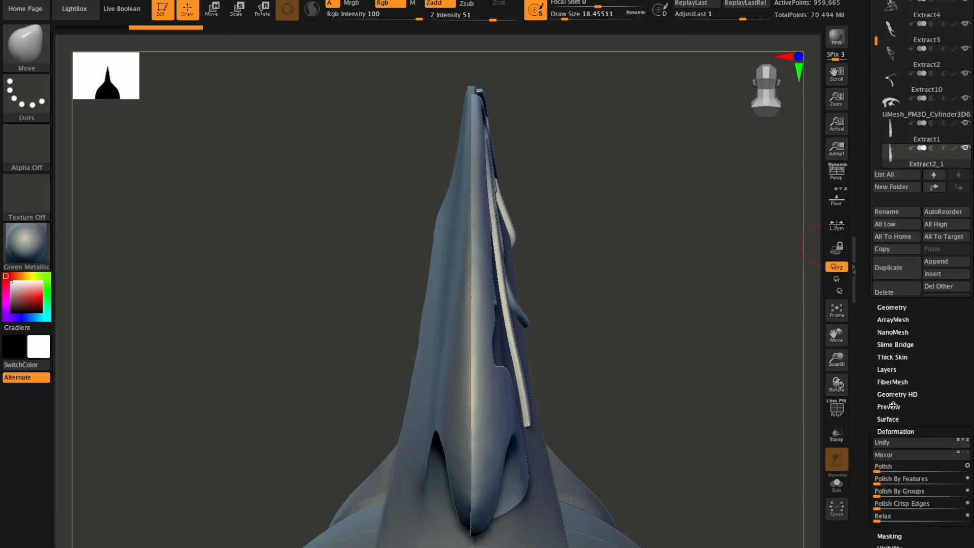
Mirror the duplicated ornament Extract2_1 to the opposite side of the crest
{"action": "scroll", "coordinate": [895, 305], "scroll_direction": "down", "scroll_amount": 10}
{"action": "left_click", "coordinate": [891, 126]}
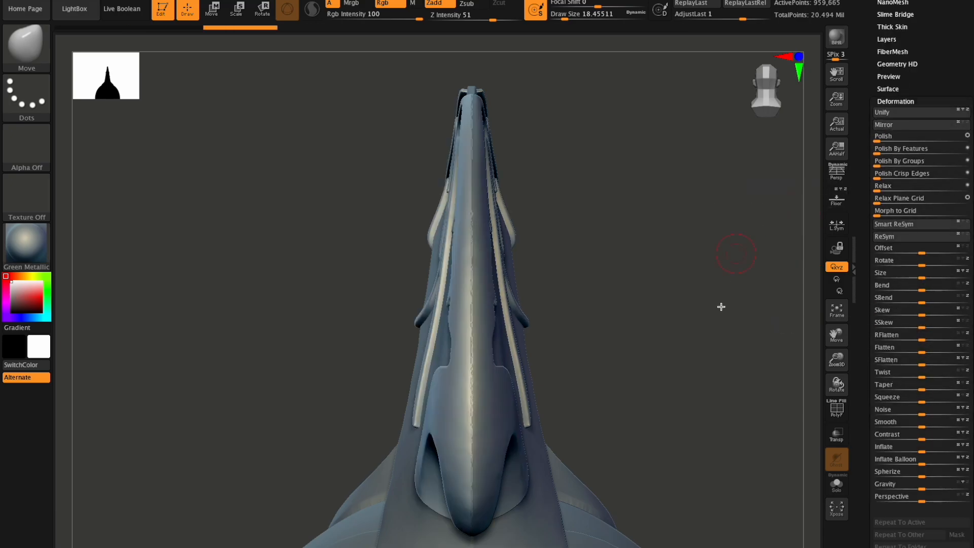
{"action": "left_click_drag", "start_coordinate": [836, 362], "coordinate": [819, 381]}
{"action": "scroll", "coordinate": [935, 86], "scroll_direction": "up", "scroll_amount": 5}
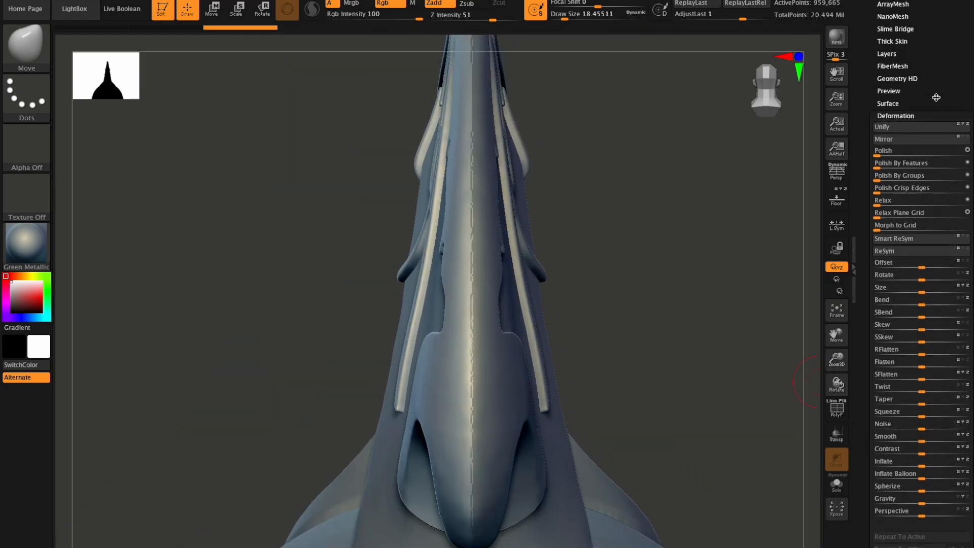
Select the Extract1 ornament and try to merge it down with Extract2_1
{"action": "left_click", "coordinate": [888, 66]}
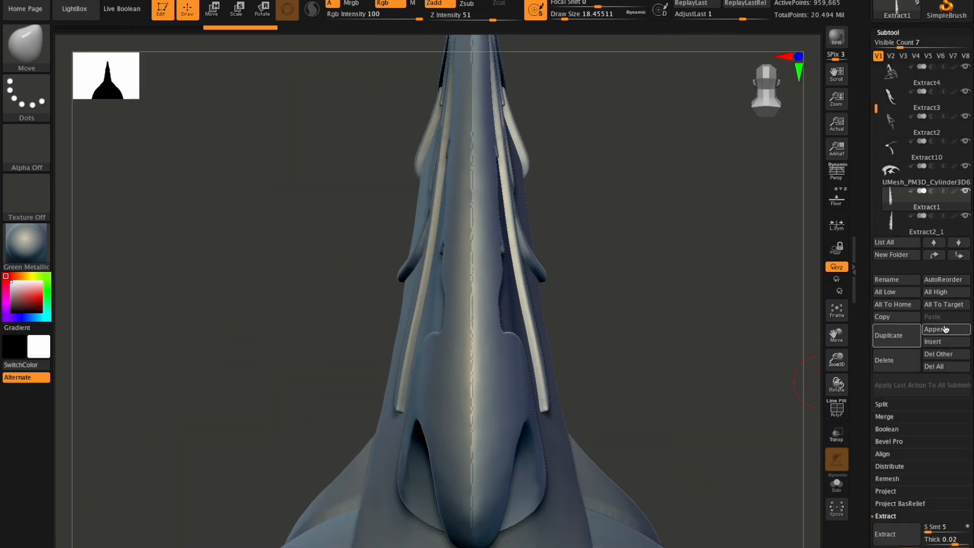
{"action": "scroll", "coordinate": [900, 335], "scroll_direction": "down", "scroll_amount": 3}
{"action": "left_click", "coordinate": [885, 293]}
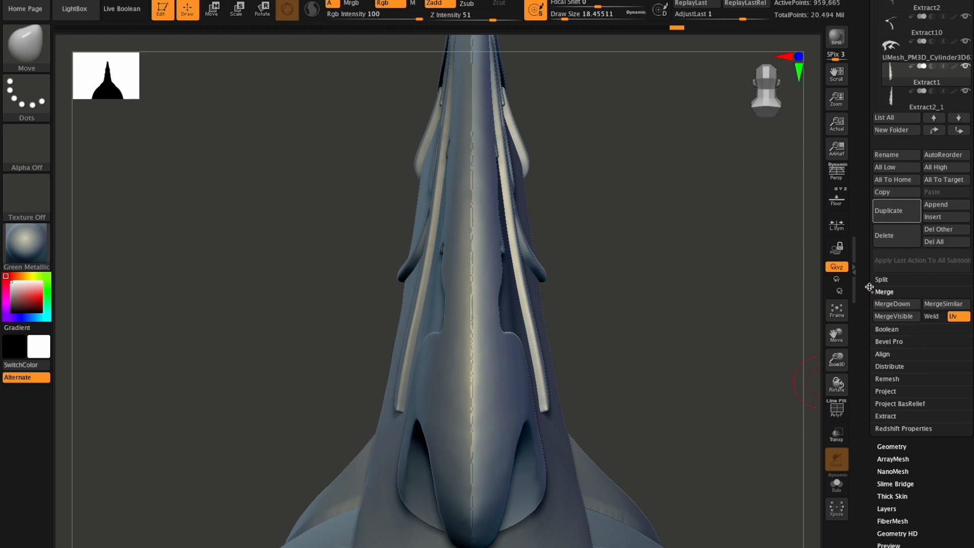
{"action": "left_click", "coordinate": [894, 304]}
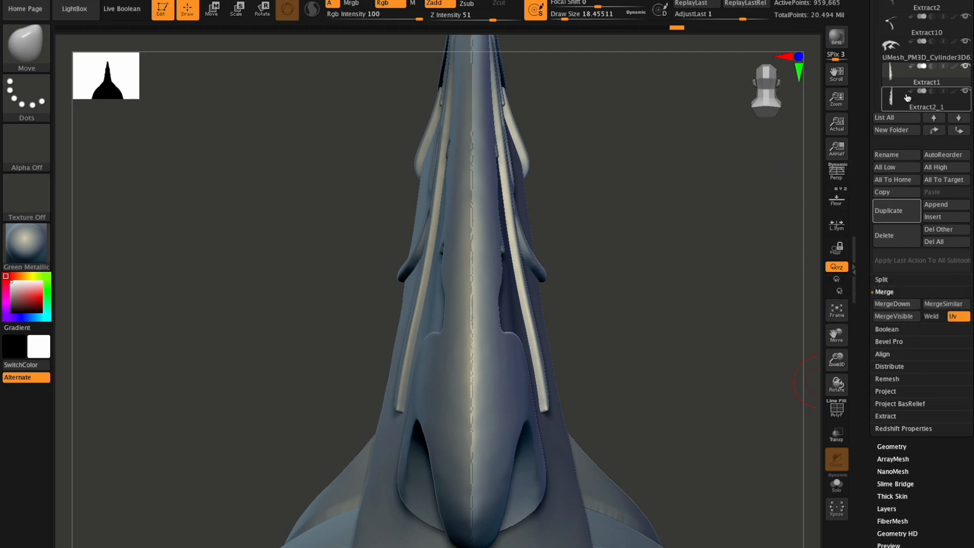
Delete the hidden geometry of Extract1 and try again to merge it down with Extract2_1
{"action": "left_click", "coordinate": [902, 446]}
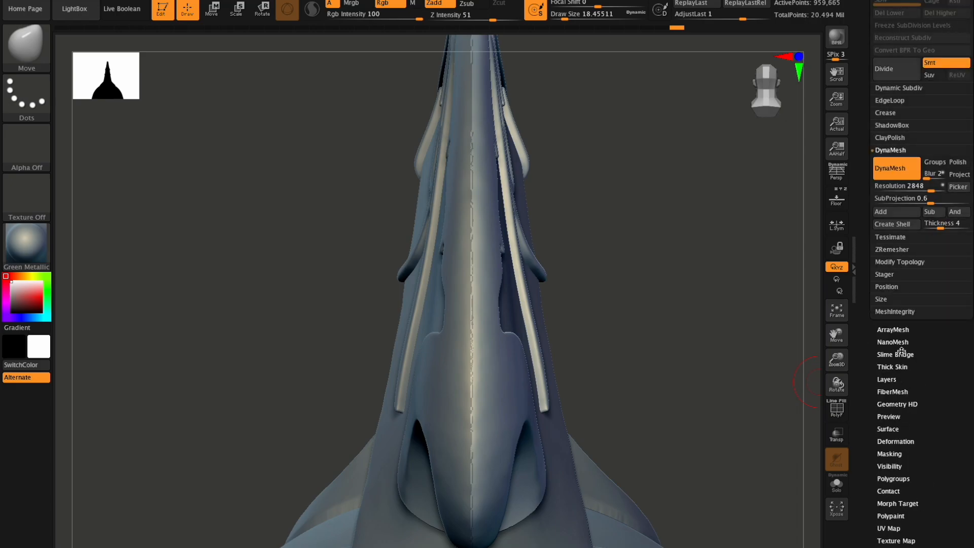
{"action": "left_click", "coordinate": [893, 262]}
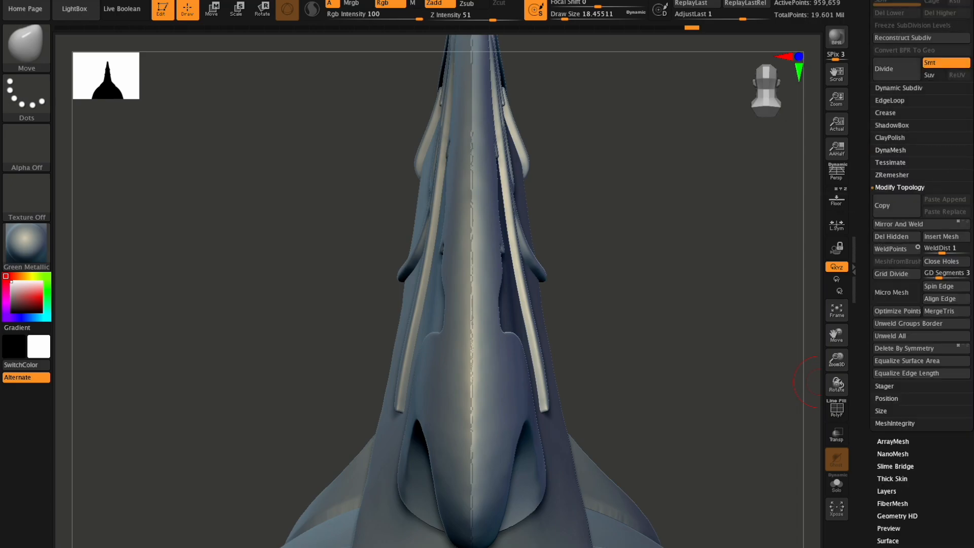
{"action": "scroll", "coordinate": [897, 123], "scroll_direction": "up", "scroll_amount": 3}
{"action": "left_click", "coordinate": [888, 74]}
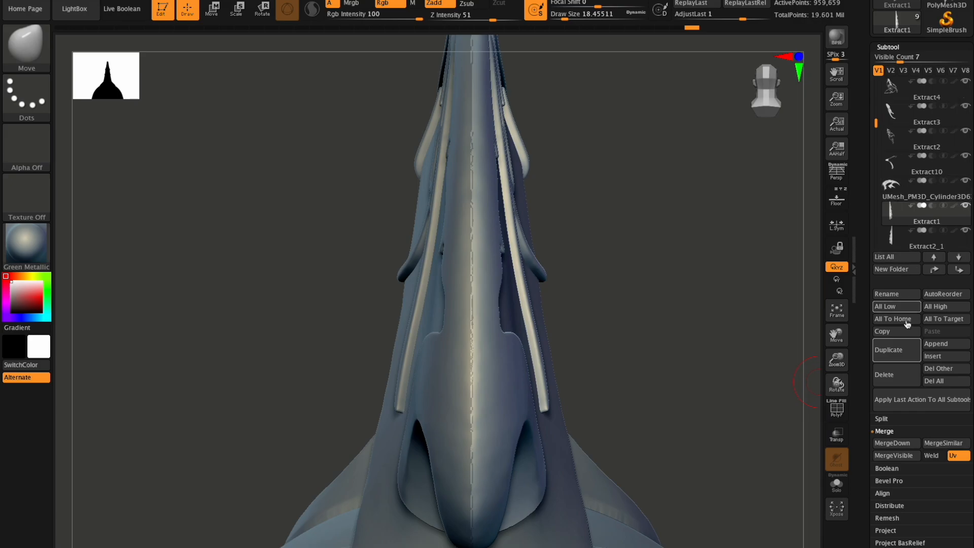
{"action": "left_click", "coordinate": [887, 443]}
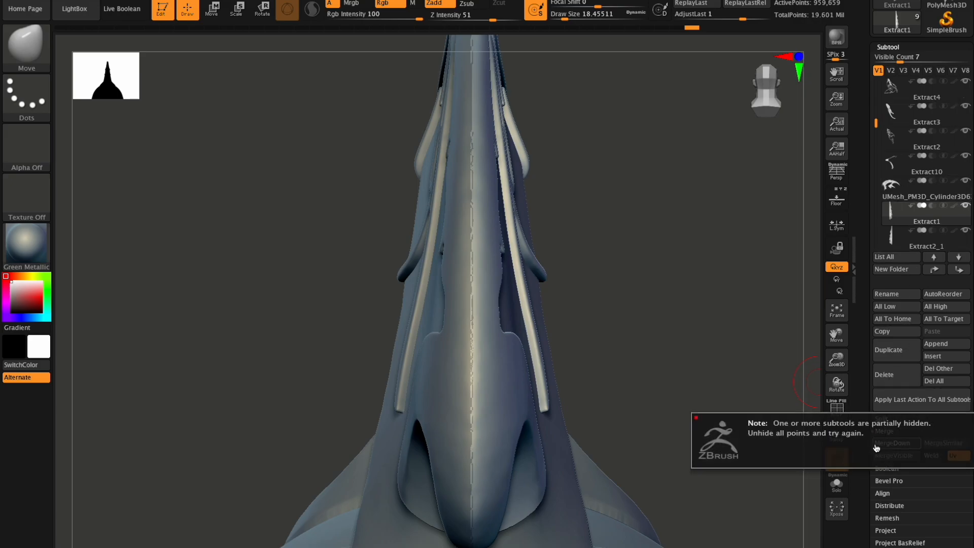
Select the mirrored ornament Extract2_1 and delete its hidden geometry
{"action": "left_click", "coordinate": [906, 230]}
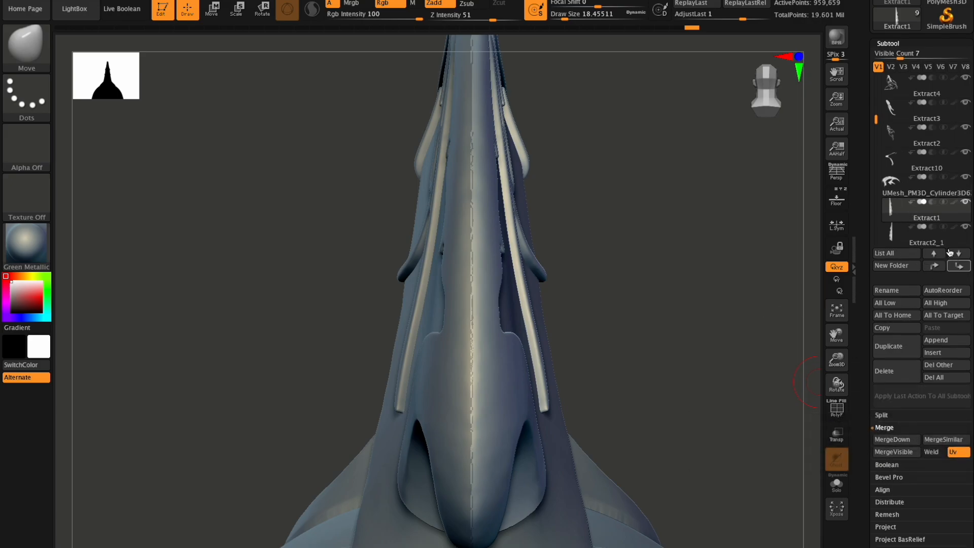
{"action": "scroll", "coordinate": [903, 406], "scroll_direction": "down", "scroll_amount": 5}
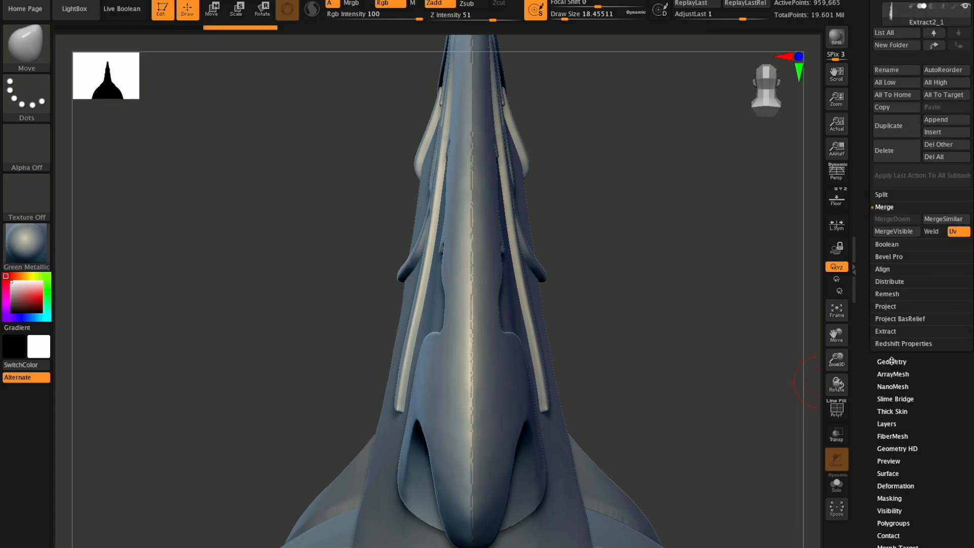
{"action": "left_click", "coordinate": [891, 361]}
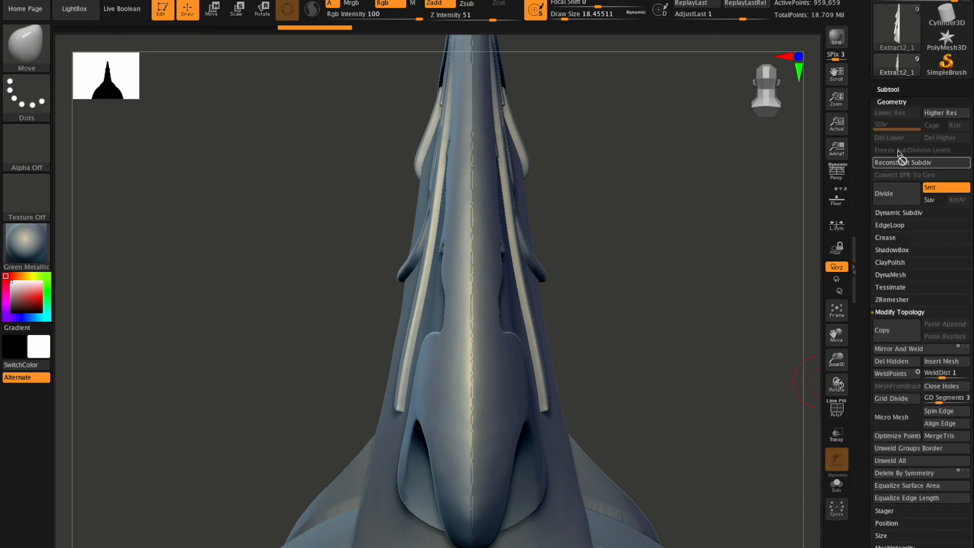
Merge Extract1 down with Extract2_1 and update the DynaMesh of the combined ornament
{"action": "left_click", "coordinate": [883, 90]}
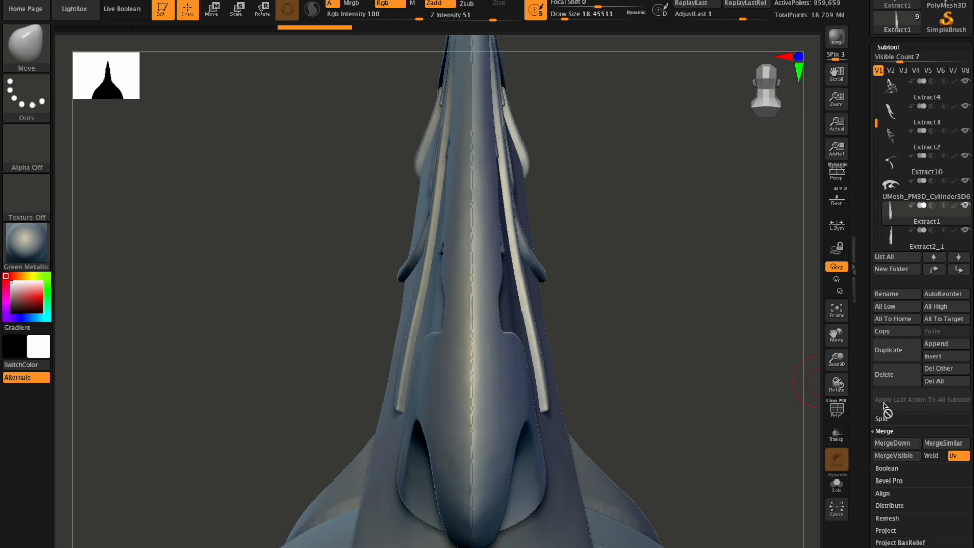
{"action": "left_click", "coordinate": [891, 443]}
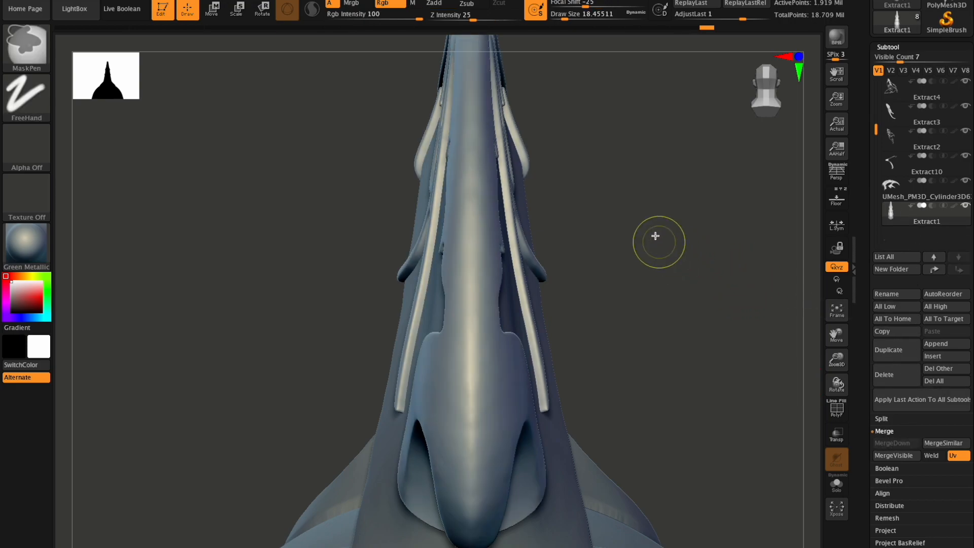
{"action": "left_click_drag", "start_coordinate": [655, 235], "coordinate": [782, 357], "text": "ctrl"}
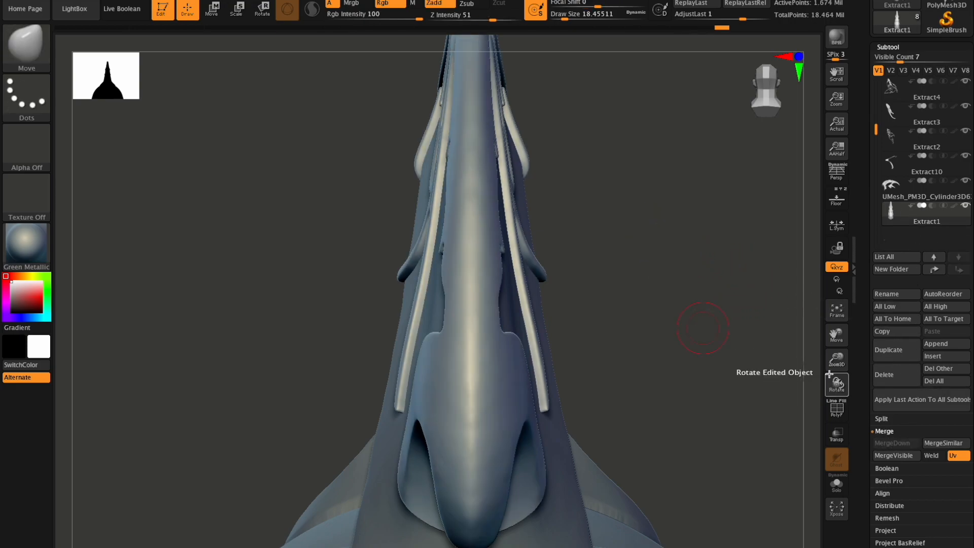
Undo the DynaMesh update, the merge and the mirrored duplicate, going back to the one-sided Extract1 ornament
{"action": "mouse_move", "coordinate": [831, 382]}
{"action": "left_mouse_down"}
{"action": "mouse_move", "coordinate": [838, 385]}
{"action": "mouse_move", "coordinate": [834, 360]}
{"action": "mouse_move", "coordinate": [820, 362]}
{"action": "mouse_move", "coordinate": [837, 383]}
{"action": "left_mouse_up"}
{"action": "key", "text": "ctrl+z"}
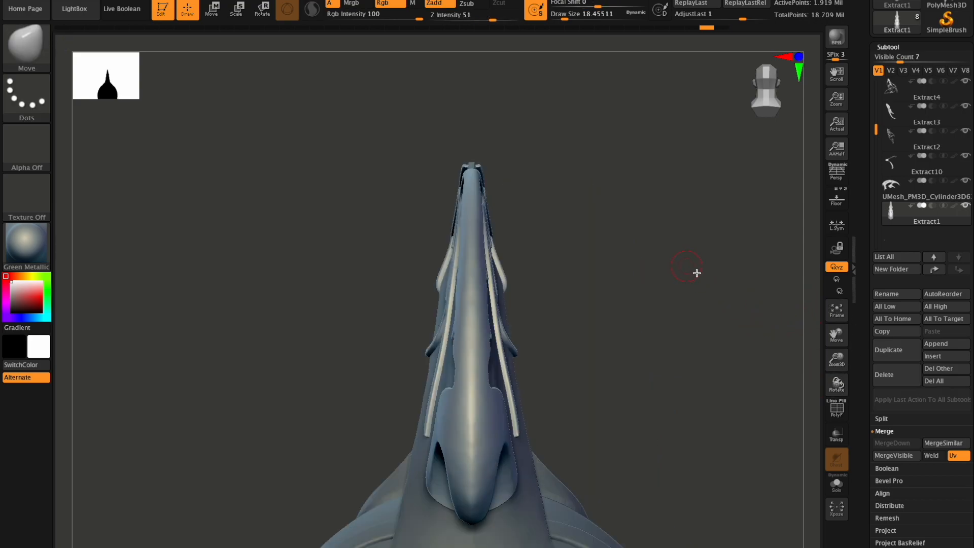
{"action": "key", "text": "ctrl+z"}
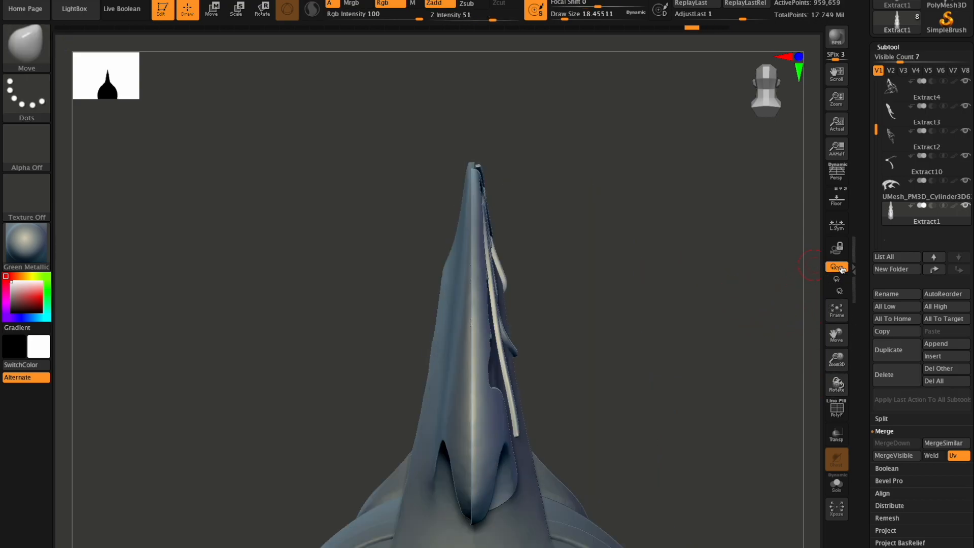
Nudge the Extract1 ornament slightly along the X axis with the Move gizmo, checking its fit on the crest
{"action": "mouse_move", "coordinate": [837, 384]}
{"action": "left_mouse_down"}
{"action": "mouse_move", "coordinate": [822, 372]}
{"action": "mouse_move", "coordinate": [793, 376]}
{"action": "mouse_move", "coordinate": [840, 338]}
{"action": "mouse_move", "coordinate": [766, 309]}
{"action": "left_mouse_up"}
{"action": "left_click", "coordinate": [213, 11]}
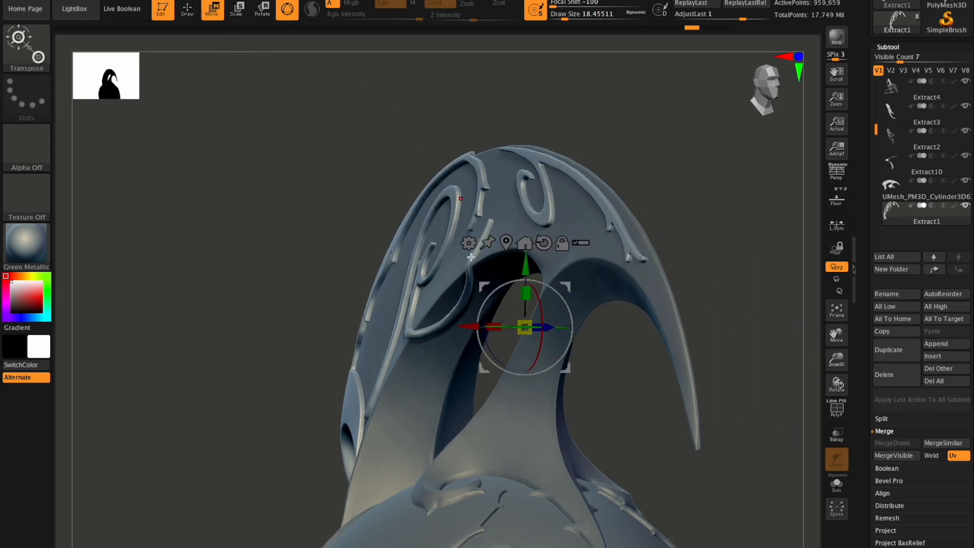
{"action": "left_click_drag", "start_coordinate": [469, 327], "coordinate": [470, 328]}
{"action": "left_click_drag", "start_coordinate": [837, 385], "coordinate": [845, 384]}
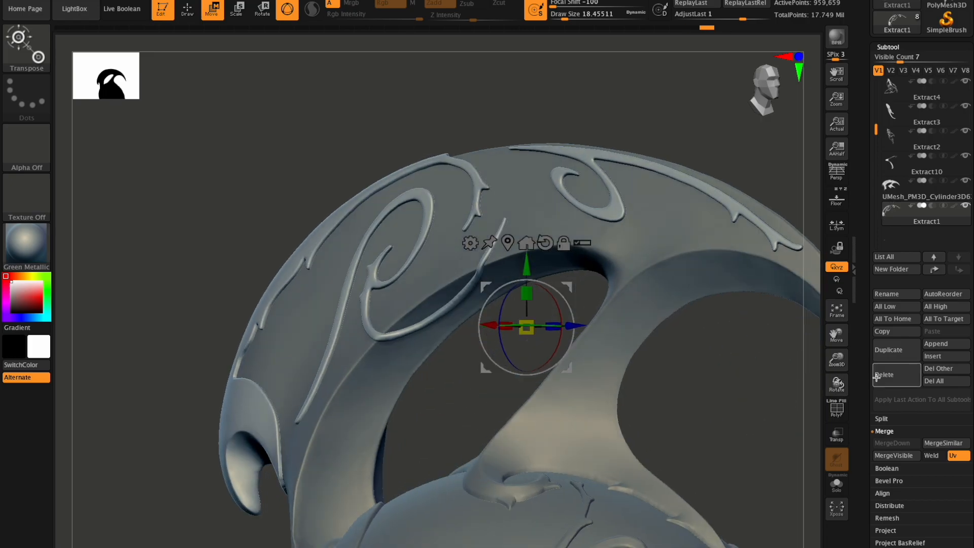
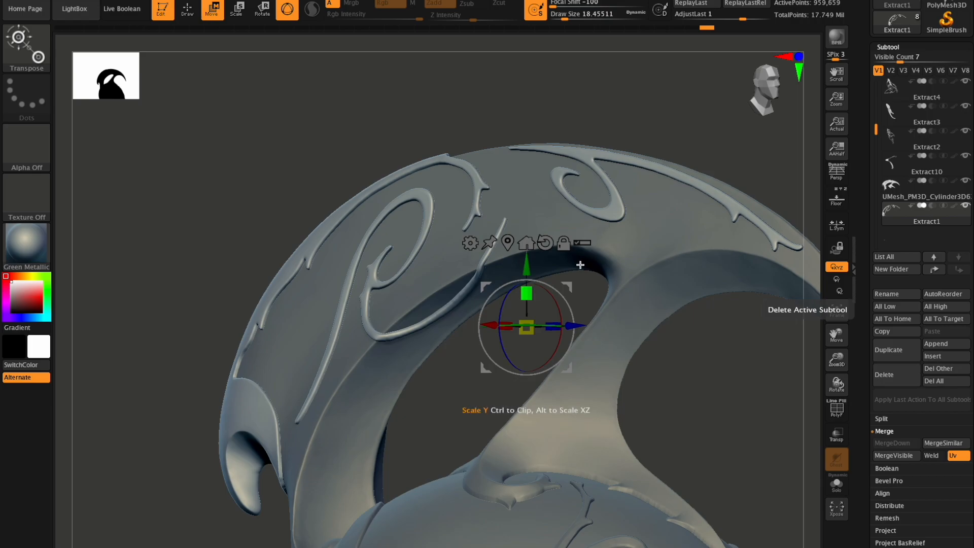
{"action": "left_click_drag", "start_coordinate": [837, 384], "coordinate": [801, 316], "text": "shift"}
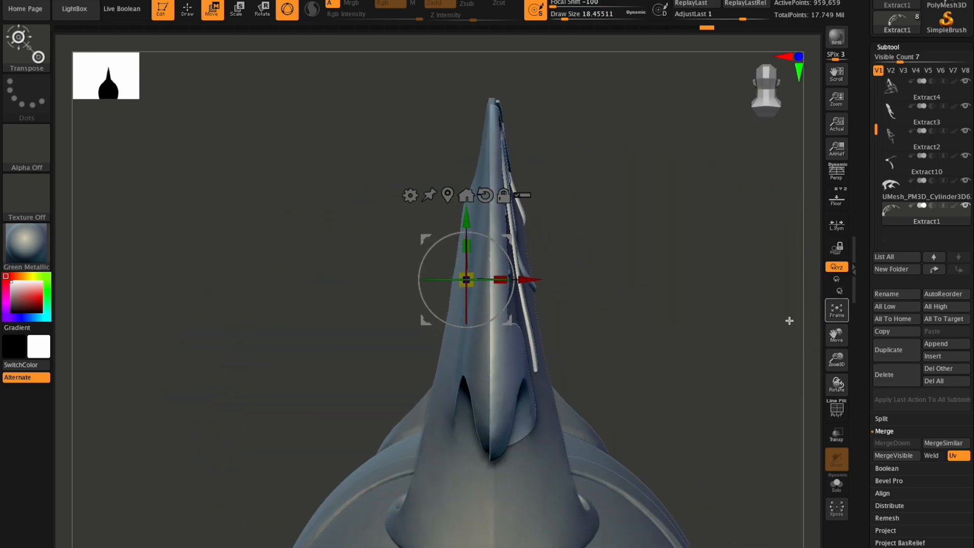
{"action": "left_click_drag", "start_coordinate": [836, 384], "coordinate": [838, 385]}
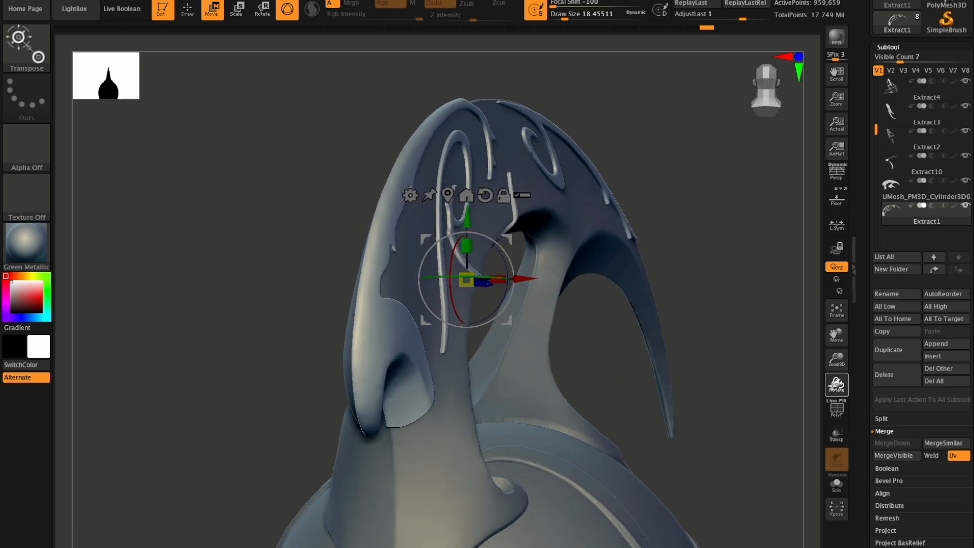
{"action": "left_click_drag", "start_coordinate": [521, 279], "coordinate": [523, 279]}
{"action": "mouse_move", "coordinate": [837, 385]}
{"action": "left_mouse_down"}
{"action": "mouse_move", "coordinate": [830, 404]}
{"action": "mouse_move", "coordinate": [841, 397]}
{"action": "left_mouse_up"}
{"action": "mouse_move", "coordinate": [837, 384]}
{"action": "left_mouse_down", "text": "shift"}
{"action": "mouse_move", "coordinate": [856, 385]}
{"action": "mouse_move", "coordinate": [836, 373]}
{"action": "mouse_move", "coordinate": [839, 384]}
{"action": "left_mouse_up", "text": "shift"}
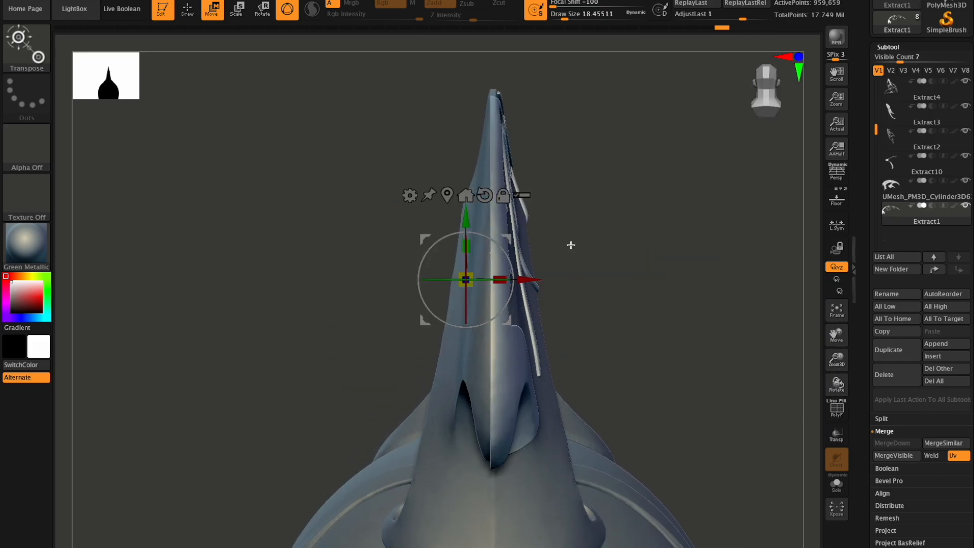
Hide the part of Extract1 that lies beyond the crest's centre line and duplicate the subtool
{"action": "mouse_move", "coordinate": [359, 76]}
{"action": "left_mouse_down", "text": "ctrl+shift"}
{"action": "mouse_move", "coordinate": [483, 404]}
{"action": "mouse_move", "coordinate": [490, 508]}
{"action": "left_mouse_up", "text": "ctrl+shift"}
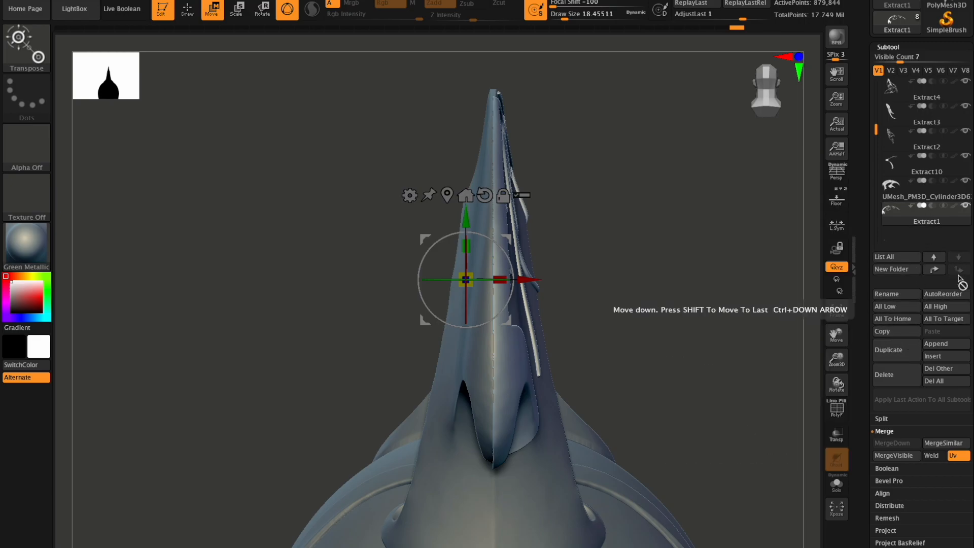
{"action": "left_click_drag", "start_coordinate": [971, 346], "coordinate": [970, 227]}
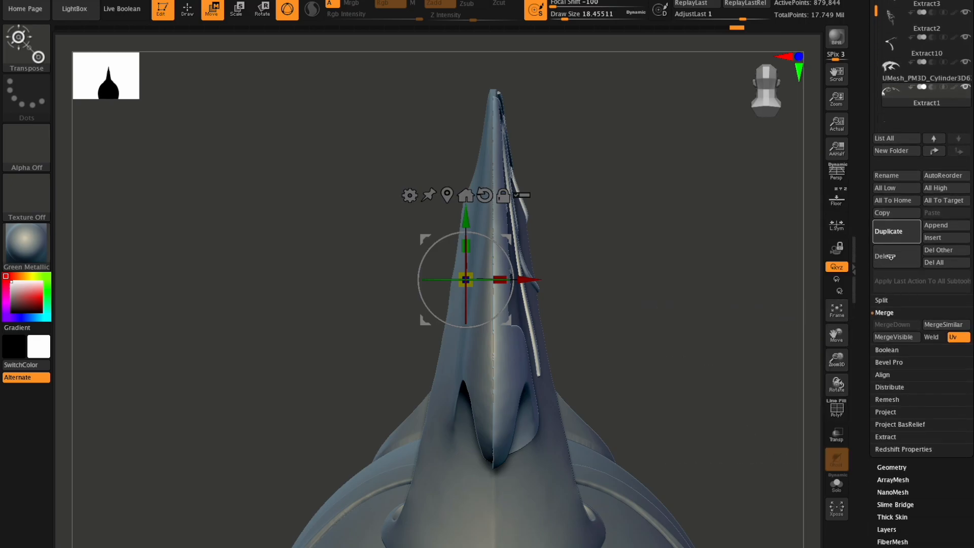
{"action": "scroll", "coordinate": [908, 479], "scroll_direction": "down", "scroll_amount": 5}
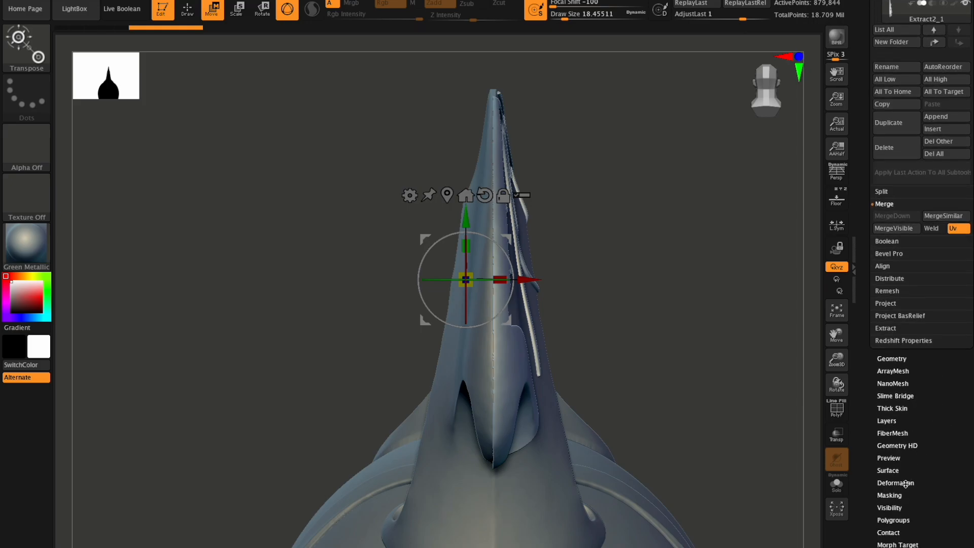
Mirror the new duplicate Extract2_1 across the crest to form the ornament's other half
{"action": "left_click", "coordinate": [905, 483]}
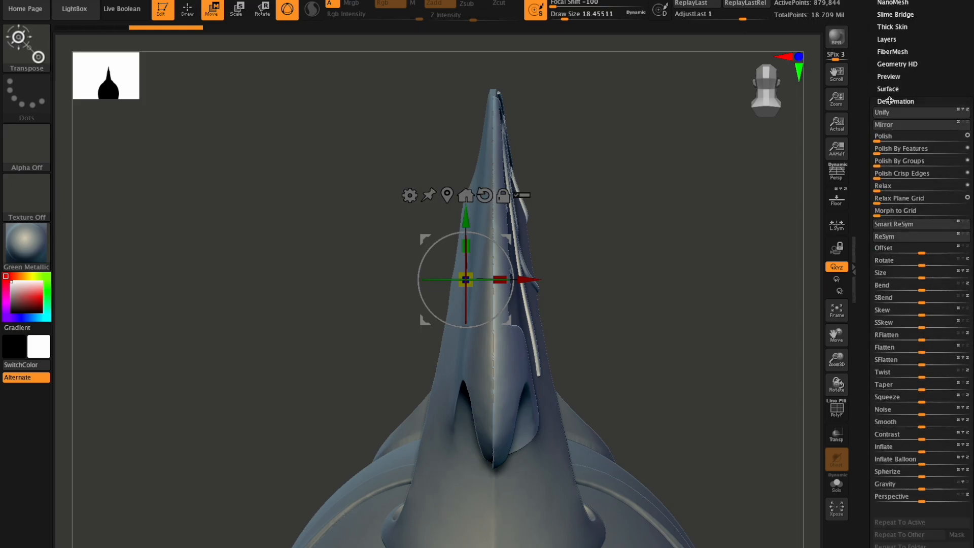
{"action": "left_click", "coordinate": [924, 126]}
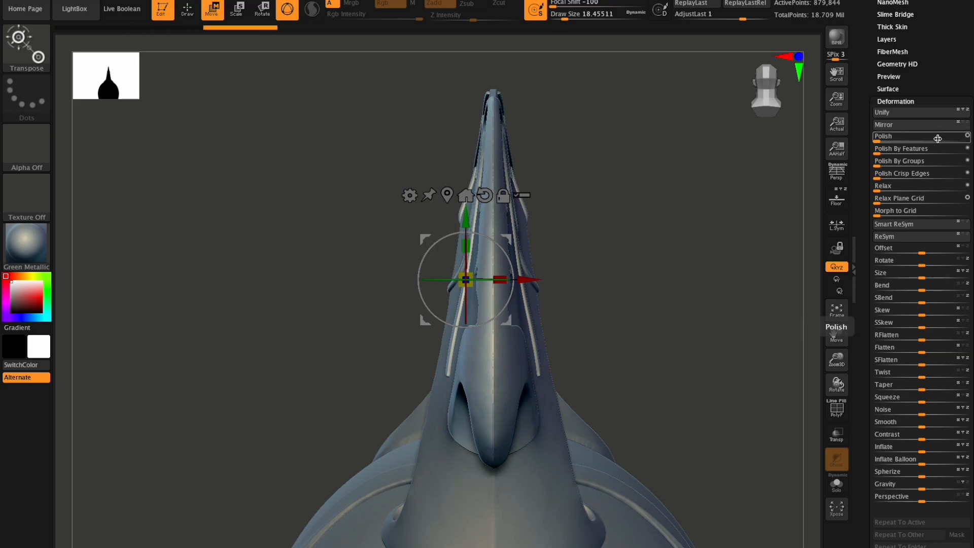
{"action": "left_click_drag", "start_coordinate": [837, 384], "coordinate": [866, 327]}
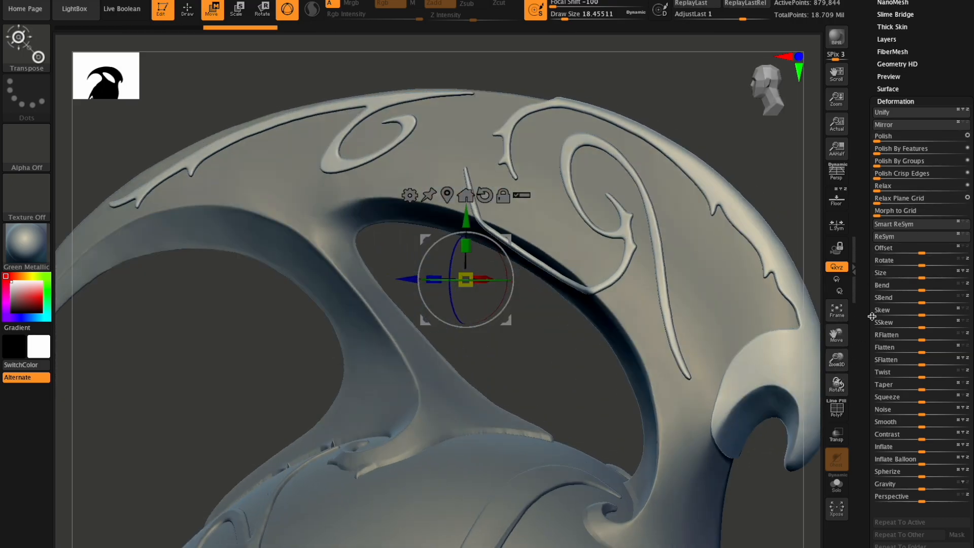
Select Extract1 and try to merge it down with the newly mirrored Extract2_1
{"action": "scroll", "coordinate": [933, 56], "scroll_direction": "up", "scroll_amount": 10}
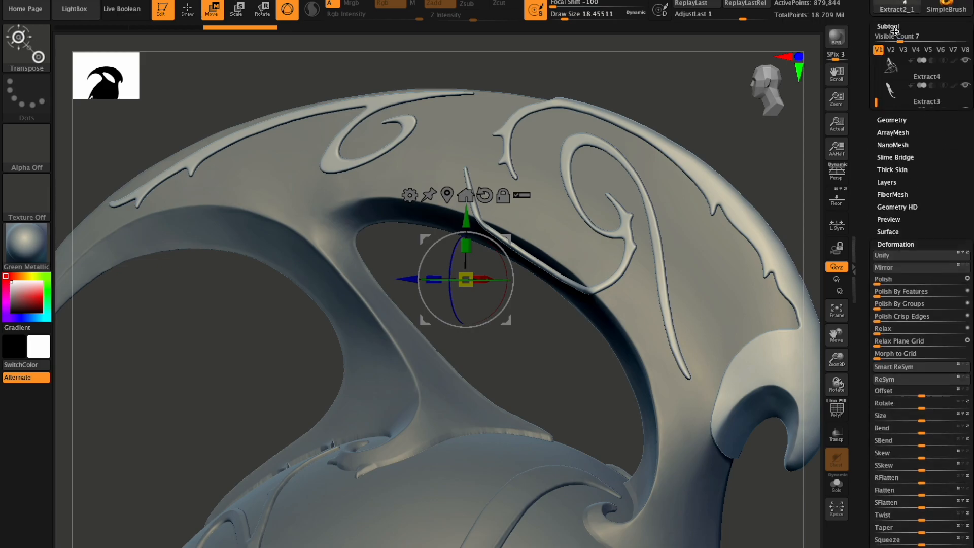
{"action": "left_click", "coordinate": [907, 200]}
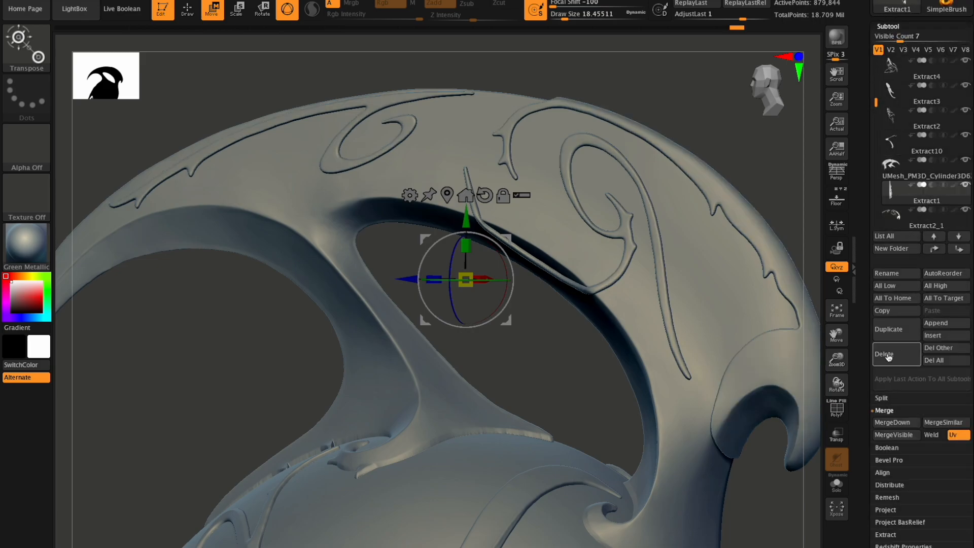
{"action": "left_click", "coordinate": [891, 424]}
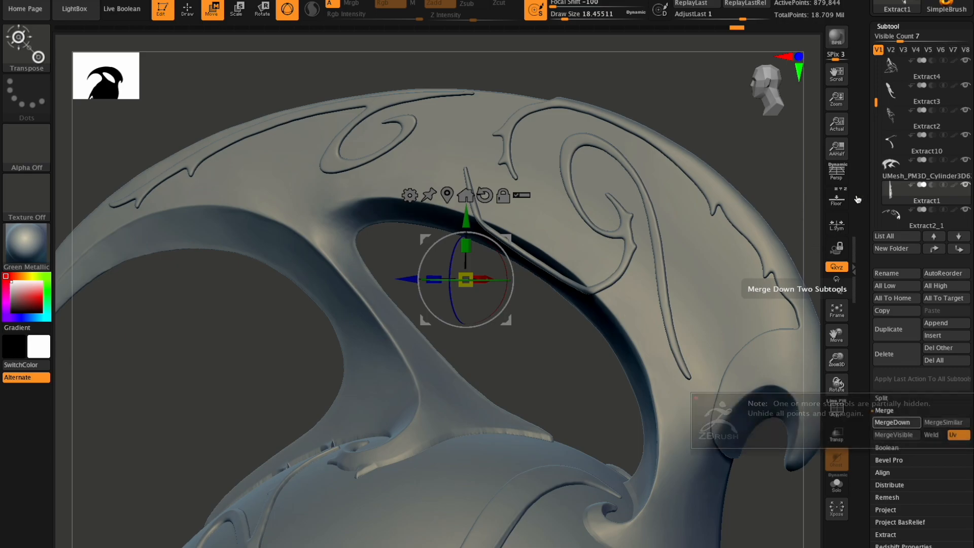
Select the Extract2_1 subtool and delete its hidden geometry
{"action": "mouse_move", "coordinate": [906, 222]}
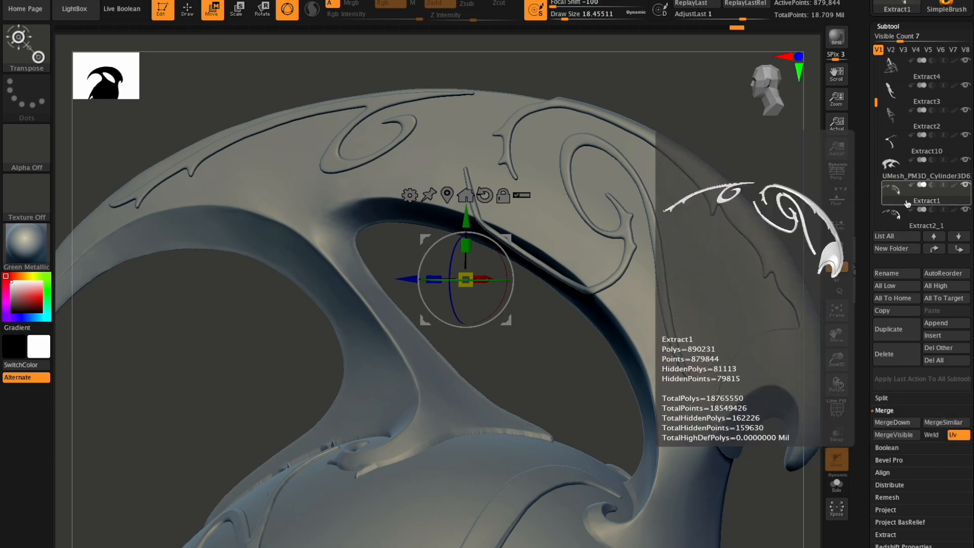
{"action": "left_click", "coordinate": [914, 224]}
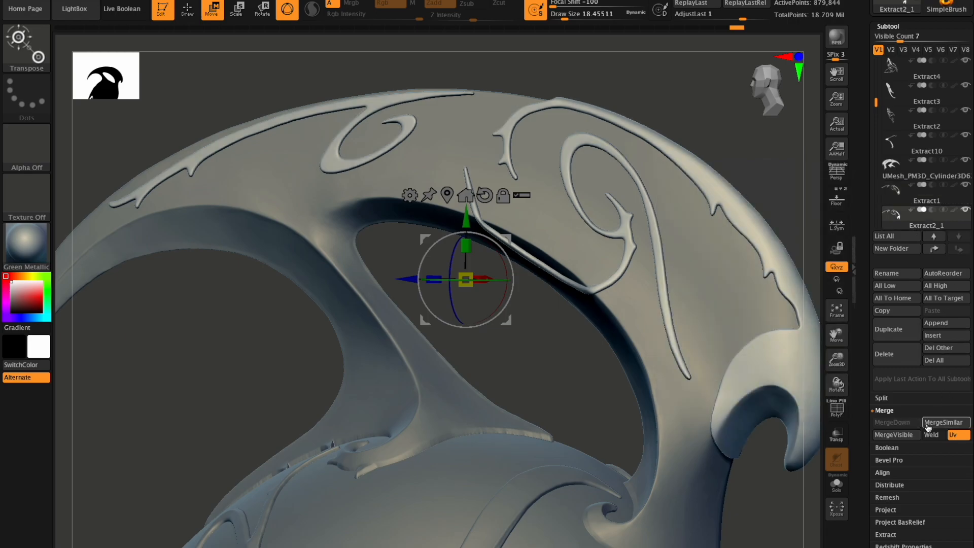
{"action": "left_click_drag", "start_coordinate": [971, 527], "coordinate": [971, 378]}
{"action": "left_click", "coordinate": [897, 416]}
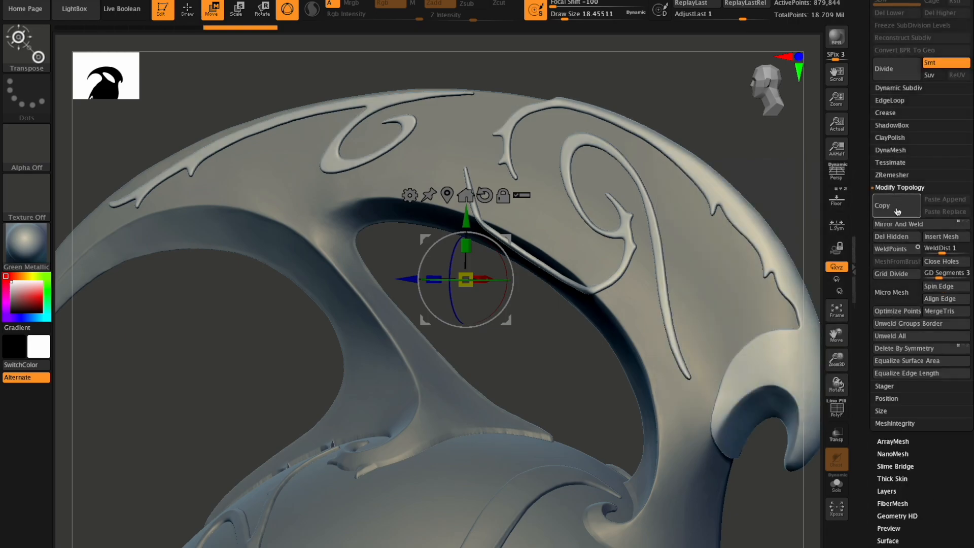
{"action": "left_click", "coordinate": [891, 237]}
{"action": "scroll", "coordinate": [903, 167], "scroll_direction": "up", "scroll_amount": 3}
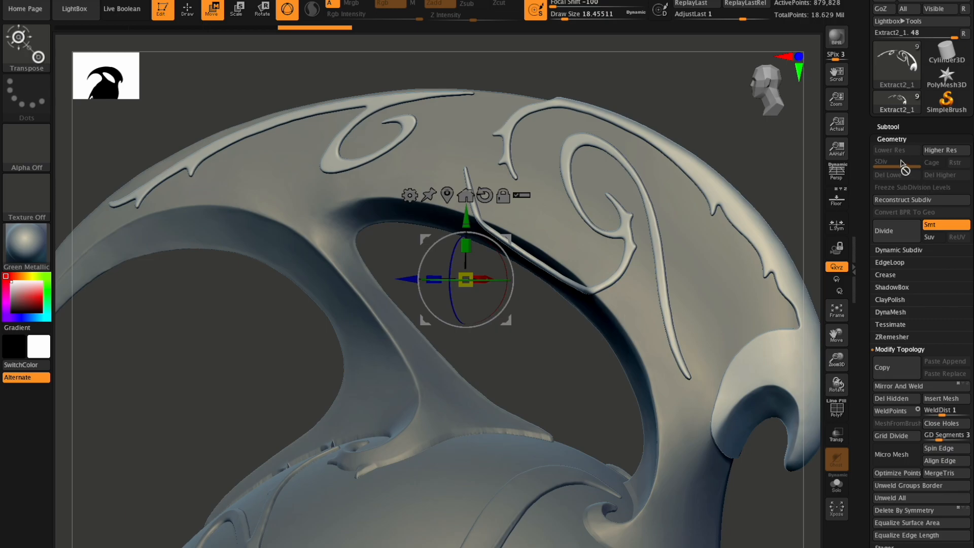
Select the Extract1 subtool and delete its hidden geometry as well
{"action": "left_click", "coordinate": [888, 128]}
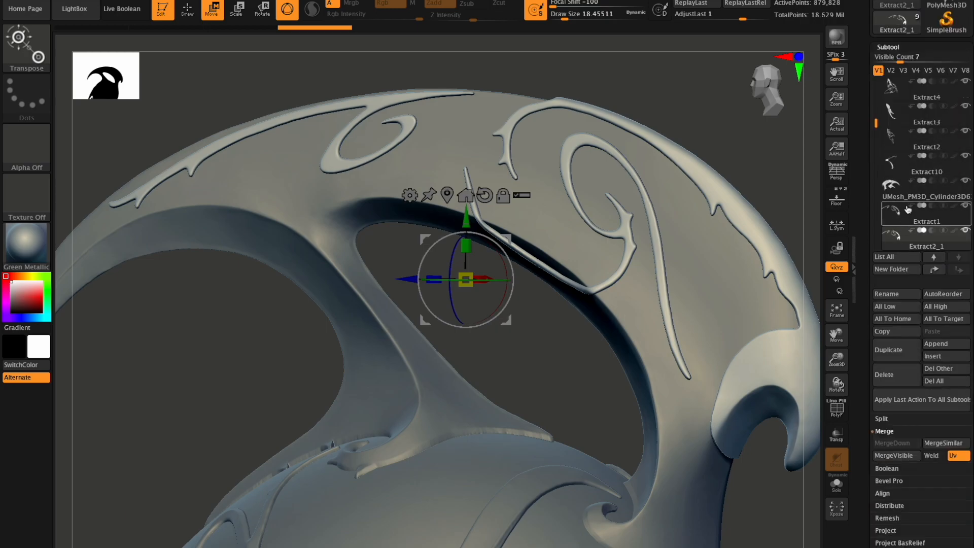
{"action": "left_click", "coordinate": [907, 222]}
{"action": "scroll", "coordinate": [904, 453], "scroll_direction": "down", "scroll_amount": 3}
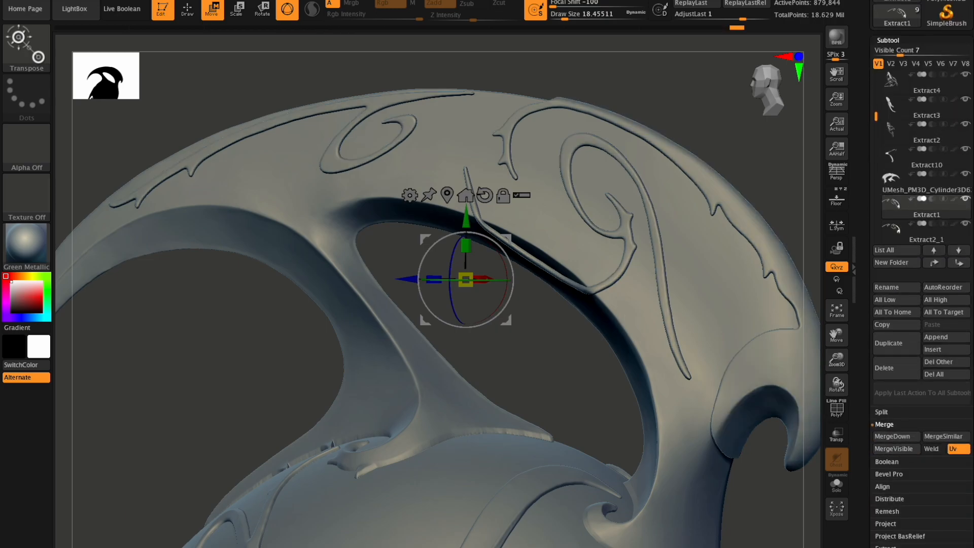
{"action": "left_click", "coordinate": [900, 461]}
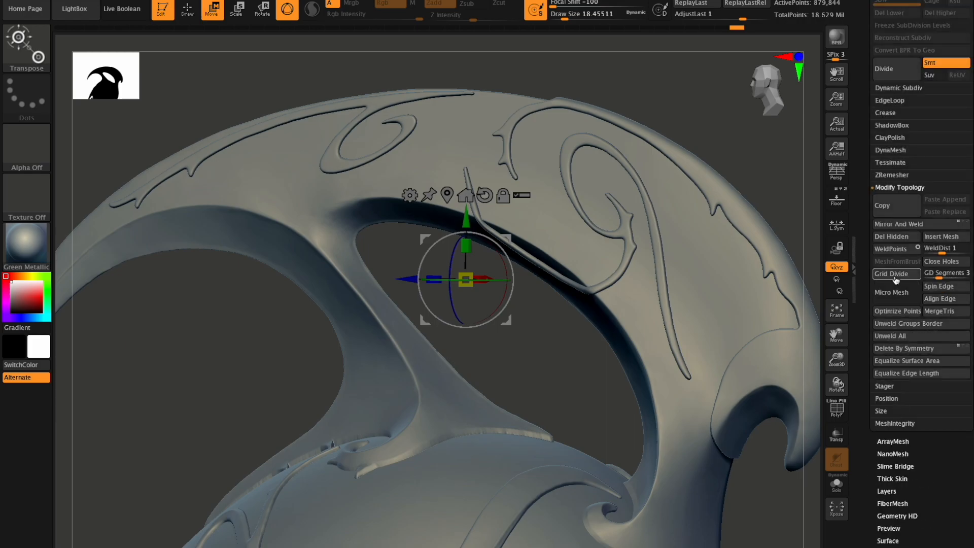
{"action": "left_click", "coordinate": [891, 237]}
{"action": "scroll", "coordinate": [943, 106], "scroll_direction": "up", "scroll_amount": 3}
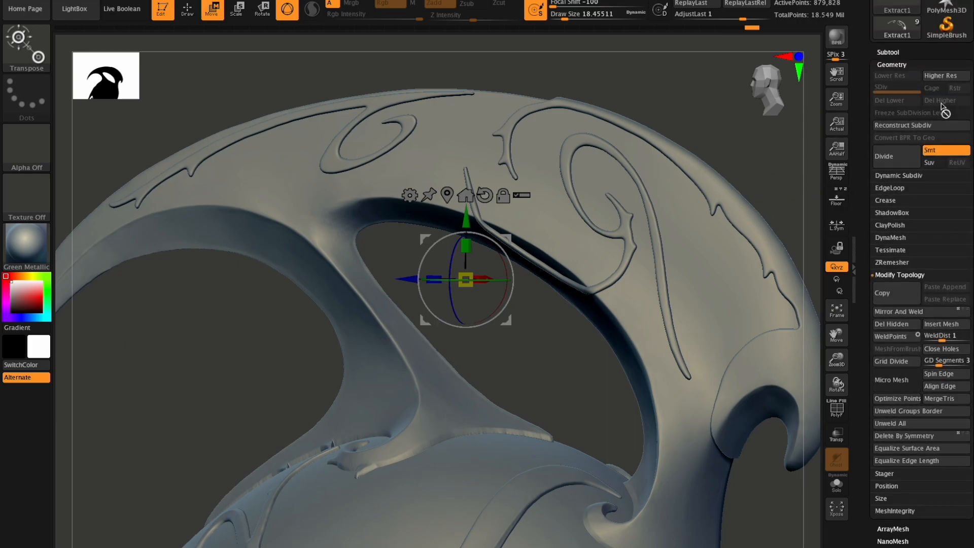
Merge Extract1 down with Extract2_1 so both ornament halves form one subtool
{"action": "left_click", "coordinate": [885, 51]}
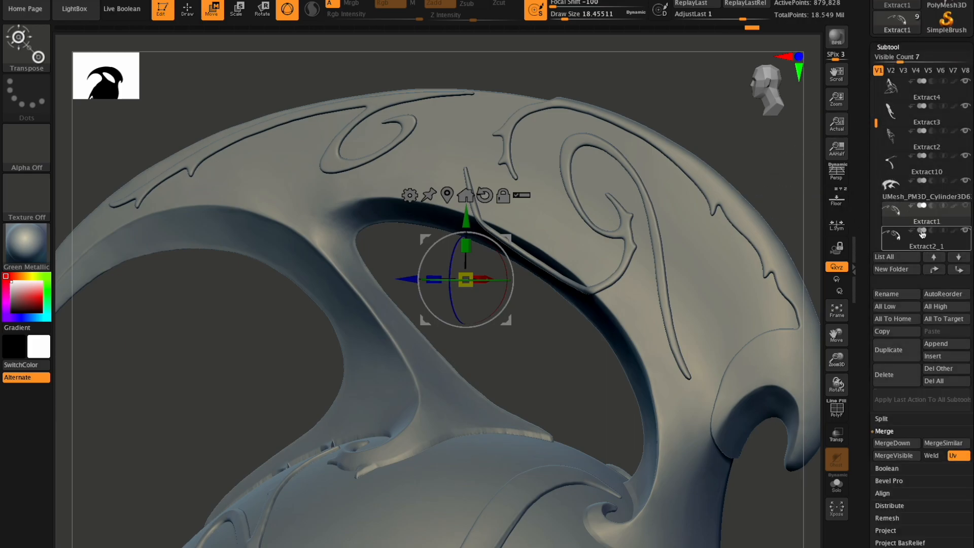
{"action": "left_click", "coordinate": [887, 443]}
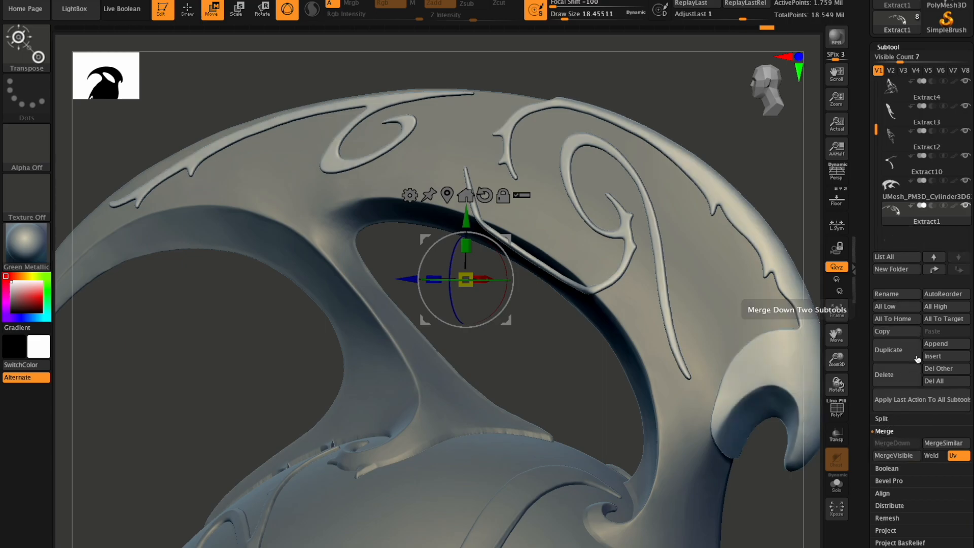
{"action": "key", "text": "ctrl"}
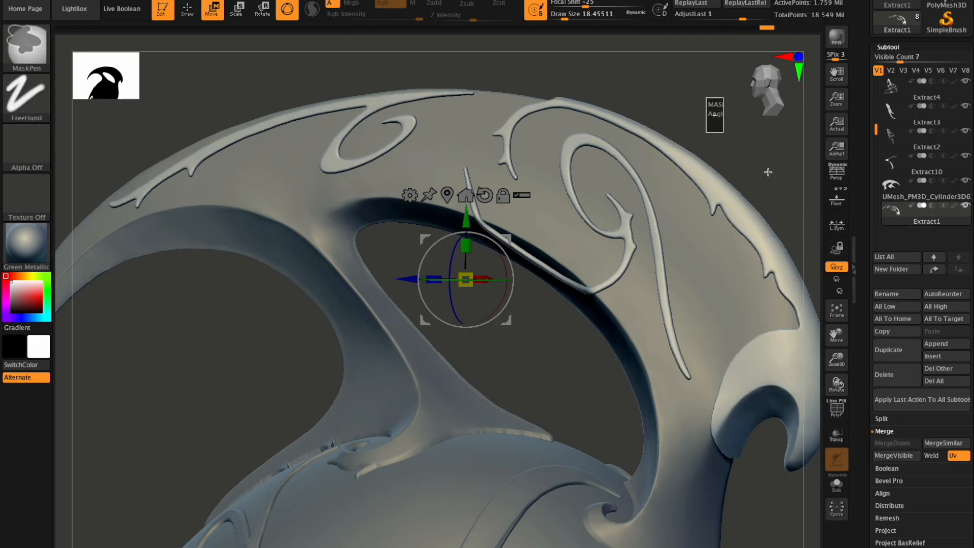
{"action": "left_click_drag", "start_coordinate": [837, 384], "coordinate": [769, 353]}
{"action": "mouse_move", "coordinate": [835, 361]}
{"action": "left_mouse_down"}
{"action": "mouse_move", "coordinate": [835, 371]}
{"action": "mouse_move", "coordinate": [835, 362]}
{"action": "left_mouse_up"}
{"action": "left_click_drag", "start_coordinate": [835, 383], "coordinate": [804, 378]}
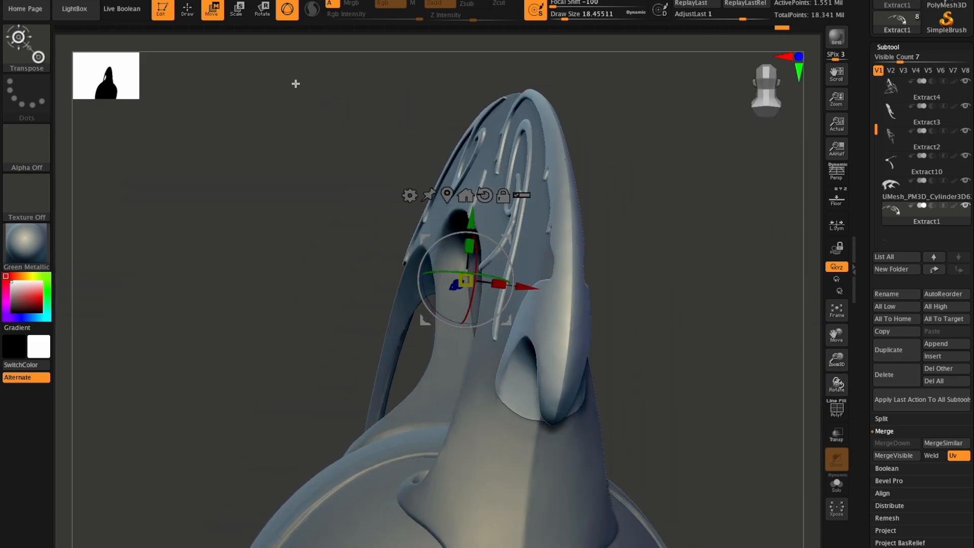
Smooth the seam between the two halves along the merged ornament's front tip, working from both sides
{"action": "key", "text": "q"}
{"action": "key", "text": "shift"}
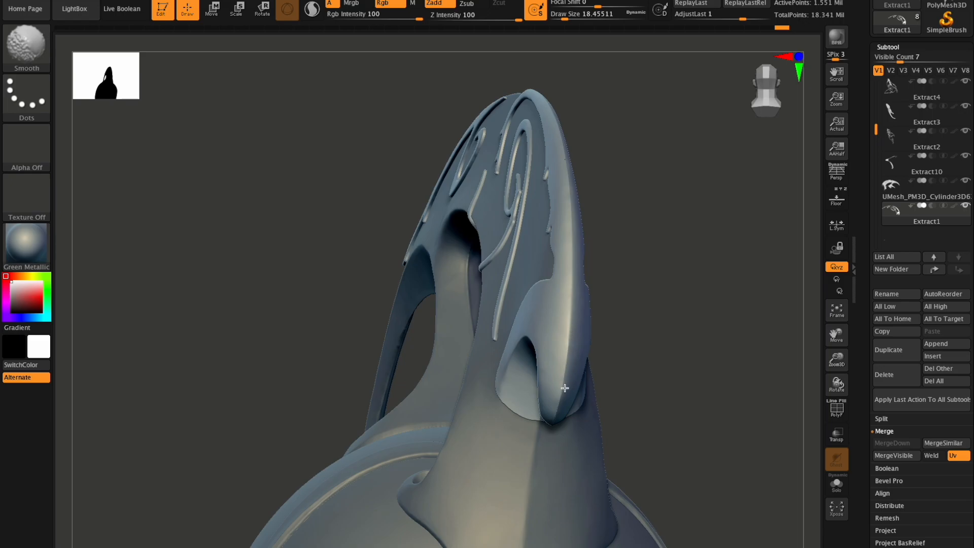
{"action": "left_click_drag", "start_coordinate": [835, 383], "coordinate": [782, 359]}
{"action": "key", "text": "shift"}
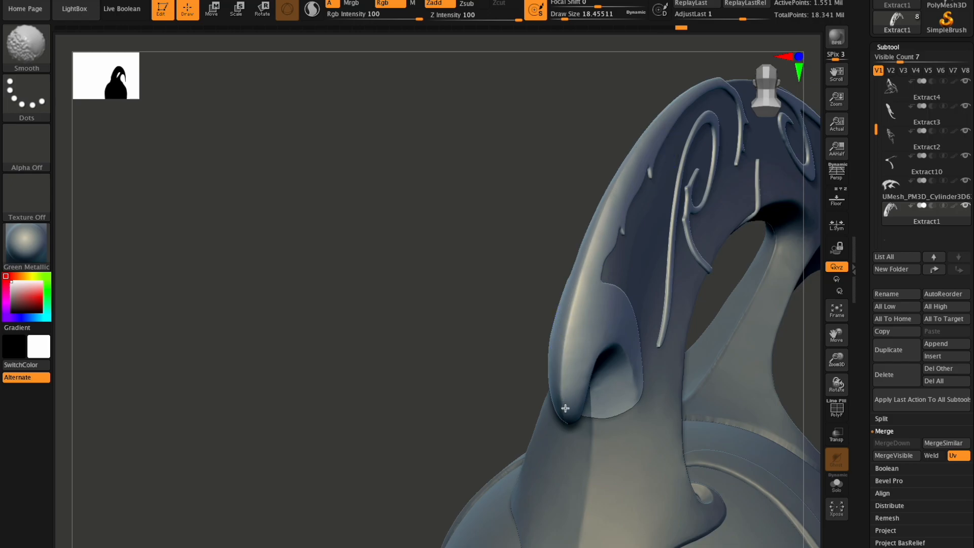
{"action": "left_click_drag", "start_coordinate": [837, 384], "coordinate": [716, 332]}
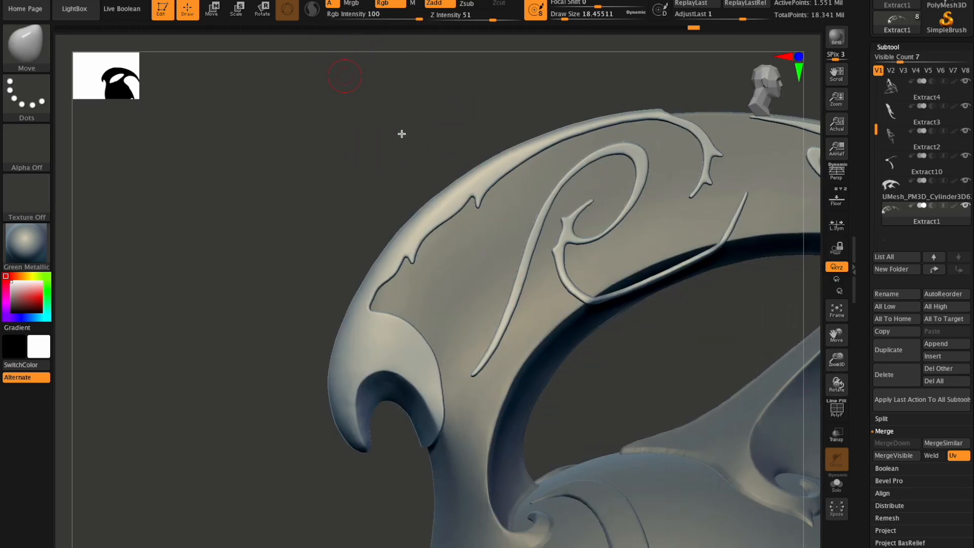
Lengthen and slim the upper spur on the crest ornament's inner edge using the Move brush at draw size 11.69084
{"action": "left_click", "coordinate": [567, 14]}
{"action": "left_click", "coordinate": [484, 208]}
{"action": "left_click_drag", "start_coordinate": [844, 384], "coordinate": [861, 456]}
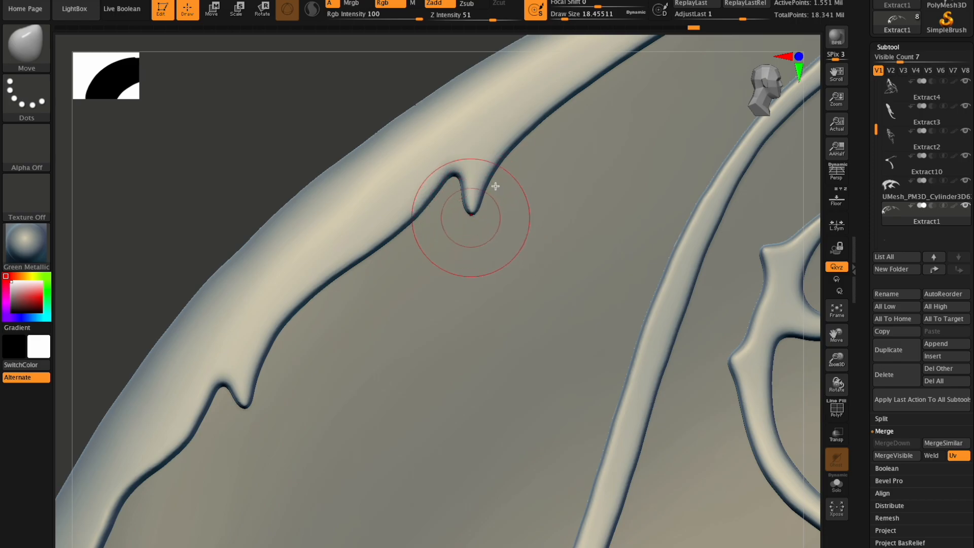
{"action": "left_click", "coordinate": [562, 14]}
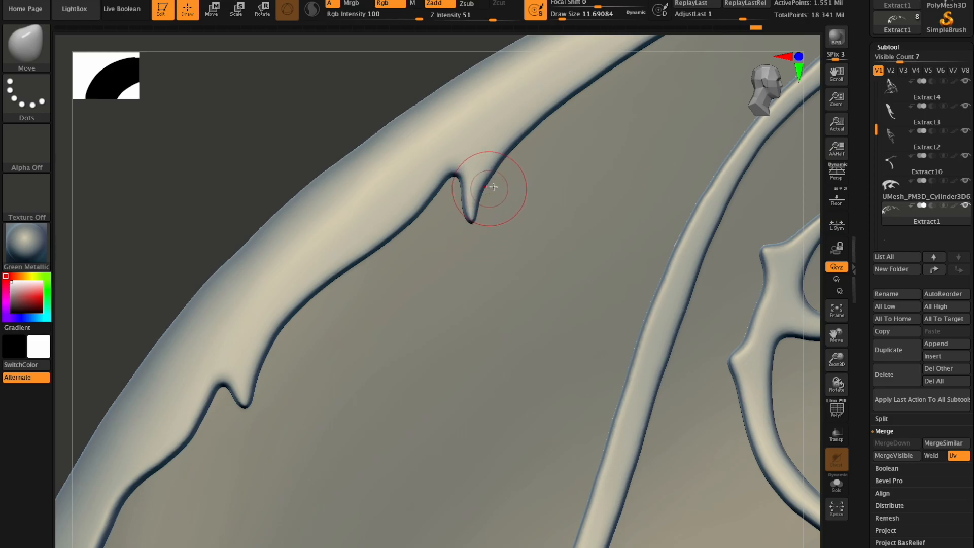
{"action": "mouse_move", "coordinate": [498, 182]}
{"action": "left_mouse_down"}
{"action": "mouse_move", "coordinate": [508, 205]}
{"action": "mouse_move", "coordinate": [479, 191]}
{"action": "left_mouse_up"}
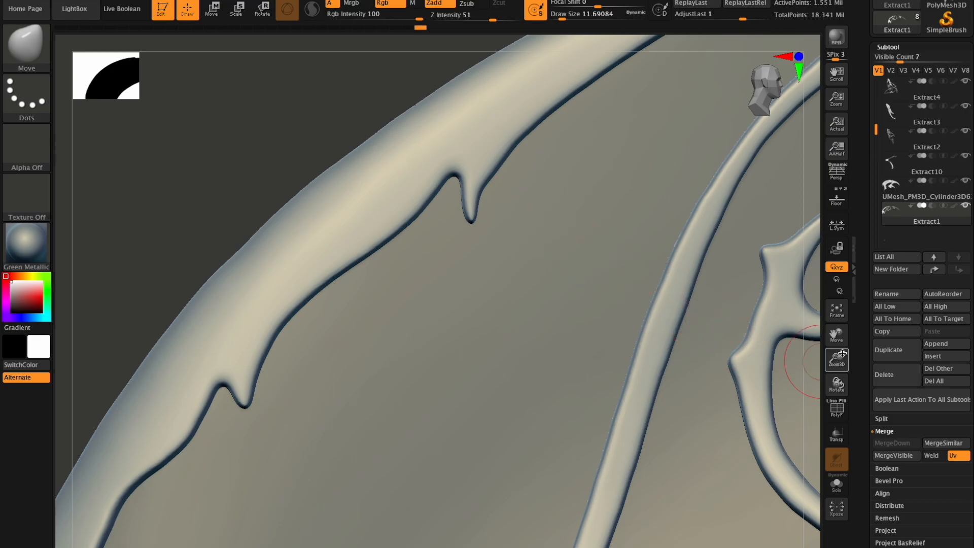
Mask the upper spur, sharpen the notch beside it with the Move brush, and clear the mask
{"action": "left_click_drag", "start_coordinate": [840, 353], "coordinate": [865, 402]}
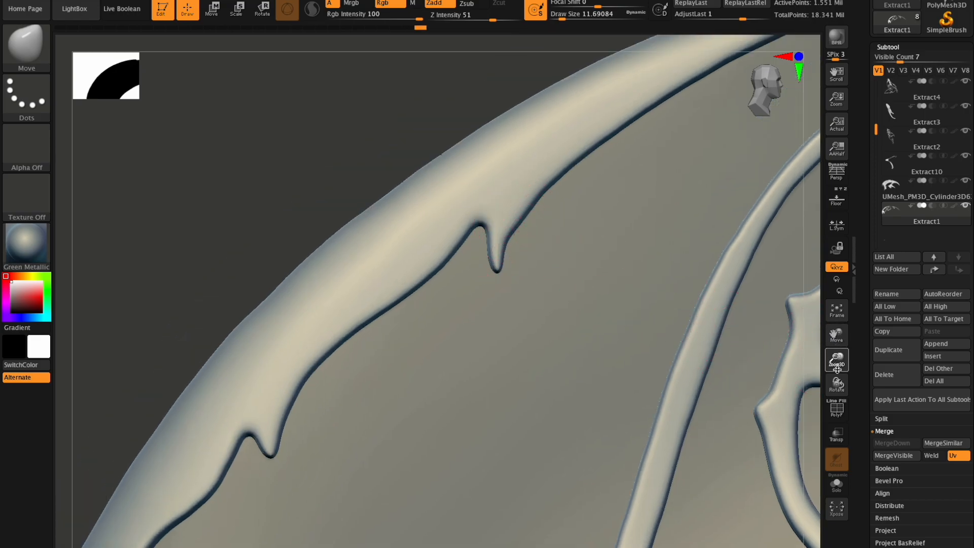
{"action": "left_click_drag", "start_coordinate": [836, 362], "coordinate": [842, 391]}
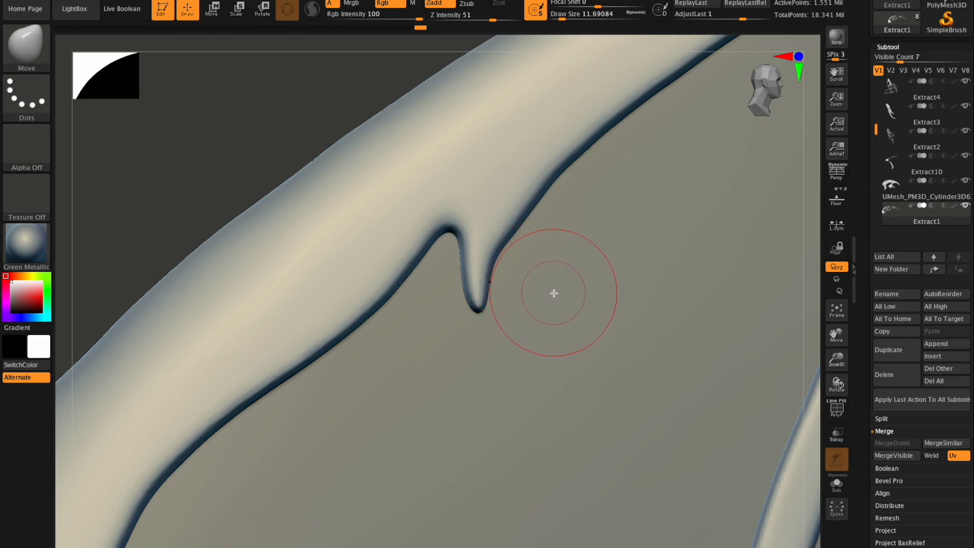
{"action": "key", "text": "ctrl"}
{"action": "mouse_move", "coordinate": [504, 261]}
{"action": "left_mouse_down", "text": "ctrl"}
{"action": "mouse_move", "coordinate": [497, 244]}
{"action": "mouse_move", "coordinate": [491, 279]}
{"action": "left_mouse_up", "text": "ctrl"}
{"action": "left_click_drag", "start_coordinate": [501, 242], "coordinate": [499, 293], "text": "ctrl"}
{"action": "left_click_drag", "start_coordinate": [430, 228], "coordinate": [437, 222]}
{"action": "mouse_move", "coordinate": [402, 249]}
{"action": "left_mouse_down"}
{"action": "mouse_move", "coordinate": [414, 243]}
{"action": "mouse_move", "coordinate": [384, 273]}
{"action": "left_mouse_up"}
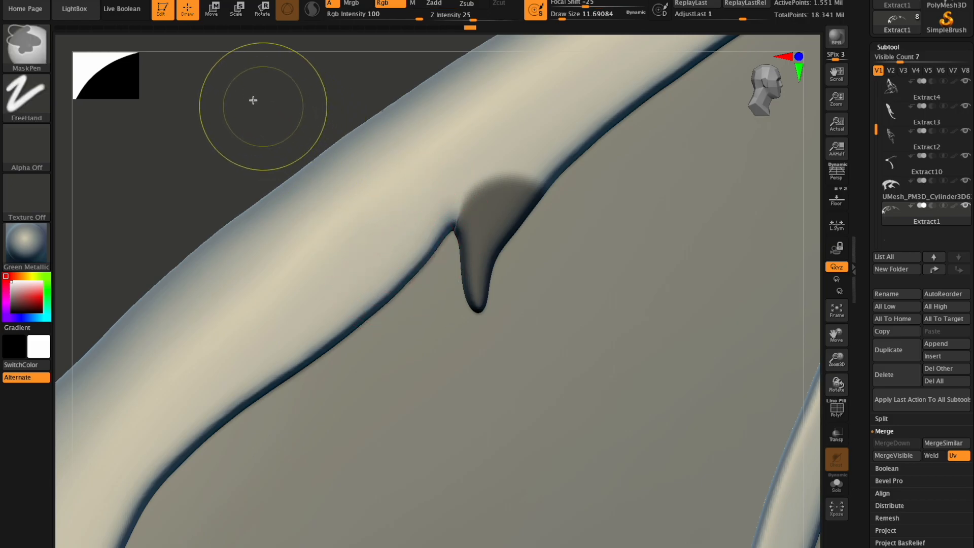
{"action": "left_click_drag", "start_coordinate": [252, 98], "coordinate": [299, 137], "text": "ctrl"}
Mask the lower spur on the ornament's inner edge and sharpen its notch with the Move brush at draw size 6.57639
{"action": "mouse_move", "coordinate": [821, 354]}
{"action": "left_mouse_down"}
{"action": "mouse_move", "coordinate": [788, 340]}
{"action": "mouse_move", "coordinate": [950, 306]}
{"action": "left_mouse_up"}
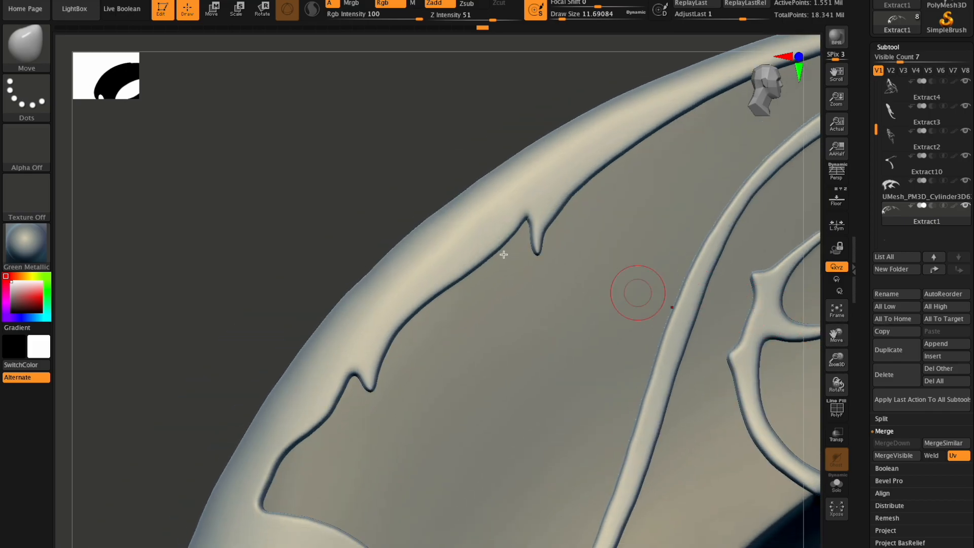
{"action": "left_click_drag", "start_coordinate": [834, 360], "coordinate": [861, 389]}
{"action": "left_click_drag", "start_coordinate": [833, 333], "coordinate": [949, 244]}
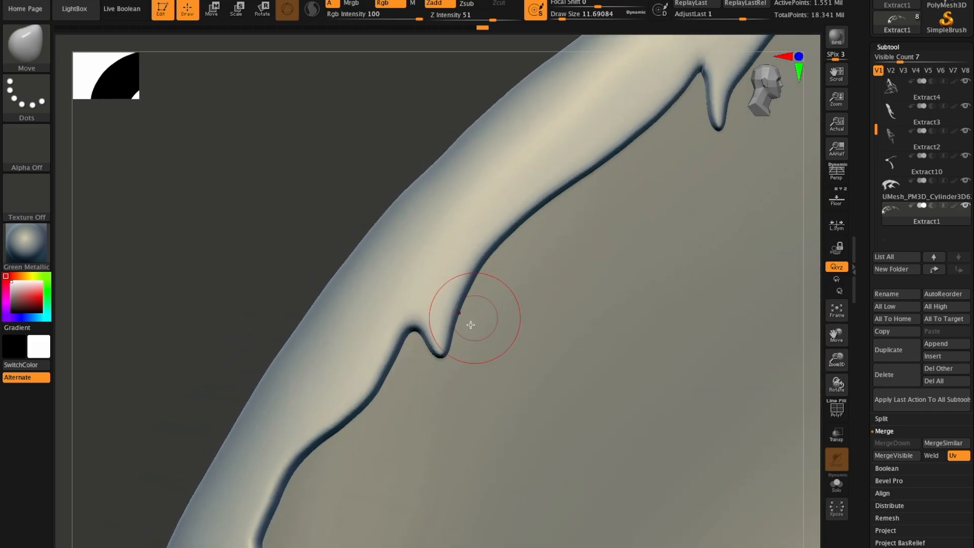
{"action": "left_click_drag", "start_coordinate": [837, 388], "coordinate": [831, 393]}
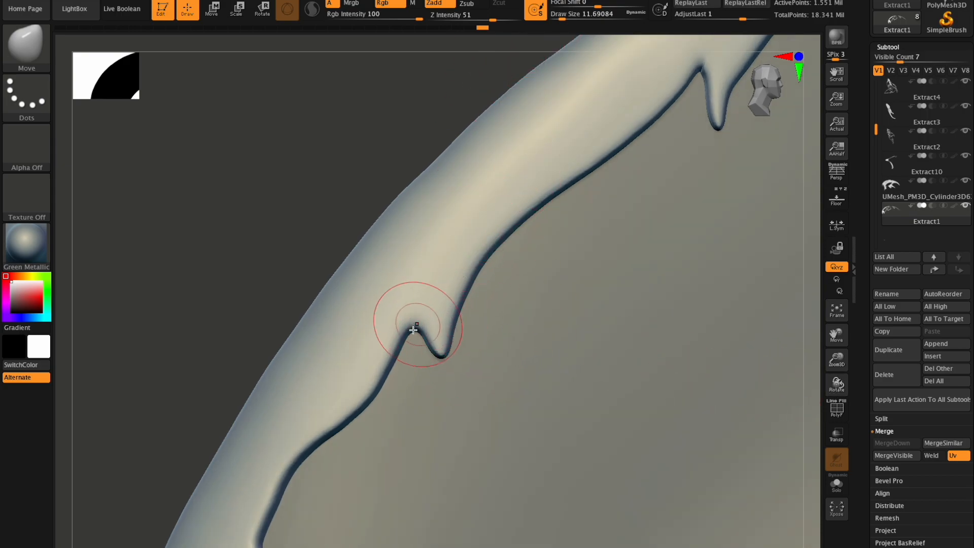
{"action": "key", "text": "ctrl"}
{"action": "mouse_move", "coordinate": [463, 348]}
{"action": "left_mouse_down", "text": "ctrl"}
{"action": "mouse_move", "coordinate": [449, 324]}
{"action": "mouse_move", "coordinate": [454, 297]}
{"action": "mouse_move", "coordinate": [471, 348]}
{"action": "left_mouse_up", "text": "ctrl"}
{"action": "left_click_drag", "start_coordinate": [840, 389], "coordinate": [837, 389]}
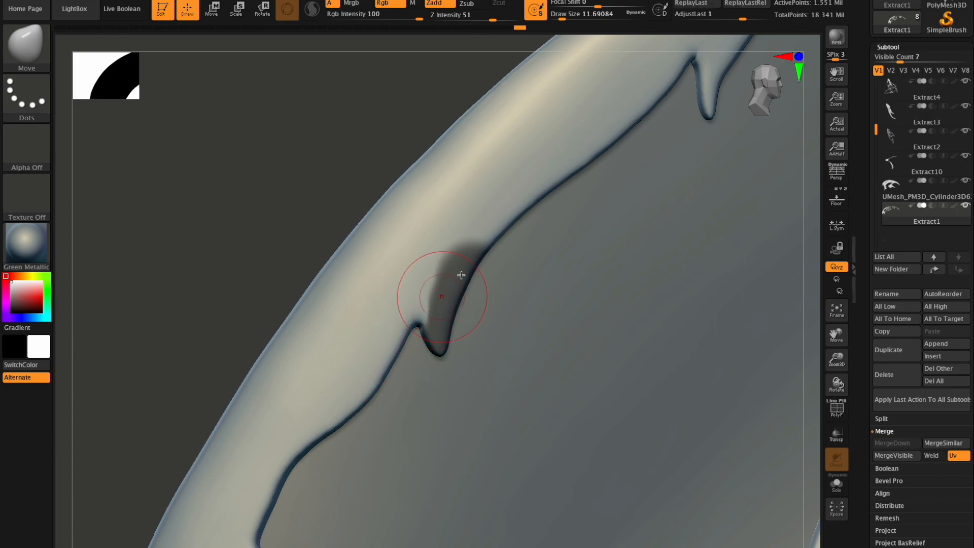
{"action": "left_click", "coordinate": [559, 17]}
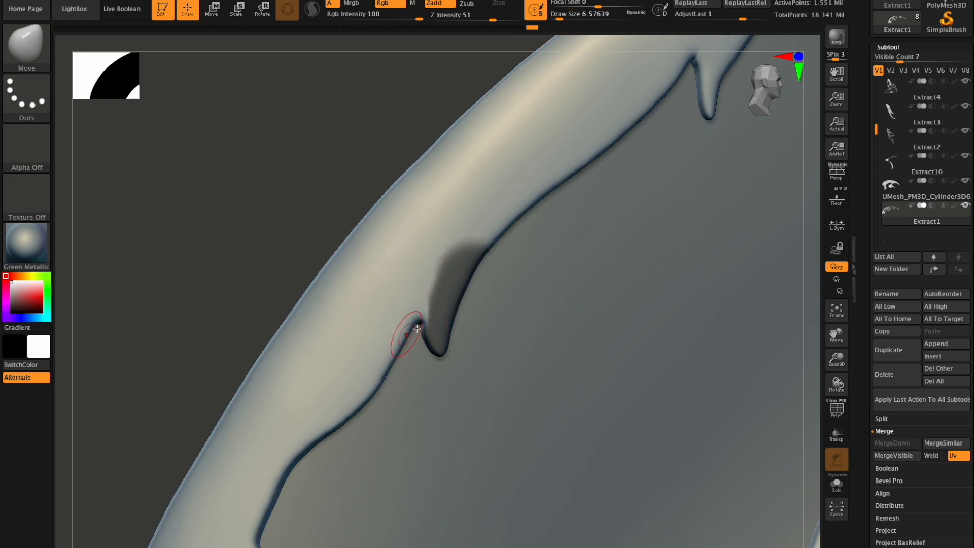
{"action": "left_click_drag", "start_coordinate": [830, 375], "coordinate": [821, 375]}
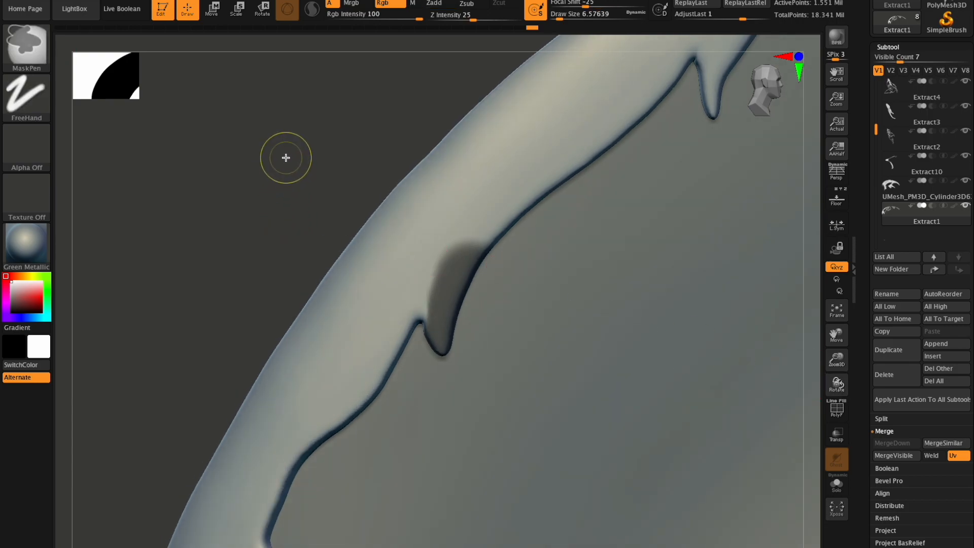
Invert the mask, taper the lower spur to a narrower point with the Move brush at draw size 12.91171, and clear the mask
{"action": "left_click", "coordinate": [288, 160], "text": "ctrl"}
{"action": "left_click_drag", "start_coordinate": [560, 19], "coordinate": [565, 16]}
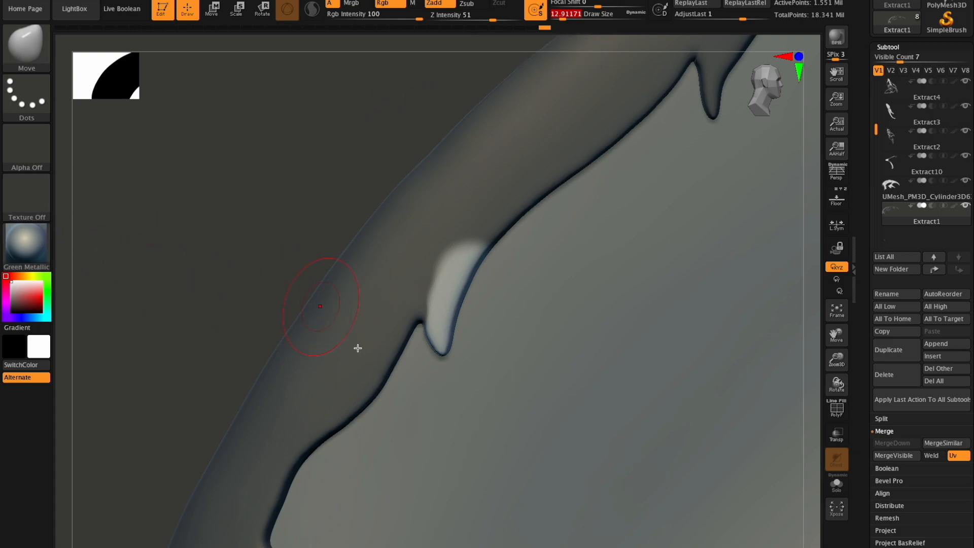
{"action": "left_click_drag", "start_coordinate": [452, 326], "coordinate": [450, 356]}
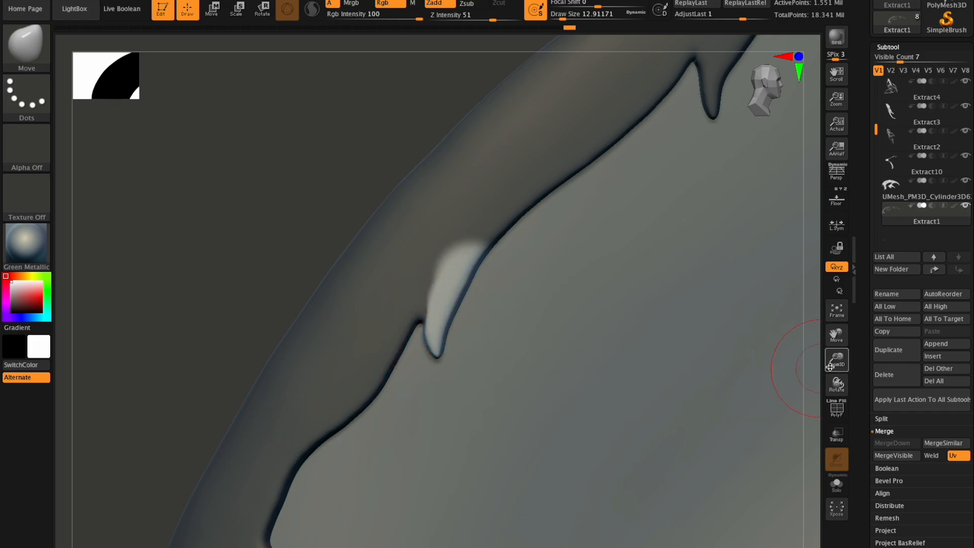
{"action": "left_click_drag", "start_coordinate": [834, 363], "coordinate": [825, 325]}
{"action": "left_click_drag", "start_coordinate": [836, 384], "coordinate": [814, 358]}
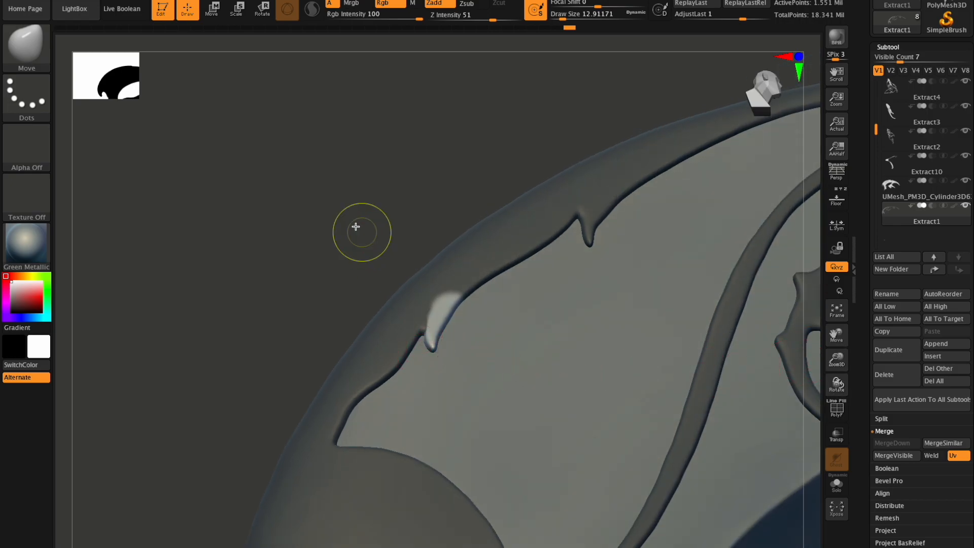
Sharpen the upper thorn at the inner scroll's fork with the Move brush at draw size 3.67271
{"action": "left_click_drag", "start_coordinate": [837, 384], "coordinate": [848, 449]}
{"action": "left_click_drag", "start_coordinate": [836, 334], "coordinate": [735, 355]}
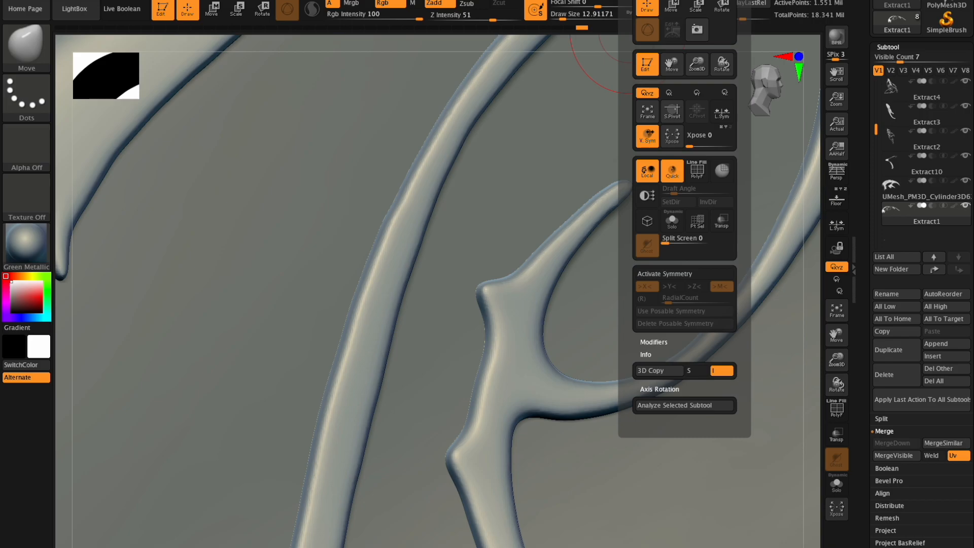
{"action": "mouse_move", "coordinate": [632, 4]}
{"action": "mouse_move", "coordinate": [564, 14]}
{"action": "left_mouse_down"}
{"action": "mouse_move", "coordinate": [572, 13]}
{"action": "mouse_move", "coordinate": [557, 13]}
{"action": "left_mouse_up"}
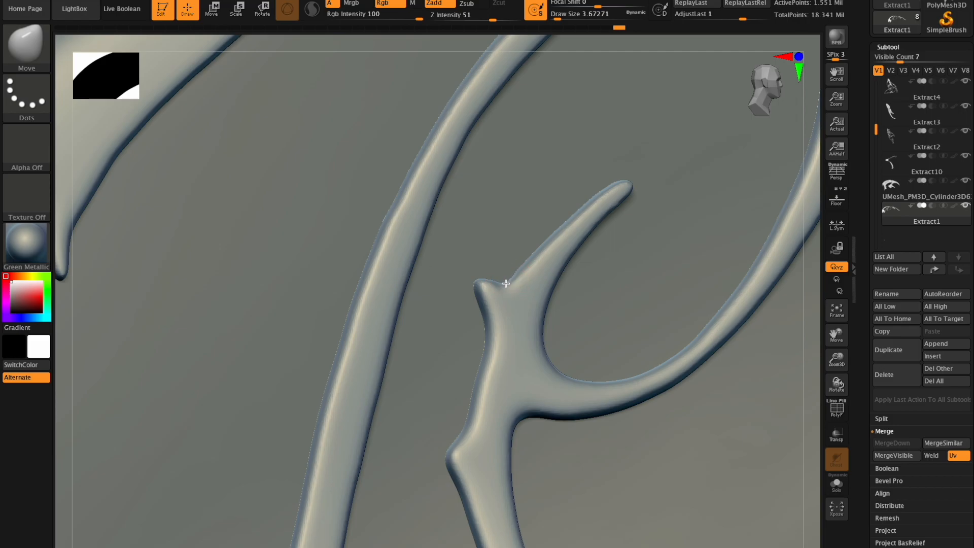
Pull the lower thorn beneath the inner scroll's fork outward into a sharper point with the Move brush at draw size 9.44708
{"action": "left_click_drag", "start_coordinate": [557, 14], "coordinate": [561, 18]}
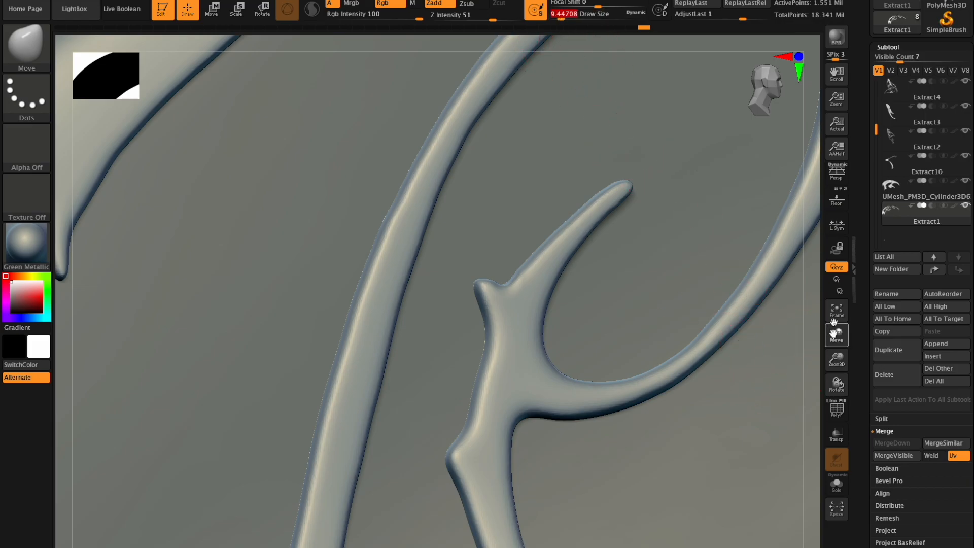
{"action": "left_click_drag", "start_coordinate": [836, 333], "coordinate": [867, 195]}
{"action": "left_click_drag", "start_coordinate": [834, 380], "coordinate": [839, 383]}
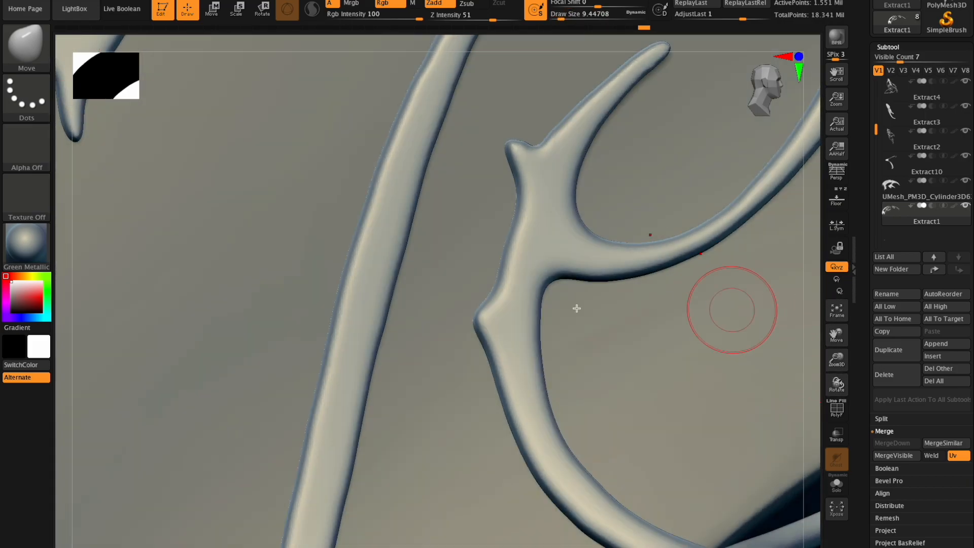
{"action": "mouse_move", "coordinate": [473, 317]}
{"action": "left_mouse_down"}
{"action": "mouse_move", "coordinate": [457, 314]}
{"action": "mouse_move", "coordinate": [477, 331]}
{"action": "left_mouse_up"}
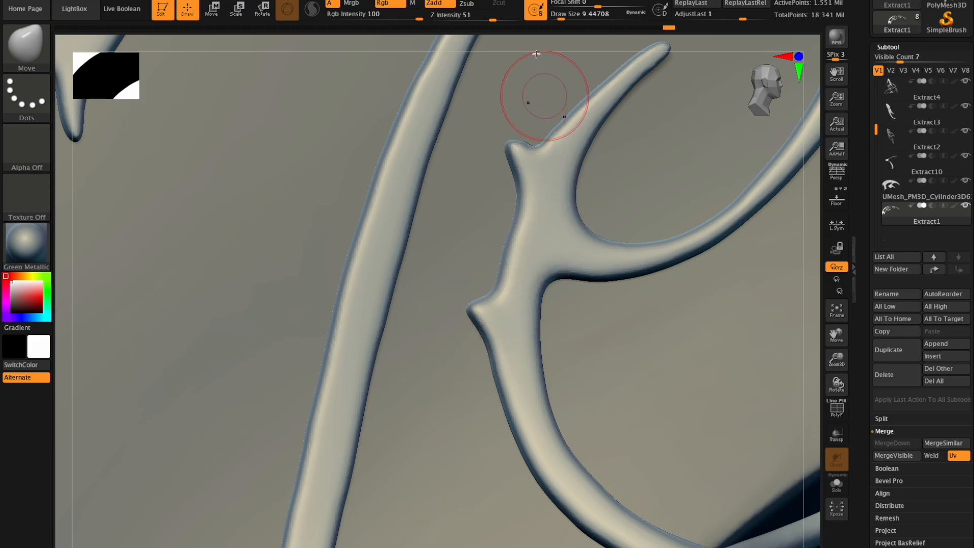
Refine the lower thorn beneath the inner scroll's fork and its adjoining edge with the Move brush at draw size 7.4673
{"action": "left_click_drag", "start_coordinate": [562, 14], "coordinate": [559, 14]}
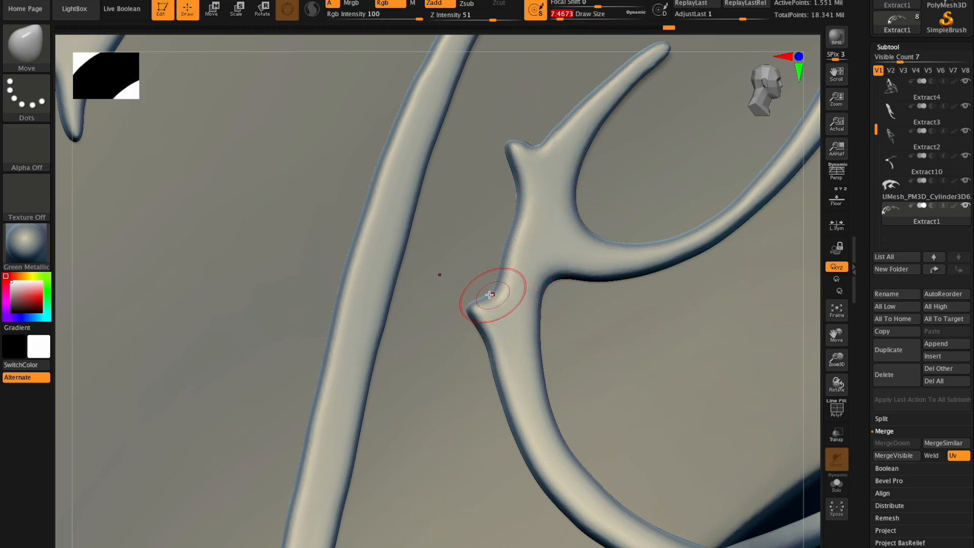
{"action": "left_click_drag", "start_coordinate": [492, 299], "coordinate": [470, 302]}
{"action": "left_click_drag", "start_coordinate": [479, 335], "coordinate": [485, 350]}
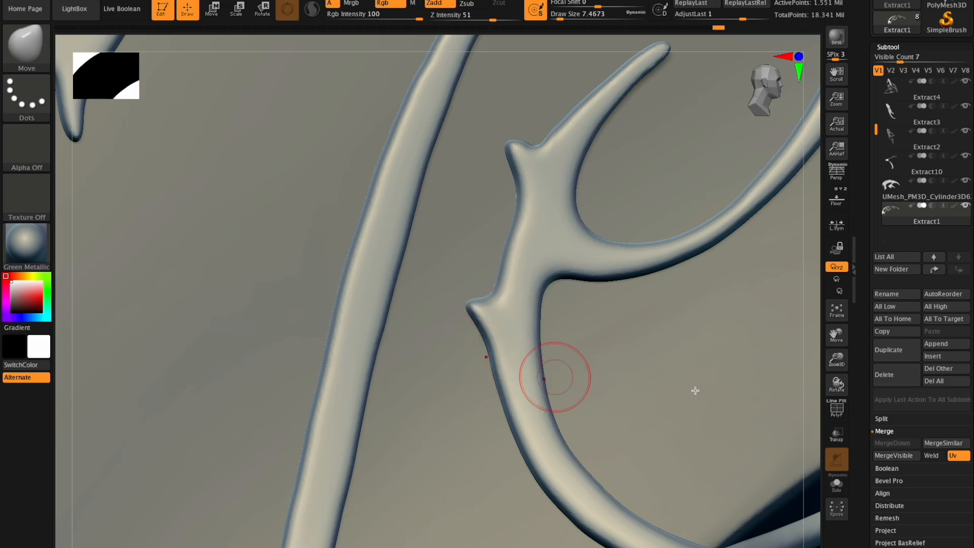
Mask the two thorns on the upper strand's downward curl, sharpen their notches with the Move brush, and clear the mask
{"action": "left_click_drag", "start_coordinate": [839, 348], "coordinate": [752, 350]}
{"action": "left_click_drag", "start_coordinate": [837, 335], "coordinate": [674, 304]}
{"action": "left_click_drag", "start_coordinate": [836, 358], "coordinate": [837, 390]}
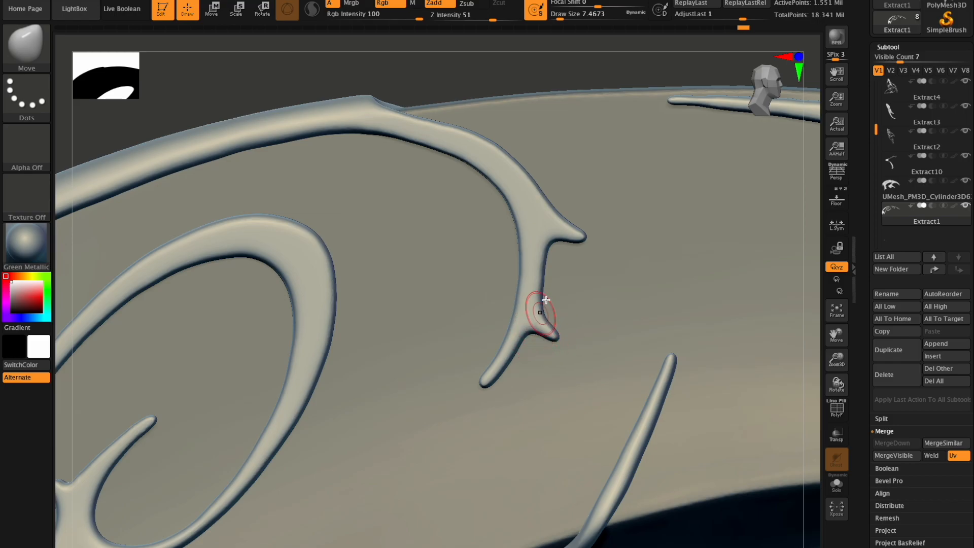
{"action": "key", "text": "ctrl"}
{"action": "mouse_move", "coordinate": [567, 323]}
{"action": "left_mouse_down", "text": "ctrl"}
{"action": "mouse_move", "coordinate": [550, 324]}
{"action": "mouse_move", "coordinate": [540, 303]}
{"action": "left_mouse_up", "text": "ctrl"}
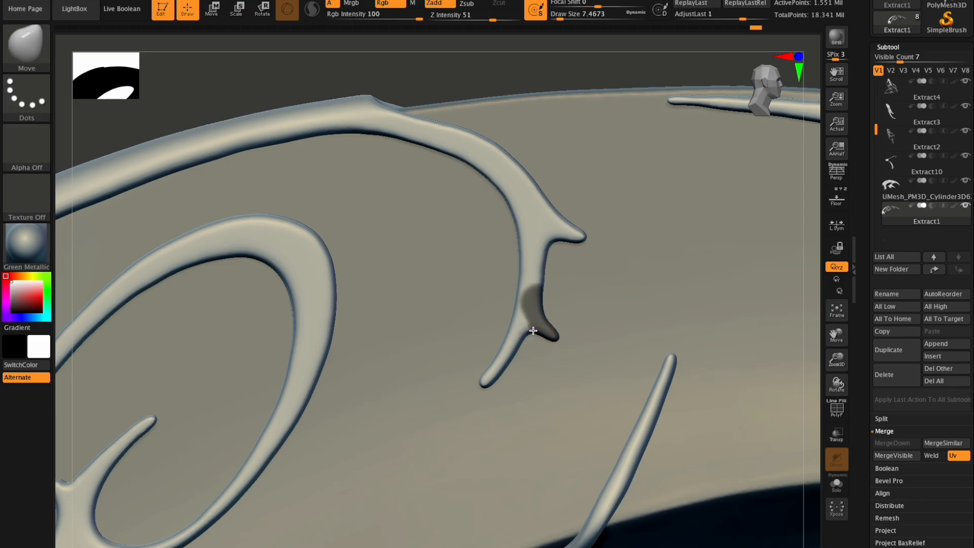
{"action": "key", "text": "ctrl"}
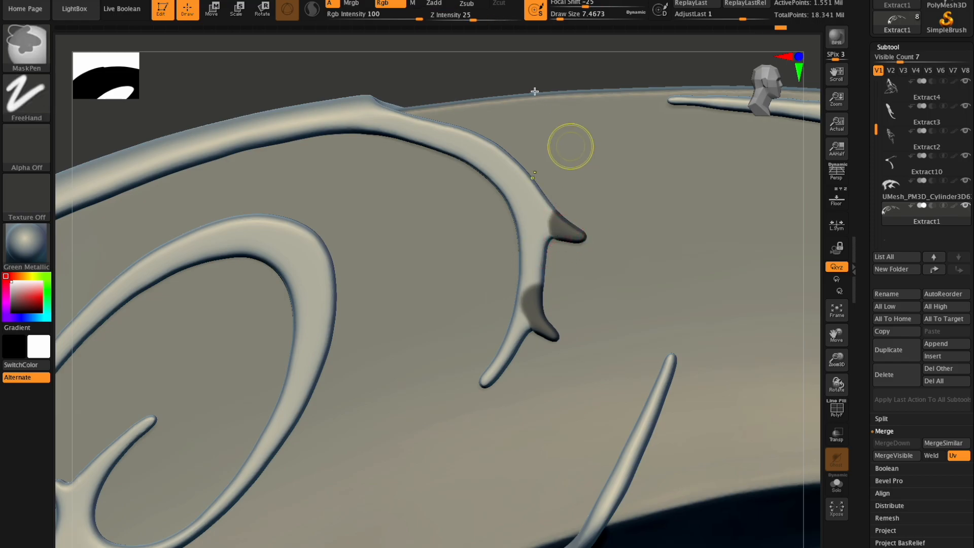
{"action": "left_click", "coordinate": [558, 150], "text": "ctrl"}
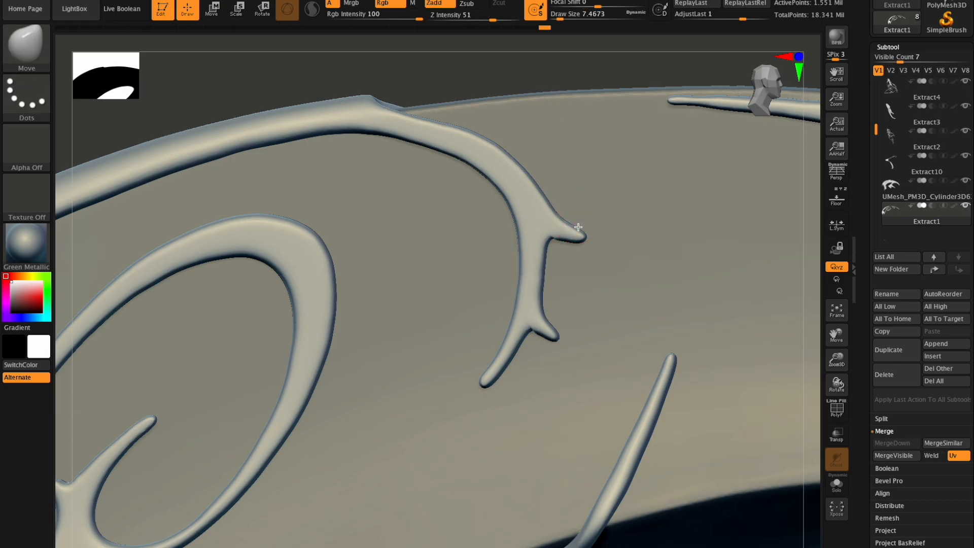
Pull the two thorns and end of the upper strand's curl, plus the neighbouring lower strand's tip, into sharper points with the Move brush
{"action": "left_click_drag", "start_coordinate": [581, 228], "coordinate": [596, 247]}
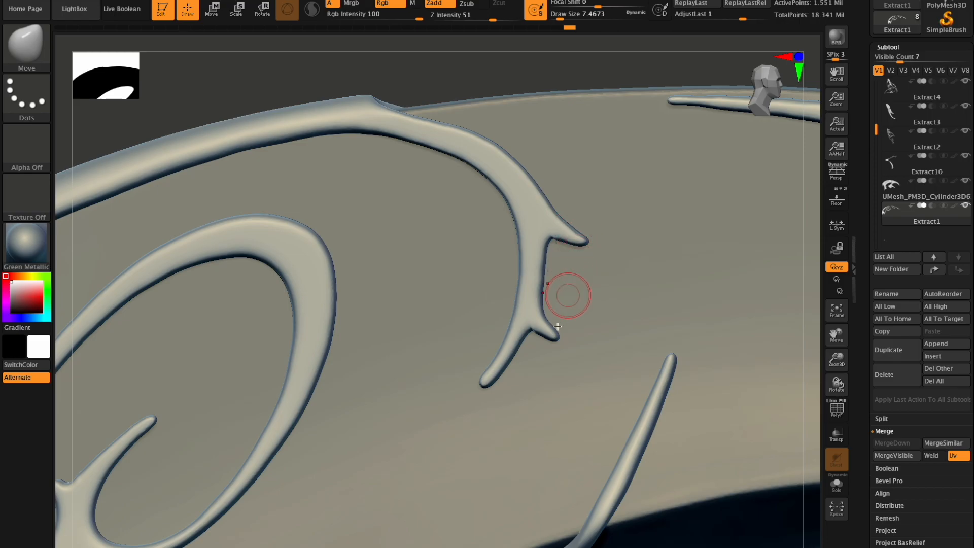
{"action": "left_click_drag", "start_coordinate": [560, 347], "coordinate": [567, 346]}
{"action": "left_click_drag", "start_coordinate": [481, 395], "coordinate": [466, 403]}
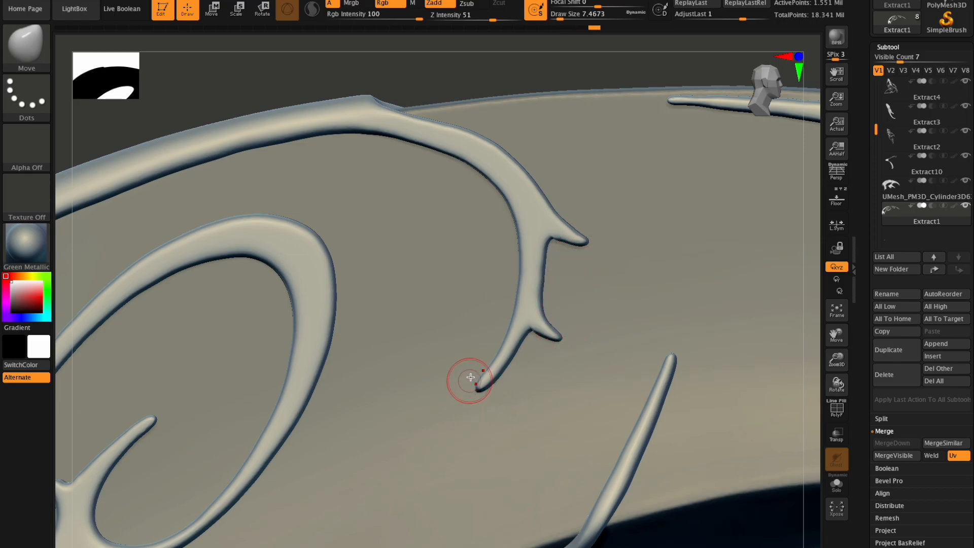
{"action": "left_click_drag", "start_coordinate": [668, 342], "coordinate": [690, 343]}
{"action": "mouse_move", "coordinate": [836, 384]}
{"action": "left_mouse_down"}
{"action": "mouse_move", "coordinate": [821, 383]}
{"action": "mouse_move", "coordinate": [837, 385]}
{"action": "left_mouse_up"}
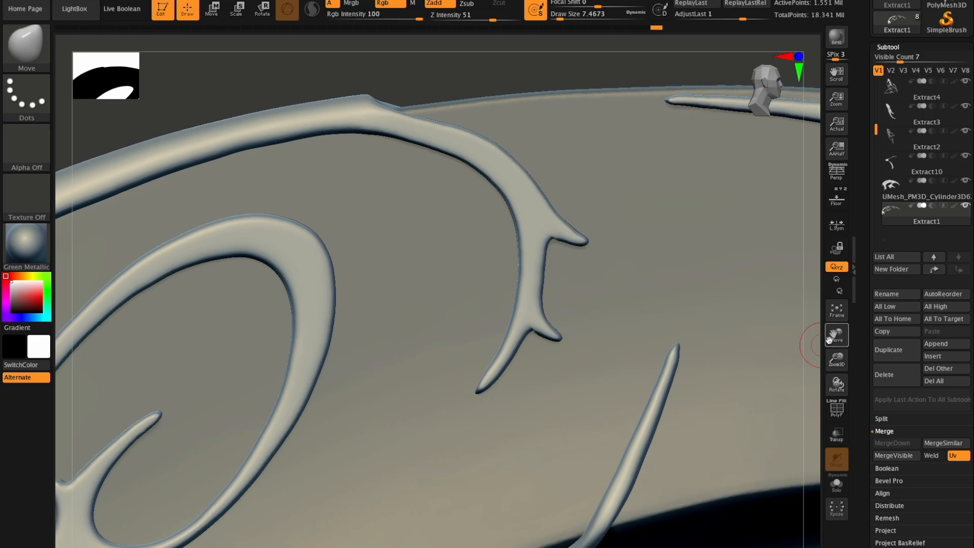
Adjust the small rear scroll on the crest with the Move brush at draw size 34.78834
{"action": "left_click_drag", "start_coordinate": [834, 337], "coordinate": [726, 354]}
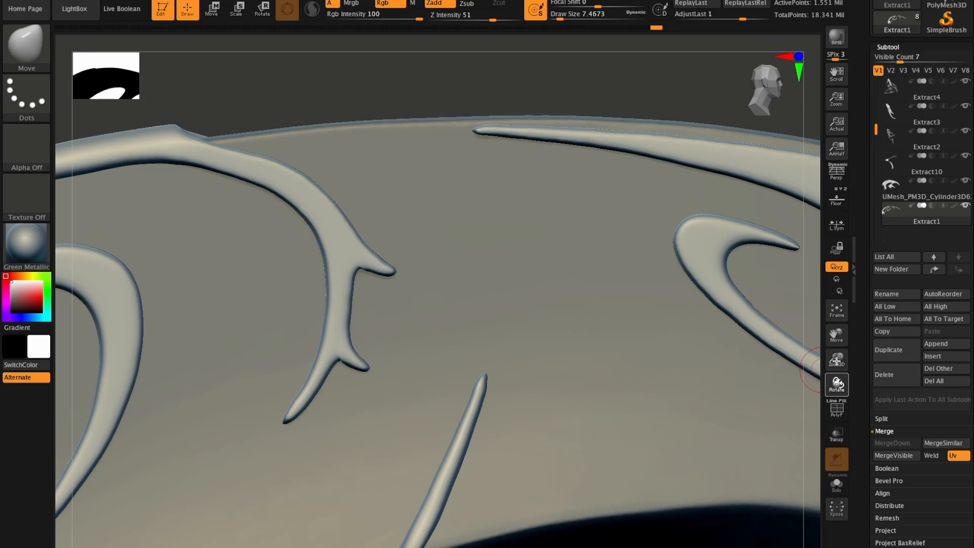
{"action": "key", "text": "f"}
{"action": "mouse_move", "coordinate": [836, 383]}
{"action": "left_mouse_down"}
{"action": "mouse_move", "coordinate": [837, 350]}
{"action": "mouse_move", "coordinate": [863, 448]}
{"action": "mouse_move", "coordinate": [848, 374]}
{"action": "left_mouse_up"}
{"action": "left_click_drag", "start_coordinate": [547, 18], "coordinate": [570, 21]}
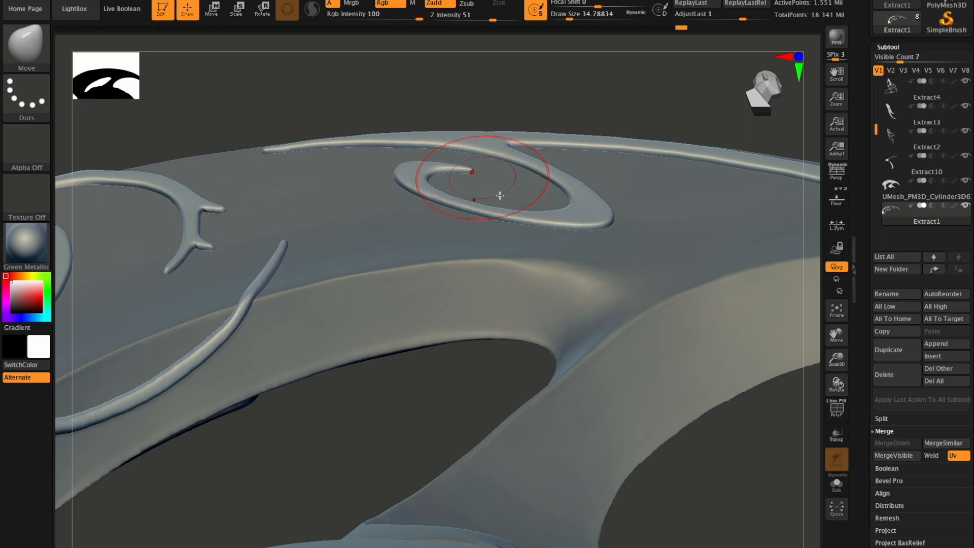
{"action": "left_click_drag", "start_coordinate": [834, 359], "coordinate": [816, 350]}
{"action": "left_click_drag", "start_coordinate": [836, 386], "coordinate": [807, 396]}
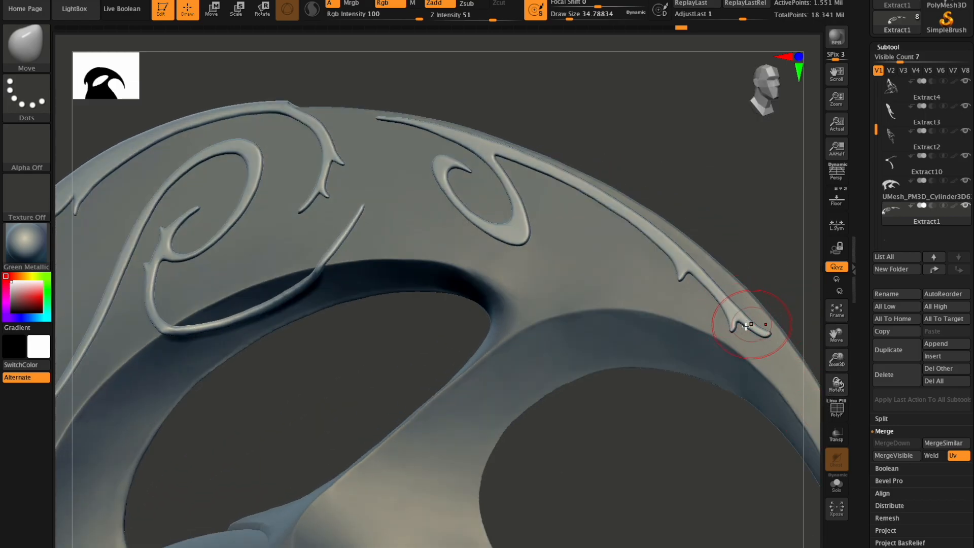
Mask the rear strand's two thorns, sharpen their notches with the Move brush at draw size 11.69084, and clear the mask
{"action": "left_click_drag", "start_coordinate": [838, 364], "coordinate": [859, 413]}
{"action": "left_click_drag", "start_coordinate": [835, 336], "coordinate": [685, 308]}
{"action": "left_click_drag", "start_coordinate": [832, 382], "coordinate": [845, 361]}
{"action": "left_click_drag", "start_coordinate": [572, 17], "coordinate": [562, 18]}
{"action": "left_click_drag", "start_coordinate": [431, 170], "coordinate": [442, 179], "text": "ctrl"}
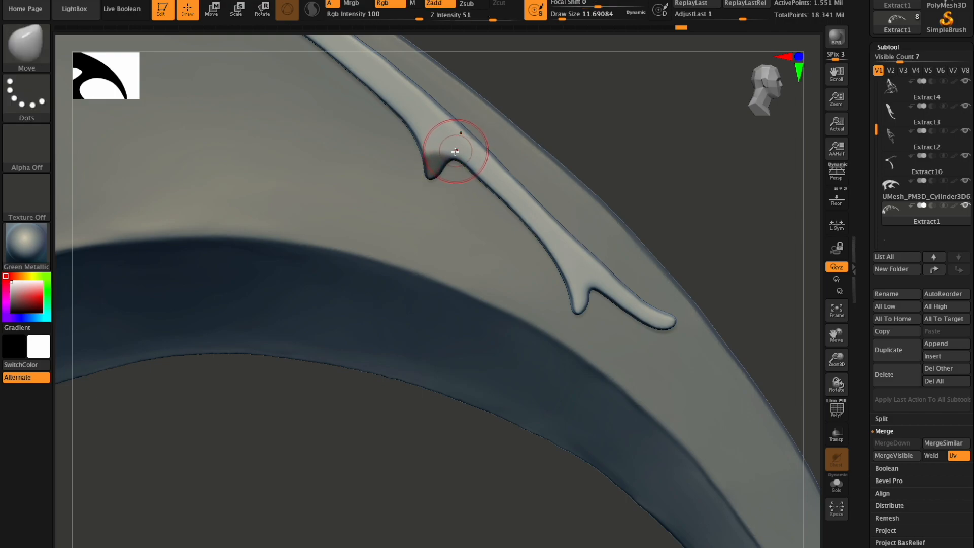
{"action": "left_click", "coordinate": [442, 143], "text": "ctrl"}
{"action": "key", "text": "ctrl"}
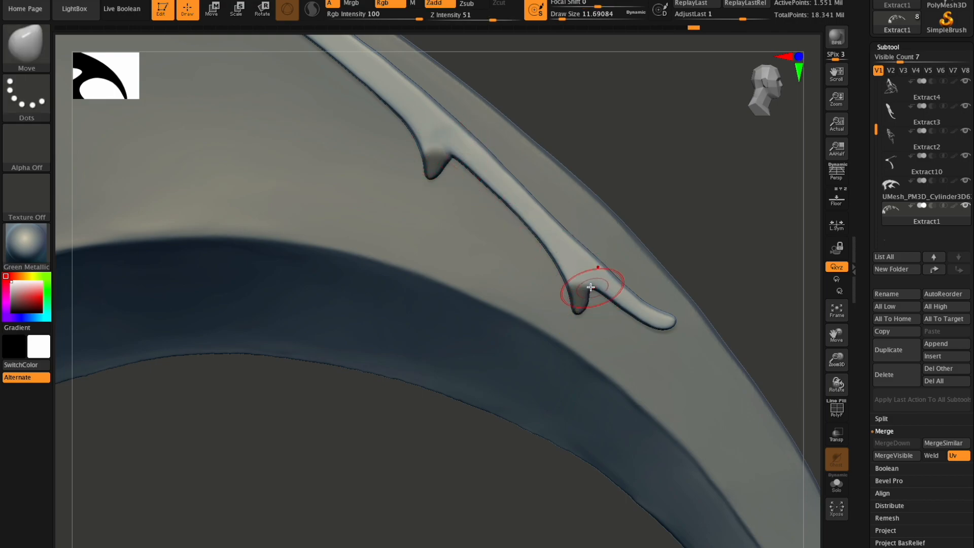
{"action": "left_click_drag", "start_coordinate": [579, 275], "coordinate": [581, 275]}
{"action": "left_click_drag", "start_coordinate": [607, 136], "coordinate": [628, 164], "text": "ctrl"}
Taper the rear strand's two thorns and rounded end into narrower points with the Move brush
{"action": "left_click_drag", "start_coordinate": [402, 144], "coordinate": [407, 154]}
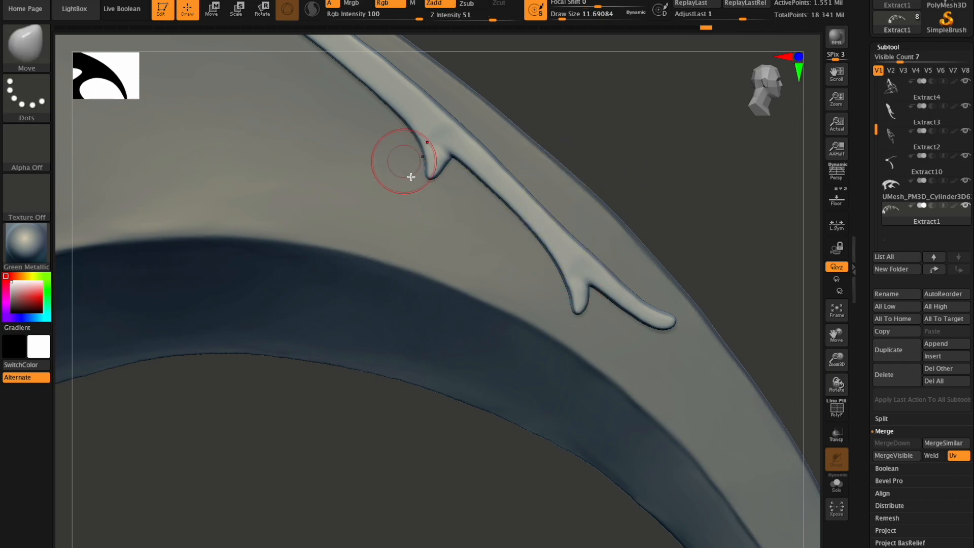
{"action": "left_click_drag", "start_coordinate": [410, 189], "coordinate": [444, 184]}
{"action": "left_click_drag", "start_coordinate": [571, 333], "coordinate": [563, 296]}
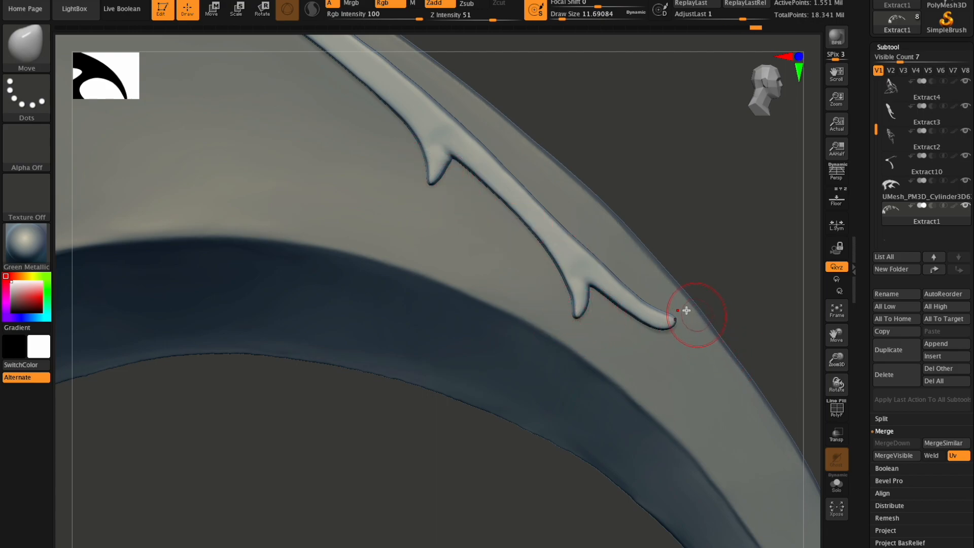
{"action": "left_click_drag", "start_coordinate": [675, 312], "coordinate": [679, 329]}
Adjust how the rear strand's end sits on the crest surface with the Move brush at draw size 23.30558
{"action": "left_click_drag", "start_coordinate": [837, 384], "coordinate": [811, 406]}
{"action": "left_click", "coordinate": [567, 17]}
{"action": "left_click_drag", "start_coordinate": [683, 324], "coordinate": [682, 331]}
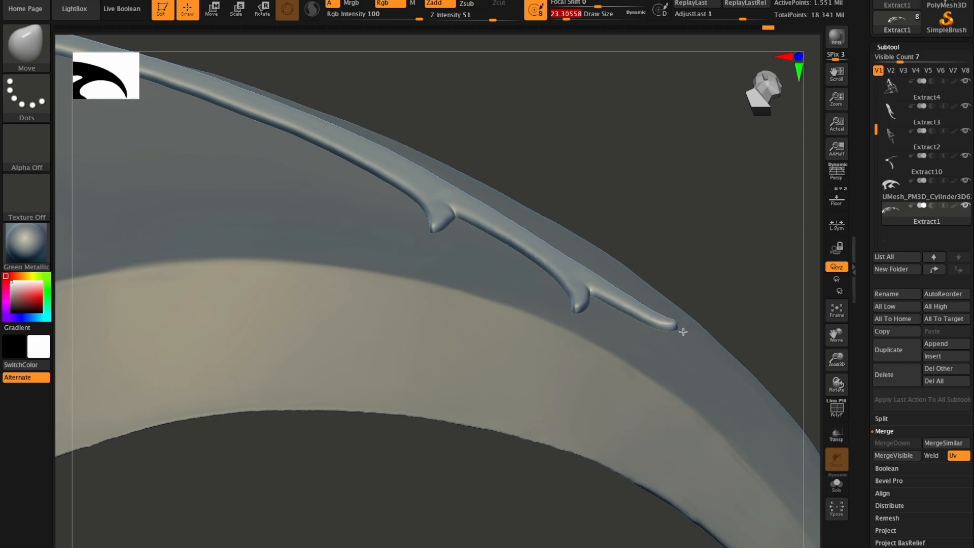
Smooth the inner edge of the ornament's hooked front end with the Smooth brush at draw size 9.44708
{"action": "mouse_move", "coordinate": [843, 388]}
{"action": "left_mouse_down"}
{"action": "mouse_move", "coordinate": [802, 390]}
{"action": "mouse_move", "coordinate": [807, 421]}
{"action": "mouse_move", "coordinate": [812, 404]}
{"action": "left_mouse_up"}
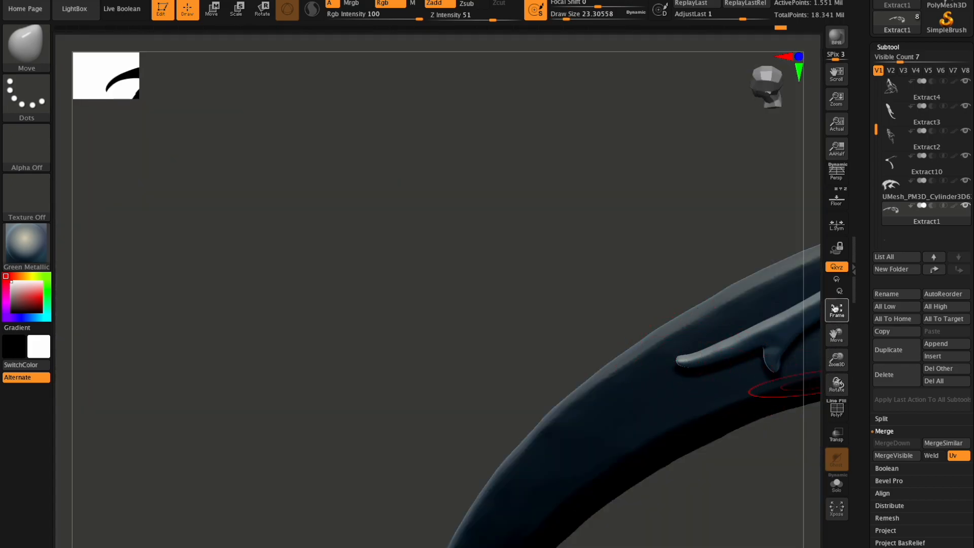
{"action": "left_click", "coordinate": [836, 309]}
{"action": "mouse_move", "coordinate": [837, 389]}
{"action": "left_mouse_down"}
{"action": "mouse_move", "coordinate": [815, 398]}
{"action": "mouse_move", "coordinate": [778, 386]}
{"action": "left_mouse_up"}
{"action": "left_click_drag", "start_coordinate": [837, 334], "coordinate": [913, 330]}
{"action": "mouse_move", "coordinate": [837, 384]}
{"action": "left_mouse_down"}
{"action": "mouse_move", "coordinate": [827, 355]}
{"action": "mouse_move", "coordinate": [838, 381]}
{"action": "mouse_move", "coordinate": [830, 376]}
{"action": "left_mouse_up"}
{"action": "left_click_drag", "start_coordinate": [583, 13], "coordinate": [561, 16]}
{"action": "mouse_move", "coordinate": [838, 371]}
{"action": "left_mouse_down"}
{"action": "mouse_move", "coordinate": [839, 387]}
{"action": "mouse_move", "coordinate": [828, 389]}
{"action": "left_mouse_up"}
{"action": "left_click_drag", "start_coordinate": [413, 306], "coordinate": [421, 314], "text": "shift"}
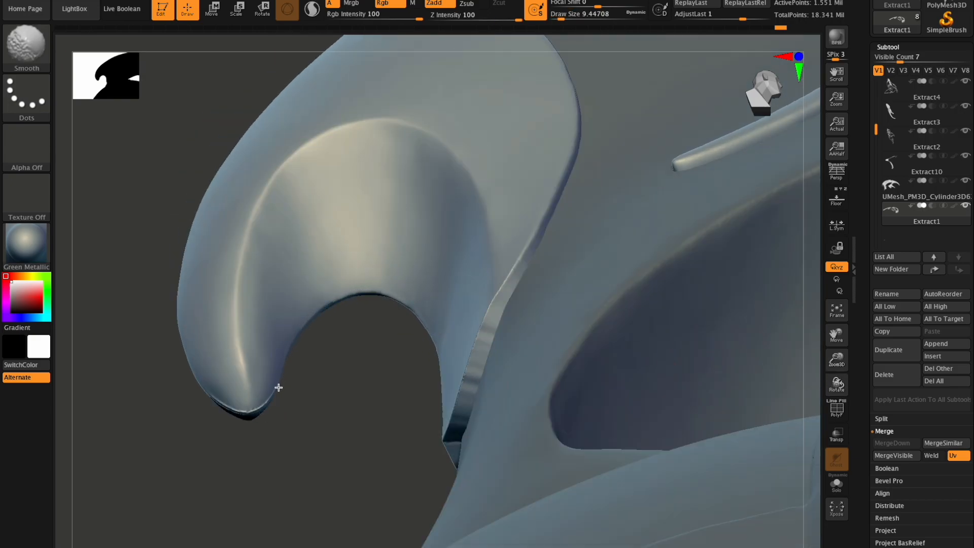
Reshape the hooked front end and its lower lip with the Move brush at draw size 62.0104
{"action": "left_click_drag", "start_coordinate": [835, 385], "coordinate": [834, 355]}
{"action": "left_click_drag", "start_coordinate": [757, 334], "coordinate": [563, 221]}
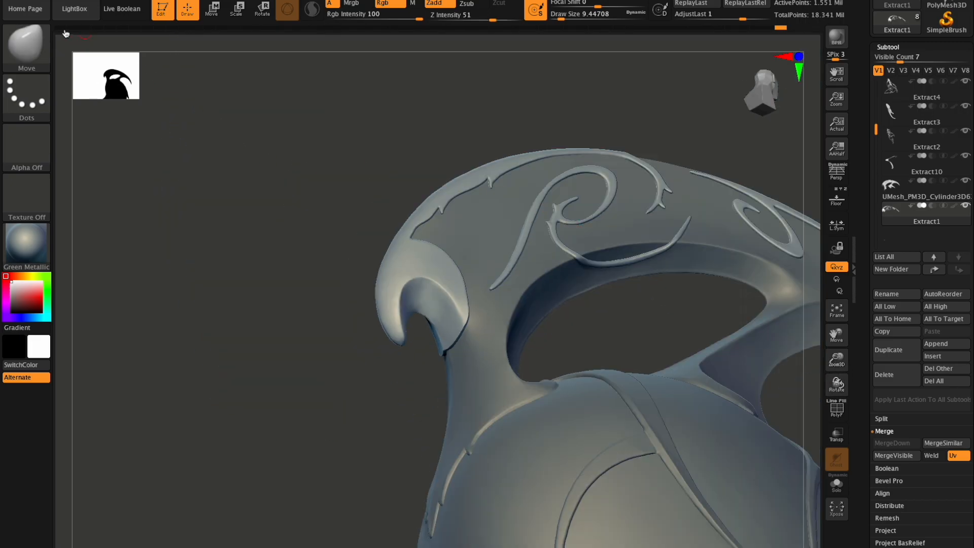
{"action": "left_click_drag", "start_coordinate": [828, 382], "coordinate": [842, 380]}
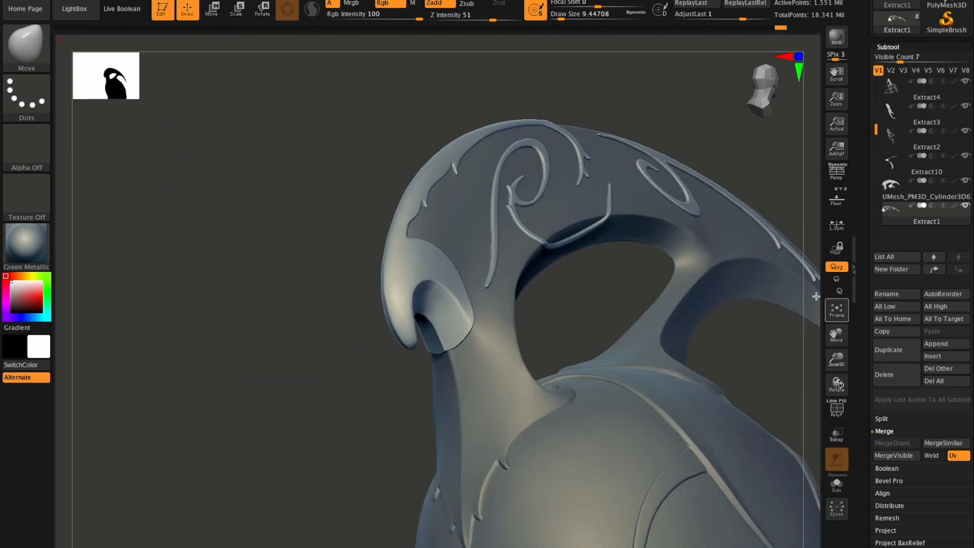
{"action": "left_click", "coordinate": [566, 15]}
{"action": "left_click_drag", "start_coordinate": [572, 17], "coordinate": [575, 17]}
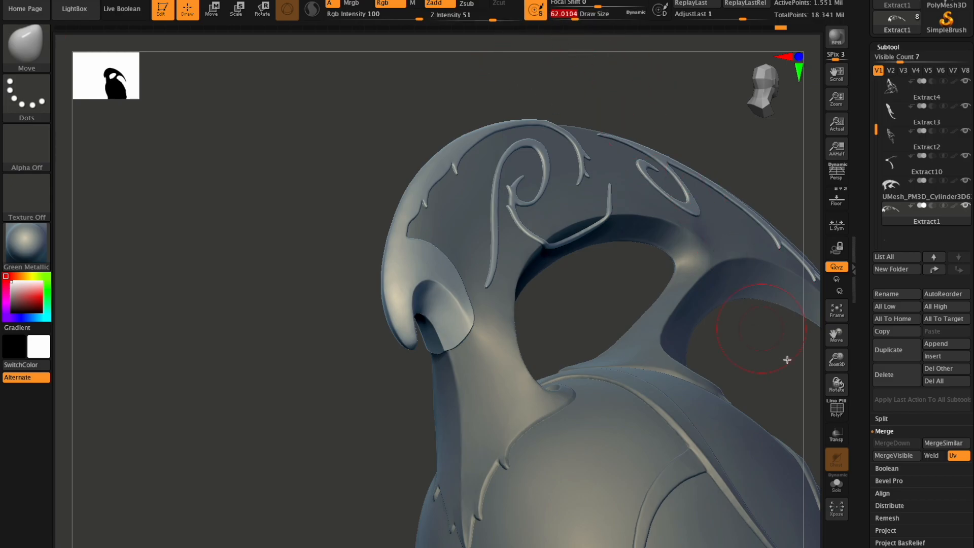
{"action": "mouse_move", "coordinate": [854, 387]}
{"action": "left_mouse_down"}
{"action": "mouse_move", "coordinate": [864, 376]}
{"action": "mouse_move", "coordinate": [843, 377]}
{"action": "left_mouse_up"}
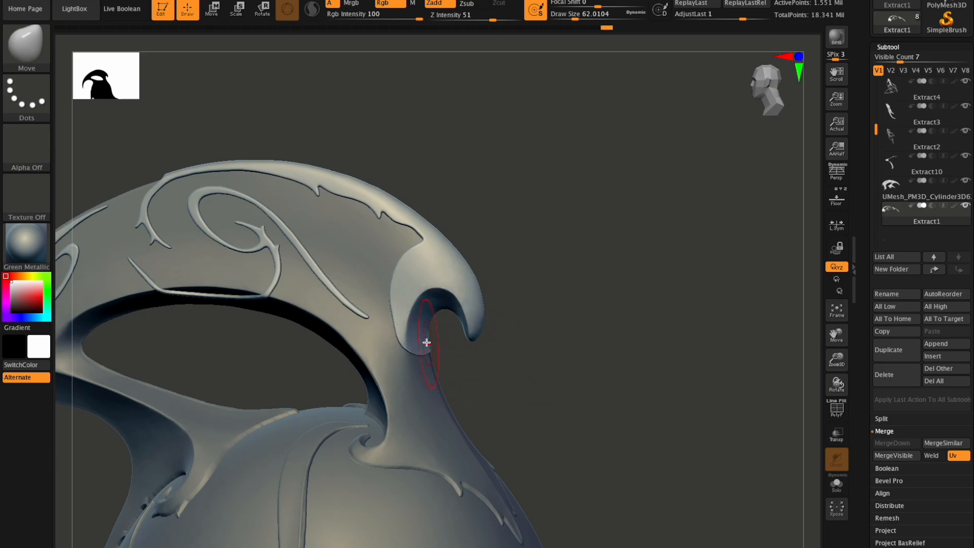
{"action": "left_click_drag", "start_coordinate": [836, 384], "coordinate": [836, 383]}
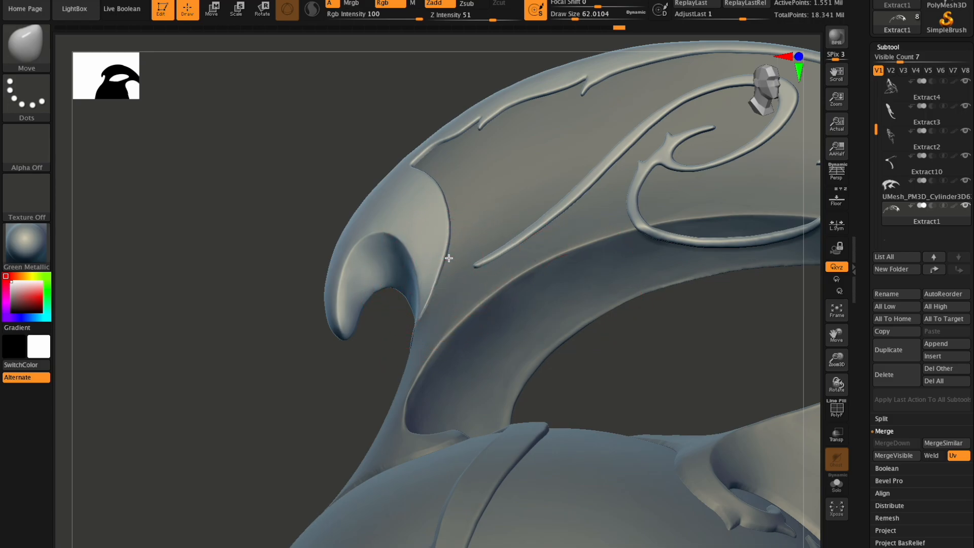
Shape the hook's pointed lower lip with the Move brush at draw size 41.42062, and lift its sunken edge clear of the crest at 26.8692
{"action": "mouse_move", "coordinate": [836, 384]}
{"action": "left_mouse_down"}
{"action": "mouse_move", "coordinate": [850, 349]}
{"action": "mouse_move", "coordinate": [844, 361]}
{"action": "mouse_move", "coordinate": [839, 335]}
{"action": "mouse_move", "coordinate": [852, 341]}
{"action": "left_mouse_up"}
{"action": "left_click_drag", "start_coordinate": [577, 19], "coordinate": [571, 20]}
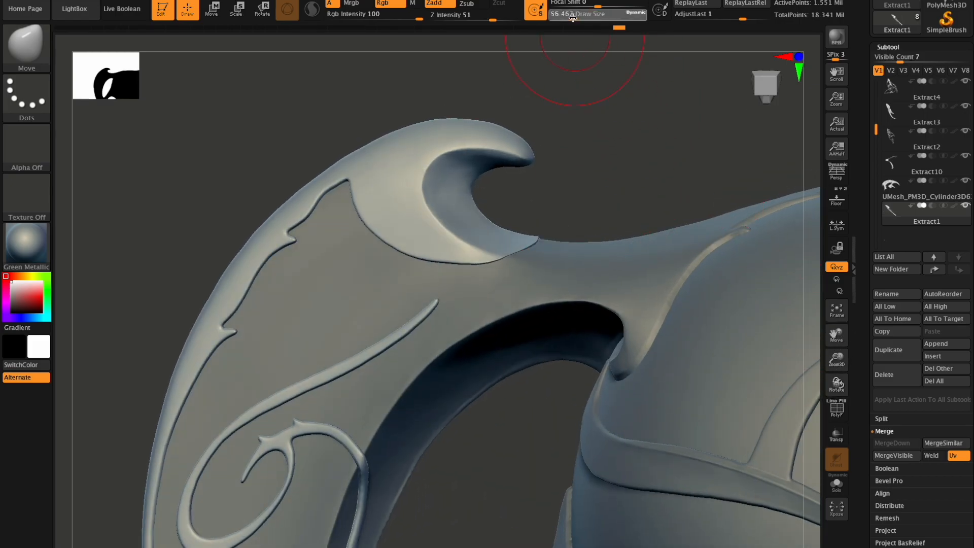
{"action": "left_click_drag", "start_coordinate": [543, 240], "coordinate": [543, 239]}
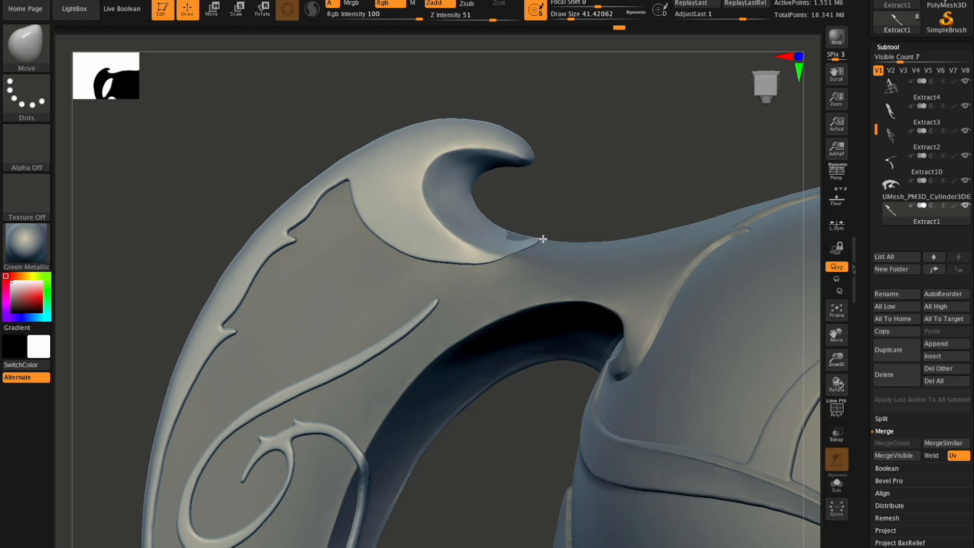
{"action": "left_click_drag", "start_coordinate": [836, 358], "coordinate": [838, 400]}
{"action": "left_click_drag", "start_coordinate": [571, 17], "coordinate": [566, 18]}
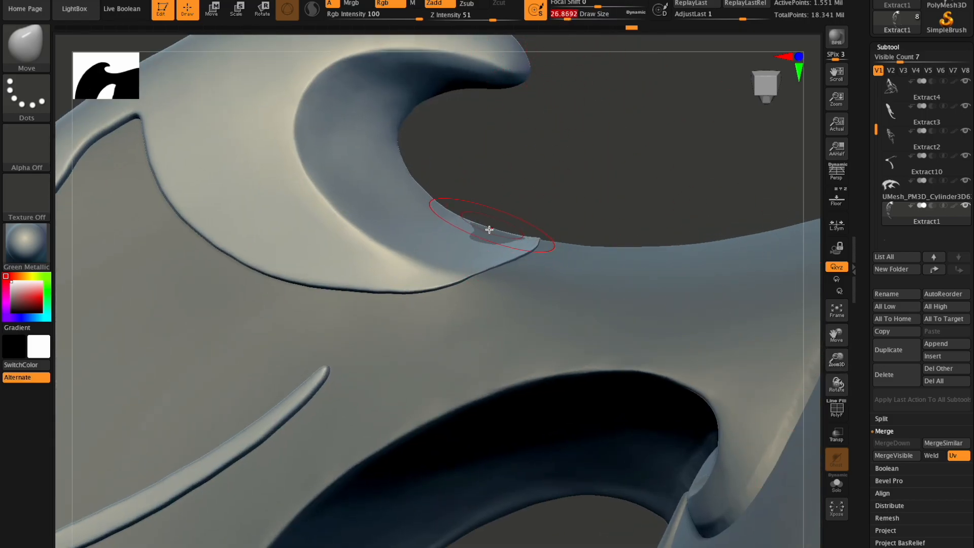
{"action": "left_click_drag", "start_coordinate": [487, 233], "coordinate": [491, 230]}
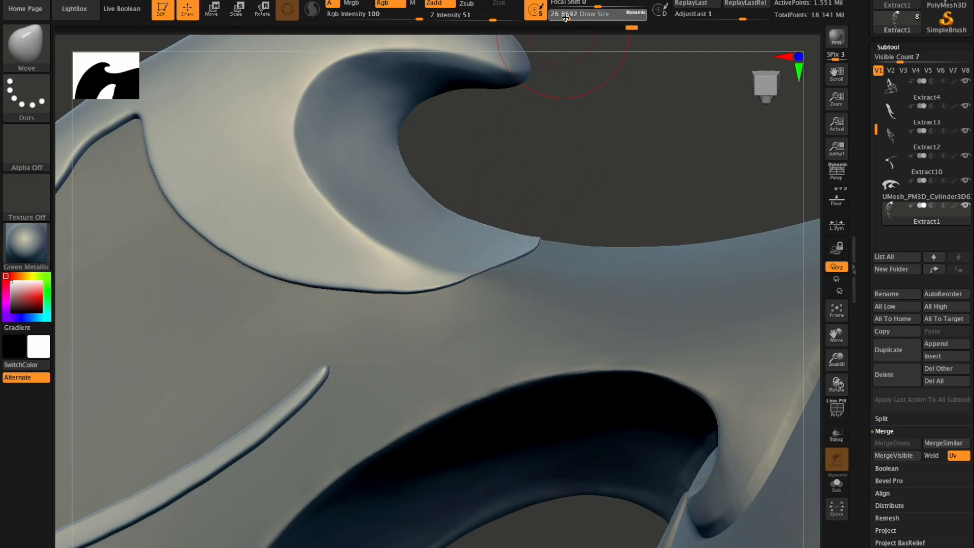
Refine the lip's pointed corner and lower edge with the Move brush at draw size 20.00594
{"action": "left_click_drag", "start_coordinate": [563, 17], "coordinate": [568, 20]}
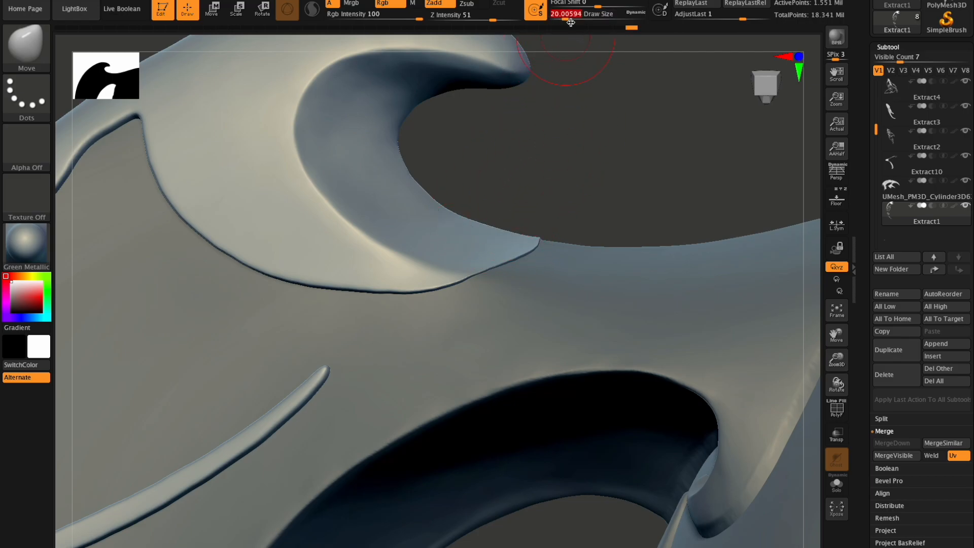
{"action": "left_click_drag", "start_coordinate": [541, 243], "coordinate": [542, 244]}
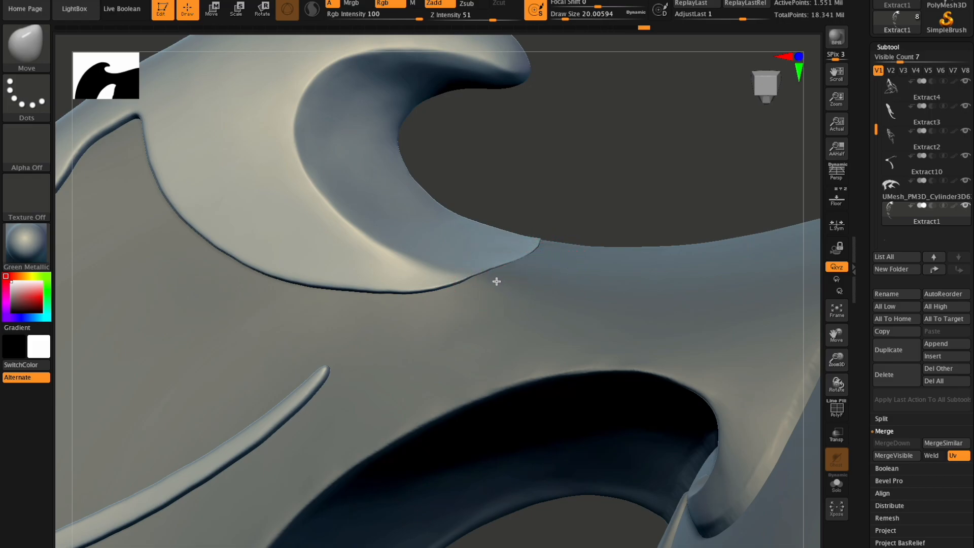
{"action": "left_click_drag", "start_coordinate": [514, 260], "coordinate": [533, 256]}
Even out the lip's edge where it meets the crest with the Move brush at draw size 32.70957, working around both sides
{"action": "left_click_drag", "start_coordinate": [839, 386], "coordinate": [754, 266]}
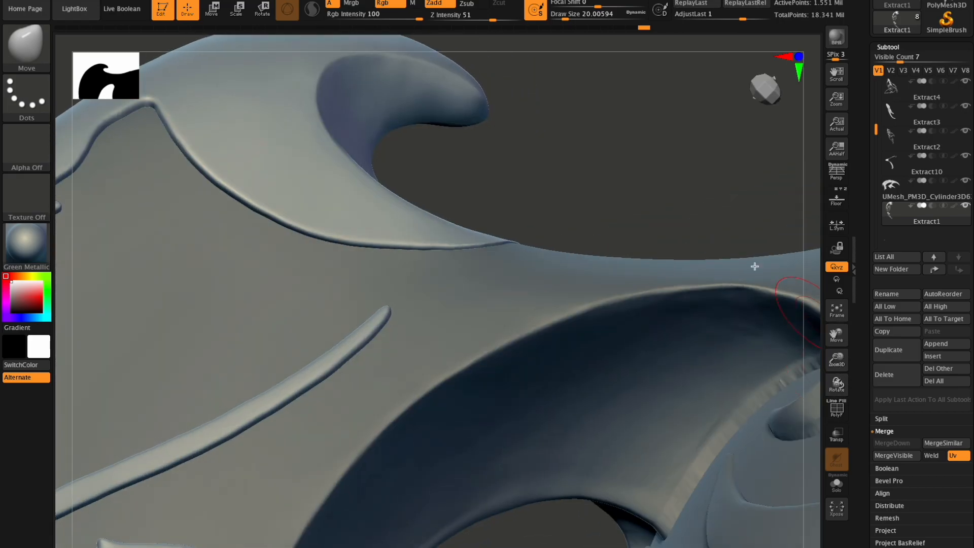
{"action": "left_click", "coordinate": [569, 17]}
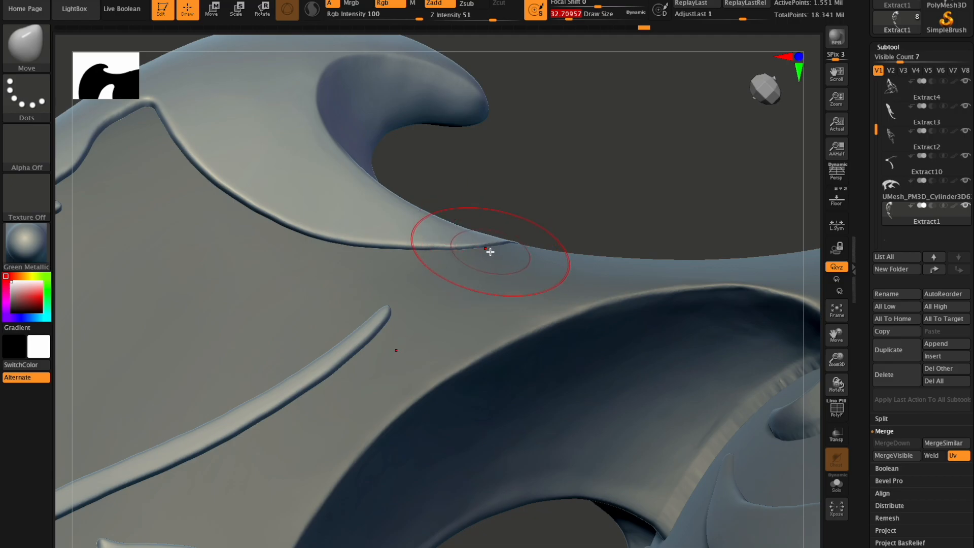
{"action": "left_click_drag", "start_coordinate": [519, 277], "coordinate": [474, 328]}
{"action": "mouse_move", "coordinate": [843, 383]}
{"action": "left_mouse_down"}
{"action": "mouse_move", "coordinate": [824, 416]}
{"action": "mouse_move", "coordinate": [831, 398]}
{"action": "left_mouse_up"}
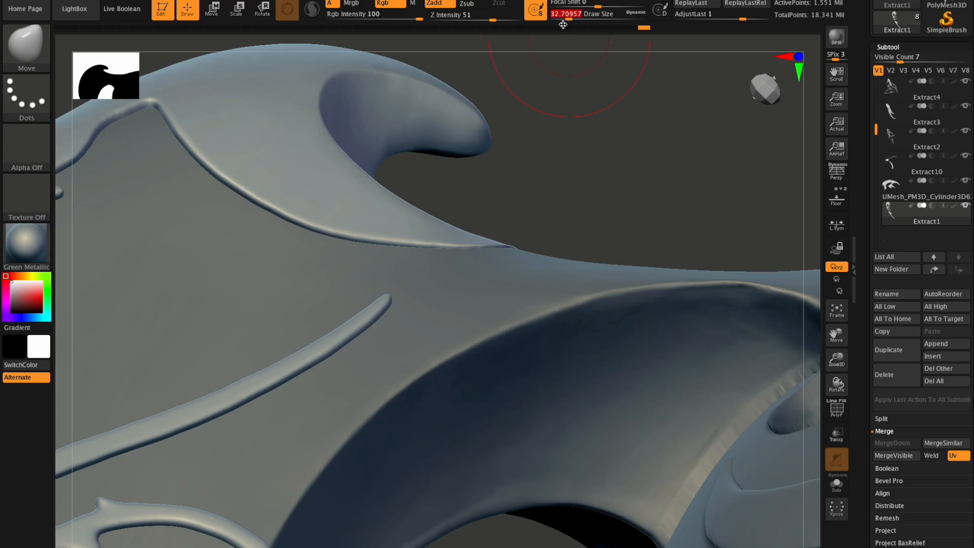
{"action": "mouse_move", "coordinate": [836, 385]}
{"action": "left_mouse_down"}
{"action": "mouse_move", "coordinate": [833, 404]}
{"action": "mouse_move", "coordinate": [785, 400]}
{"action": "mouse_move", "coordinate": [786, 388]}
{"action": "mouse_move", "coordinate": [834, 386]}
{"action": "mouse_move", "coordinate": [826, 378]}
{"action": "left_mouse_up"}
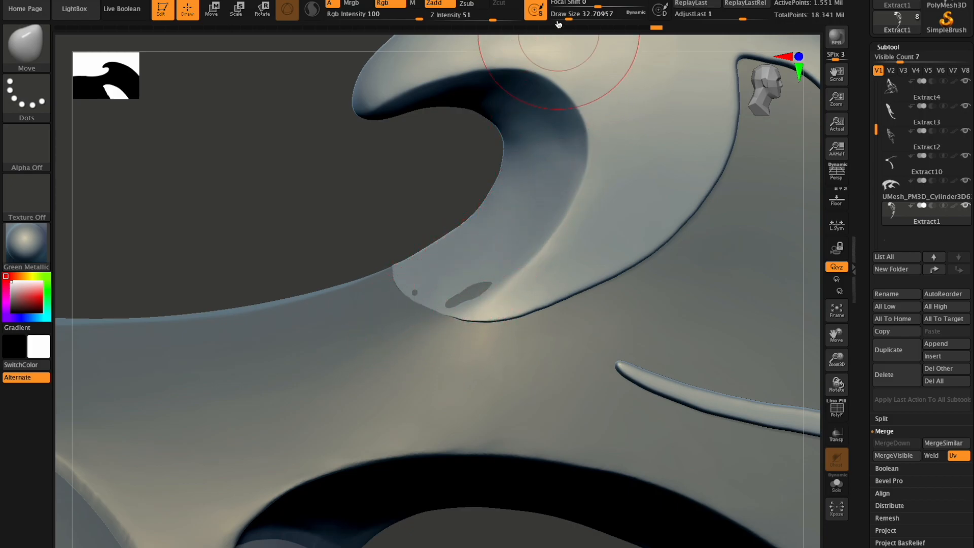
{"action": "mouse_move", "coordinate": [837, 386]}
{"action": "left_mouse_down"}
{"action": "mouse_move", "coordinate": [834, 356]}
{"action": "mouse_move", "coordinate": [840, 381]}
{"action": "mouse_move", "coordinate": [849, 378]}
{"action": "mouse_move", "coordinate": [811, 317]}
{"action": "left_mouse_up"}
{"action": "mouse_move", "coordinate": [838, 387]}
{"action": "left_mouse_down"}
{"action": "mouse_move", "coordinate": [822, 386]}
{"action": "mouse_move", "coordinate": [832, 380]}
{"action": "mouse_move", "coordinate": [816, 367]}
{"action": "mouse_move", "coordinate": [795, 297]}
{"action": "left_mouse_up"}
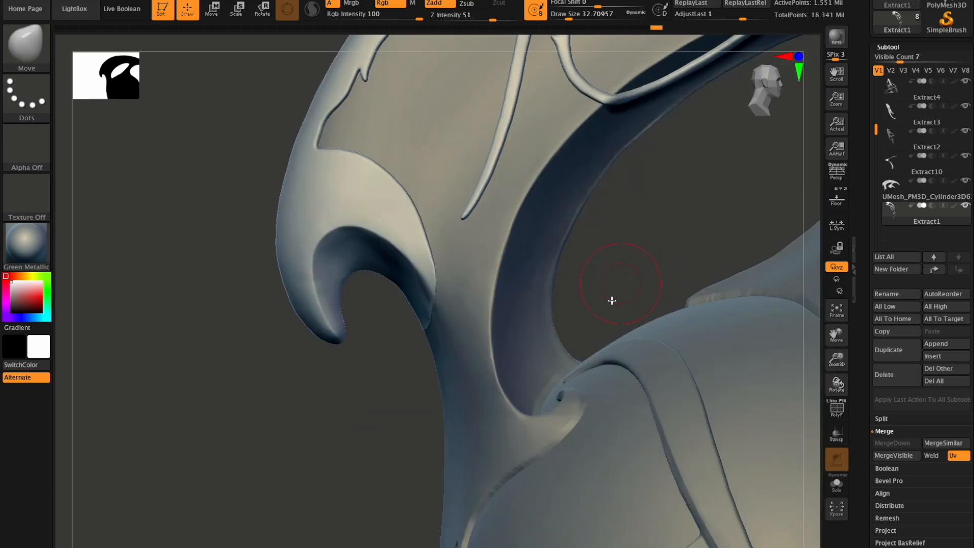
Extend the long front strand's lower tip and adjust the small rear spiral's curve with the Move brush at draw size 32.70957
{"action": "left_click_drag", "start_coordinate": [457, 230], "coordinate": [455, 241]}
{"action": "left_click_drag", "start_coordinate": [461, 192], "coordinate": [465, 196]}
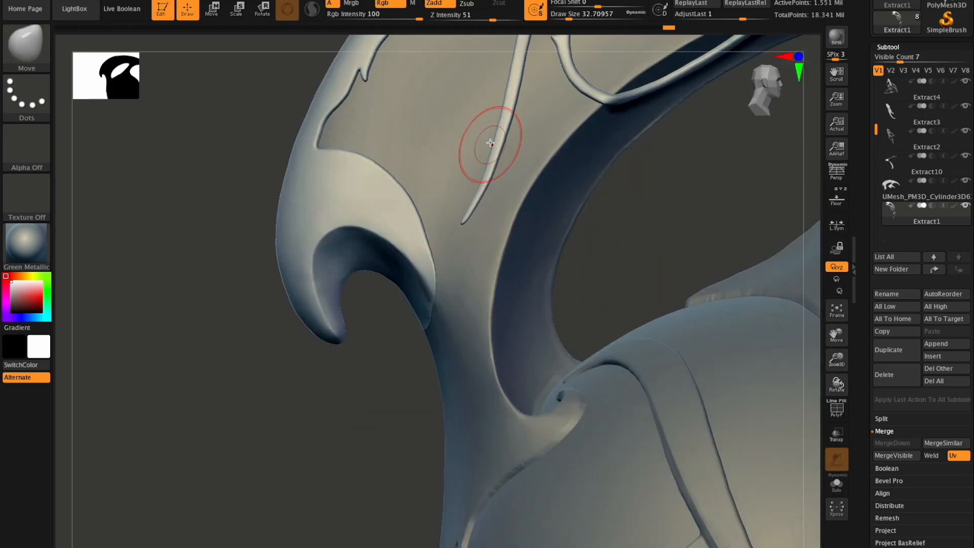
{"action": "left_click_drag", "start_coordinate": [837, 359], "coordinate": [813, 309]}
{"action": "left_click_drag", "start_coordinate": [837, 334], "coordinate": [743, 441]}
{"action": "left_click_drag", "start_coordinate": [837, 384], "coordinate": [828, 393]}
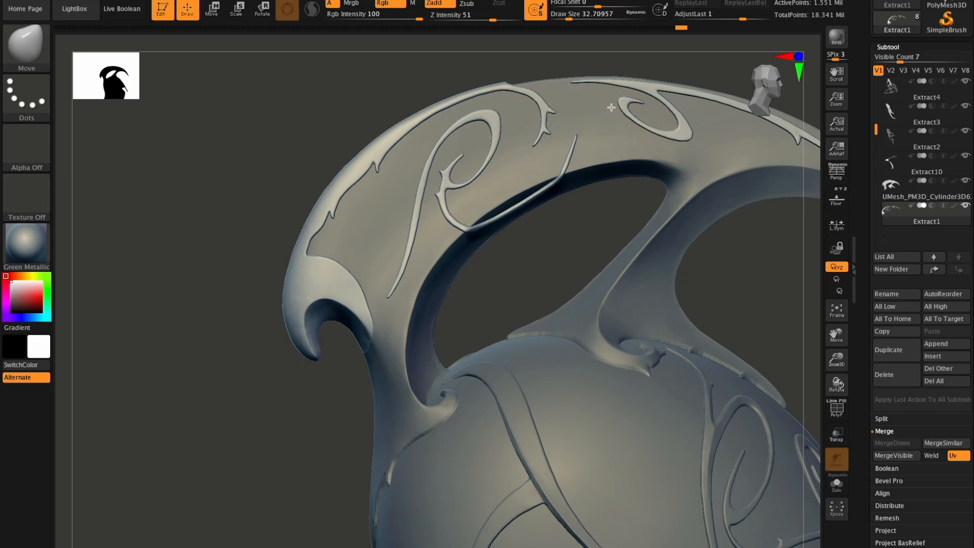
{"action": "left_click_drag", "start_coordinate": [646, 125], "coordinate": [646, 127]}
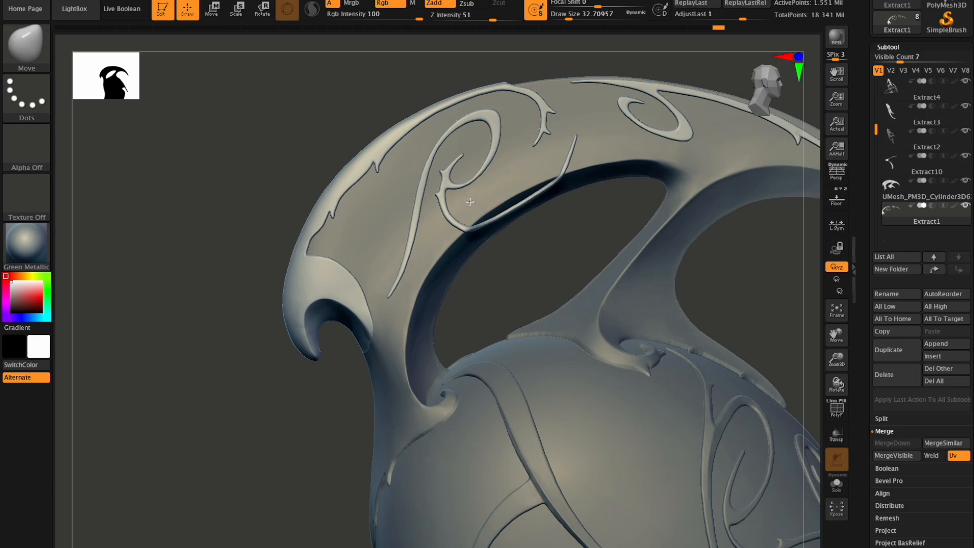
Save the current helmet project to file
{"action": "mouse_move", "coordinate": [839, 359]}
{"action": "left_mouse_down"}
{"action": "mouse_move", "coordinate": [835, 400]}
{"action": "mouse_move", "coordinate": [832, 352]}
{"action": "mouse_move", "coordinate": [832, 453]}
{"action": "left_mouse_up"}
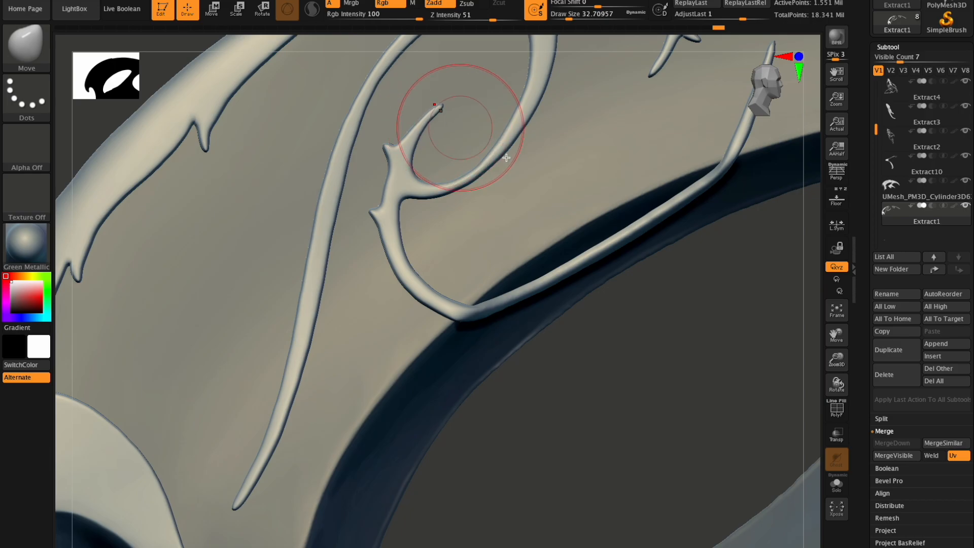
{"action": "left_click_drag", "start_coordinate": [832, 366], "coordinate": [815, 343]}
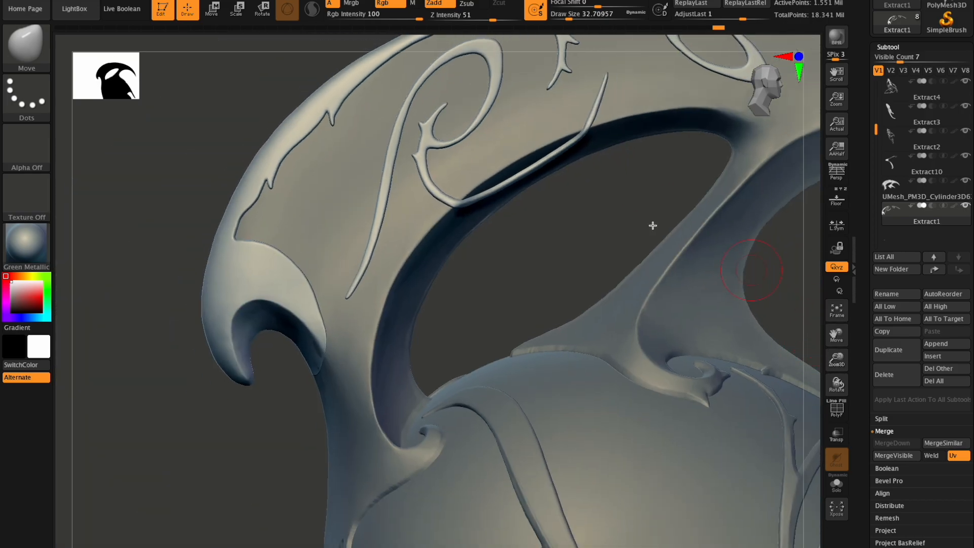
{"action": "left_click_drag", "start_coordinate": [834, 358], "coordinate": [778, 375]}
{"action": "left_click_drag", "start_coordinate": [839, 384], "coordinate": [868, 388]}
{"action": "left_click_drag", "start_coordinate": [834, 334], "coordinate": [769, 335]}
{"action": "mouse_move", "coordinate": [837, 384]}
{"action": "left_mouse_down"}
{"action": "mouse_move", "coordinate": [821, 384]}
{"action": "mouse_move", "coordinate": [835, 382]}
{"action": "left_mouse_up"}
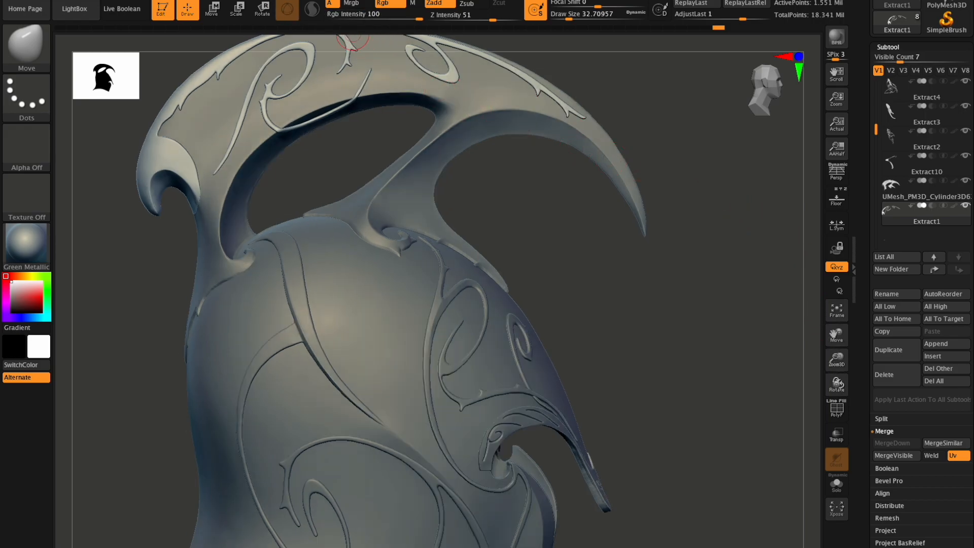
{"action": "left_click", "coordinate": [232, 0]}
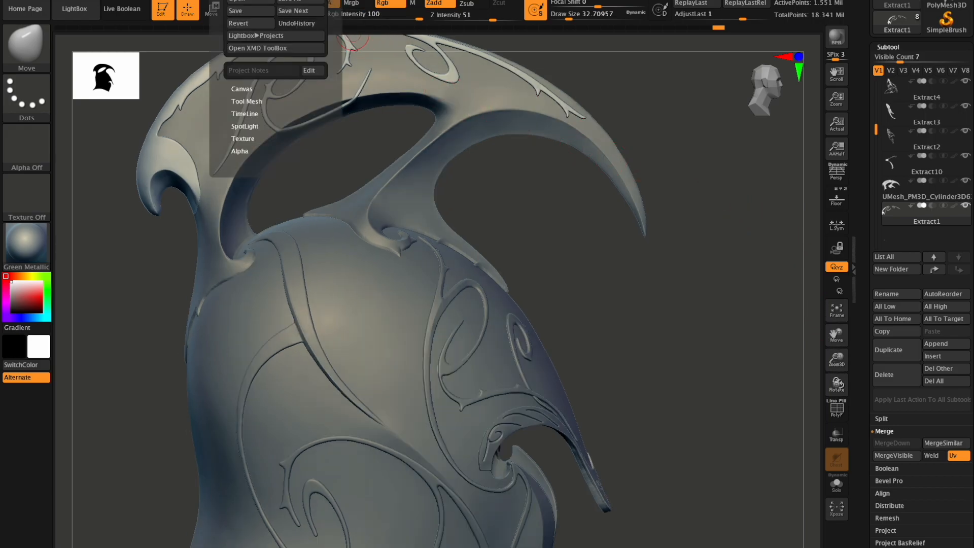
{"action": "left_click", "coordinate": [280, 2]}
{"action": "left_click", "coordinate": [733, 404]}
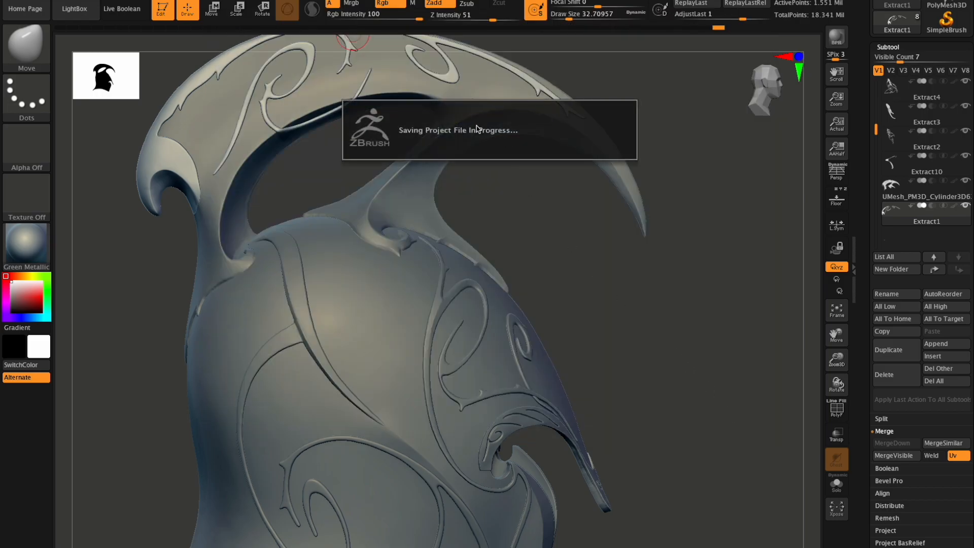
{"action": "left_click", "coordinate": [894, 194]}
{"action": "scroll", "coordinate": [921, 274], "scroll_direction": "down", "scroll_amount": 2}
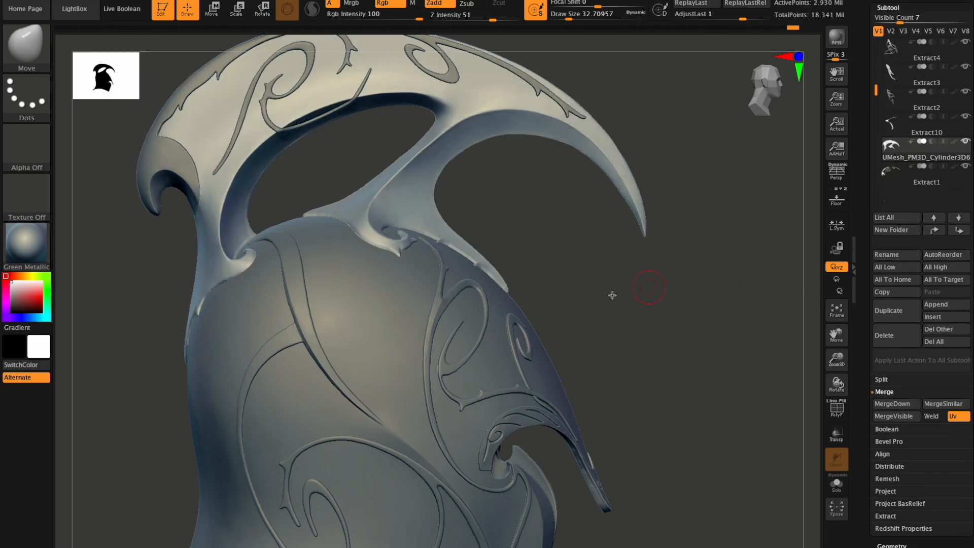
{"action": "left_click_drag", "start_coordinate": [844, 347], "coordinate": [865, 374]}
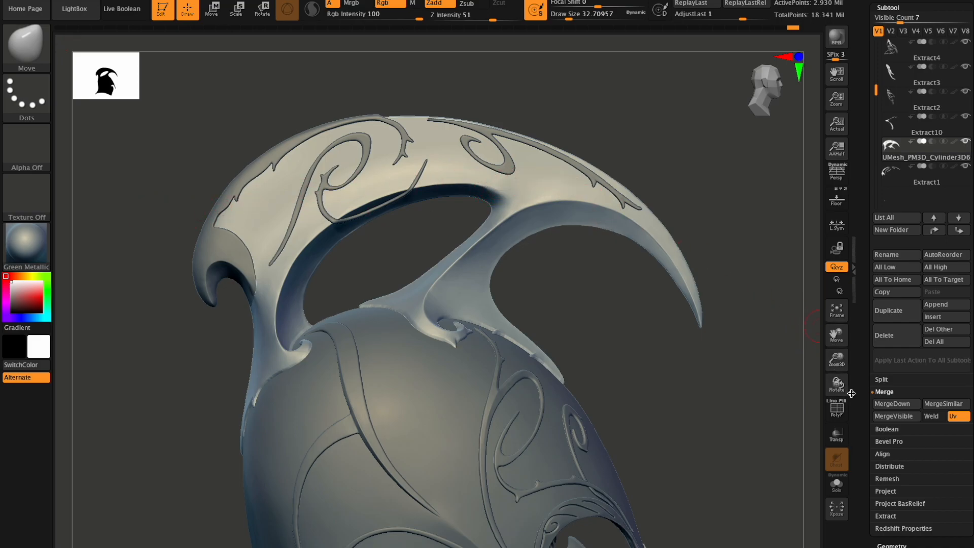
{"action": "left_click_drag", "start_coordinate": [818, 387], "coordinate": [849, 373]}
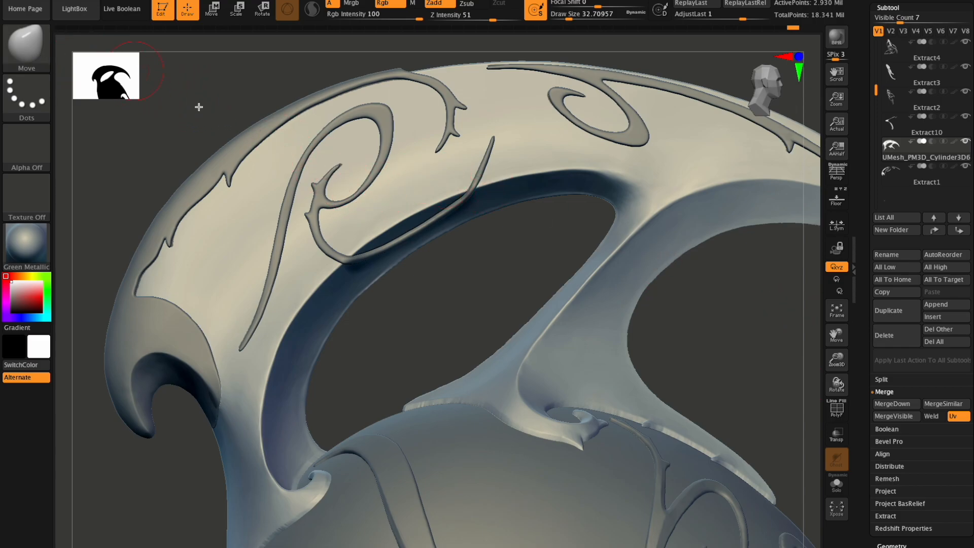
{"action": "left_click", "coordinate": [904, 186]}
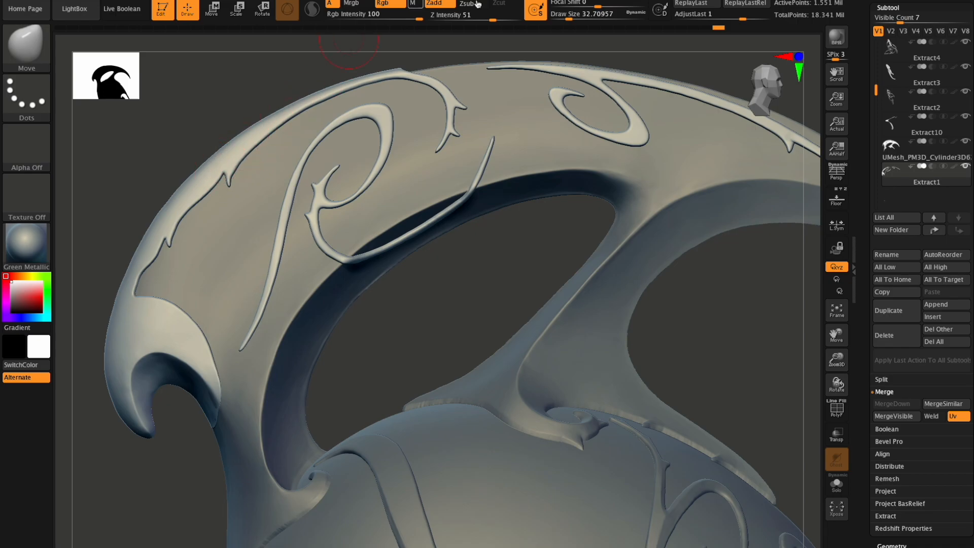
Refine the ornament's strands on the crest's front half with the Move brush, reducing the draw size to 28.75 and 21.62277
{"action": "left_click", "coordinate": [562, 15]}
{"action": "left_click_drag", "start_coordinate": [838, 384], "coordinate": [824, 374]}
{"action": "left_click_drag", "start_coordinate": [565, 14], "coordinate": [567, 18]}
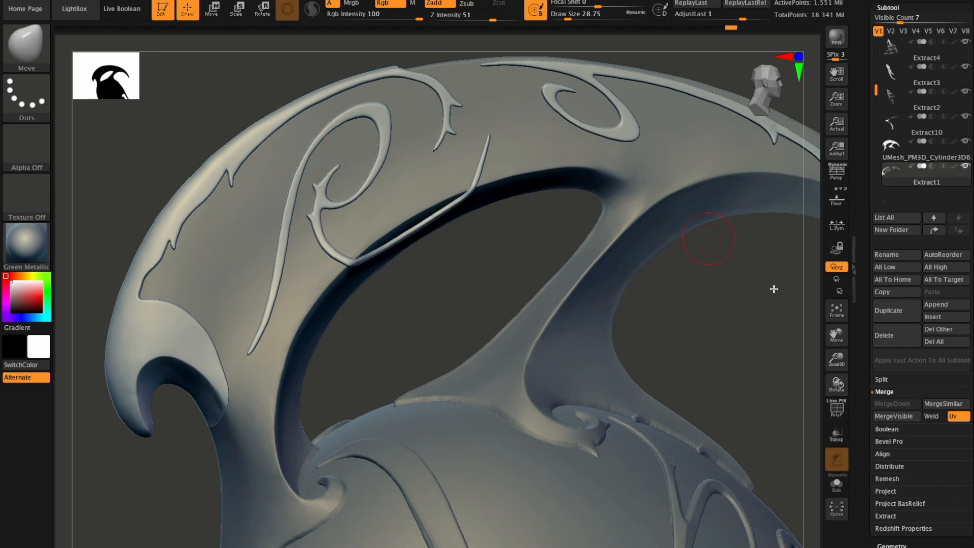
{"action": "left_click_drag", "start_coordinate": [830, 339], "coordinate": [845, 381]}
{"action": "left_click_drag", "start_coordinate": [569, 16], "coordinate": [566, 17]}
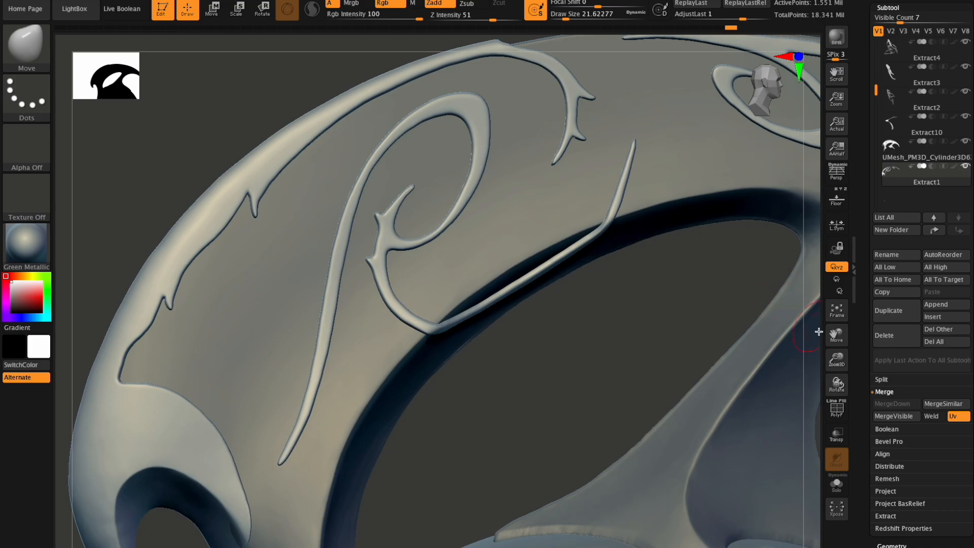
Fit the border strand over the crest's ridge where it branches, using the Move brush at draw sizes 56.467 and 30.69679
{"action": "mouse_move", "coordinate": [837, 384]}
{"action": "left_mouse_down"}
{"action": "mouse_move", "coordinate": [840, 373]}
{"action": "mouse_move", "coordinate": [837, 388]}
{"action": "left_mouse_up"}
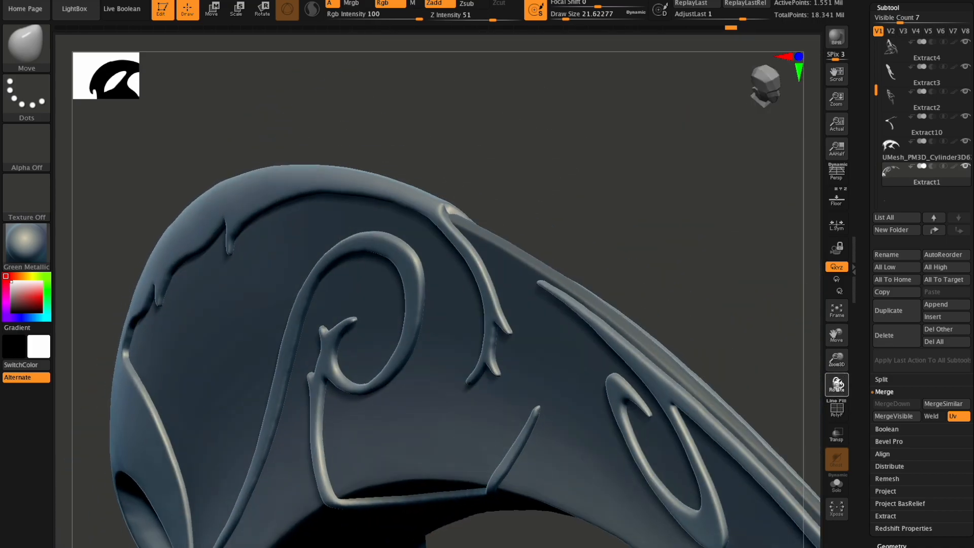
{"action": "left_click_drag", "start_coordinate": [577, 17], "coordinate": [574, 18]}
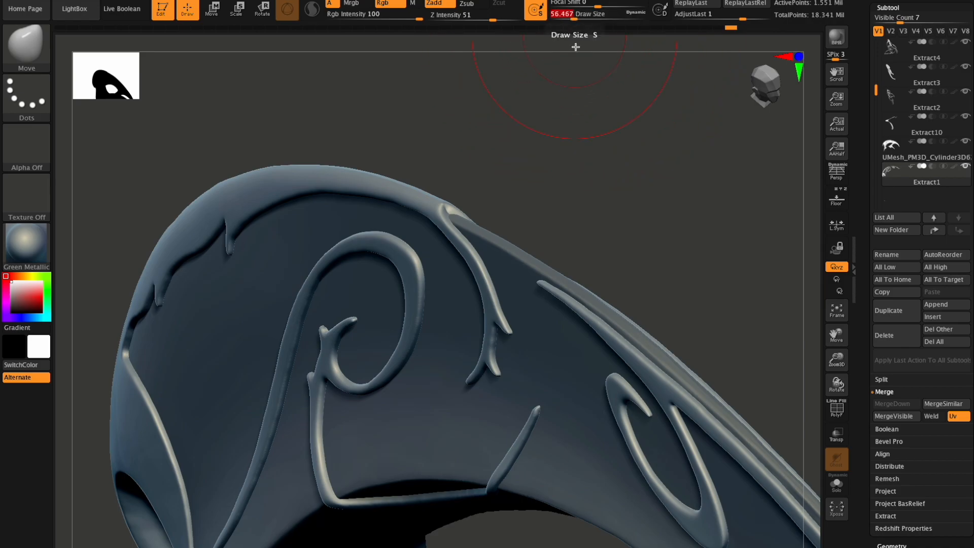
{"action": "left_click_drag", "start_coordinate": [839, 372], "coordinate": [837, 381]}
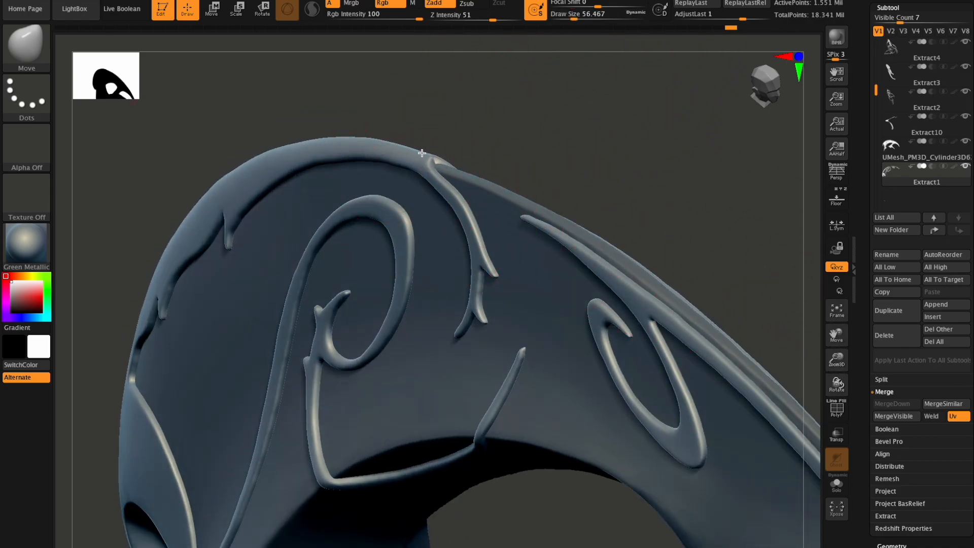
{"action": "left_click_drag", "start_coordinate": [573, 15], "coordinate": [568, 15]}
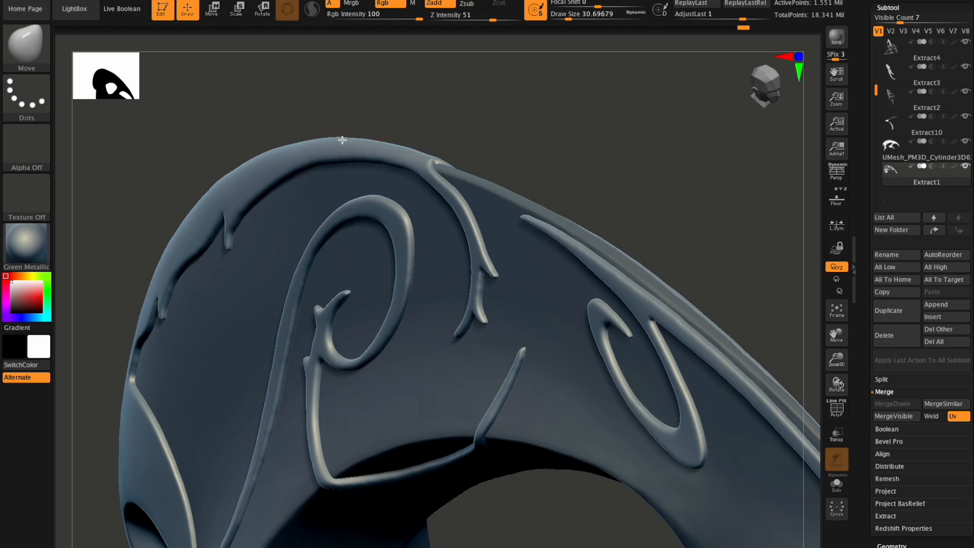
Adjust the front scroll and the thorned strands seen from behind with the Move brush at draw size 30.69679
{"action": "left_click_drag", "start_coordinate": [836, 384], "coordinate": [824, 418]}
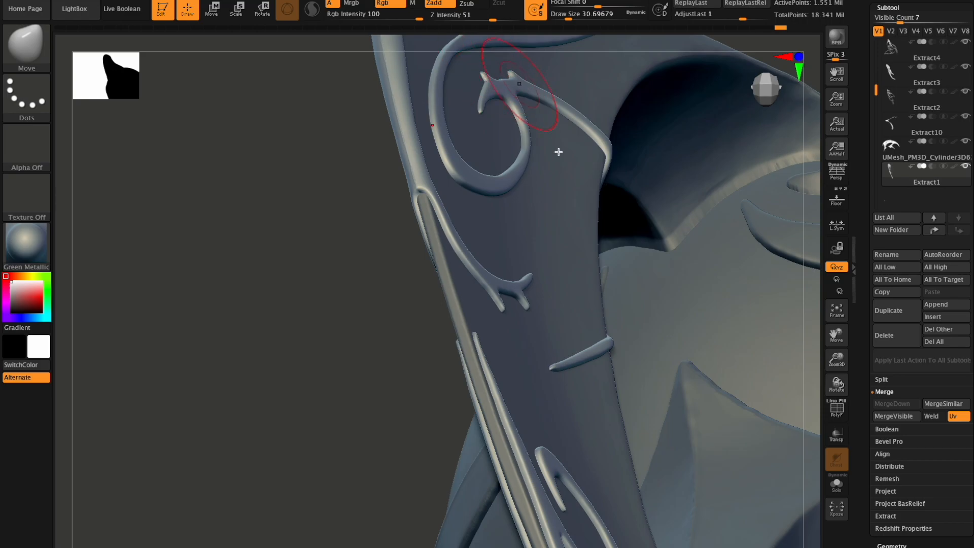
{"action": "left_click_drag", "start_coordinate": [837, 384], "coordinate": [828, 365]}
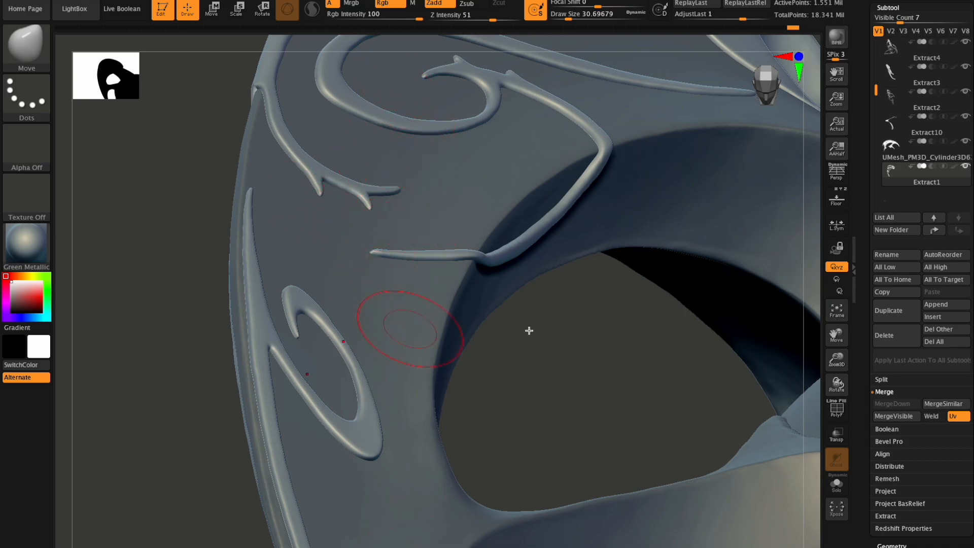
{"action": "mouse_move", "coordinate": [837, 386]}
{"action": "left_mouse_down"}
{"action": "mouse_move", "coordinate": [850, 359]}
{"action": "mouse_move", "coordinate": [834, 388]}
{"action": "left_mouse_up"}
Refine the small rear spiral's inner tip with the Move brush at draw size 18.45511
{"action": "left_click", "coordinate": [566, 16]}
{"action": "left_click_drag", "start_coordinate": [756, 359], "coordinate": [685, 330]}
{"action": "left_click", "coordinate": [564, 19]}
{"action": "left_click_drag", "start_coordinate": [849, 377], "coordinate": [836, 383]}
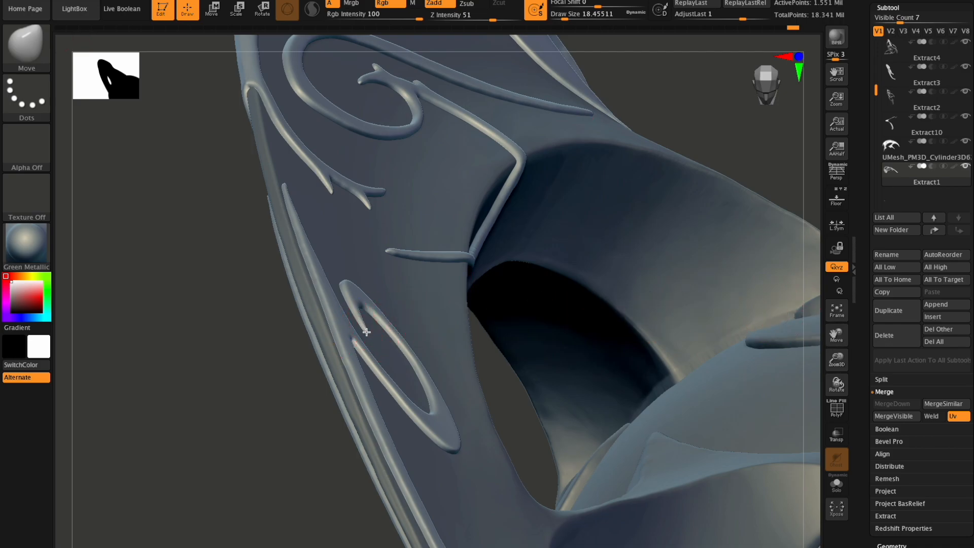
Shape the rear strand's pointed end and its two thorns with the Move brush at draw sizes 32.70957 and 30.69679
{"action": "mouse_move", "coordinate": [836, 360]}
{"action": "left_mouse_down"}
{"action": "mouse_move", "coordinate": [838, 375]}
{"action": "mouse_move", "coordinate": [847, 340]}
{"action": "left_mouse_up"}
{"action": "left_click_drag", "start_coordinate": [851, 337], "coordinate": [854, 281]}
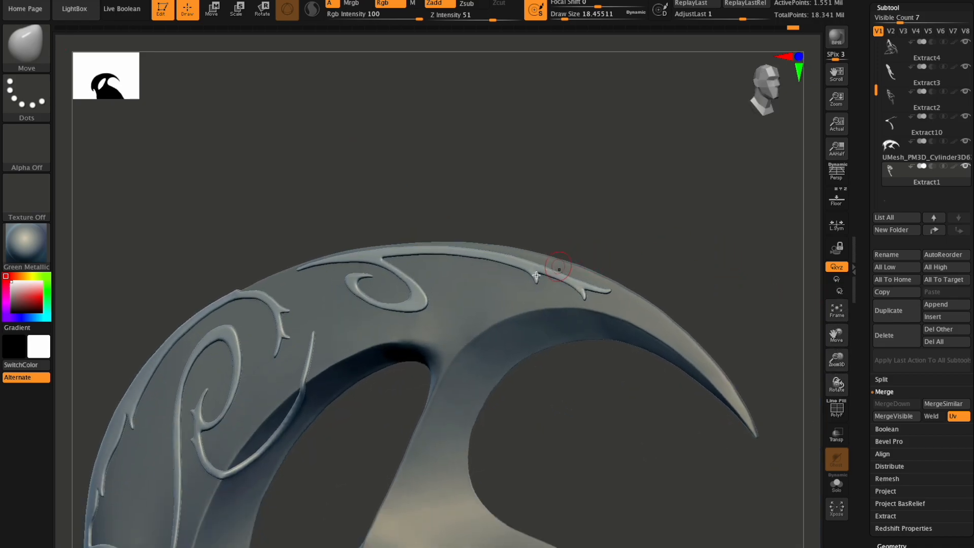
{"action": "left_click_drag", "start_coordinate": [565, 17], "coordinate": [568, 17]}
{"action": "left_click_drag", "start_coordinate": [835, 356], "coordinate": [839, 385]}
{"action": "mouse_move", "coordinate": [837, 335]}
{"action": "left_mouse_down"}
{"action": "mouse_move", "coordinate": [777, 342]}
{"action": "mouse_move", "coordinate": [707, 315]}
{"action": "left_mouse_up"}
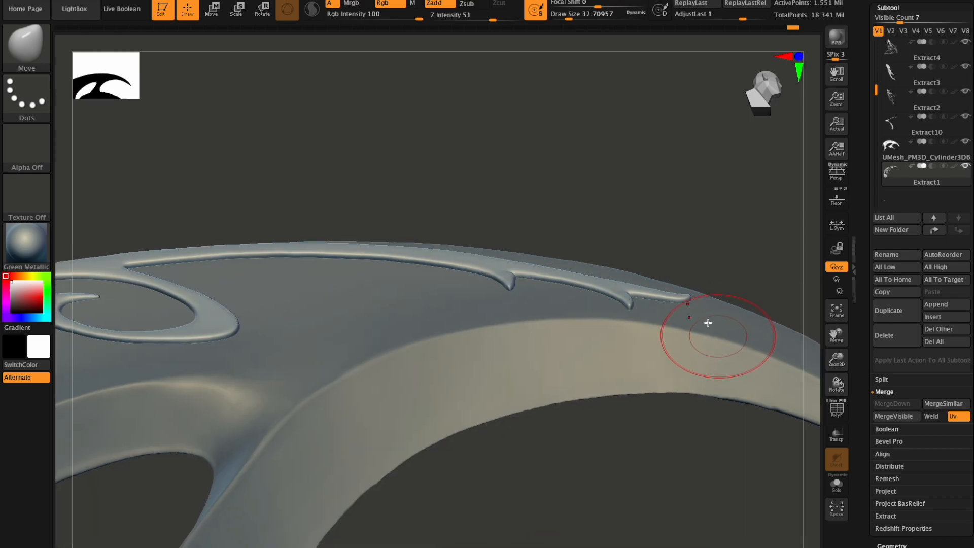
{"action": "left_click_drag", "start_coordinate": [568, 15], "coordinate": [566, 15]}
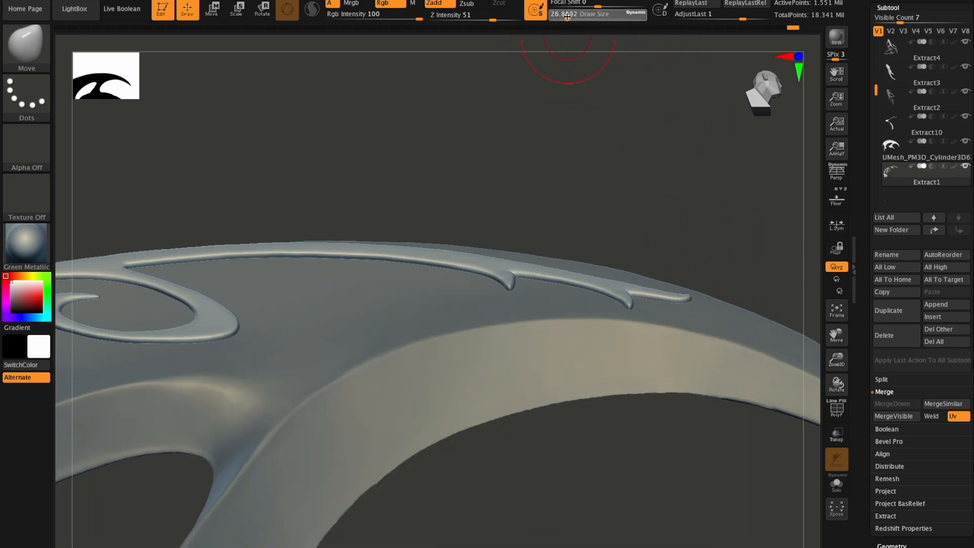
{"action": "left_click_drag", "start_coordinate": [699, 299], "coordinate": [702, 299]}
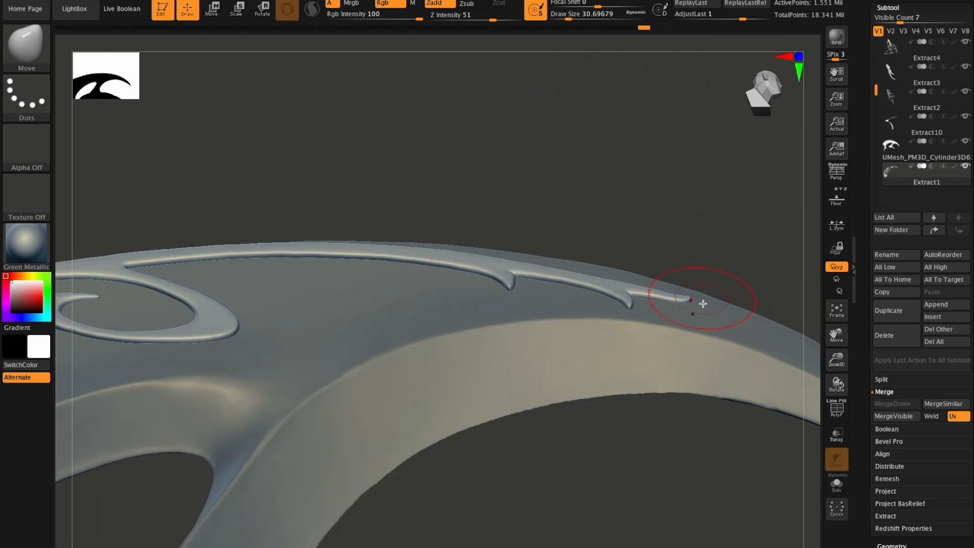
{"action": "left_click_drag", "start_coordinate": [632, 322], "coordinate": [632, 326]}
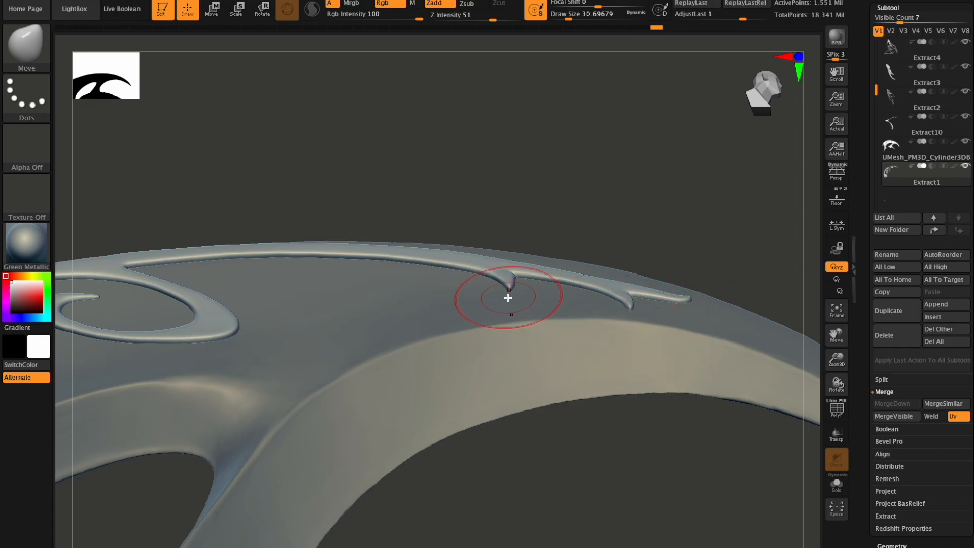
Flatten the bump at the base of the rear strand's first thorn with the Flatten brush at draw size 3.67271
{"action": "mouse_move", "coordinate": [837, 386]}
{"action": "left_mouse_down"}
{"action": "mouse_move", "coordinate": [840, 421]}
{"action": "mouse_move", "coordinate": [837, 413]}
{"action": "left_mouse_up"}
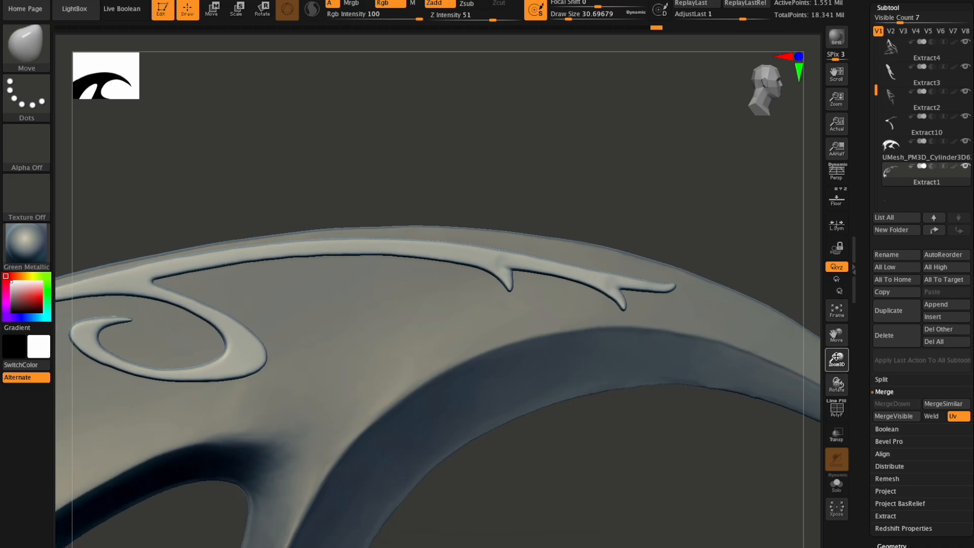
{"action": "left_click_drag", "start_coordinate": [837, 384], "coordinate": [837, 390]}
{"action": "left_click", "coordinate": [17, 58]}
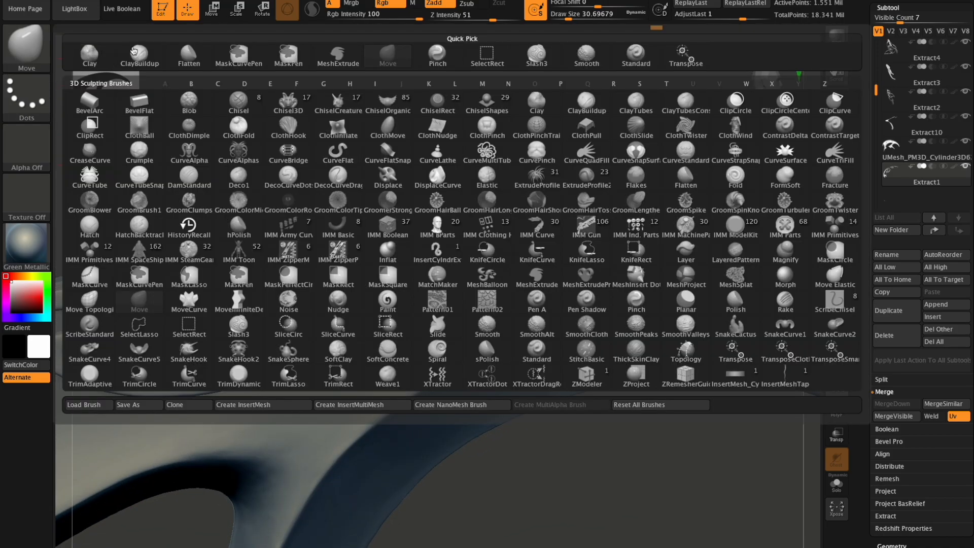
{"action": "left_click", "coordinate": [207, 56]}
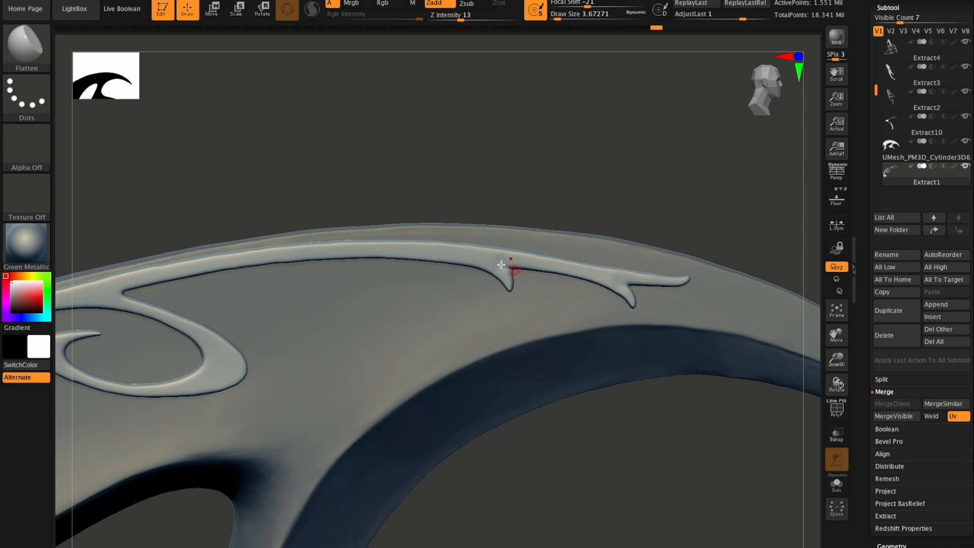
{"action": "mouse_move", "coordinate": [840, 358]}
{"action": "left_mouse_down"}
{"action": "mouse_move", "coordinate": [802, 353]}
{"action": "mouse_move", "coordinate": [811, 345]}
{"action": "left_mouse_up"}
{"action": "left_click", "coordinate": [839, 313]}
{"action": "key", "text": "shift"}
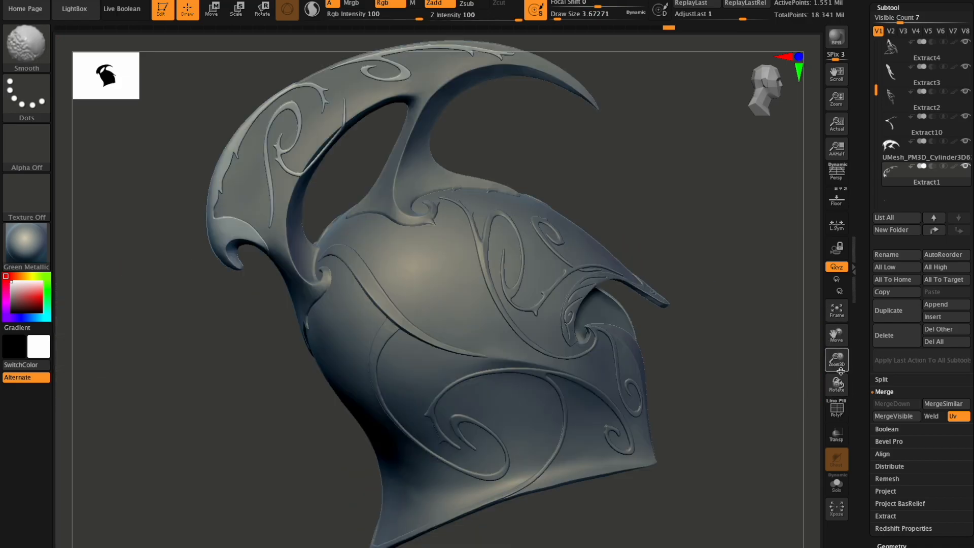
Make the crest UMesh_PM3D_Cylinder3D6 the active subtool with its Extract1 ornament hidden, and clear the crest's mask
{"action": "mouse_move", "coordinate": [836, 384]}
{"action": "left_mouse_down"}
{"action": "mouse_move", "coordinate": [827, 376]}
{"action": "mouse_move", "coordinate": [848, 389]}
{"action": "mouse_move", "coordinate": [841, 377]}
{"action": "left_mouse_up"}
{"action": "left_click", "coordinate": [894, 150]}
{"action": "left_click", "coordinate": [838, 312]}
{"action": "left_click_drag", "start_coordinate": [836, 334], "coordinate": [823, 377]}
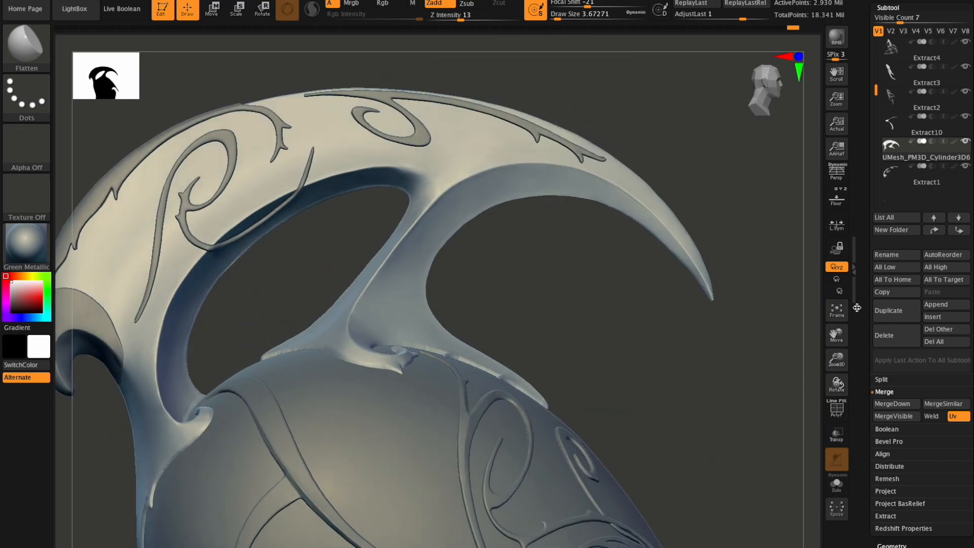
{"action": "left_click_drag", "start_coordinate": [834, 344], "coordinate": [924, 358]}
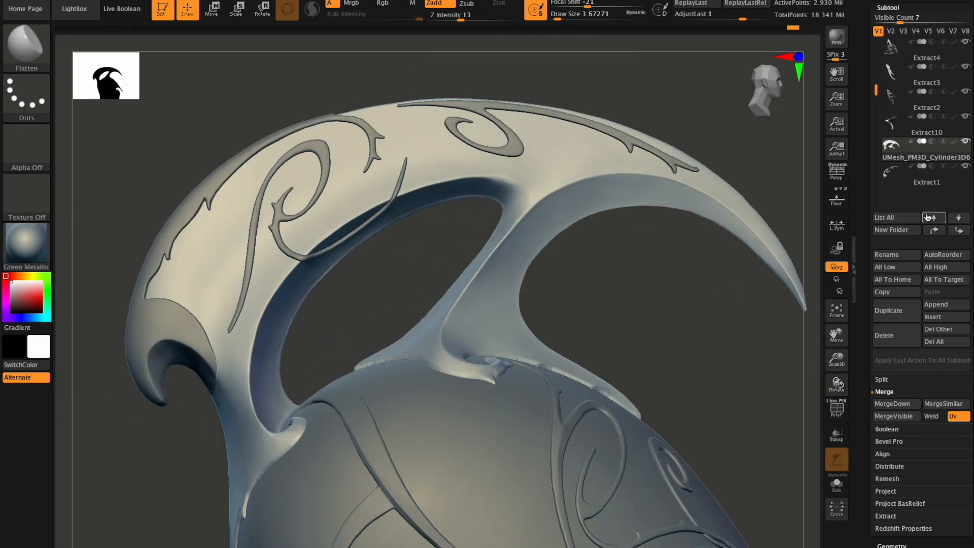
{"action": "left_click", "coordinate": [924, 161]}
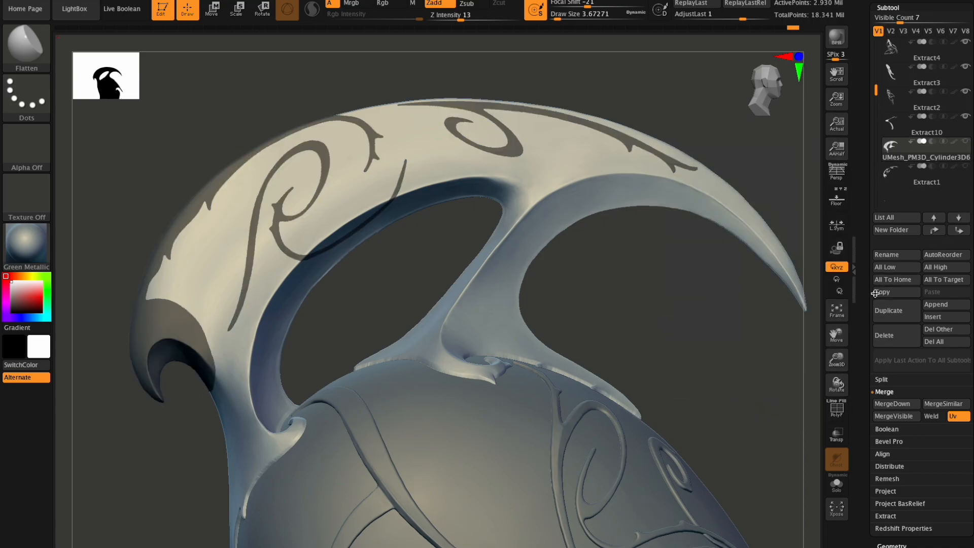
{"action": "left_click_drag", "start_coordinate": [701, 294], "coordinate": [725, 345], "text": "ctrl"}
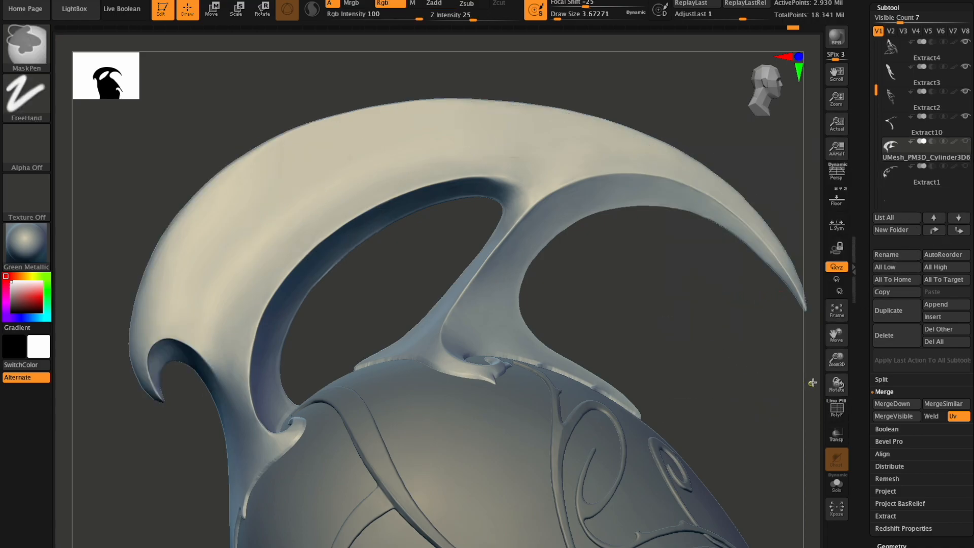
{"action": "left_click_drag", "start_coordinate": [838, 386], "coordinate": [836, 391]}
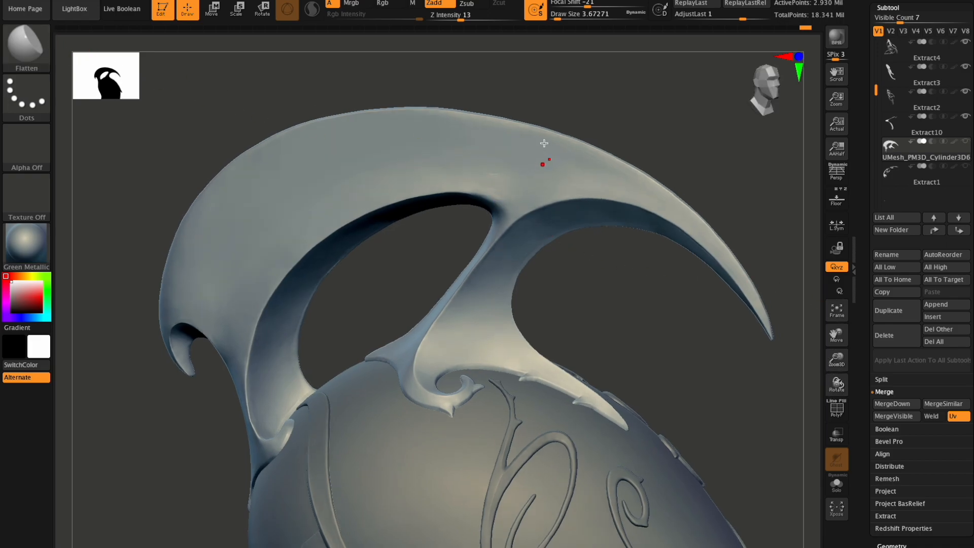
Even out the crest's side around the junction with its front strut, using the Flatten brush at draw size 21.62277 plus smoothing
{"action": "left_click", "coordinate": [566, 18]}
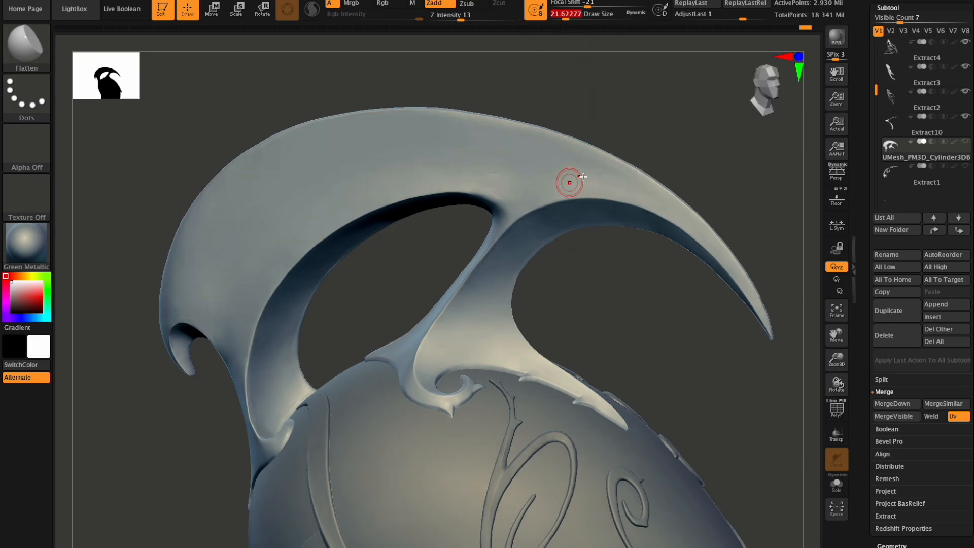
{"action": "left_click_drag", "start_coordinate": [570, 166], "coordinate": [581, 169]}
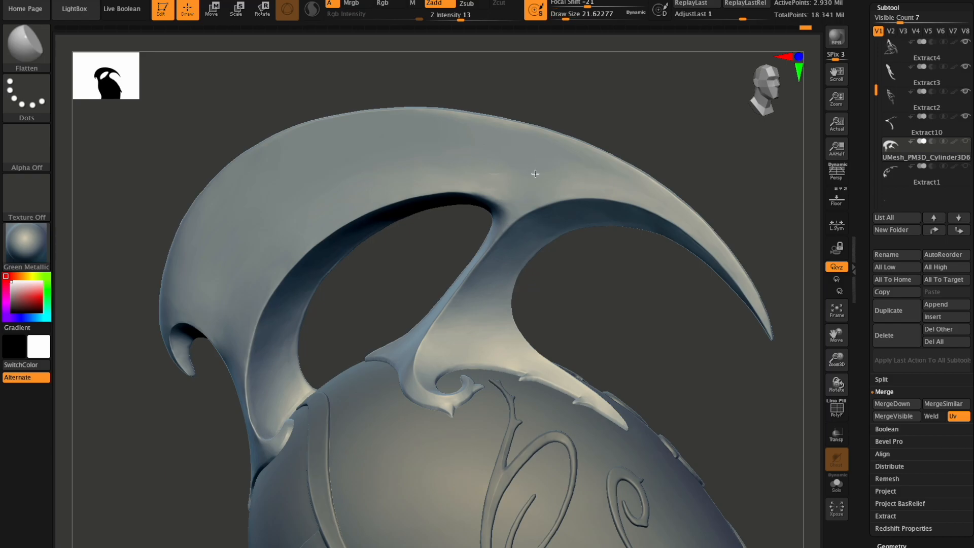
{"action": "left_click_drag", "start_coordinate": [834, 385], "coordinate": [830, 389]}
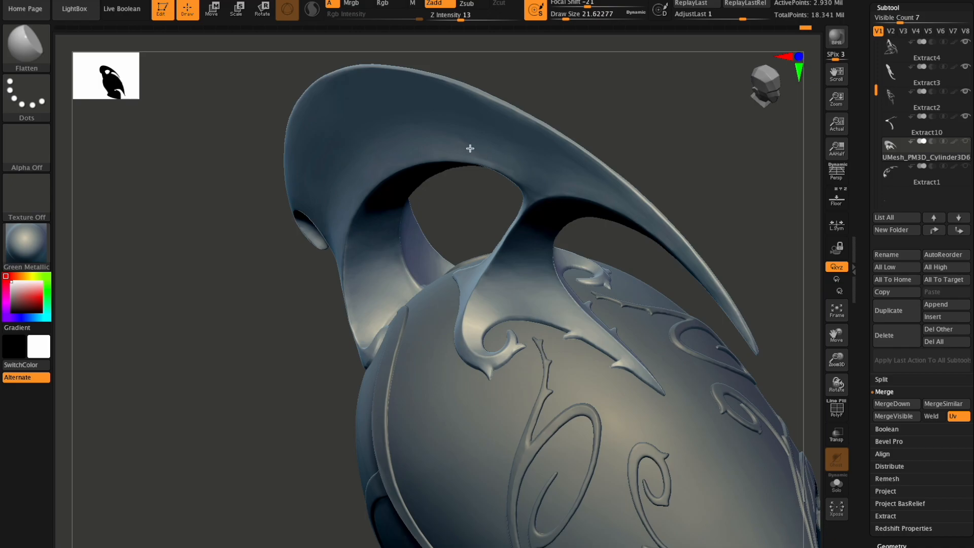
{"action": "left_click_drag", "start_coordinate": [843, 373], "coordinate": [838, 371]}
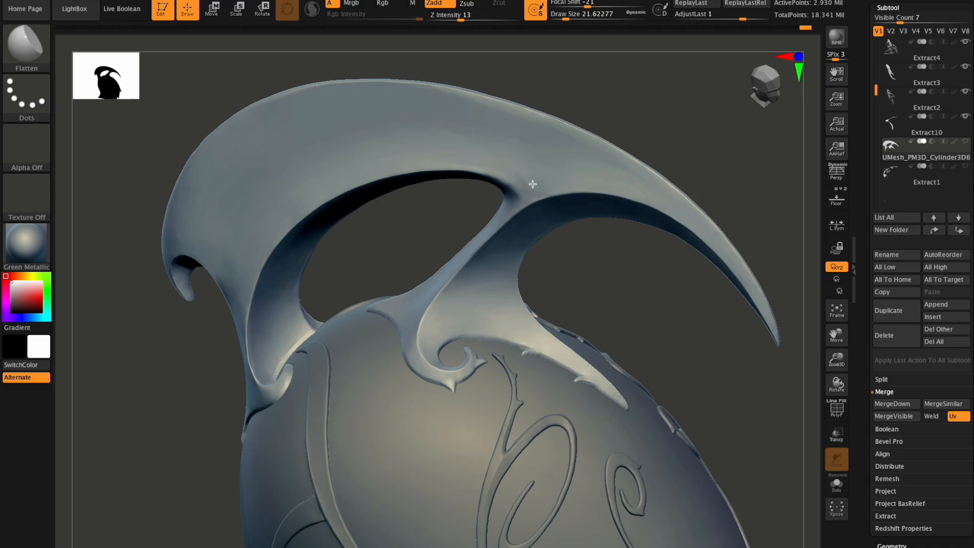
{"action": "left_click_drag", "start_coordinate": [828, 387], "coordinate": [635, 231]}
{"action": "left_click_drag", "start_coordinate": [503, 189], "coordinate": [503, 166], "text": "shift"}
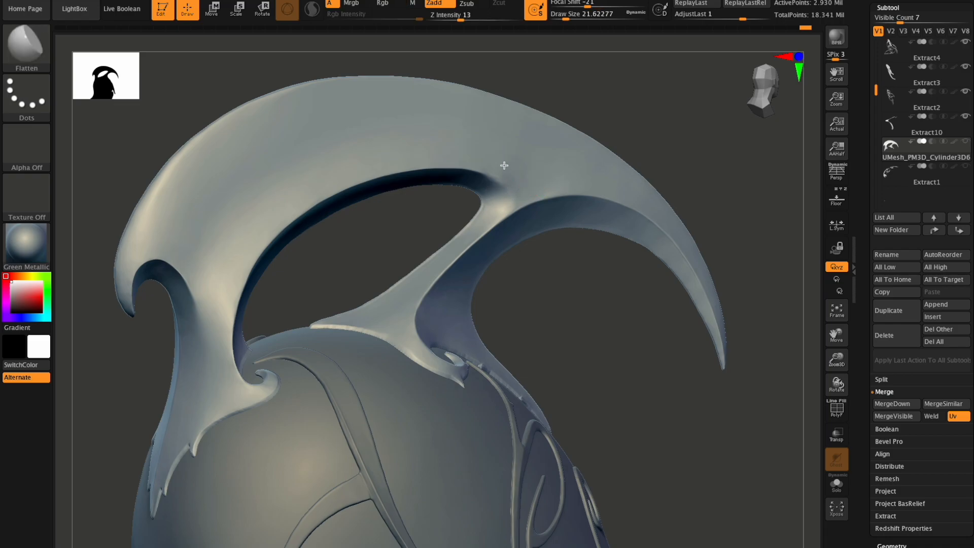
Flatten the remaining unevenness on the crest's side along the upper edge of the large opening
{"action": "left_click_drag", "start_coordinate": [835, 386], "coordinate": [710, 259]}
{"action": "left_click_drag", "start_coordinate": [498, 158], "coordinate": [512, 172]}
{"action": "left_click_drag", "start_coordinate": [455, 161], "coordinate": [449, 156]}
{"action": "mouse_move", "coordinate": [445, 154]}
{"action": "left_mouse_down"}
{"action": "mouse_move", "coordinate": [499, 169]}
{"action": "mouse_move", "coordinate": [450, 160]}
{"action": "left_mouse_up"}
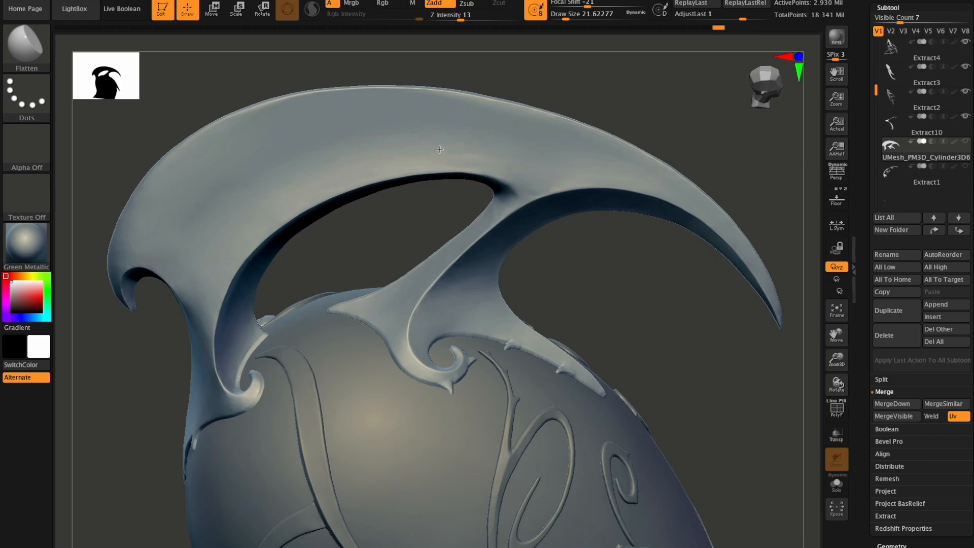
{"action": "left_click_drag", "start_coordinate": [482, 162], "coordinate": [505, 153]}
Smooth the opposite side of the crest above the opening and strut junction
{"action": "mouse_move", "coordinate": [837, 385]}
{"action": "left_mouse_down"}
{"action": "mouse_move", "coordinate": [807, 414]}
{"action": "mouse_move", "coordinate": [787, 411]}
{"action": "mouse_move", "coordinate": [834, 386]}
{"action": "mouse_move", "coordinate": [847, 411]}
{"action": "mouse_move", "coordinate": [832, 390]}
{"action": "left_mouse_up"}
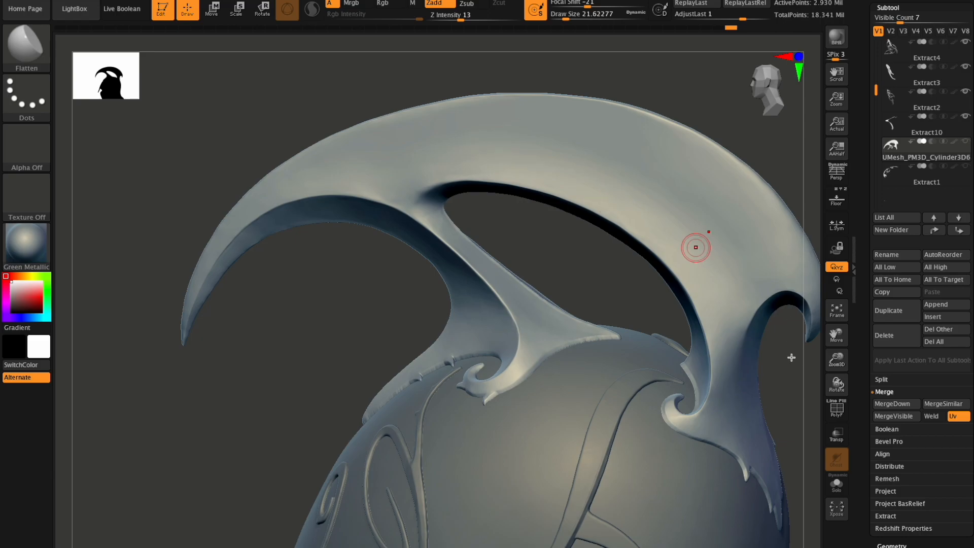
{"action": "mouse_move", "coordinate": [837, 387]}
{"action": "left_mouse_down"}
{"action": "mouse_move", "coordinate": [840, 403]}
{"action": "mouse_move", "coordinate": [848, 395]}
{"action": "left_mouse_up"}
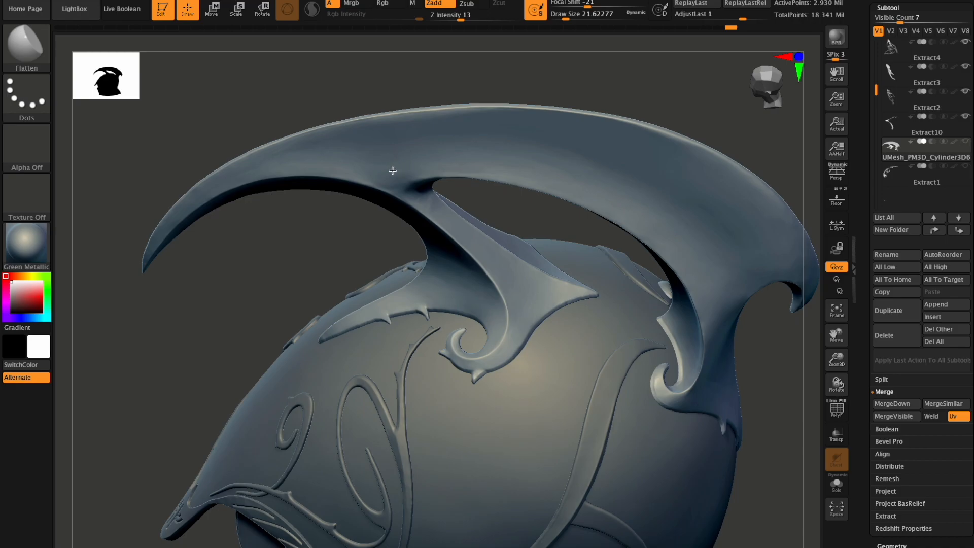
{"action": "key", "text": "shift"}
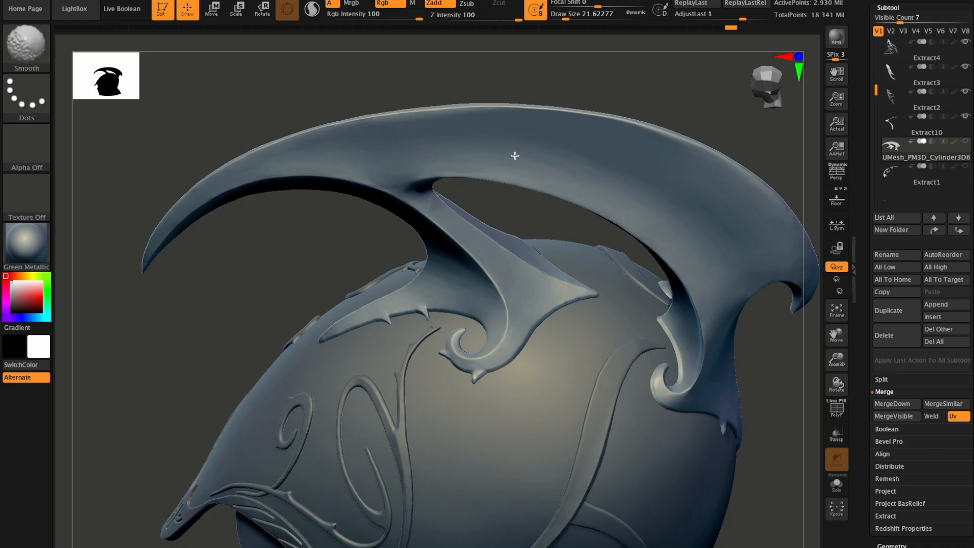
{"action": "mouse_move", "coordinate": [837, 384]}
{"action": "left_mouse_down"}
{"action": "mouse_move", "coordinate": [825, 360]}
{"action": "mouse_move", "coordinate": [833, 352]}
{"action": "mouse_move", "coordinate": [800, 414]}
{"action": "mouse_move", "coordinate": [828, 394]}
{"action": "mouse_move", "coordinate": [819, 401]}
{"action": "mouse_move", "coordinate": [812, 388]}
{"action": "mouse_move", "coordinate": [836, 378]}
{"action": "left_mouse_up"}
Merge the crest subtool down with its Extract1 ornament
{"action": "left_click", "coordinate": [843, 319]}
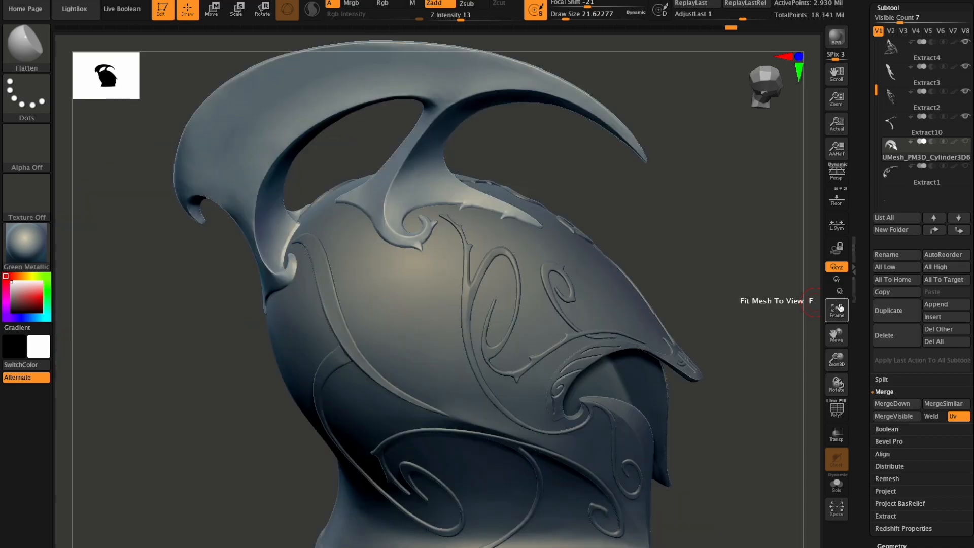
{"action": "left_click", "coordinate": [840, 317]}
{"action": "mouse_move", "coordinate": [836, 358]}
{"action": "left_mouse_down"}
{"action": "mouse_move", "coordinate": [835, 373]}
{"action": "mouse_move", "coordinate": [832, 350]}
{"action": "left_mouse_up"}
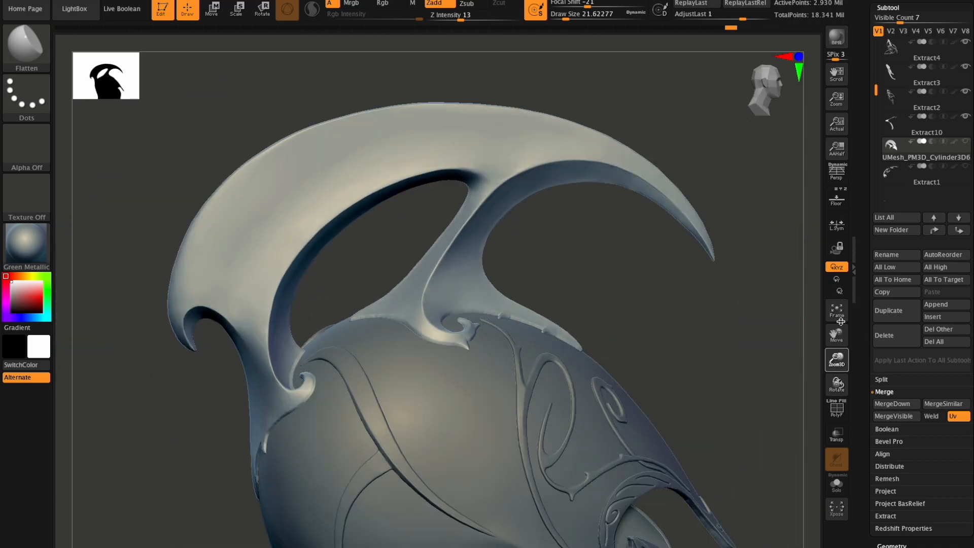
{"action": "left_click", "coordinate": [892, 405]}
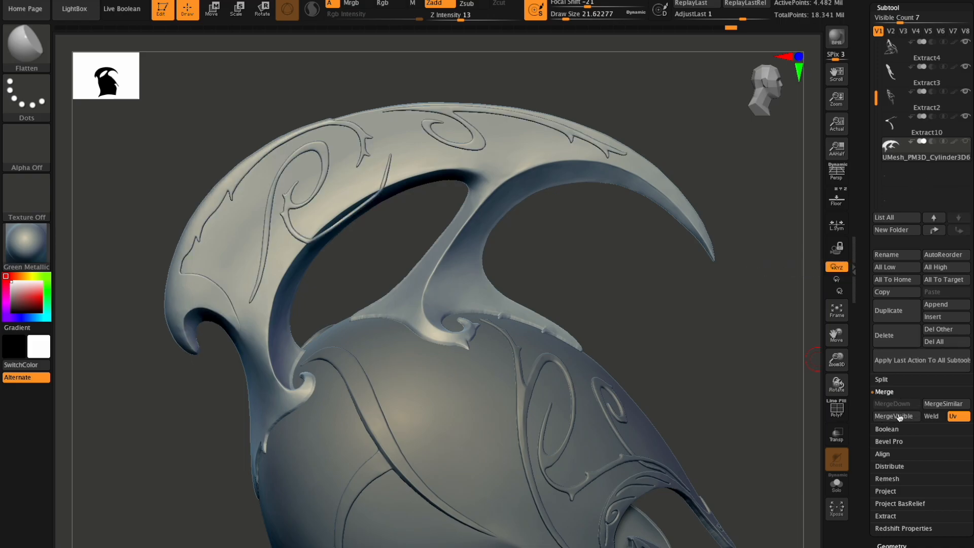
Examine the merged crest from both sides and up close at its rear hook, comparing it with the neighbouring subtools
{"action": "mouse_move", "coordinate": [837, 384]}
{"action": "left_mouse_down"}
{"action": "mouse_move", "coordinate": [837, 337]}
{"action": "mouse_move", "coordinate": [806, 294]}
{"action": "left_mouse_up"}
{"action": "left_click_drag", "start_coordinate": [871, 92], "coordinate": [859, 13]}
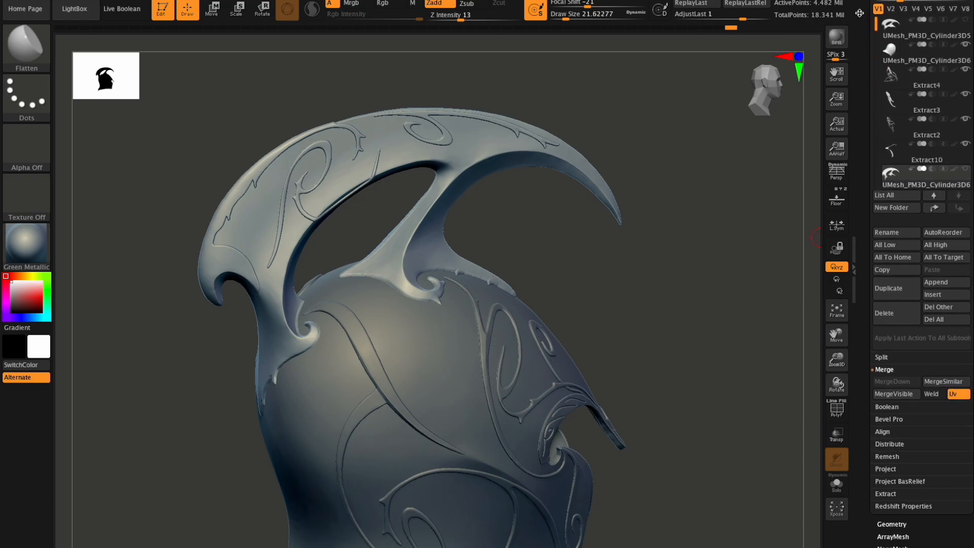
{"action": "left_click", "coordinate": [908, 55]}
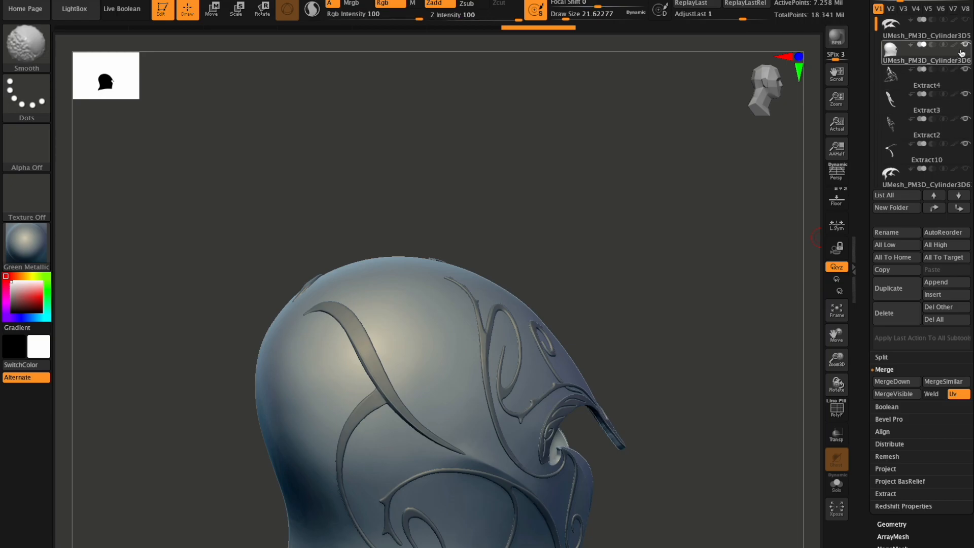
{"action": "mouse_move", "coordinate": [923, 58]}
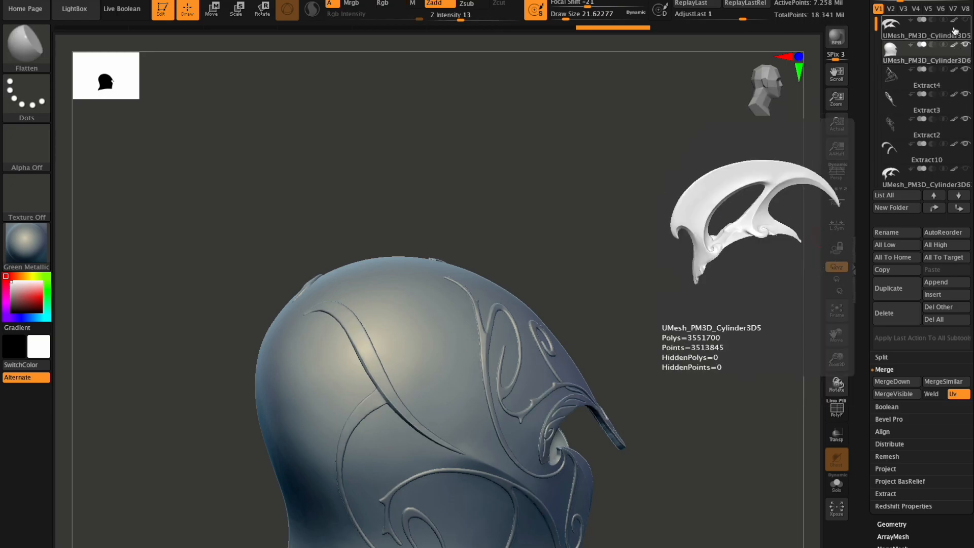
{"action": "left_click", "coordinate": [923, 175]}
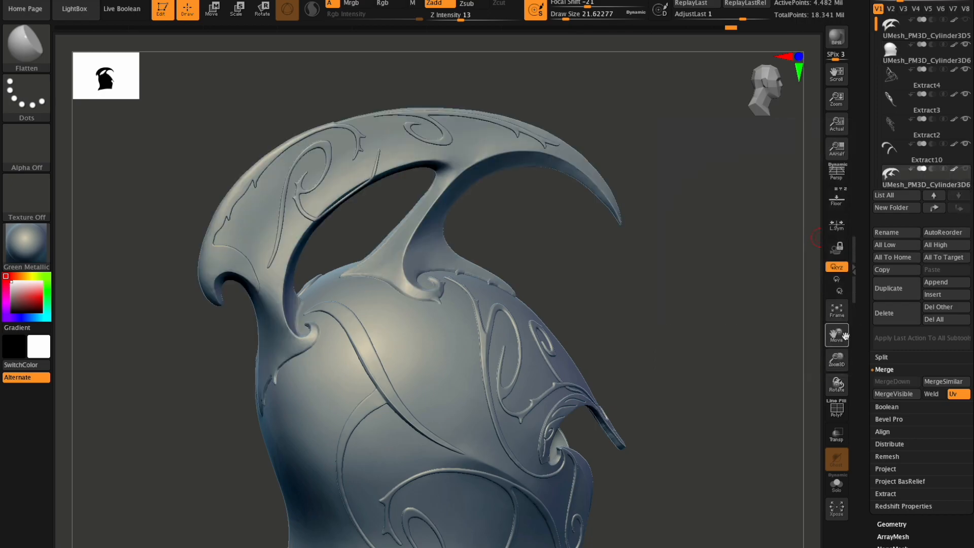
{"action": "left_click", "coordinate": [837, 310]}
{"action": "left_click_drag", "start_coordinate": [836, 384], "coordinate": [818, 409]}
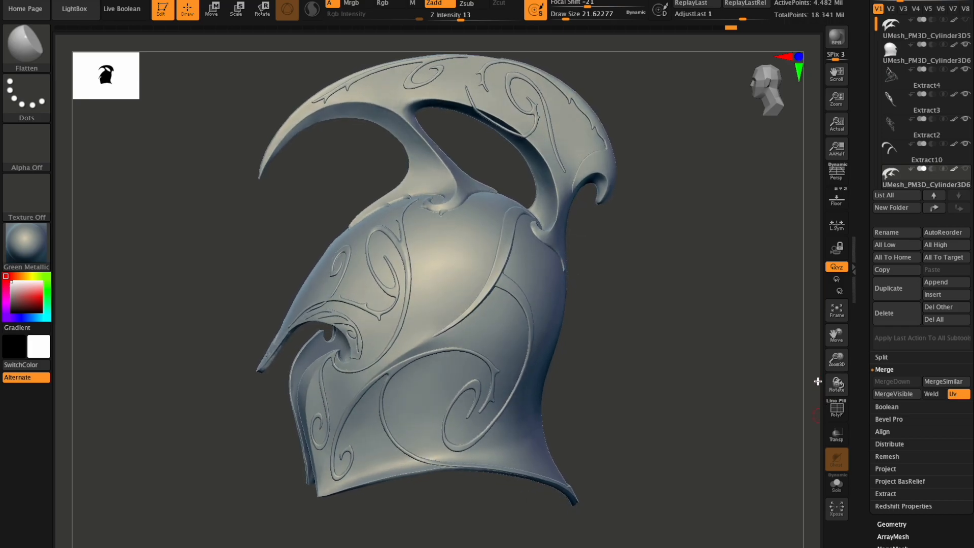
{"action": "left_click_drag", "start_coordinate": [832, 347], "coordinate": [824, 382]}
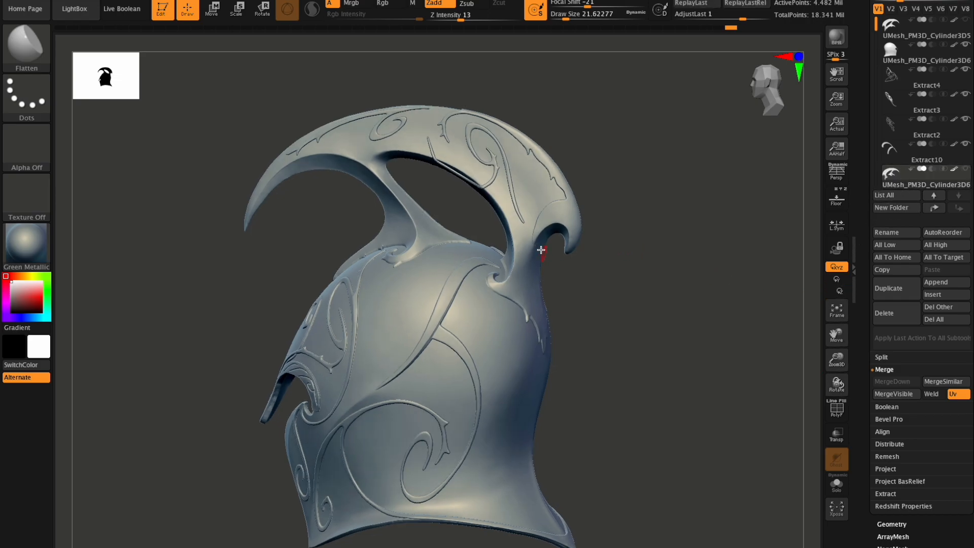
{"action": "left_click_drag", "start_coordinate": [835, 353], "coordinate": [823, 381]}
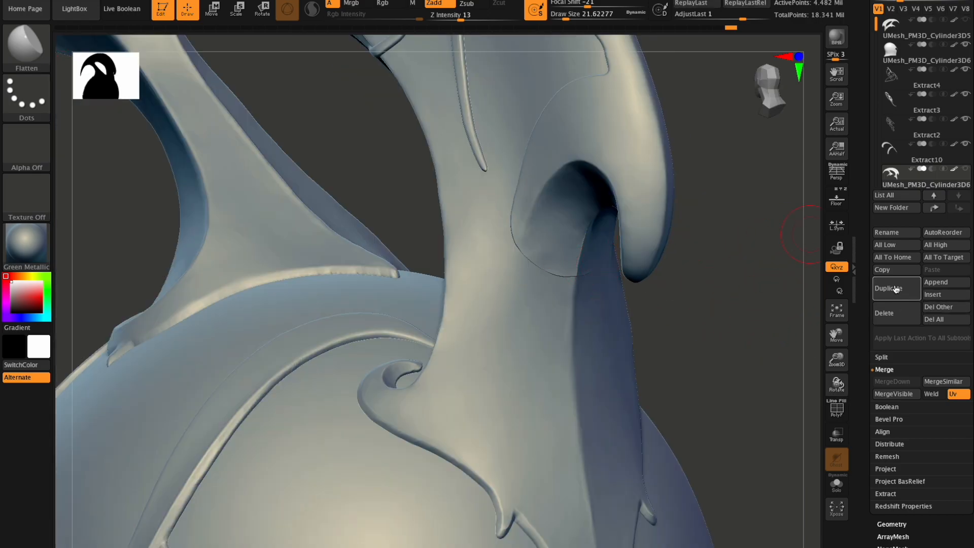
Duplicate the merged crest subtool, then hide the copy and make the original active
{"action": "left_click", "coordinate": [877, 8]}
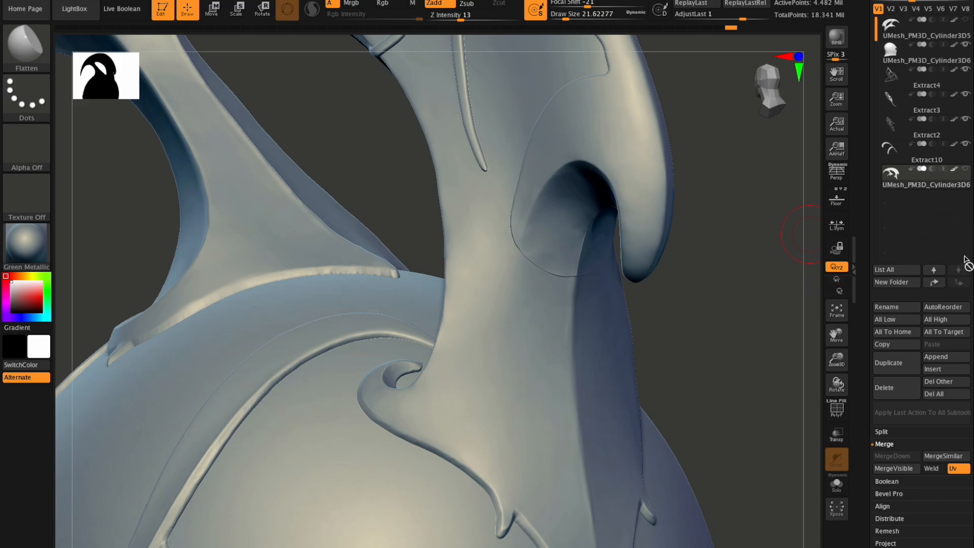
{"action": "left_click", "coordinate": [893, 363]}
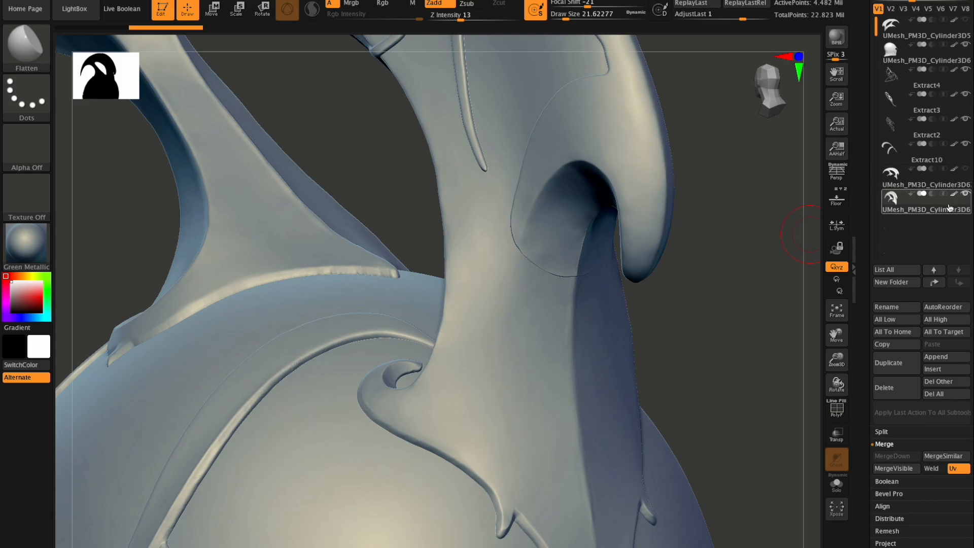
{"action": "mouse_move", "coordinate": [927, 214]}
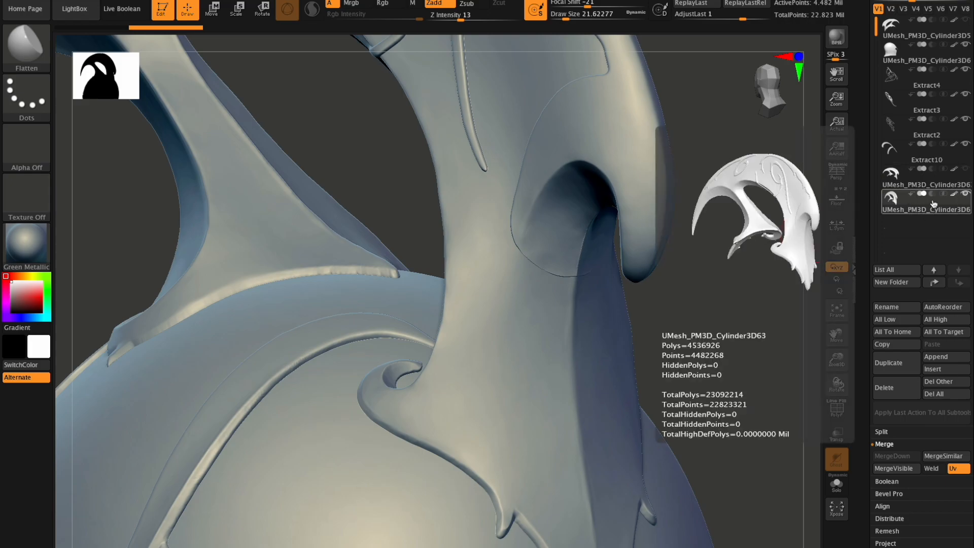
{"action": "left_click", "coordinate": [933, 177]}
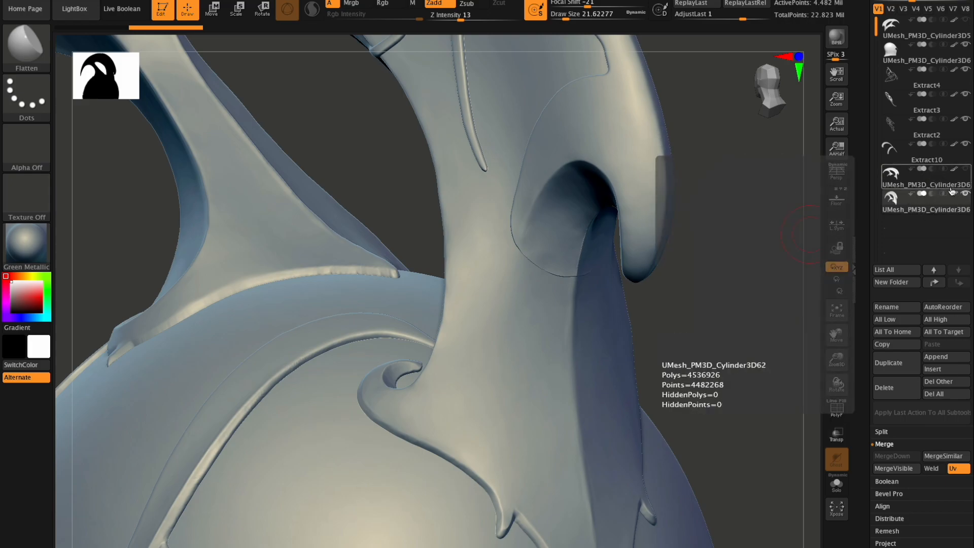
{"action": "left_click", "coordinate": [969, 199]}
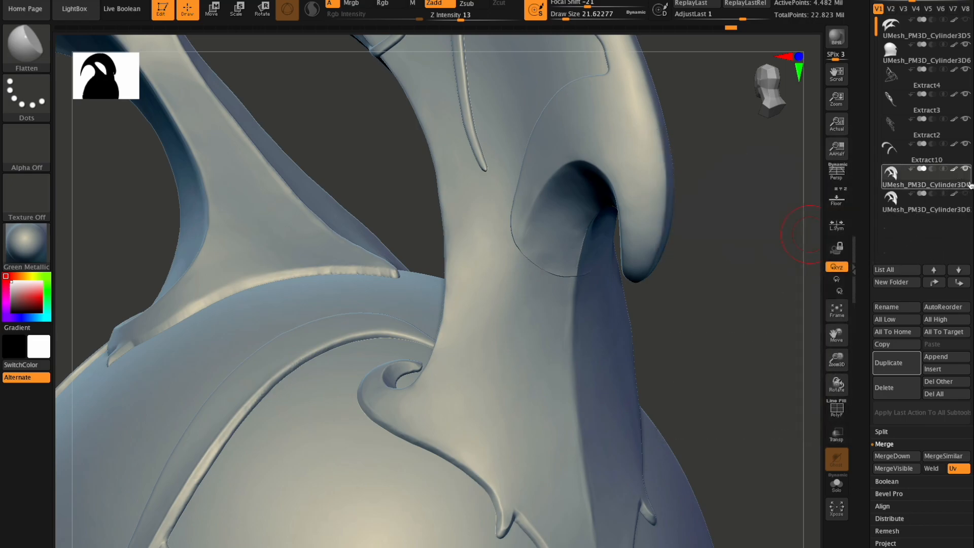
Split the original merged crest subtool into its separate parts
{"action": "scroll", "coordinate": [891, 334], "scroll_direction": "down", "scroll_amount": 2}
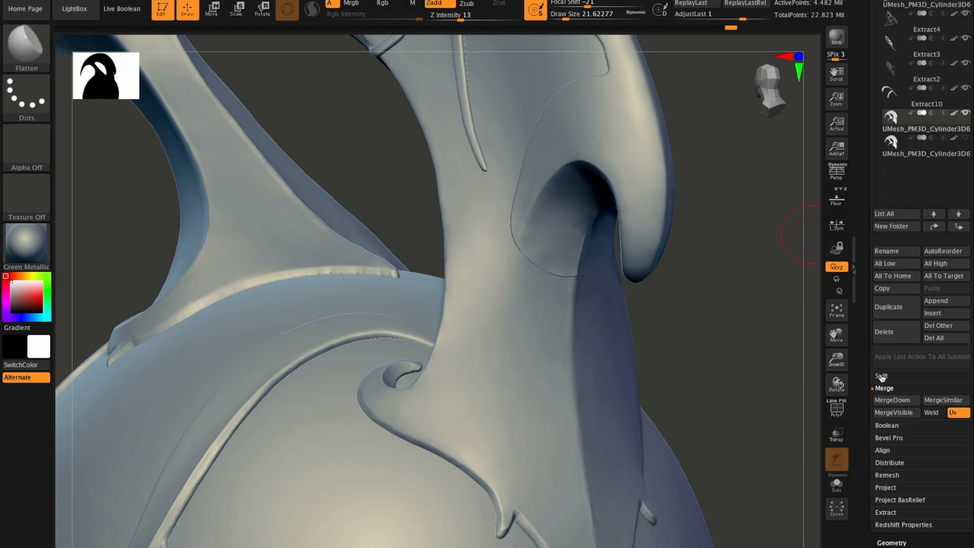
{"action": "left_click", "coordinate": [881, 376]}
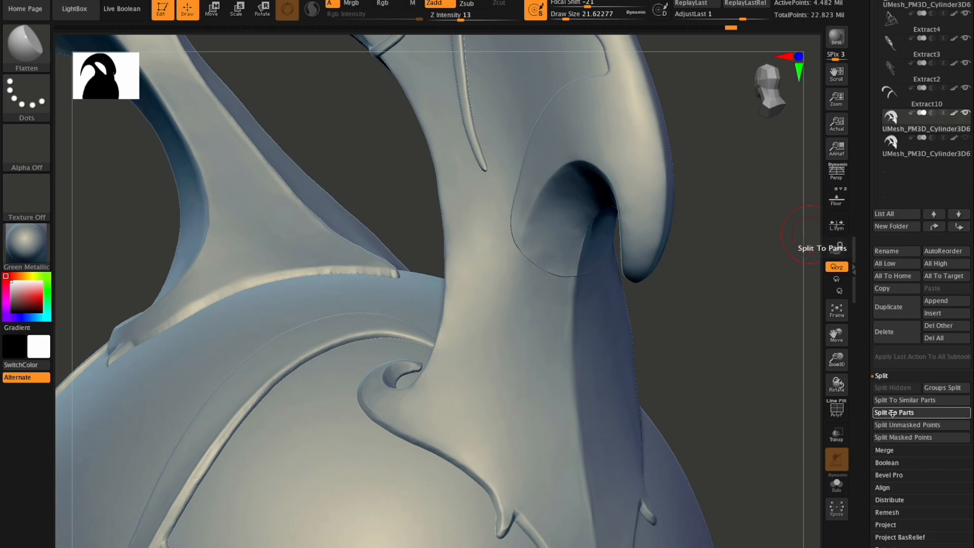
{"action": "left_click", "coordinate": [893, 413]}
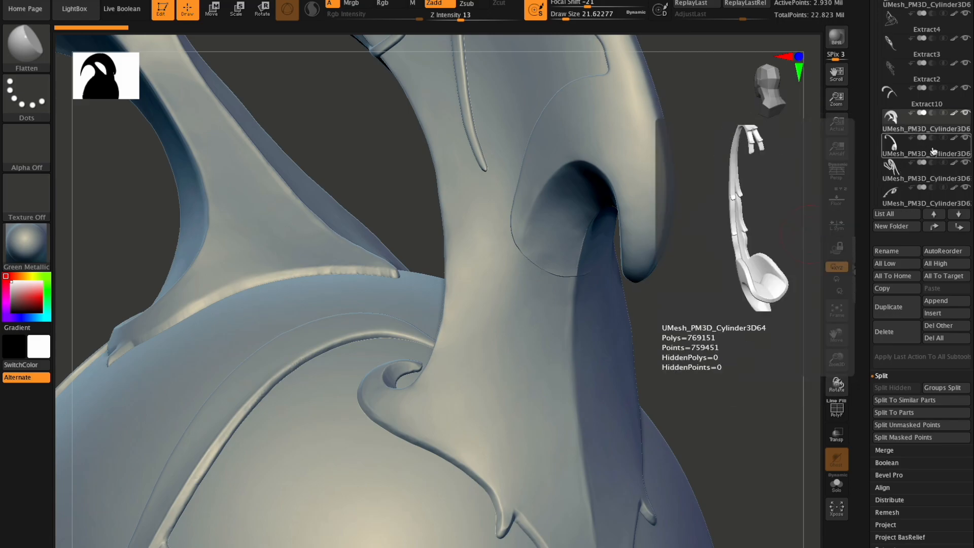
Hide the four split crest parts and show the merged duplicate
{"action": "left_click_drag", "start_coordinate": [972, 25], "coordinate": [972, 74]}
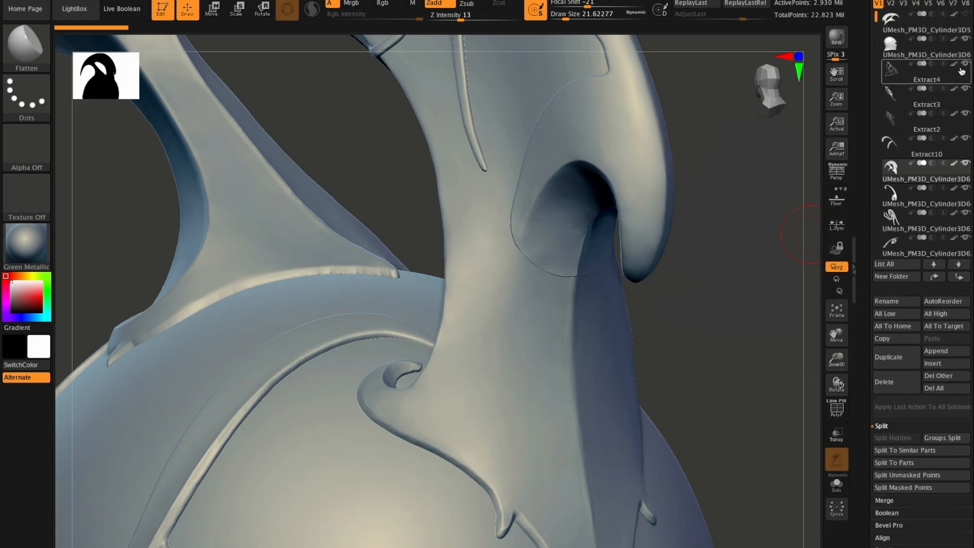
{"action": "left_click_drag", "start_coordinate": [901, 1], "coordinate": [920, 1]}
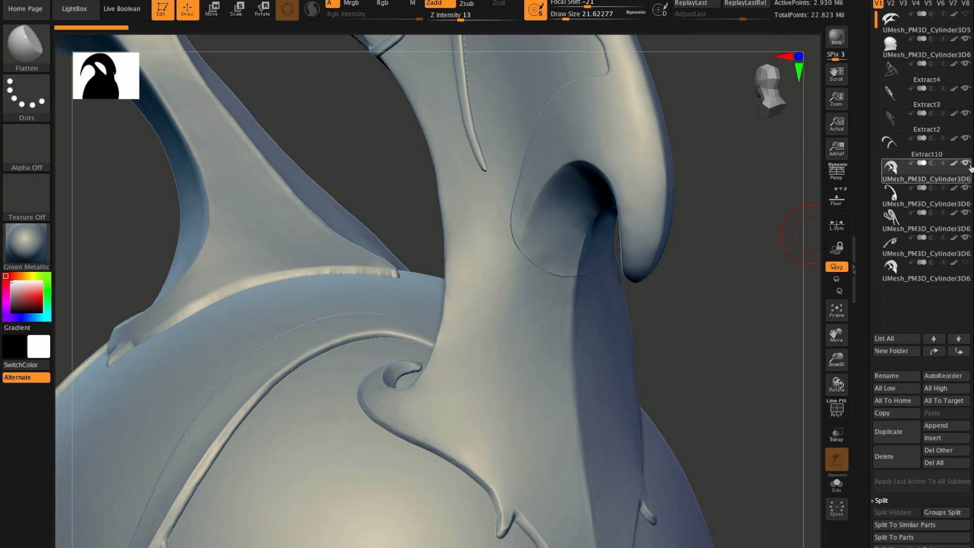
{"action": "mouse_move", "coordinate": [969, 168]}
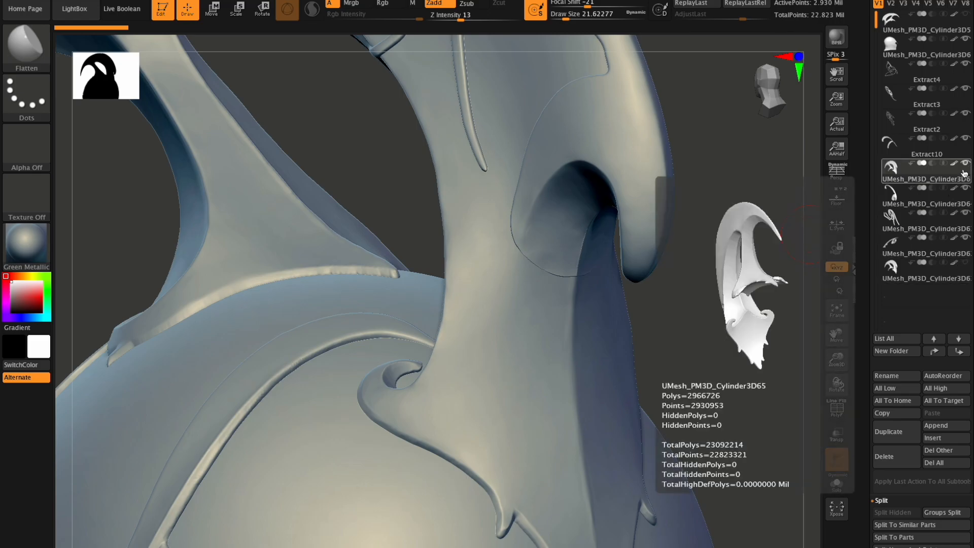
{"action": "left_click", "coordinate": [967, 165]}
{"action": "left_click", "coordinate": [966, 189]}
{"action": "left_click", "coordinate": [965, 214]}
{"action": "left_click", "coordinate": [964, 239]}
{"action": "left_click", "coordinate": [964, 263]}
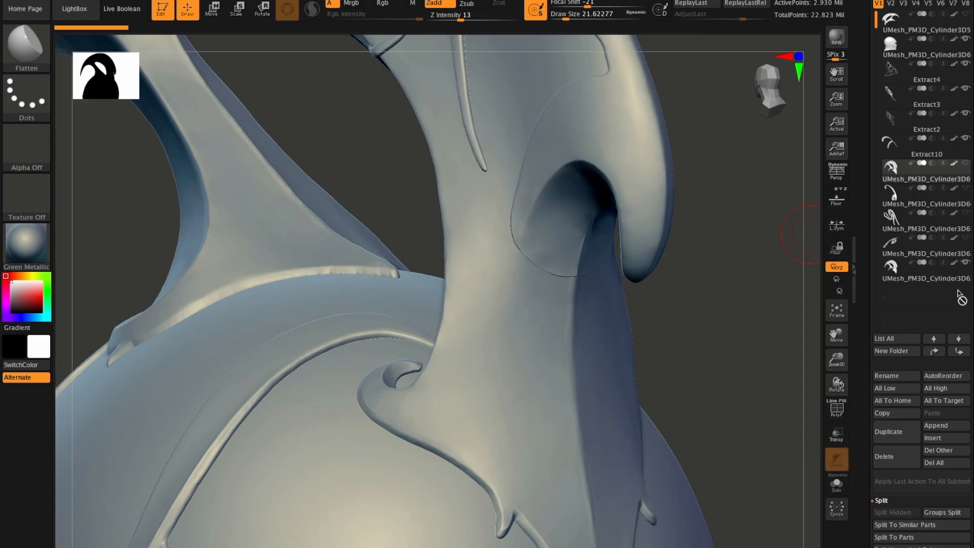
Make the merged crest duplicate the active subtool and remesh it so the crest and ornament fuse into one surface
{"action": "left_click", "coordinate": [926, 272]}
{"action": "left_click_drag", "start_coordinate": [836, 384], "coordinate": [834, 376]}
{"action": "key", "text": "ctrl"}
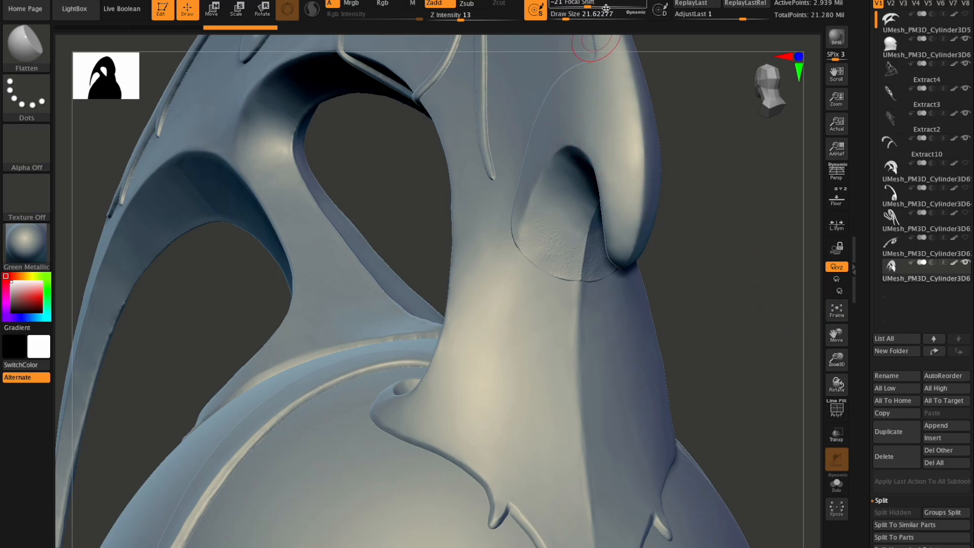
Smooth the fused seam under the crest's rear hook on both sides of the supporting stem
{"action": "key", "text": "shift"}
{"action": "left_click_drag", "start_coordinate": [555, 286], "coordinate": [563, 280], "text": "shift"}
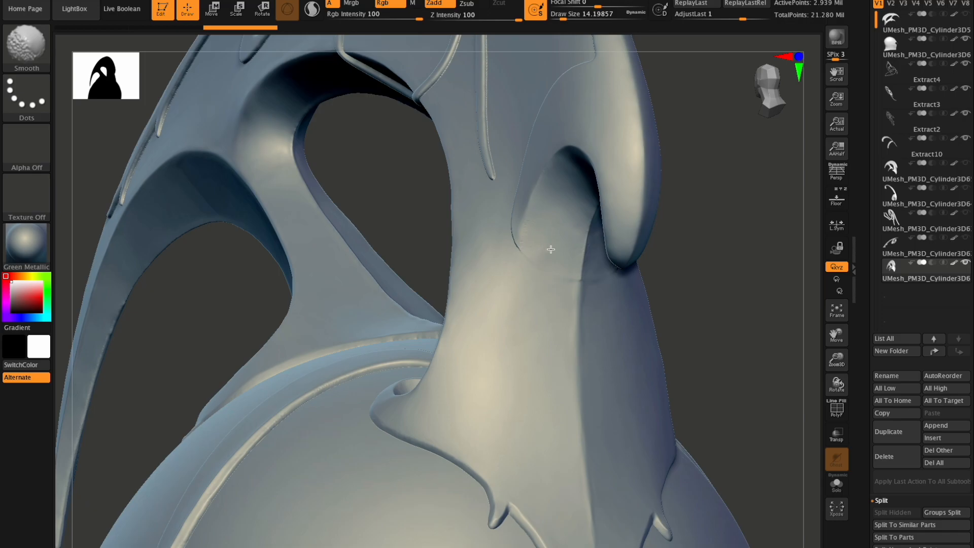
{"action": "left_click_drag", "start_coordinate": [835, 383], "coordinate": [634, 382]}
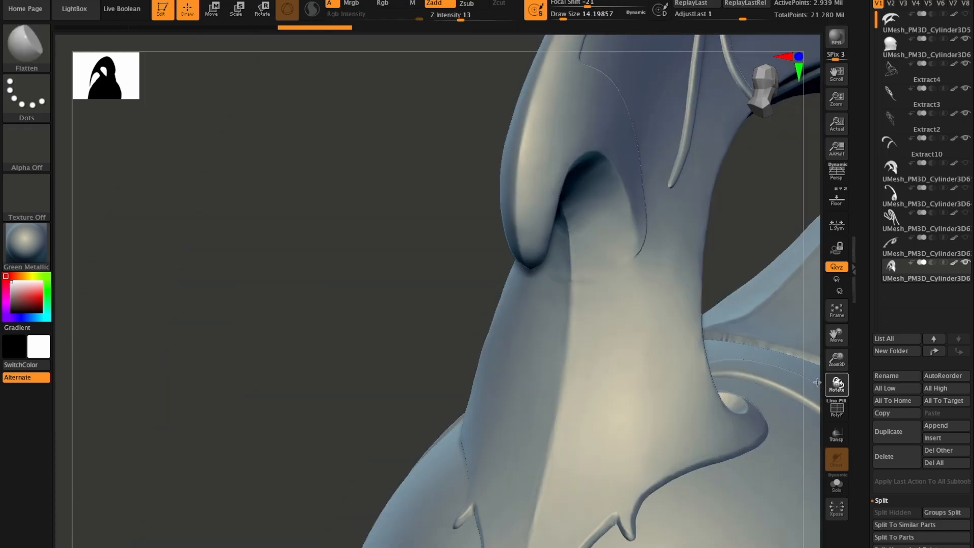
{"action": "key", "text": "shift"}
{"action": "left_click_drag", "start_coordinate": [591, 274], "coordinate": [622, 267], "text": "shift"}
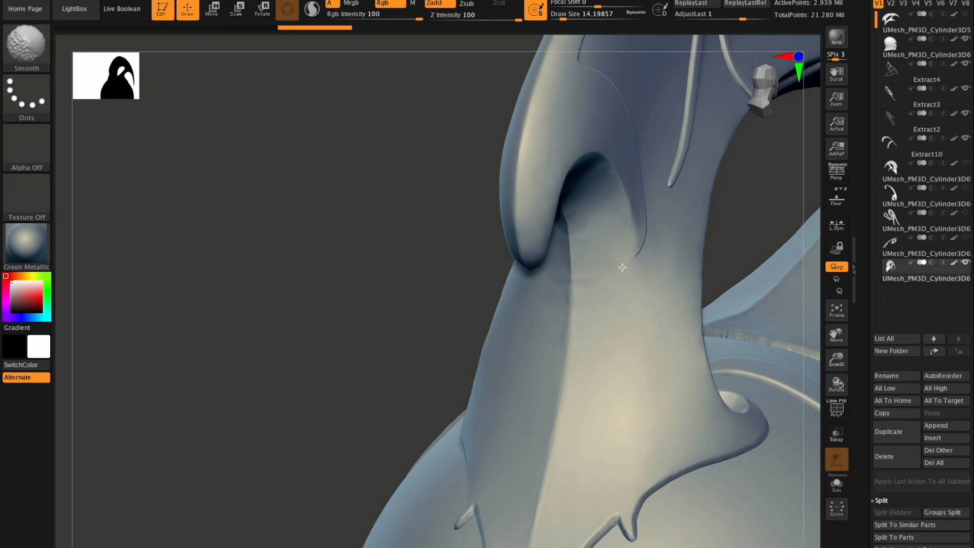
Smooth the lower end of the groove so the rear hook blends into the crest stem
{"action": "left_click_drag", "start_coordinate": [836, 384], "coordinate": [751, 381]}
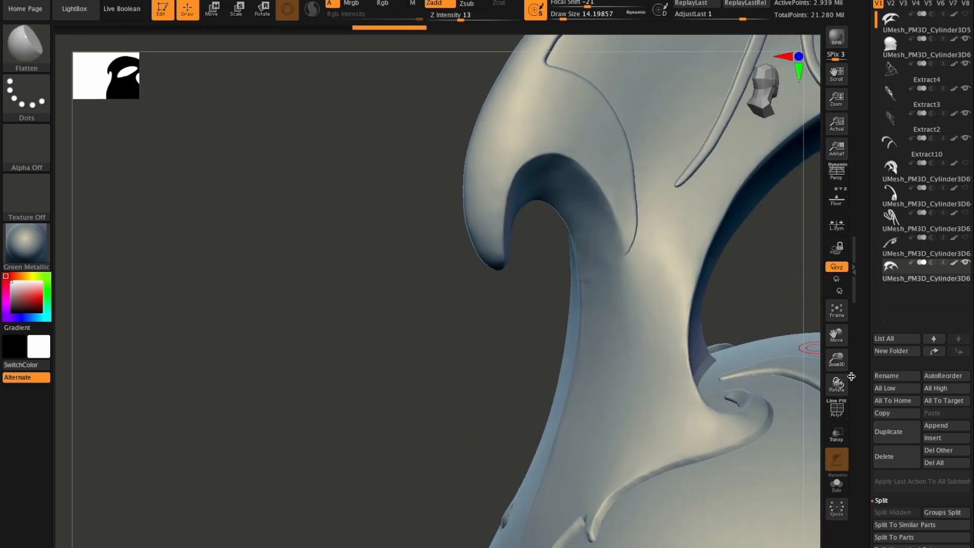
{"action": "left_click_drag", "start_coordinate": [838, 385], "coordinate": [839, 392]}
{"action": "key", "text": "shift"}
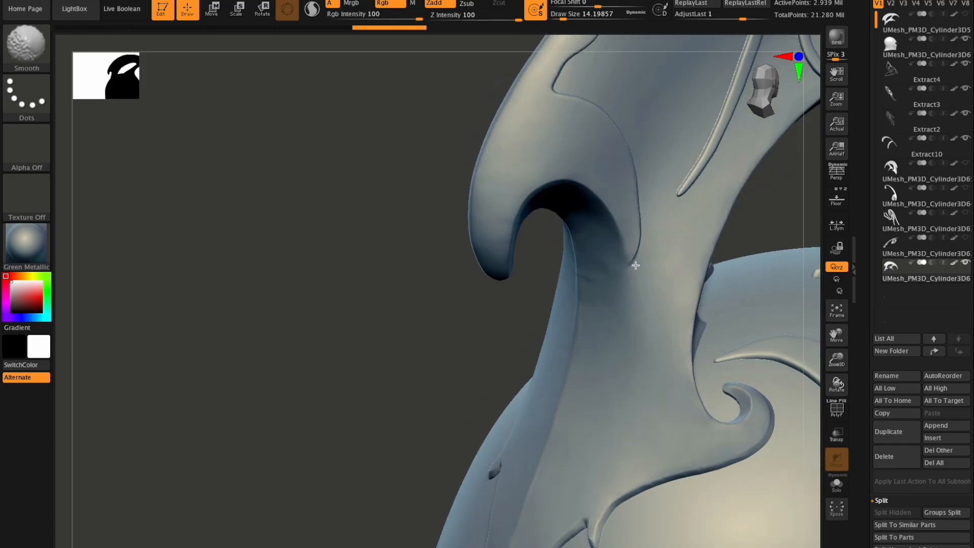
{"action": "left_click_drag", "start_coordinate": [837, 384], "coordinate": [828, 375]}
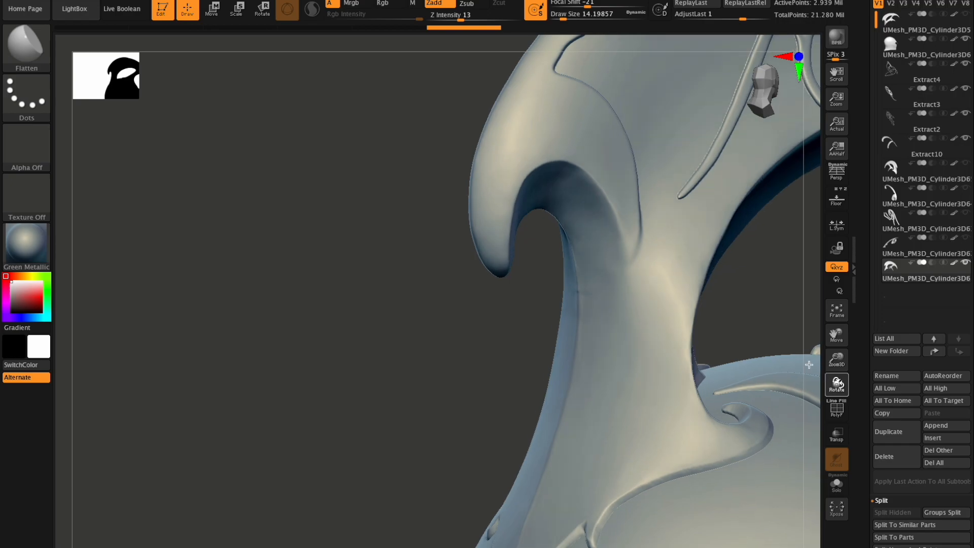
{"action": "left_click_drag", "start_coordinate": [837, 384], "coordinate": [711, 306]}
{"action": "key", "text": "shift"}
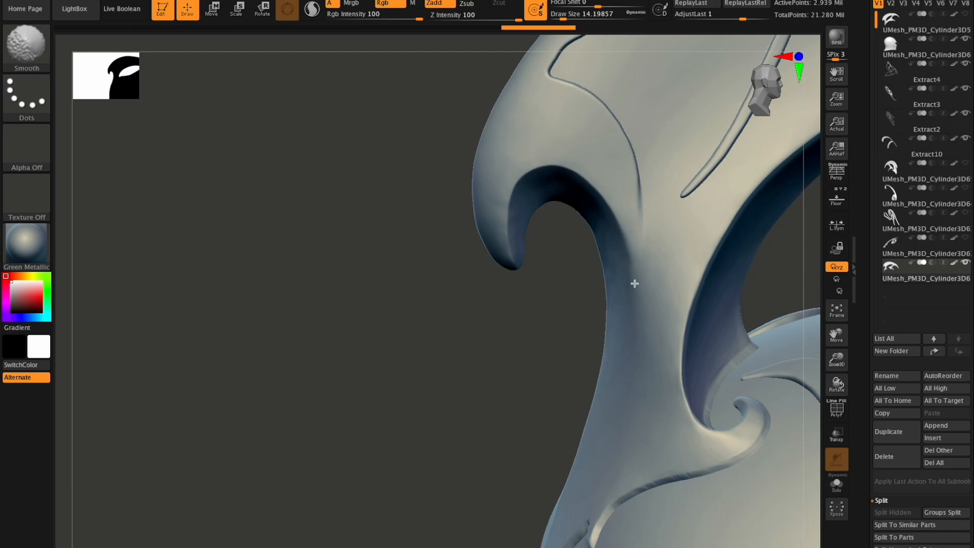
{"action": "mouse_move", "coordinate": [828, 381]}
{"action": "left_mouse_down"}
{"action": "mouse_move", "coordinate": [841, 369]}
{"action": "mouse_move", "coordinate": [694, 175]}
{"action": "left_mouse_up"}
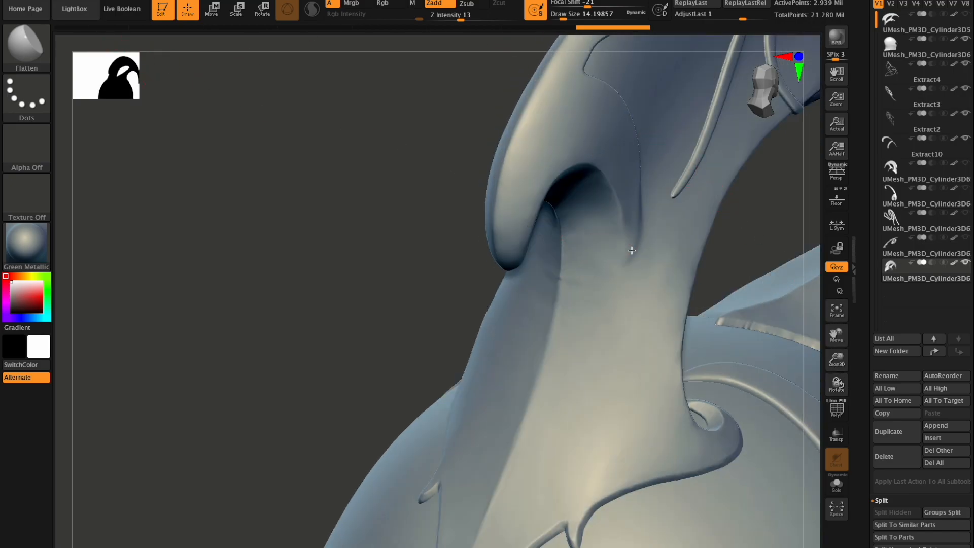
Reduce the Flatten brush's draw size to 9.44708, then flatten and smooth the crease where the hook's inner edge meets the stem
{"action": "mouse_move", "coordinate": [586, 21]}
{"action": "left_mouse_down"}
{"action": "mouse_move", "coordinate": [571, 22]}
{"action": "mouse_move", "coordinate": [564, 43]}
{"action": "left_mouse_up"}
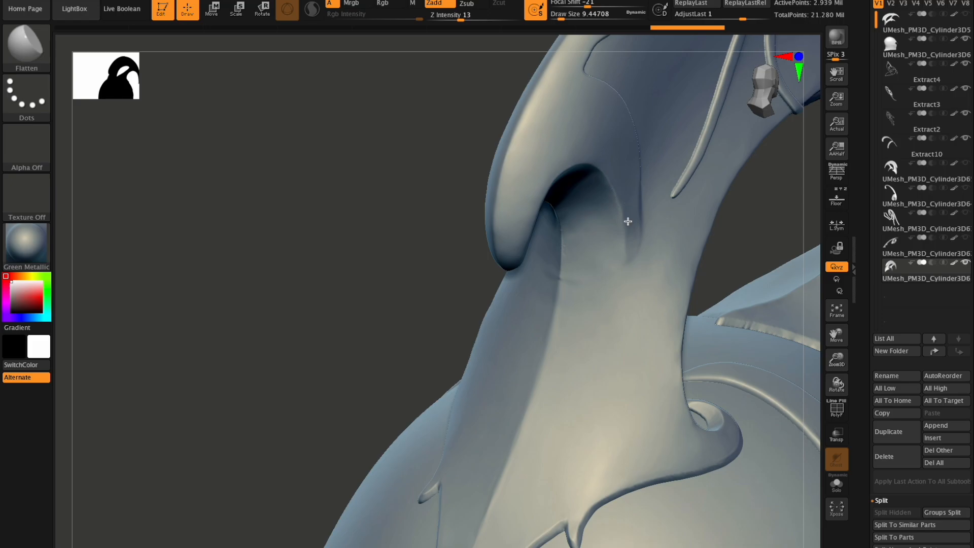
{"action": "left_click_drag", "start_coordinate": [836, 384], "coordinate": [836, 383]}
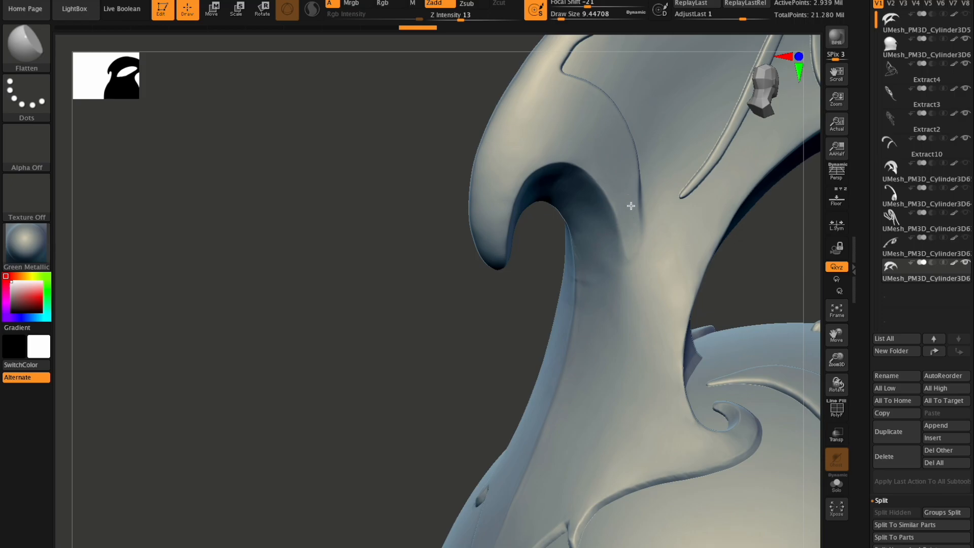
{"action": "left_click_drag", "start_coordinate": [837, 384], "coordinate": [836, 384]}
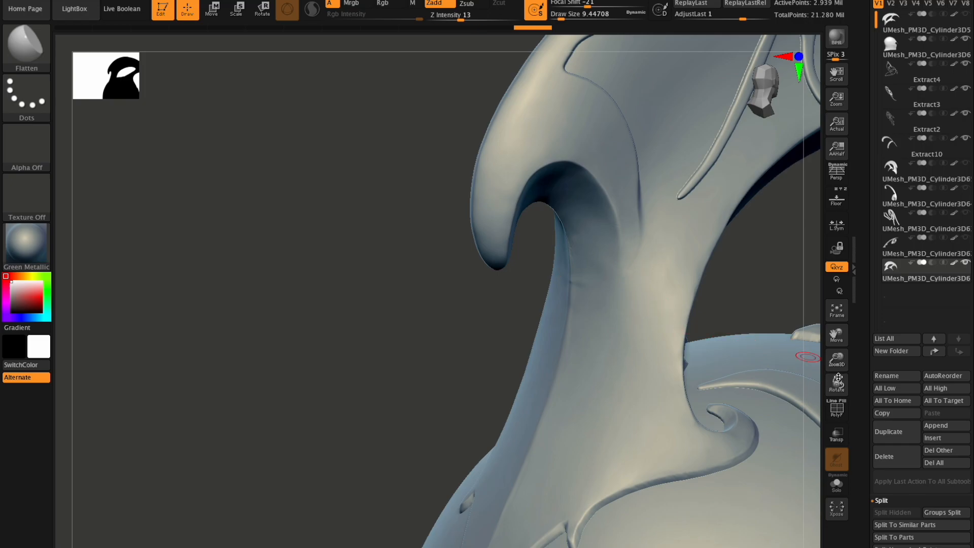
{"action": "mouse_move", "coordinate": [837, 384]}
{"action": "left_mouse_down"}
{"action": "mouse_move", "coordinate": [848, 385]}
{"action": "mouse_move", "coordinate": [837, 383]}
{"action": "left_mouse_up"}
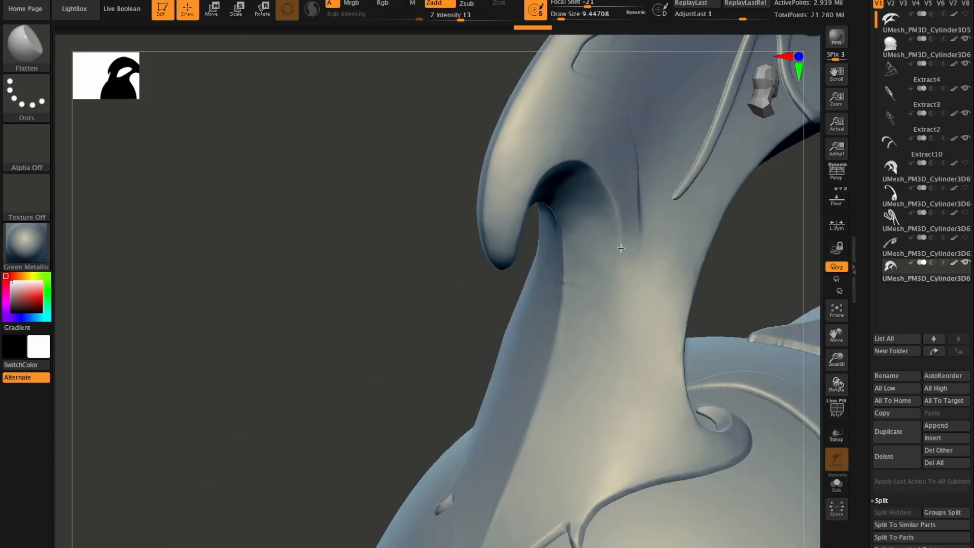
{"action": "key", "text": "shift"}
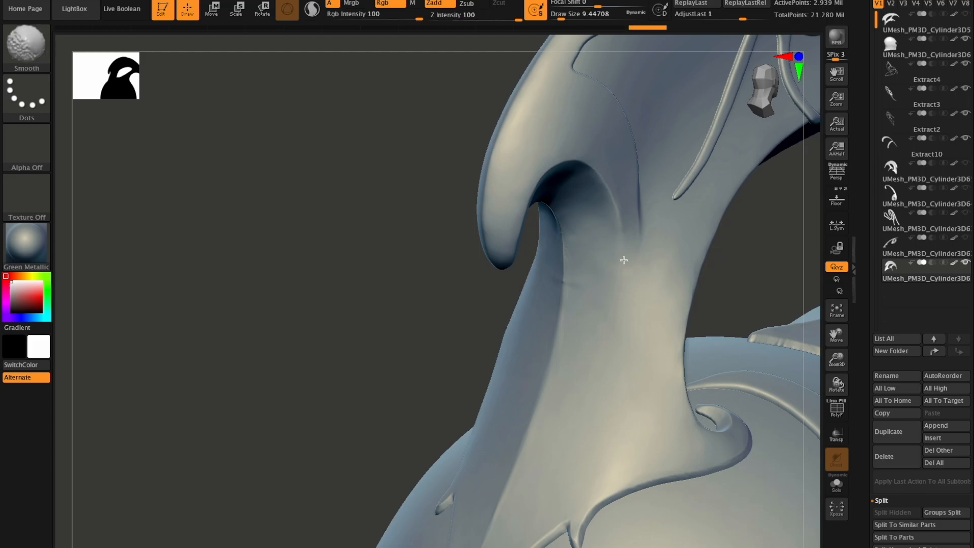
{"action": "left_click_drag", "start_coordinate": [837, 384], "coordinate": [860, 393]}
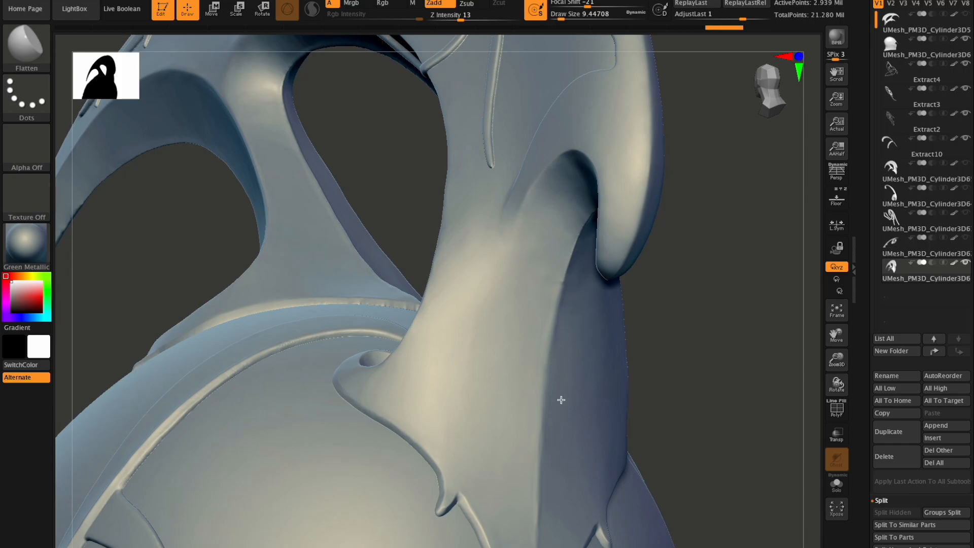
Smooth the stem's back edge below the hook and the end of the groove on the opposite side
{"action": "mouse_move", "coordinate": [836, 383]}
{"action": "left_mouse_down"}
{"action": "mouse_move", "coordinate": [843, 376]}
{"action": "mouse_move", "coordinate": [828, 383]}
{"action": "left_mouse_up"}
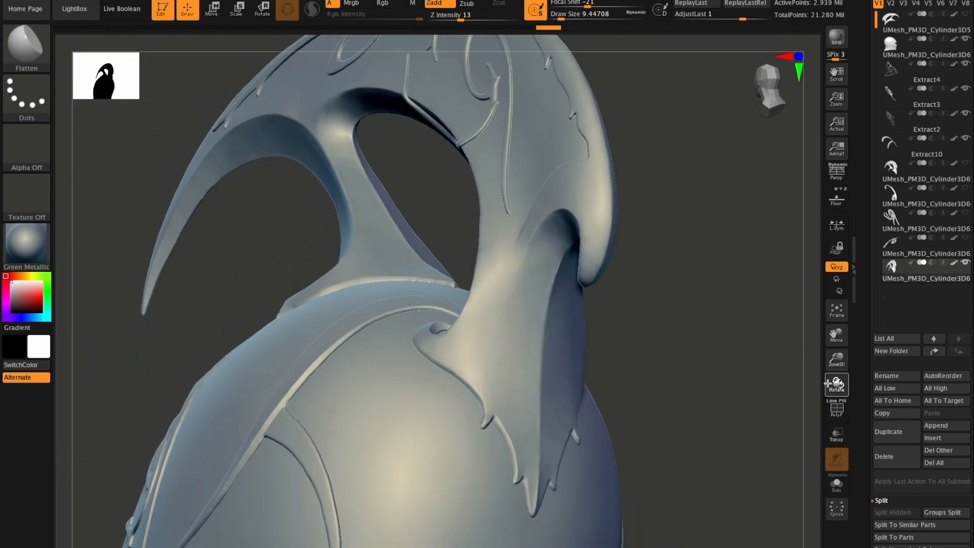
{"action": "left_click_drag", "start_coordinate": [786, 359], "coordinate": [774, 351]}
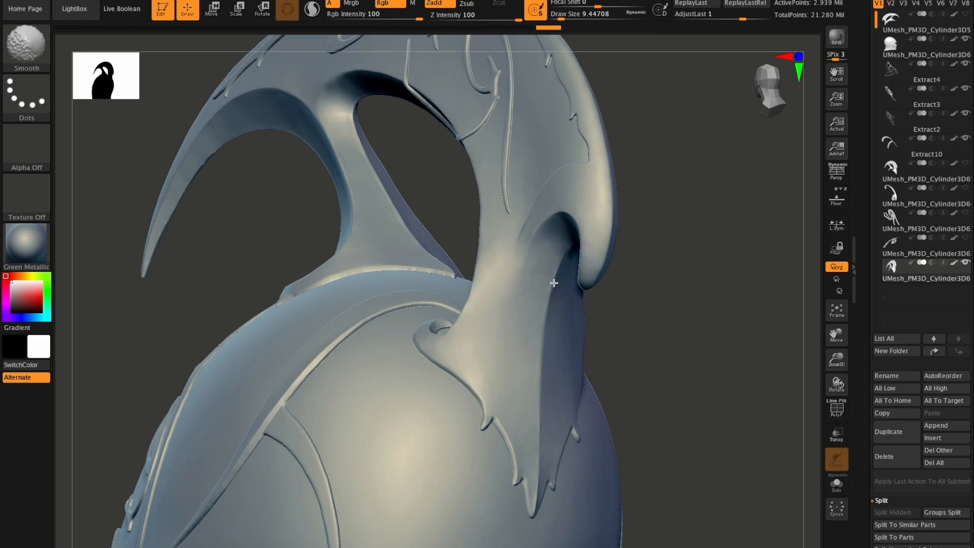
{"action": "mouse_move", "coordinate": [837, 384]}
{"action": "left_mouse_down"}
{"action": "mouse_move", "coordinate": [807, 354]}
{"action": "mouse_move", "coordinate": [667, 375]}
{"action": "left_mouse_up"}
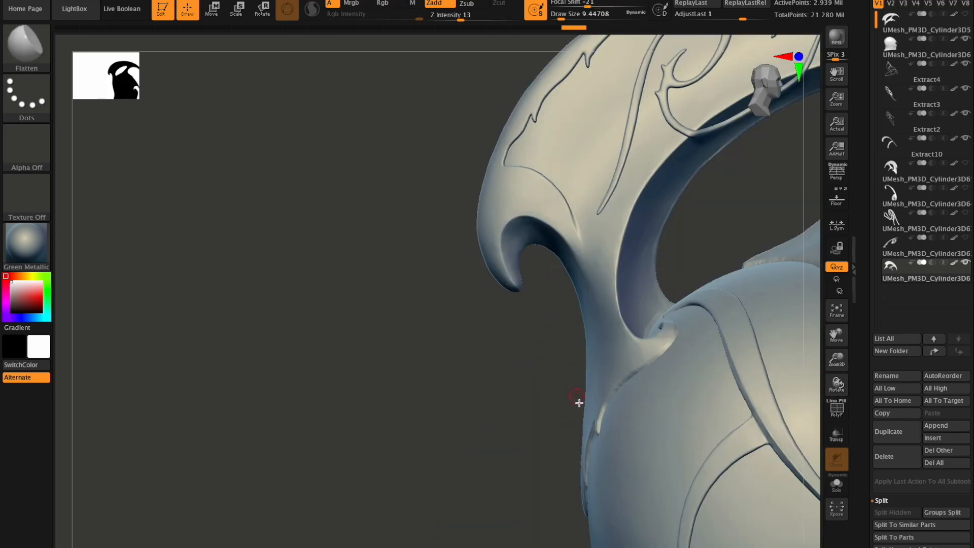
{"action": "mouse_move", "coordinate": [844, 400]}
{"action": "left_mouse_down"}
{"action": "mouse_move", "coordinate": [845, 388]}
{"action": "mouse_move", "coordinate": [887, 376]}
{"action": "mouse_move", "coordinate": [839, 358]}
{"action": "mouse_move", "coordinate": [849, 384]}
{"action": "mouse_move", "coordinate": [789, 390]}
{"action": "mouse_move", "coordinate": [836, 387]}
{"action": "mouse_move", "coordinate": [843, 399]}
{"action": "mouse_move", "coordinate": [658, 231]}
{"action": "left_mouse_up"}
{"action": "key", "text": "shift"}
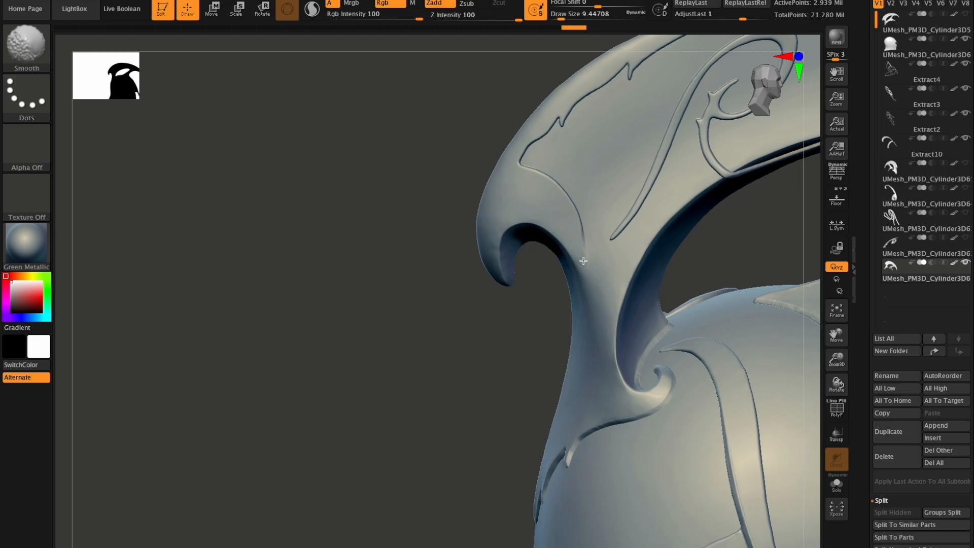
{"action": "left_click_drag", "start_coordinate": [835, 357], "coordinate": [719, 330]}
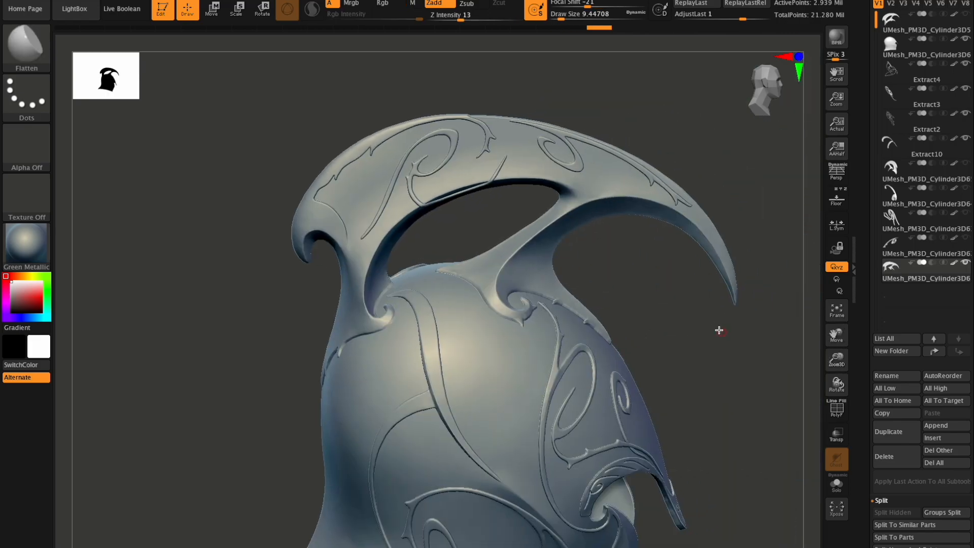
Examine the whole helmet and its smoothed crest from several angles and distances
{"action": "left_click", "coordinate": [836, 311]}
{"action": "left_click", "coordinate": [837, 311]}
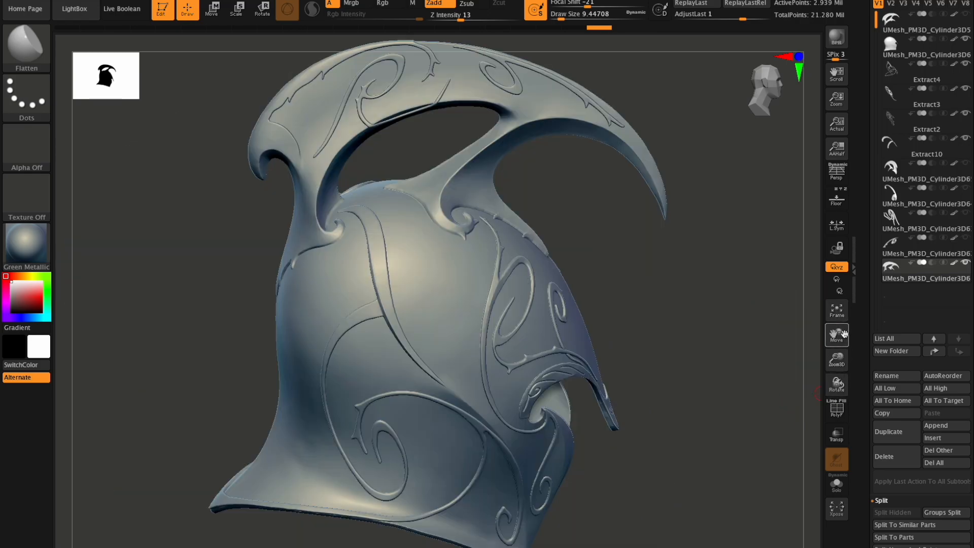
{"action": "left_click_drag", "start_coordinate": [839, 390], "coordinate": [838, 384]}
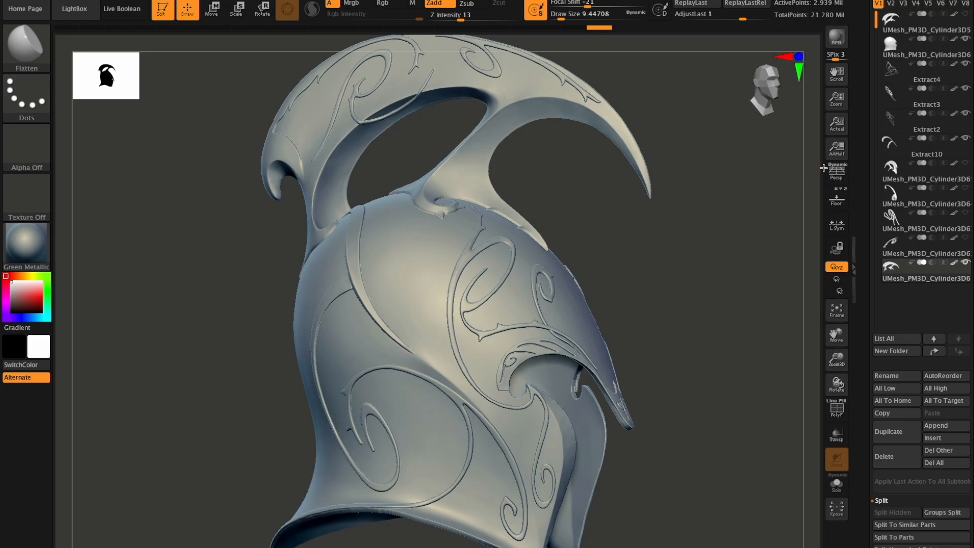
{"action": "left_click_drag", "start_coordinate": [836, 99], "coordinate": [762, 137]}
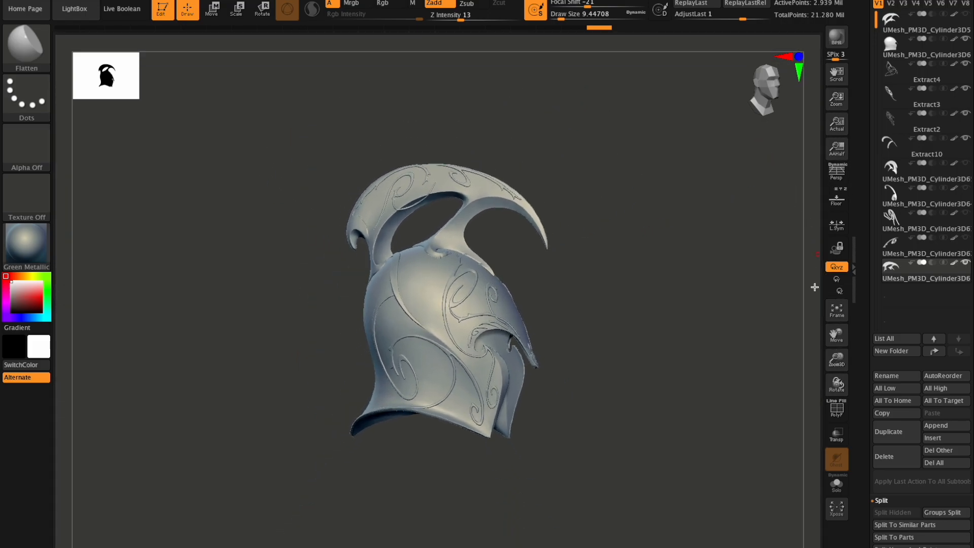
{"action": "left_click", "coordinate": [836, 315]}
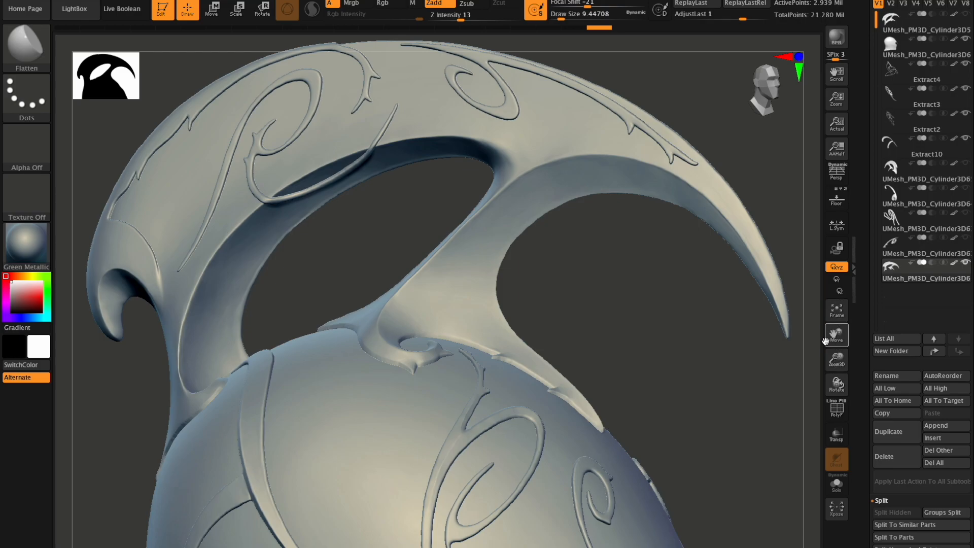
{"action": "left_click", "coordinate": [836, 316]}
{"action": "mouse_move", "coordinate": [833, 97]}
{"action": "left_mouse_down"}
{"action": "mouse_move", "coordinate": [812, 96]}
{"action": "mouse_move", "coordinate": [837, 99]}
{"action": "left_mouse_up"}
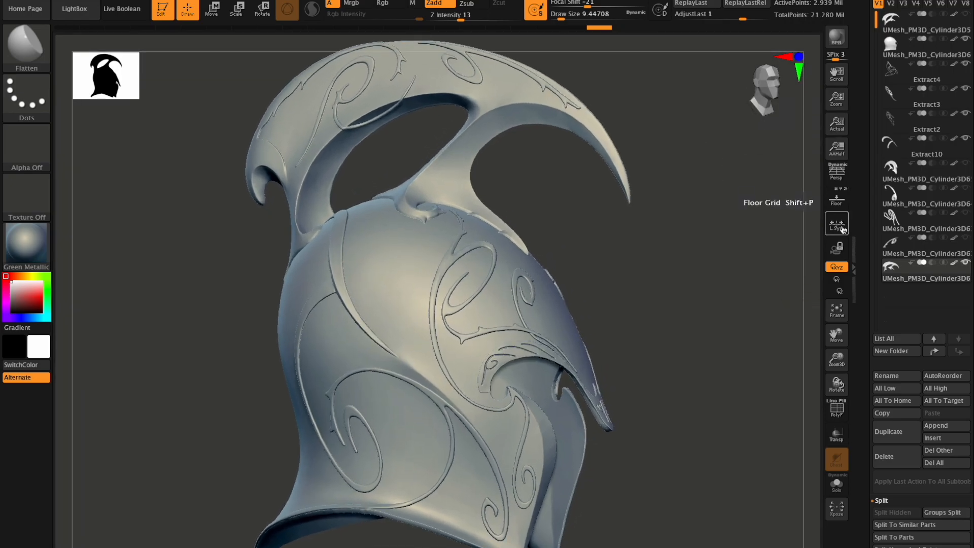
{"action": "left_click_drag", "start_coordinate": [837, 385], "coordinate": [836, 382]}
Shrink the document view and place the helmet in a front three-quarter pose on one half of the canvas
{"action": "left_click_drag", "start_coordinate": [836, 335], "coordinate": [878, 269]}
{"action": "left_click_drag", "start_coordinate": [838, 96], "coordinate": [825, 97]}
{"action": "left_click_drag", "start_coordinate": [834, 333], "coordinate": [835, 341]}
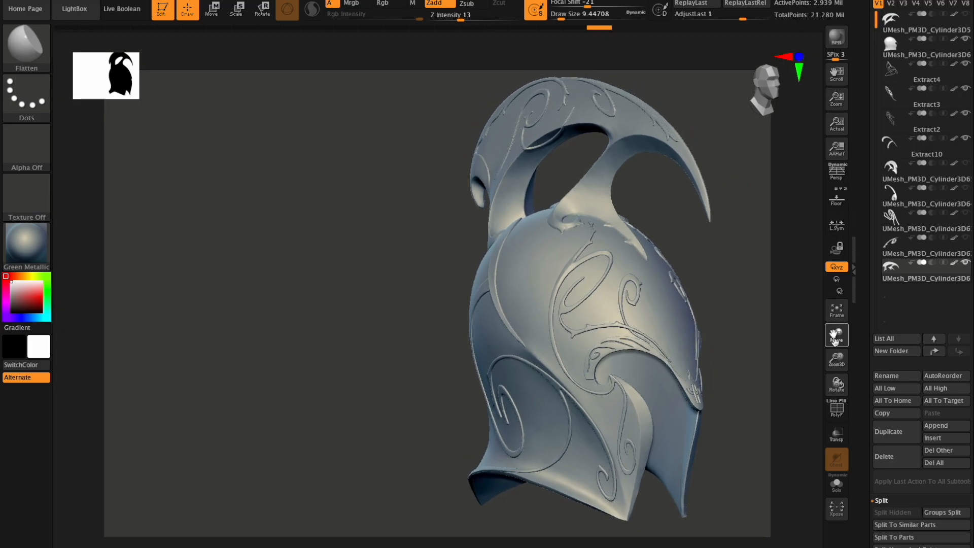
{"action": "left_click_drag", "start_coordinate": [835, 386], "coordinate": [832, 391]}
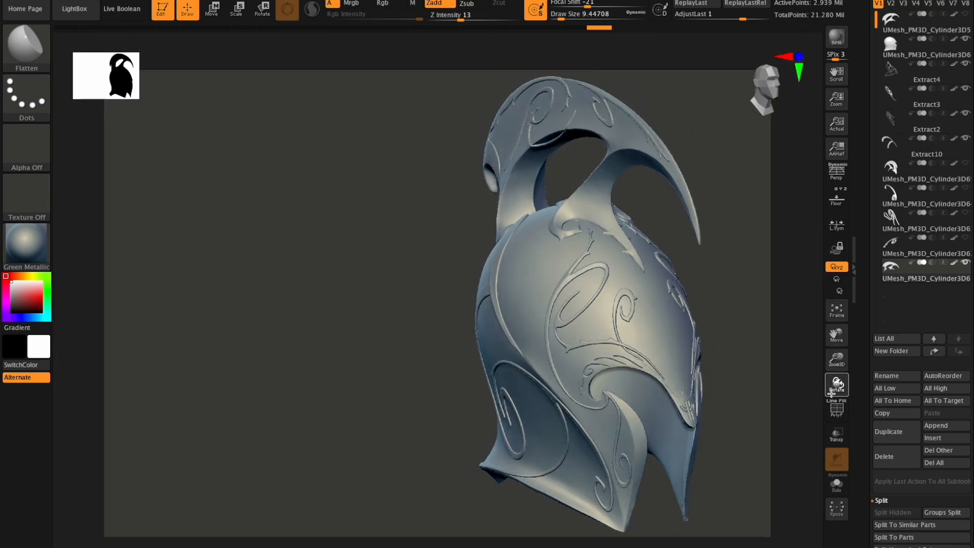
{"action": "left_click_drag", "start_coordinate": [833, 339], "coordinate": [833, 336]}
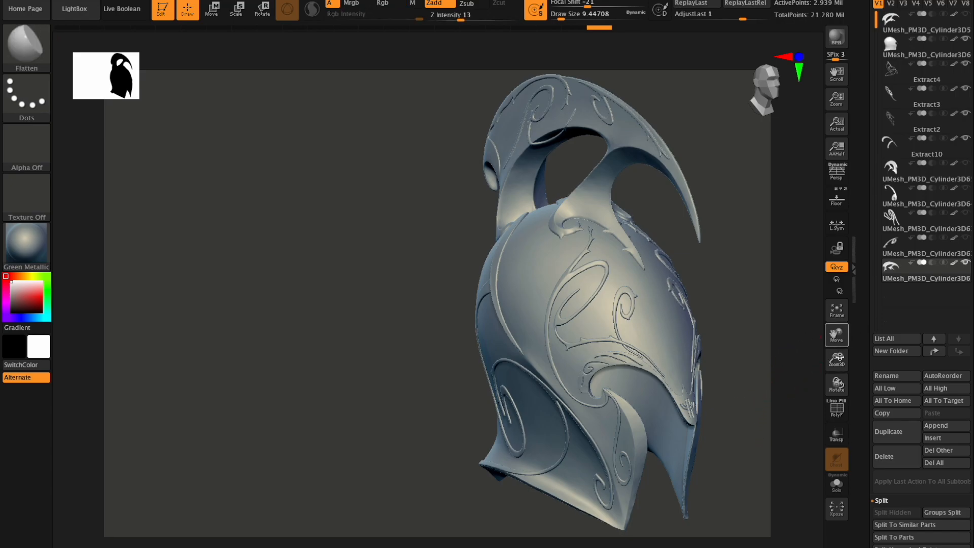
Leave a snapshot of the front three-quarter view on the canvas and place the live helmet beside it in a rear three-quarter view
{"action": "mouse_move", "coordinate": [837, 384]}
{"action": "left_mouse_down"}
{"action": "mouse_move", "coordinate": [796, 381]}
{"action": "mouse_move", "coordinate": [840, 390]}
{"action": "left_mouse_up"}
{"action": "left_click_drag", "start_coordinate": [835, 335], "coordinate": [682, 332]}
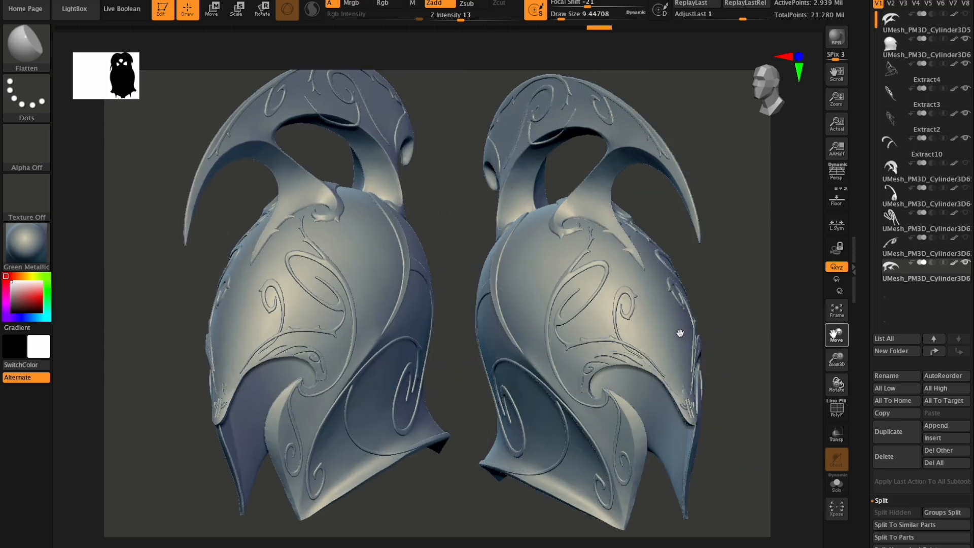
{"action": "mouse_move", "coordinate": [837, 384]}
{"action": "left_mouse_down"}
{"action": "mouse_move", "coordinate": [812, 387]}
{"action": "mouse_move", "coordinate": [834, 386]}
{"action": "left_mouse_up"}
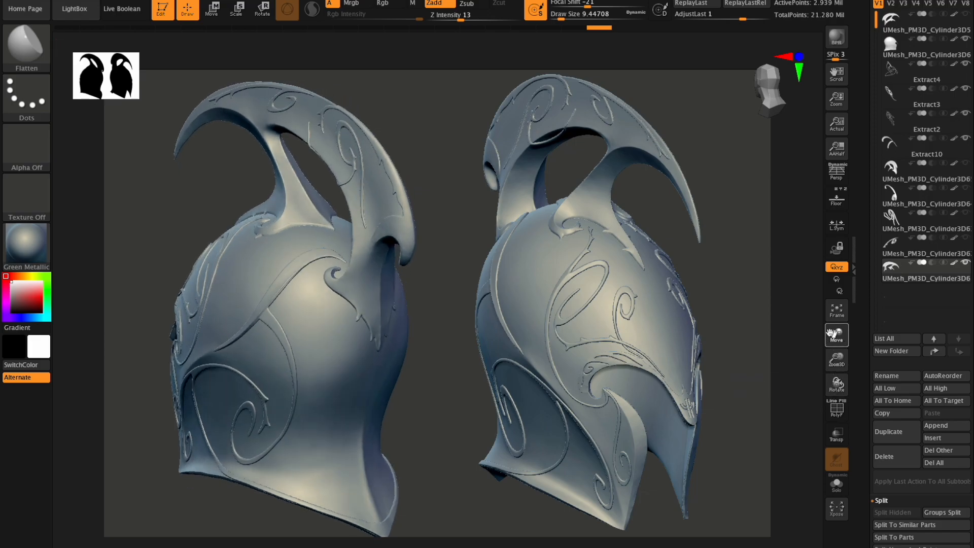
{"action": "left_click_drag", "start_coordinate": [831, 334], "coordinate": [830, 322]}
{"action": "left_click_drag", "start_coordinate": [836, 384], "coordinate": [842, 385]}
{"action": "left_click_drag", "start_coordinate": [835, 337], "coordinate": [826, 345]}
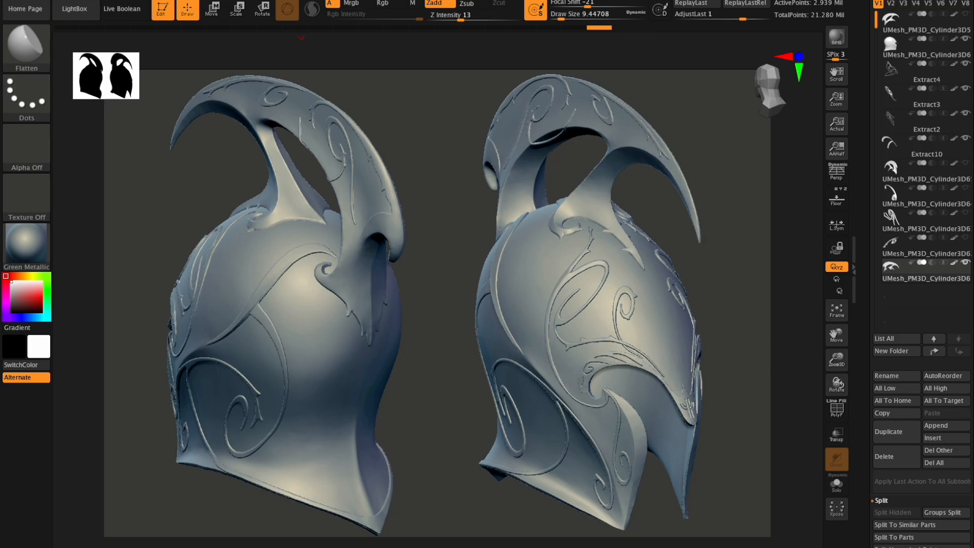
{"action": "left_click", "coordinate": [486, 1]}
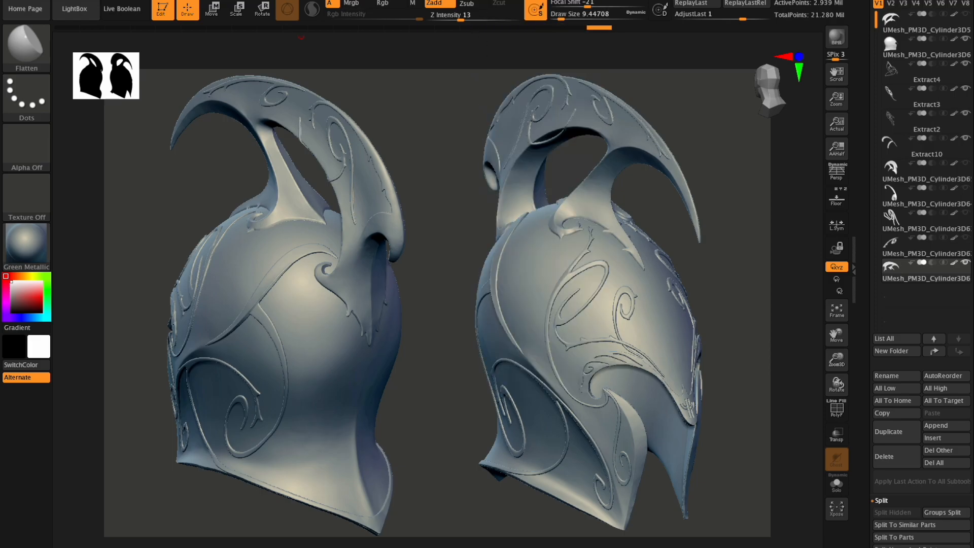